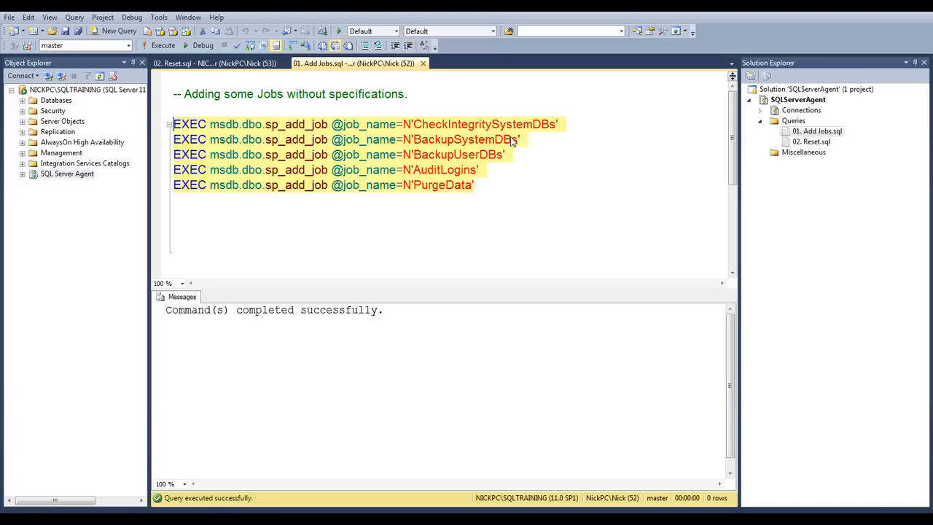
Run the script that adds the five jobs, and show the Jobs folder under SQL Server Agent
click(162, 46)
click(22, 175)
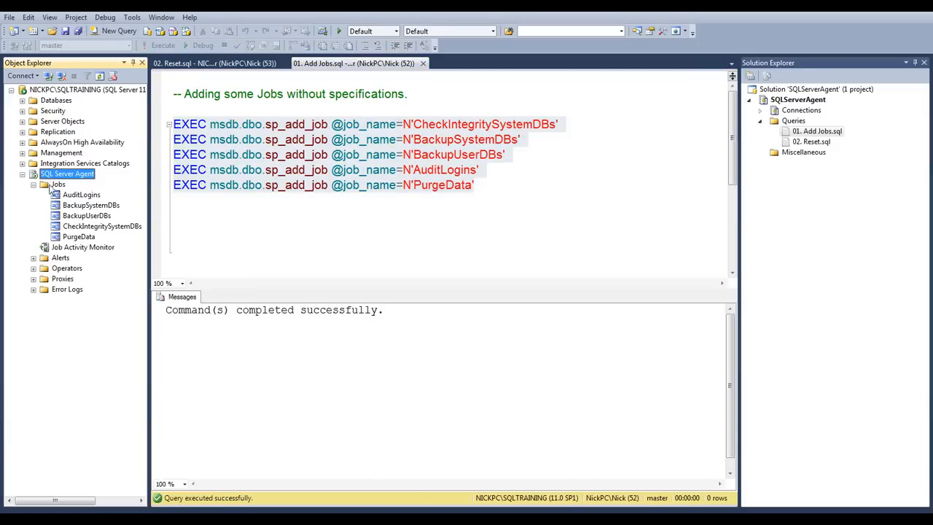
click(34, 185)
click(34, 185)
click(57, 187)
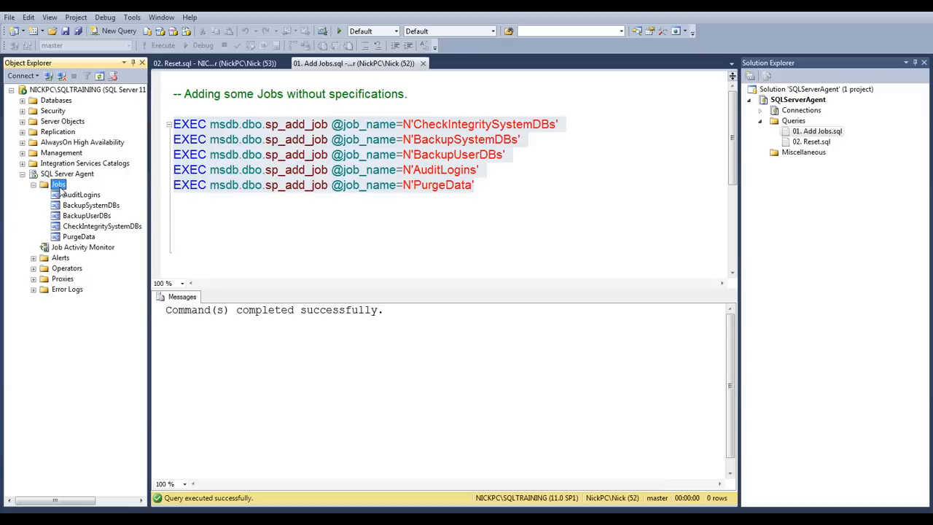
Open the Job Activity Monitor in a maximized window and go through the jobs from AuditLogins to PurgeData
double_click(89, 249)
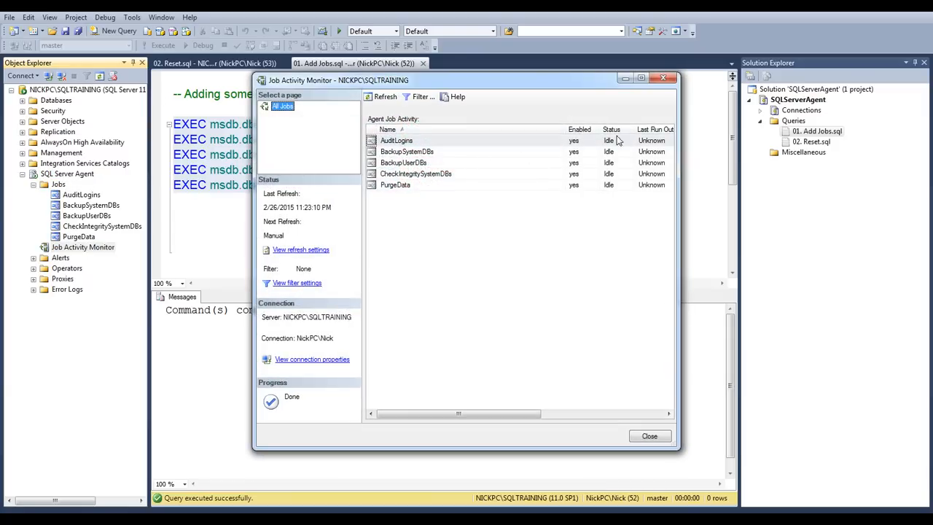
click(640, 79)
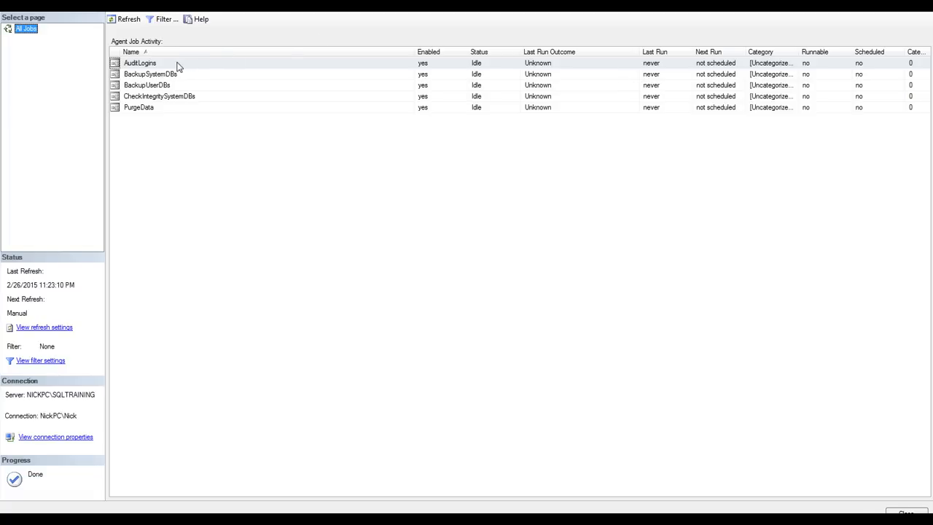
click(164, 65)
click(165, 74)
click(169, 85)
click(172, 96)
click(168, 108)
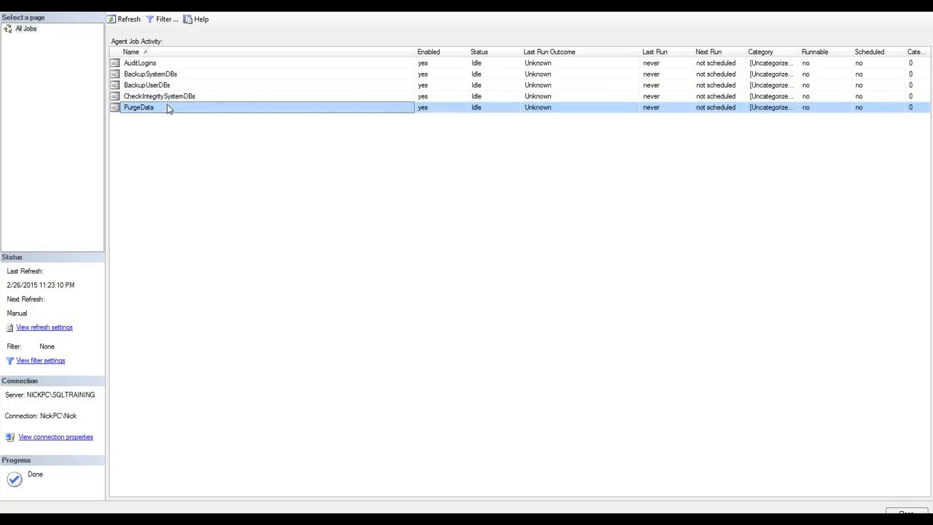
Check which job actions are available for AuditLogins and PurgeData, and look through the other jobs
click(145, 65)
right_click(146, 65)
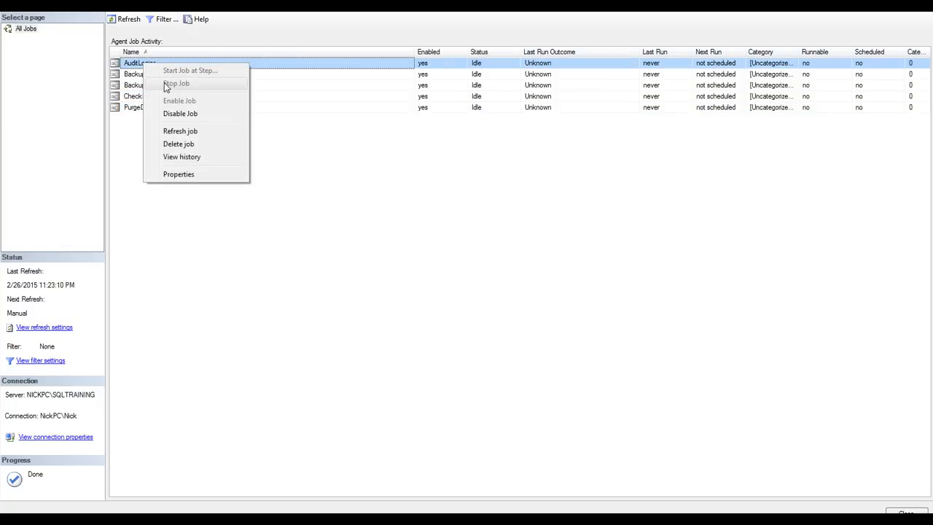
click(121, 77)
click(162, 108)
right_click(162, 108)
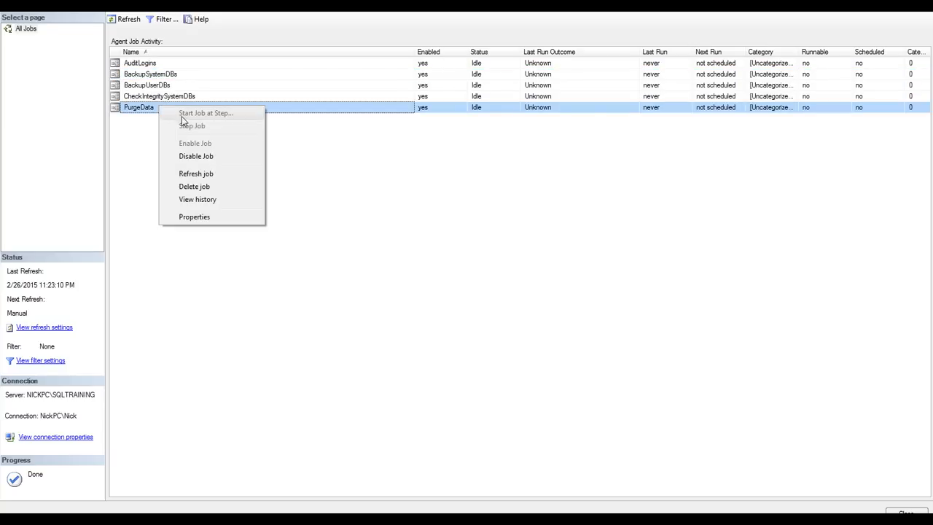
click(167, 97)
click(162, 85)
click(160, 75)
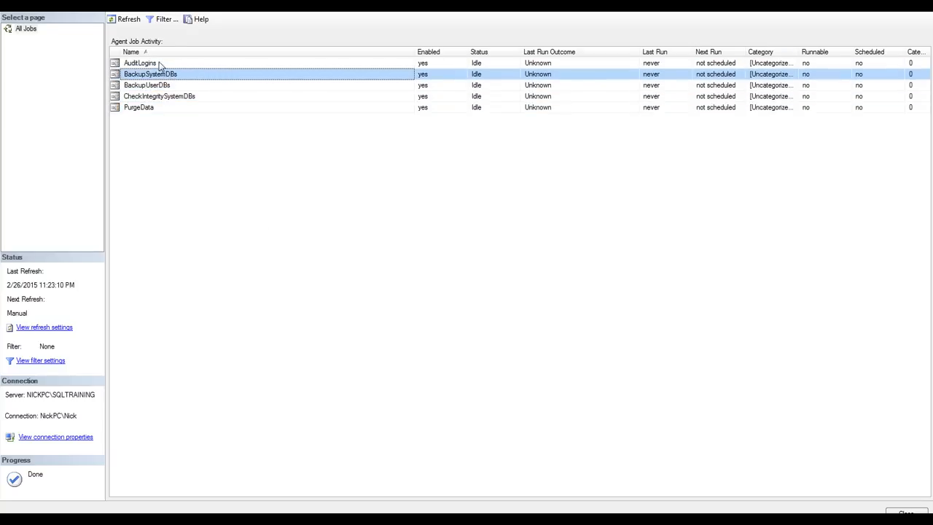
click(155, 64)
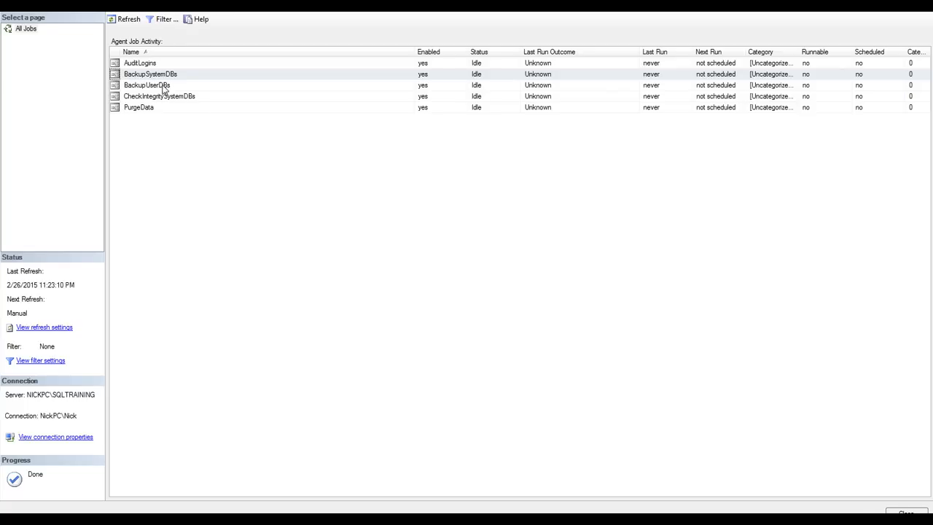
Open the properties of the BackupSystemDBs job and review its owner and description
click(161, 97)
click(169, 75)
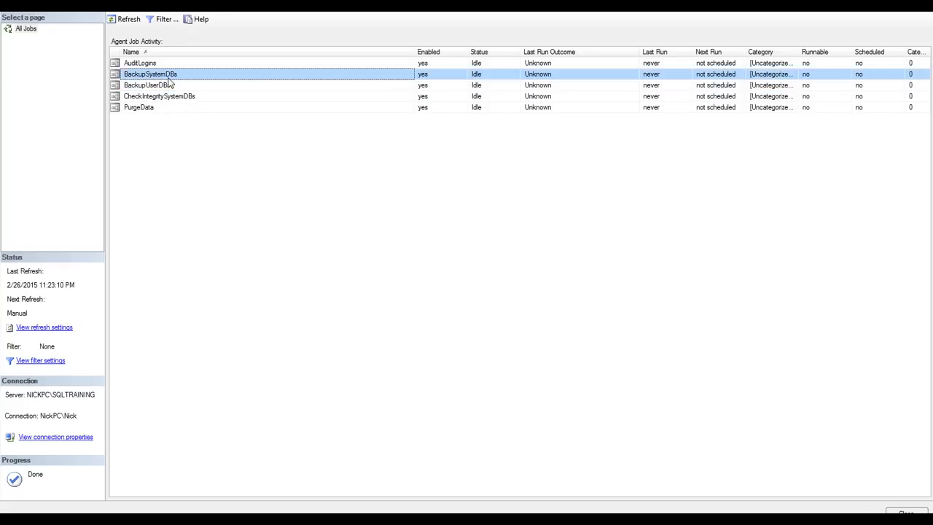
right_click(168, 76)
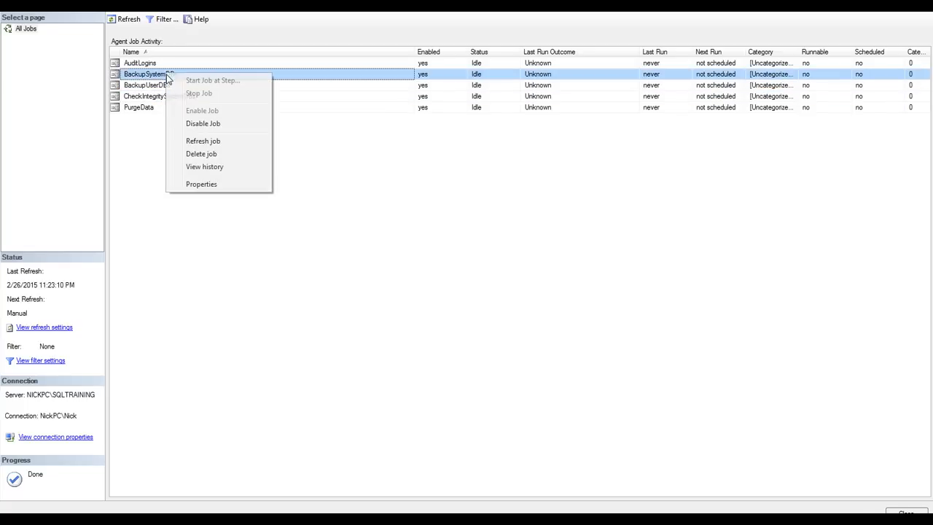
click(199, 185)
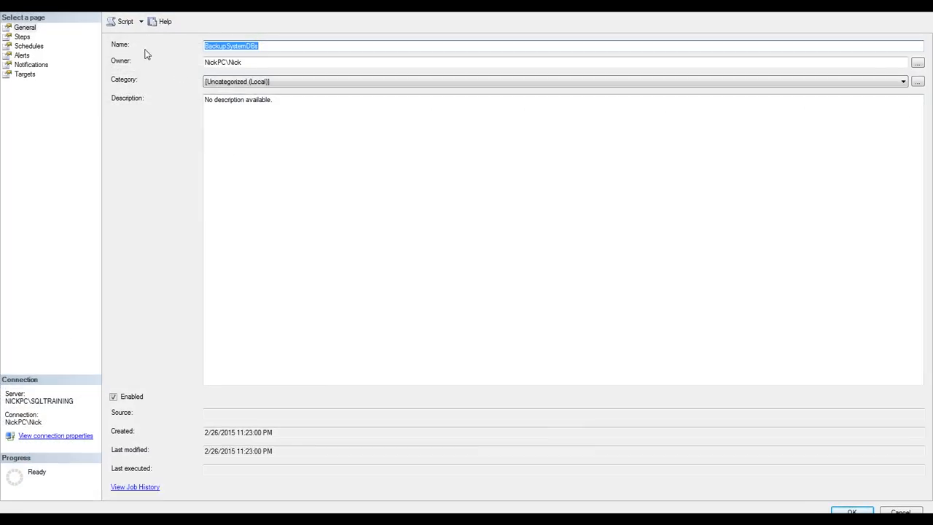
click(253, 67)
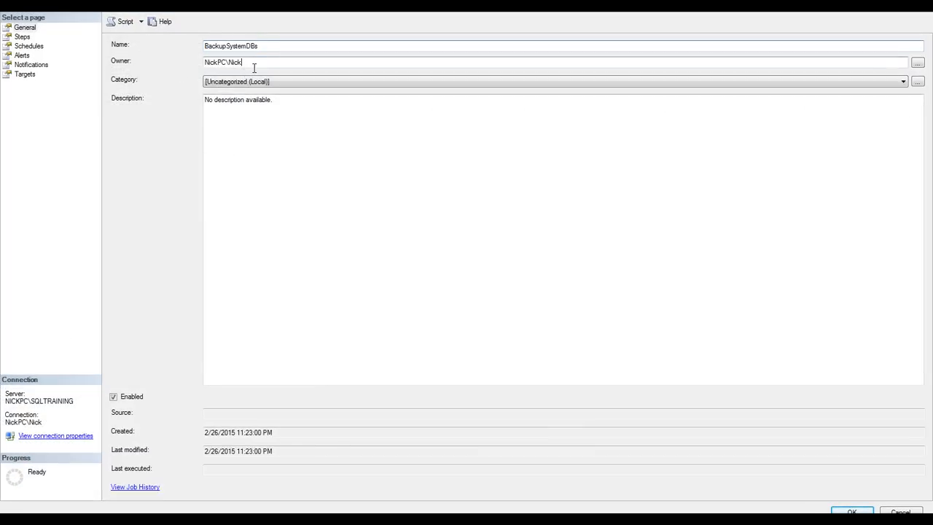
drag(269, 67, 200, 68)
click(263, 103)
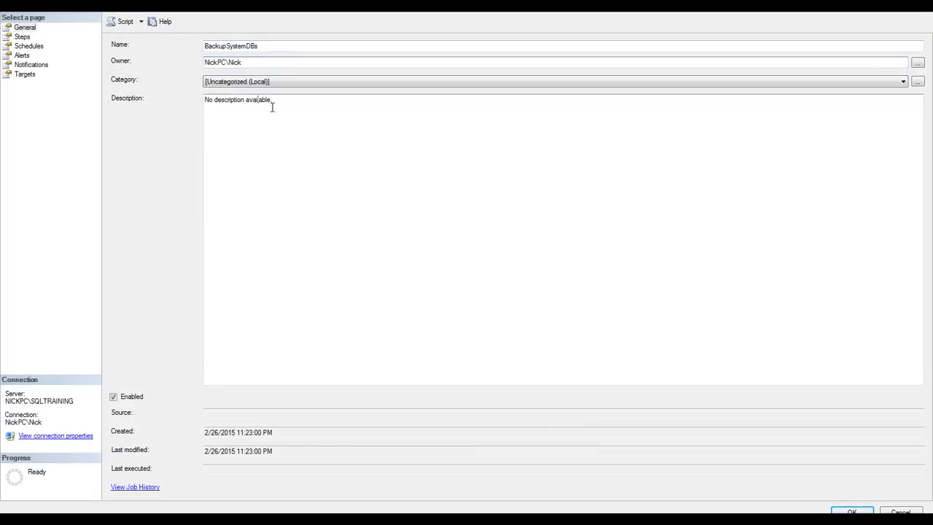
Create a new job step named BackupMasterDB, keeping the type Transact-SQL script (T-SQL)
click(24, 40)
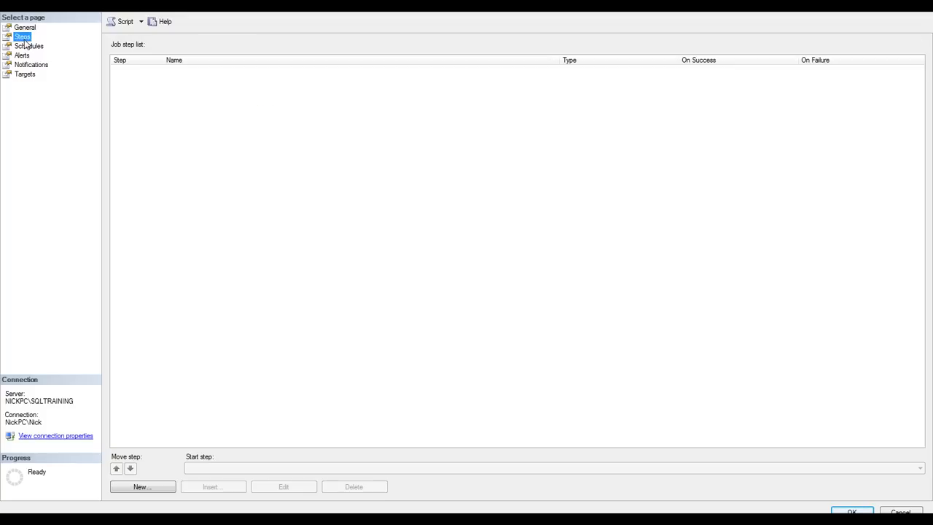
click(158, 490)
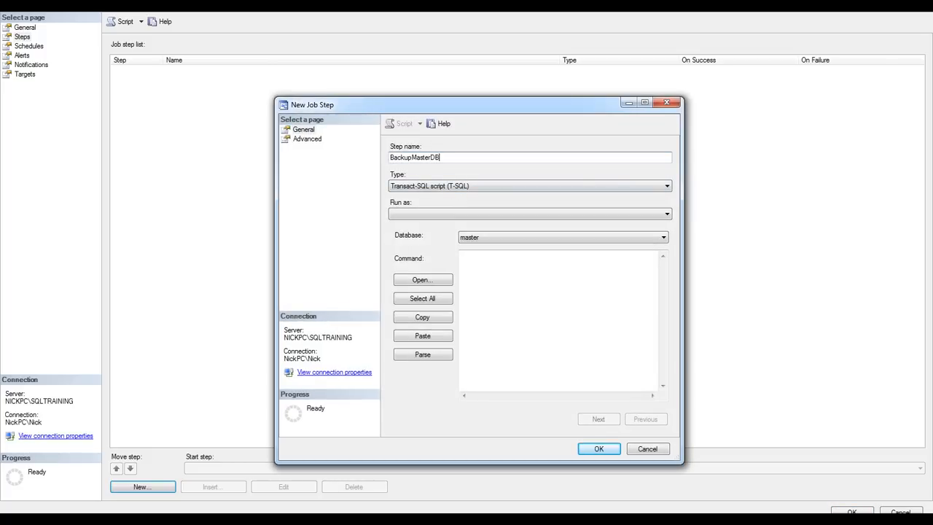
click(549, 185)
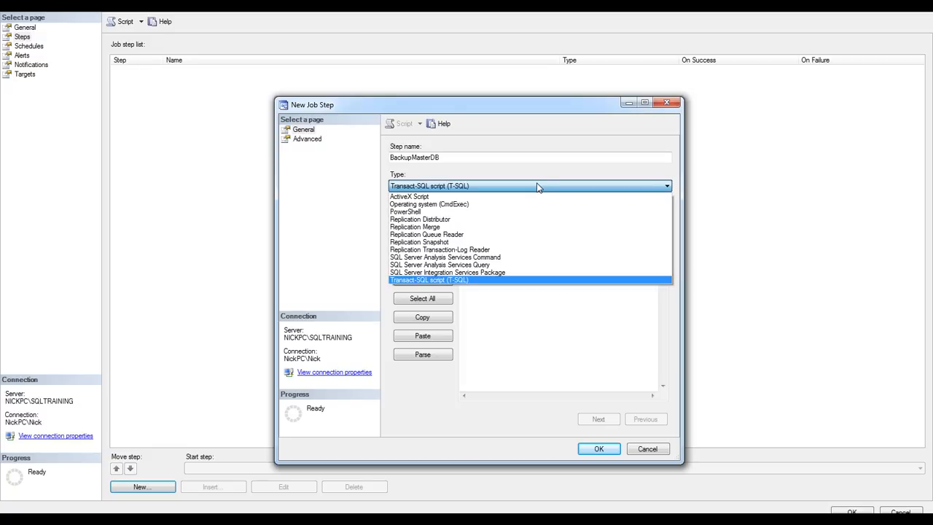
click(448, 186)
Keep the step's database as master and enter the command BACKUP DATABASE [master] TO DISK = N'C:\SQL\master_full.bak' followed by GO
click(502, 218)
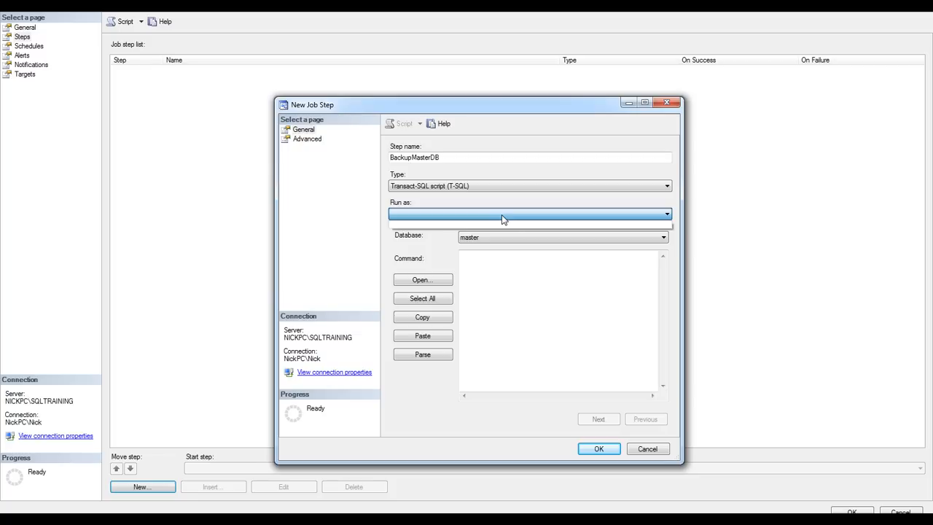
click(513, 219)
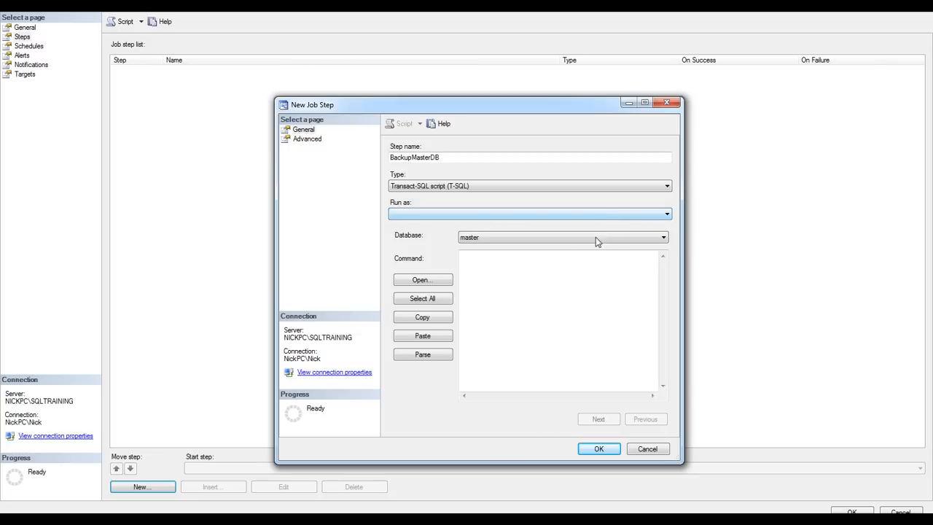
click(512, 269)
click(508, 238)
click(542, 241)
click(543, 241)
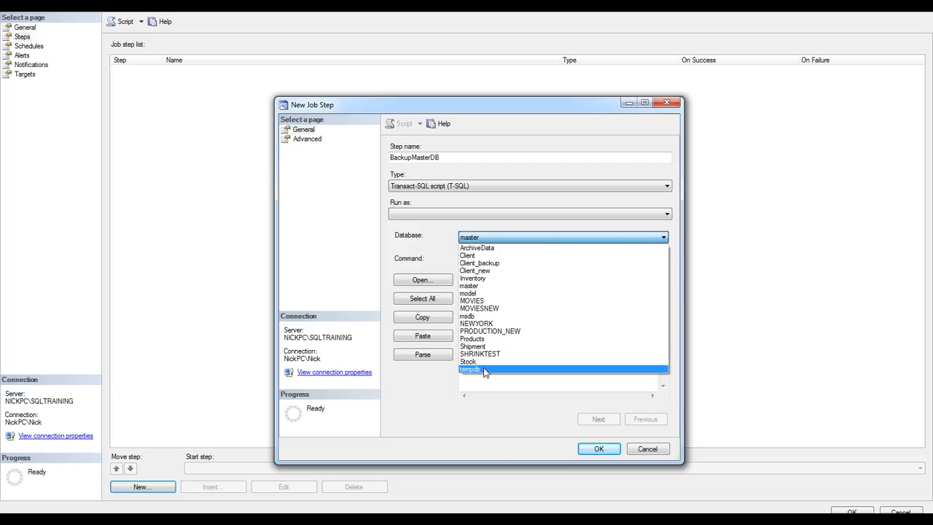
click(496, 238)
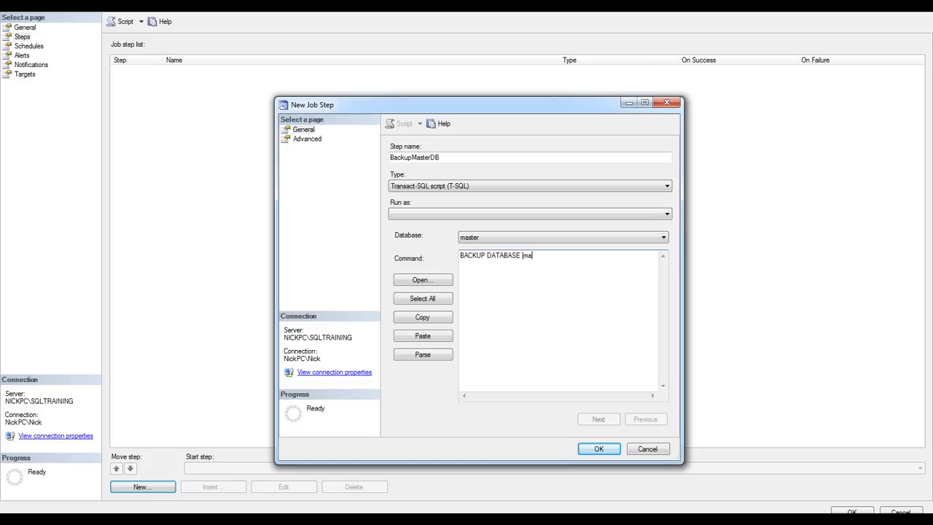
text(TO DISK = N'C:\SQL\master_full.bak)
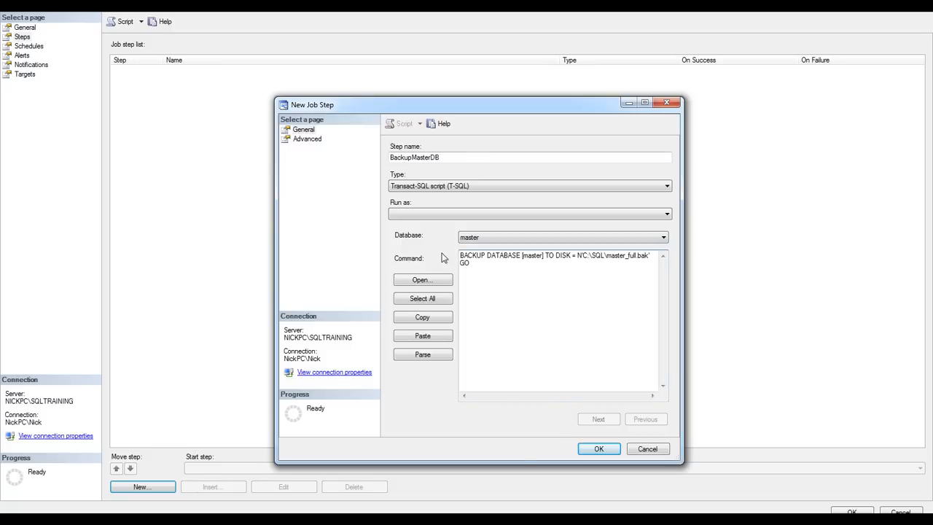
Set the step's success action to Quit the job reporting success, keep Quit the job reporting failure for failures, and save the step
click(307, 140)
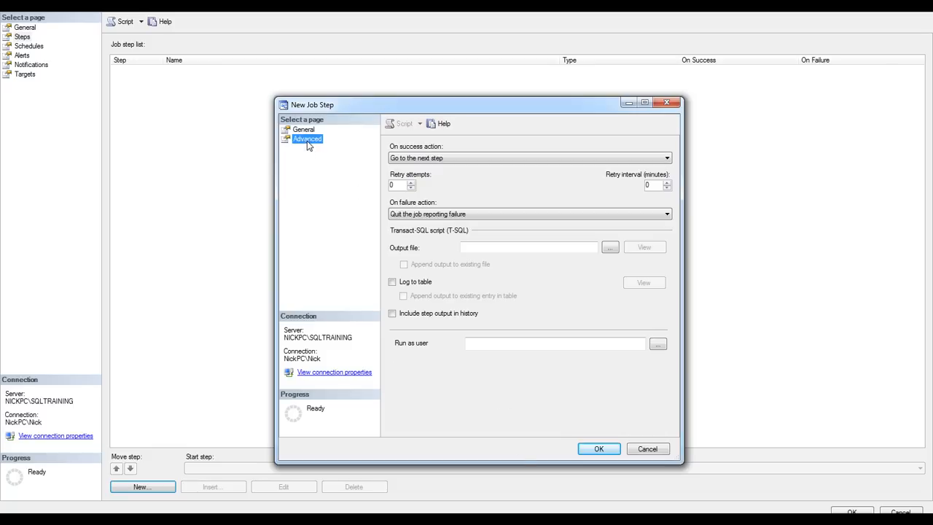
click(451, 158)
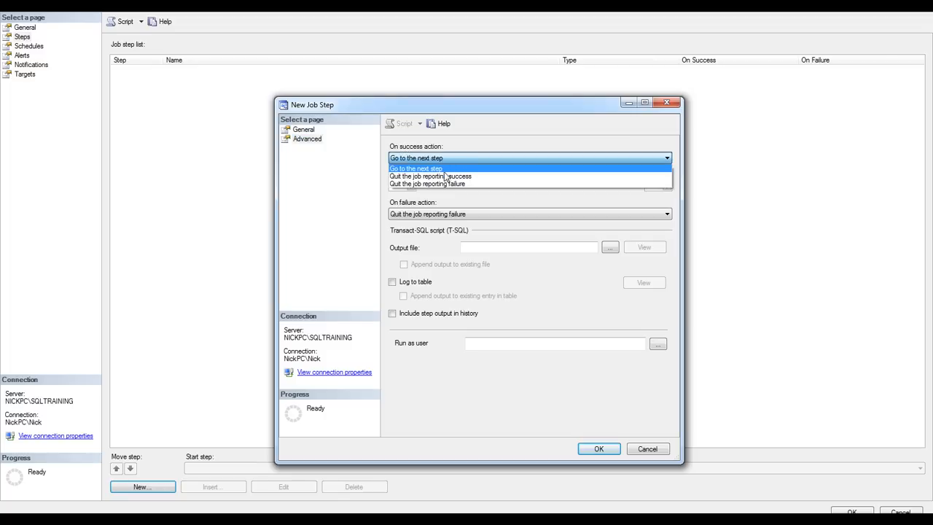
click(427, 177)
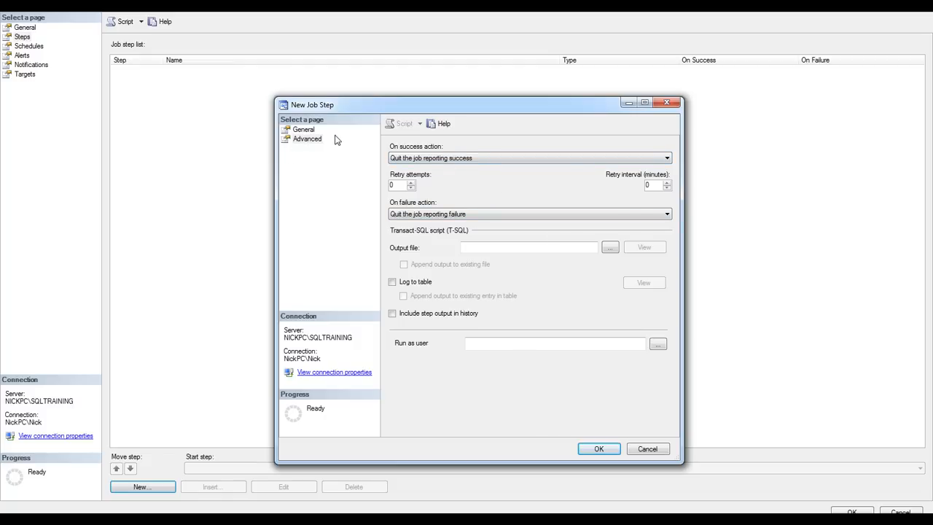
click(440, 215)
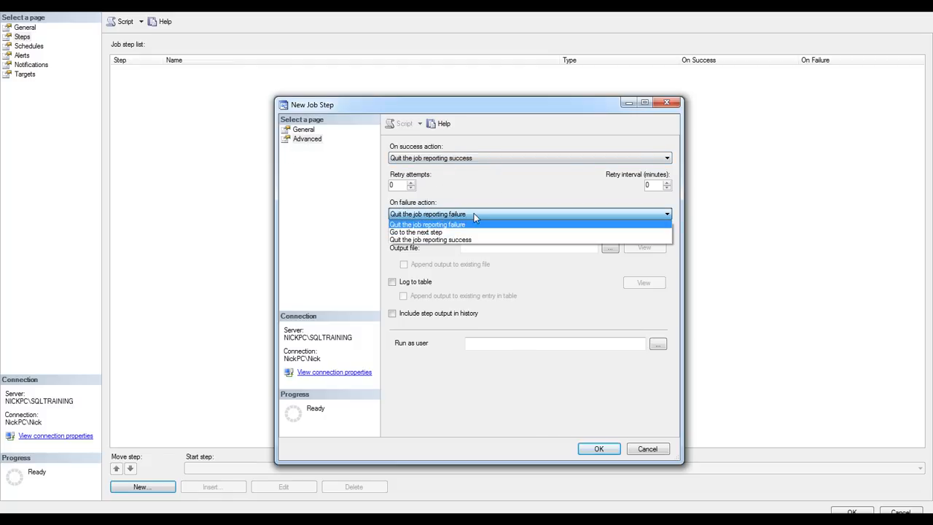
click(482, 212)
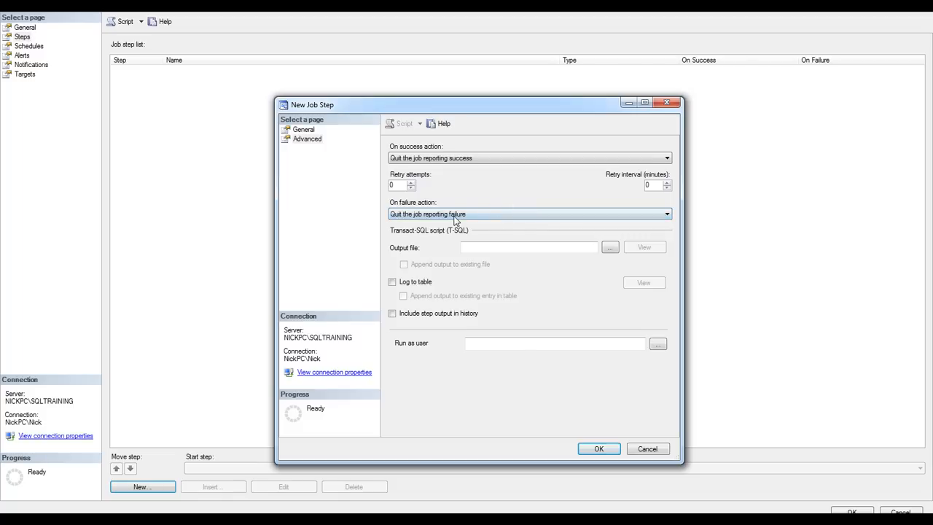
click(305, 130)
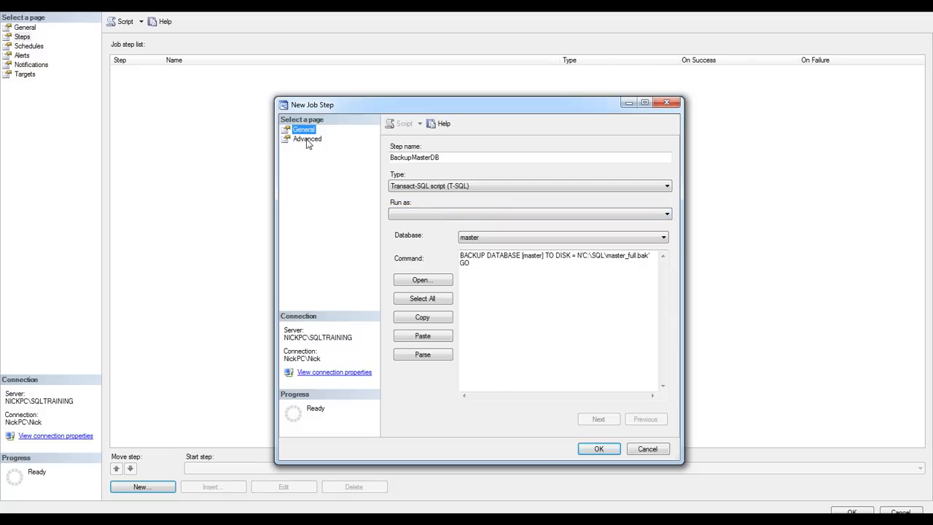
click(599, 448)
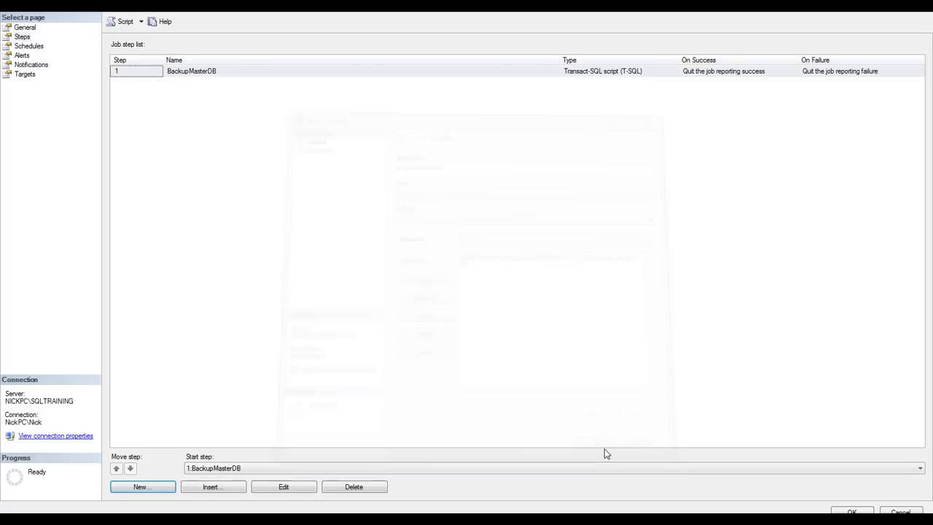
Start a new job schedule named Daily_master_backup and set its schedule type to One time
click(35, 46)
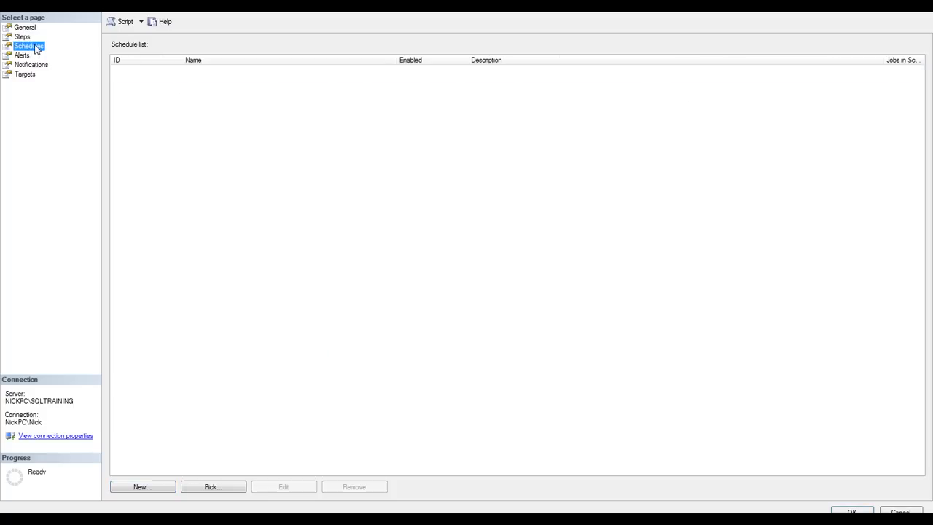
click(146, 494)
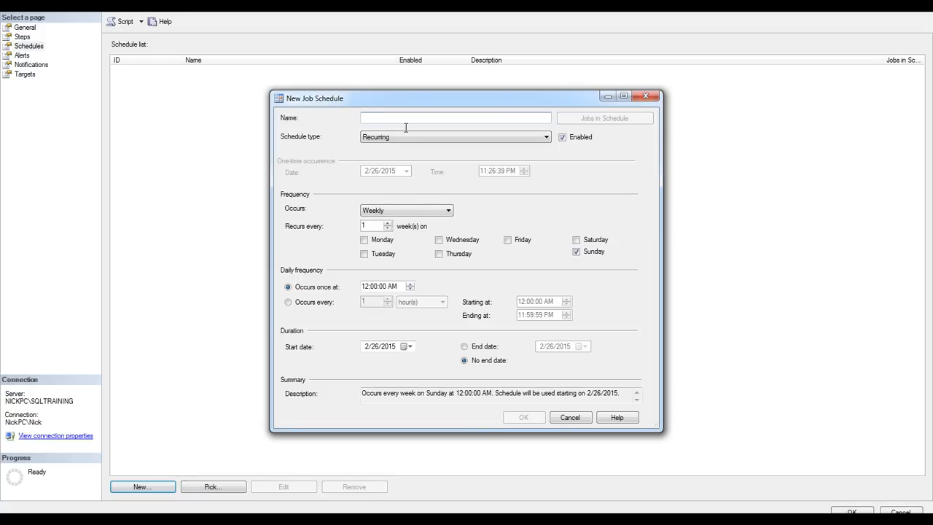
text(Daily_master_backup)
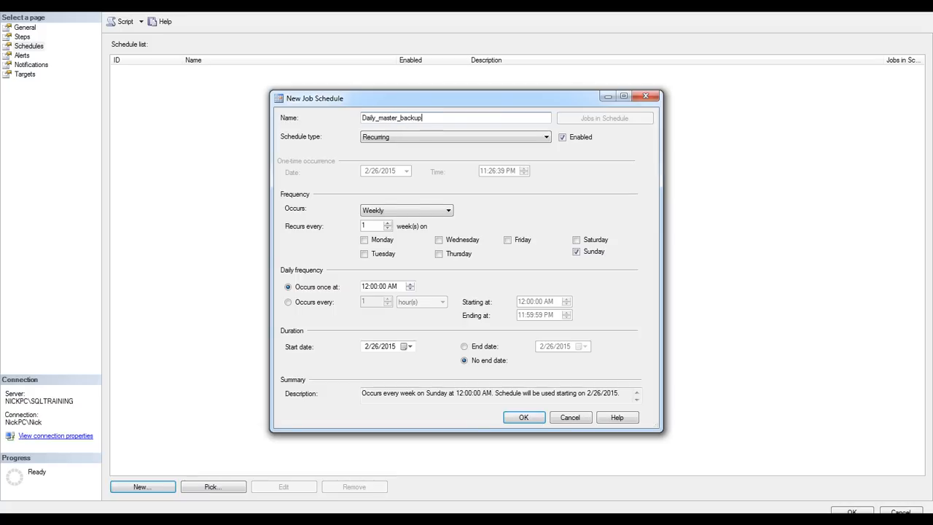
click(397, 138)
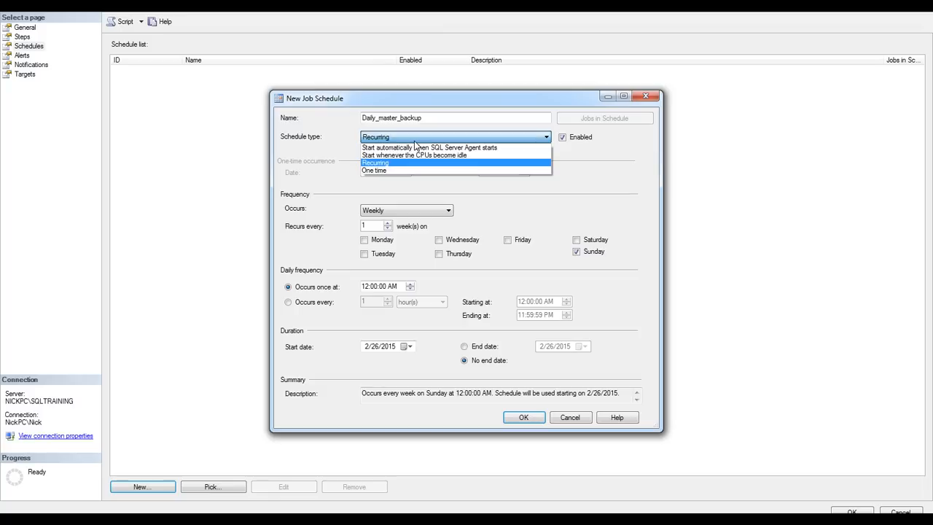
click(389, 170)
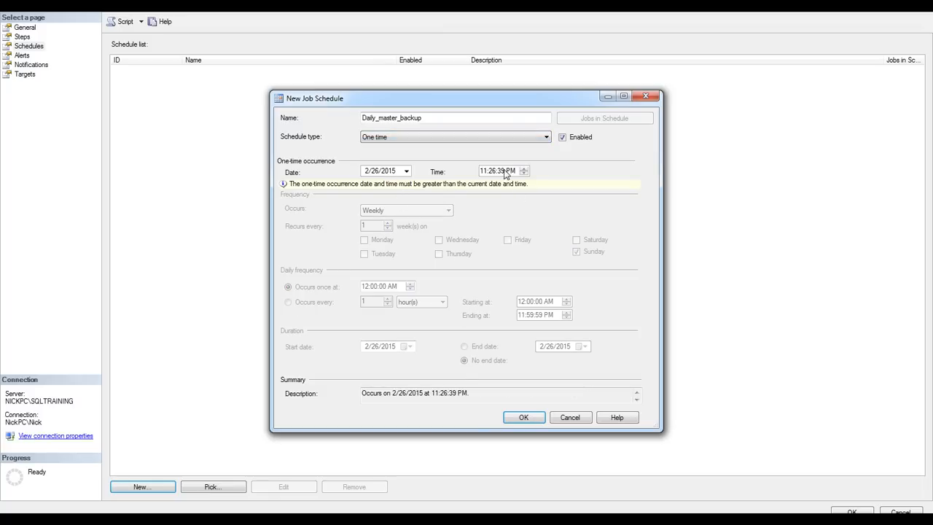
Change the Daily_master_backup schedule type to Recurring and set it to occur daily, every 1 day
click(418, 145)
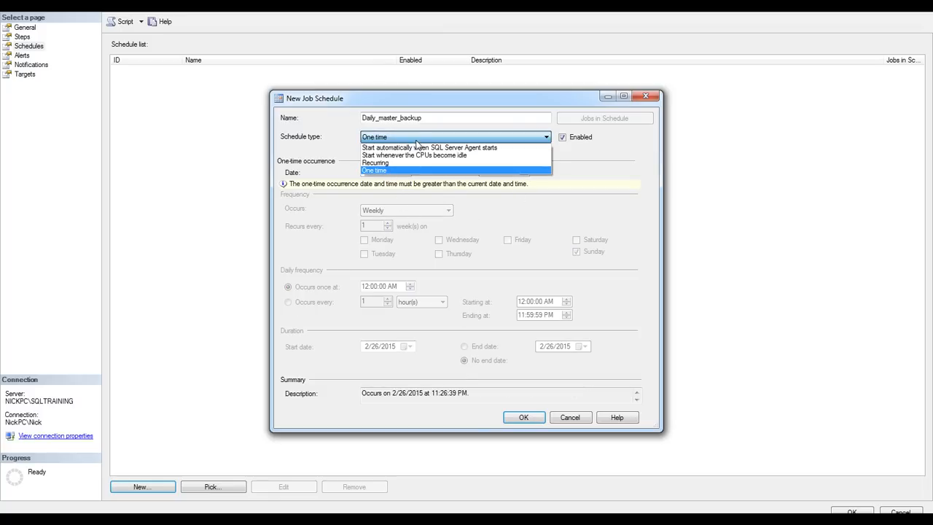
click(396, 163)
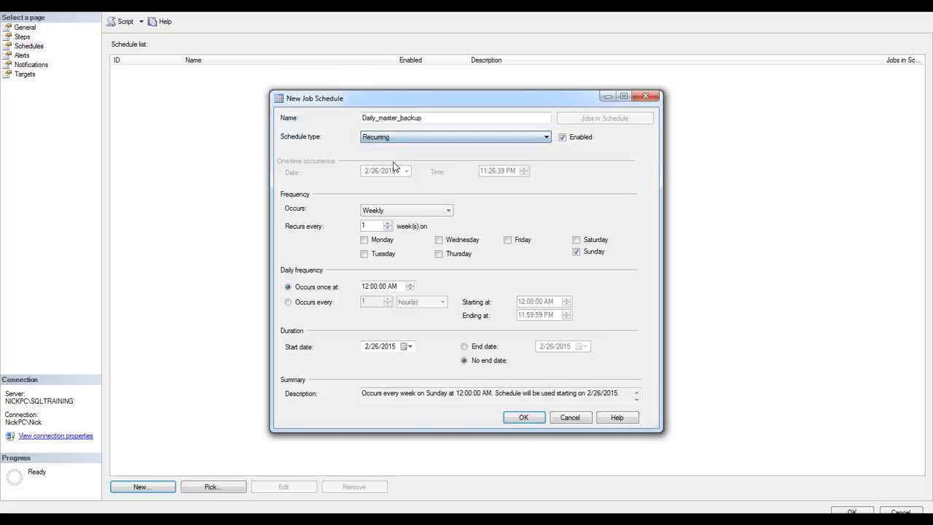
click(397, 212)
click(398, 221)
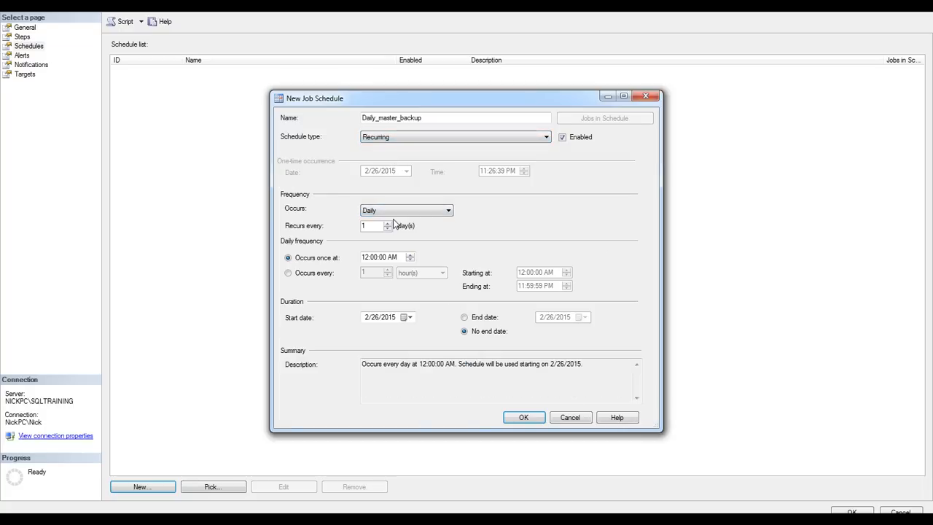
Set the daily frequency to every 10 minutes, keep No end date, and save the schedule
click(297, 276)
text(10)
click(414, 274)
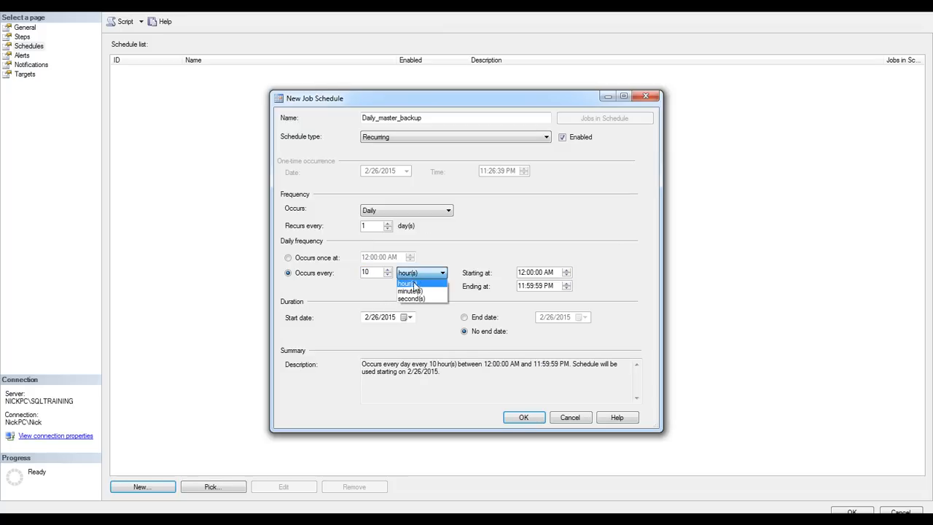
click(415, 287)
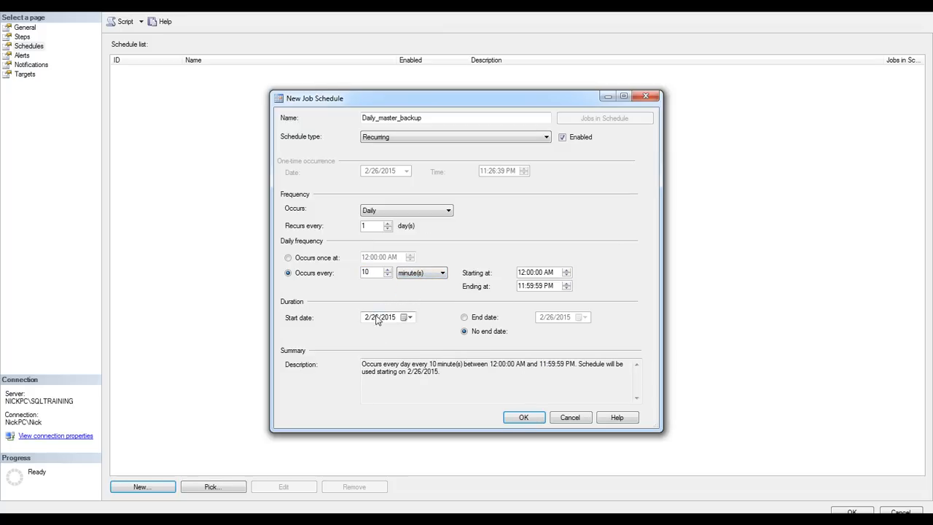
click(466, 318)
click(465, 332)
drag(431, 379, 337, 355)
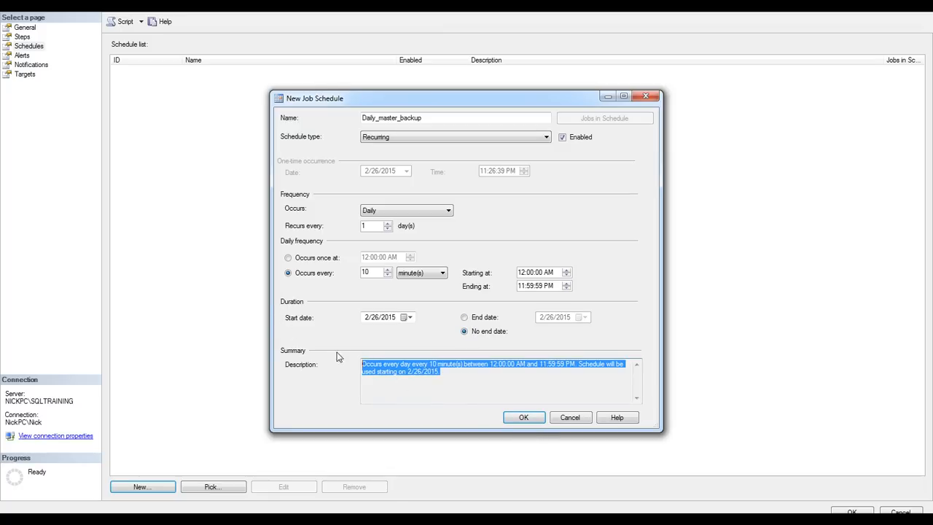
click(505, 384)
click(523, 417)
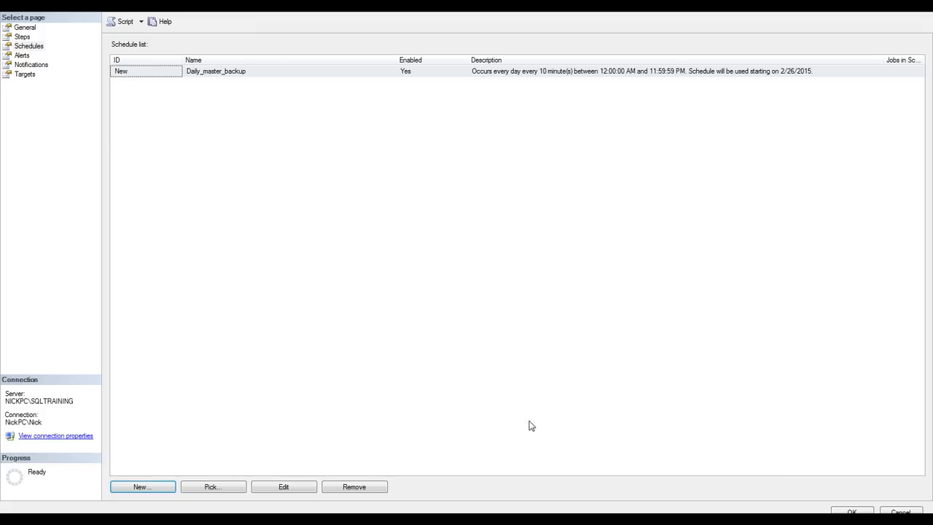
Set the BackupSystemDBs job to target the local server and return to its general properties
click(28, 74)
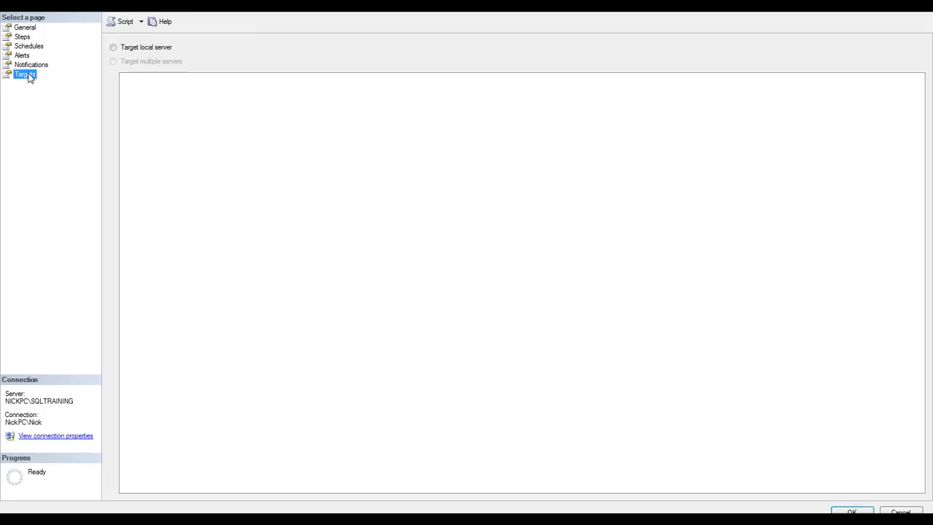
click(113, 47)
click(27, 28)
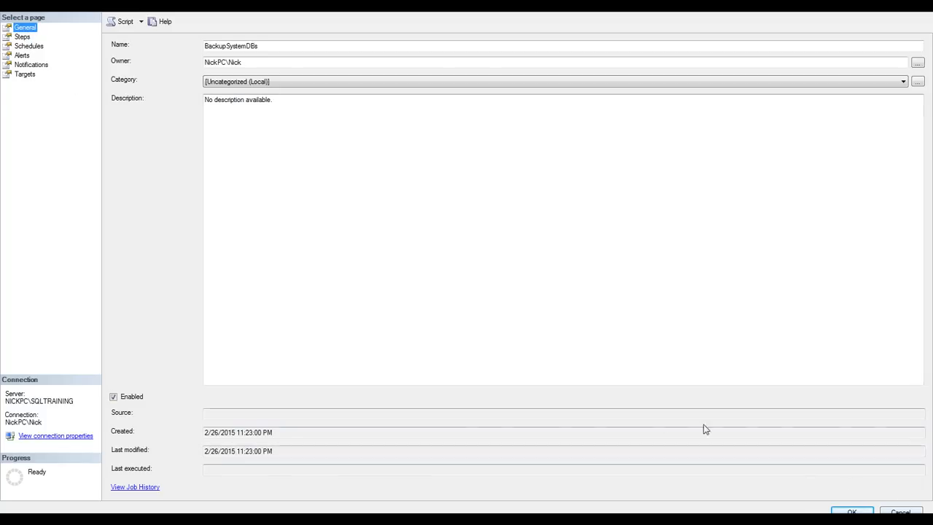
Edit the BackupMasterDB step to include step output in history, then save the step and the job
click(26, 38)
click(285, 488)
click(321, 139)
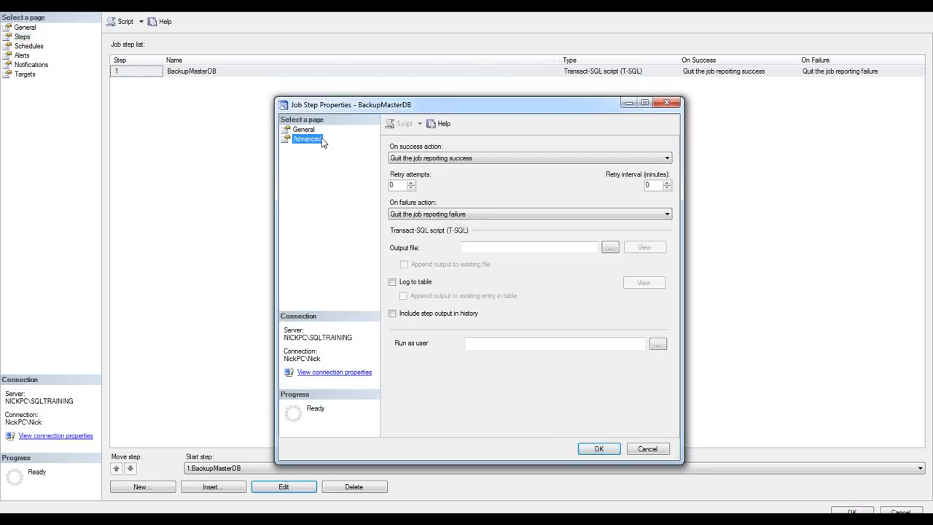
click(462, 251)
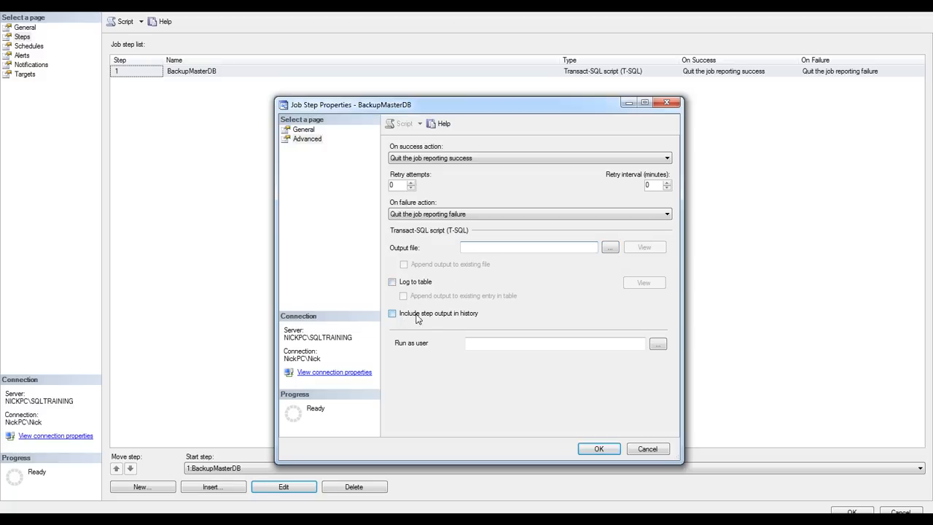
click(392, 314)
click(601, 449)
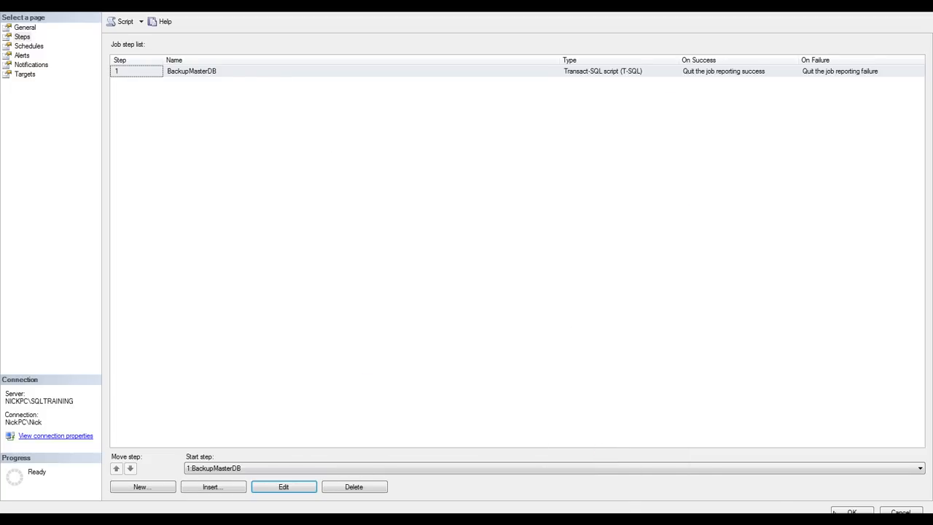
click(851, 511)
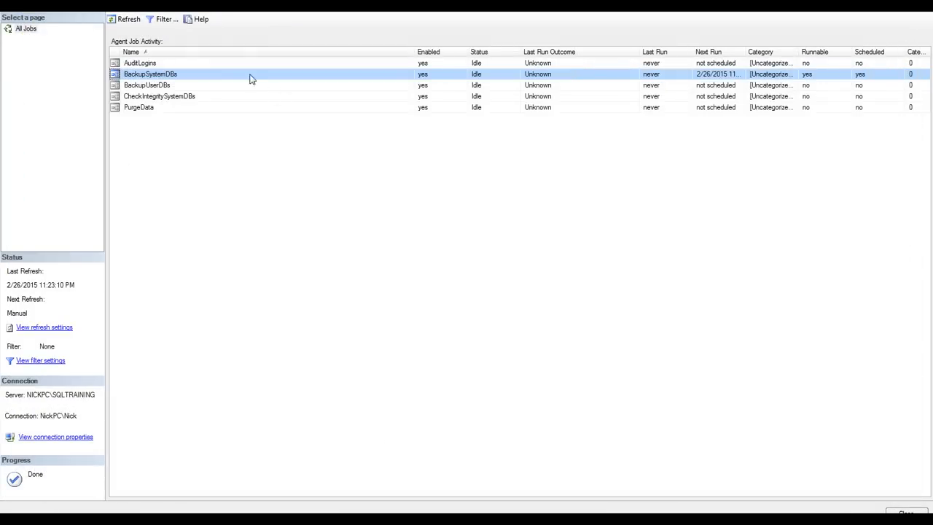
Start the BackupSystemDBs job manually and dismiss the start result
right_click(165, 78)
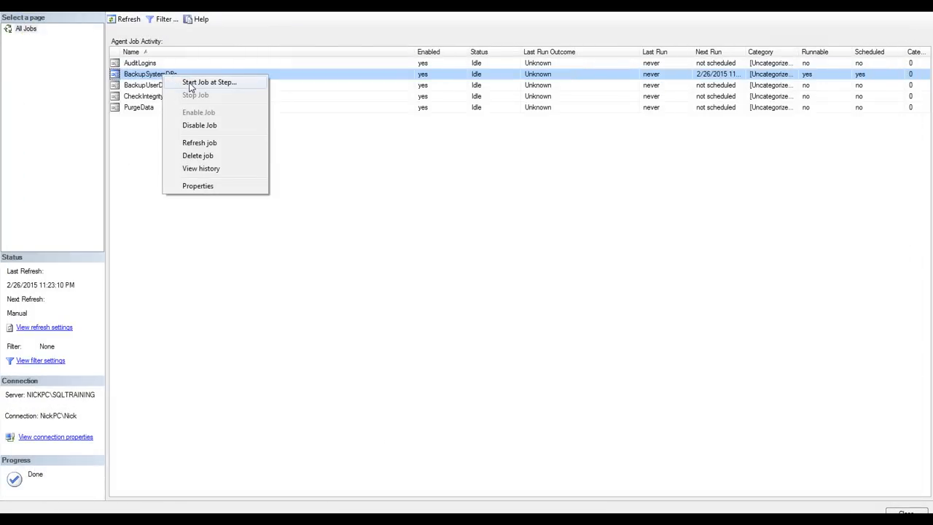
click(191, 83)
drag(482, 195, 479, 150)
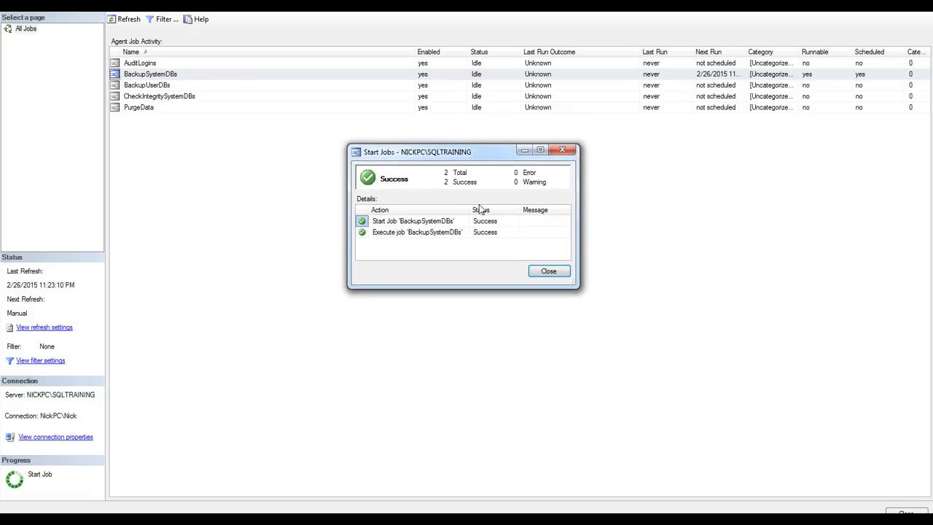
click(421, 233)
click(545, 271)
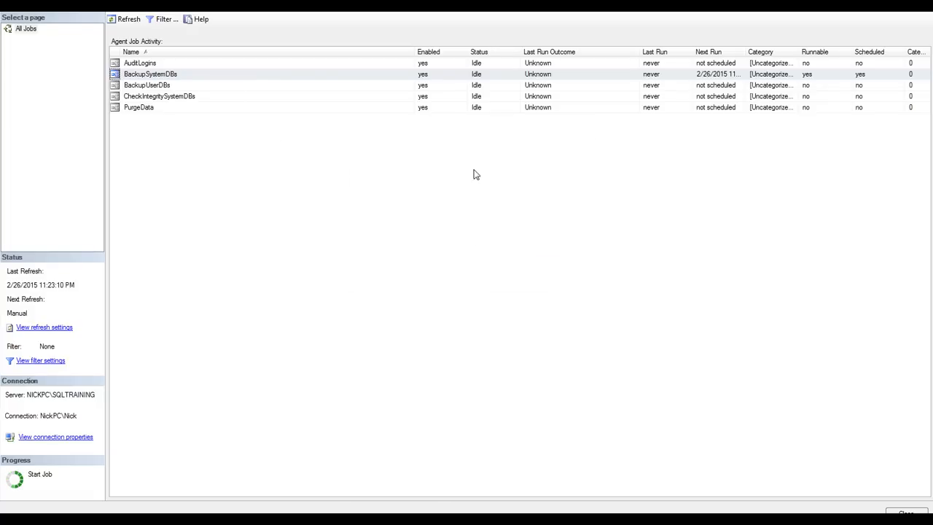
Open the history of the BackupSystemDBs job and expand its run to show the step entry
right_click(168, 74)
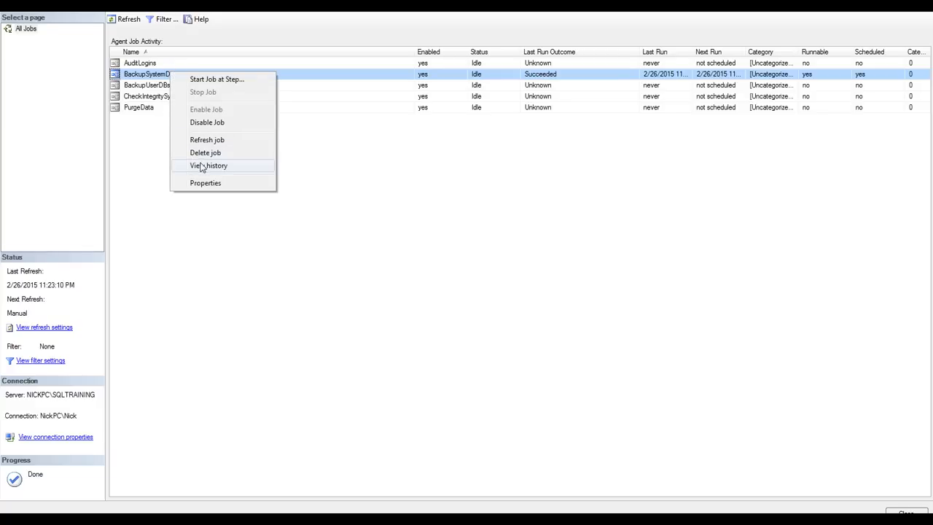
click(209, 165)
double_click(639, 81)
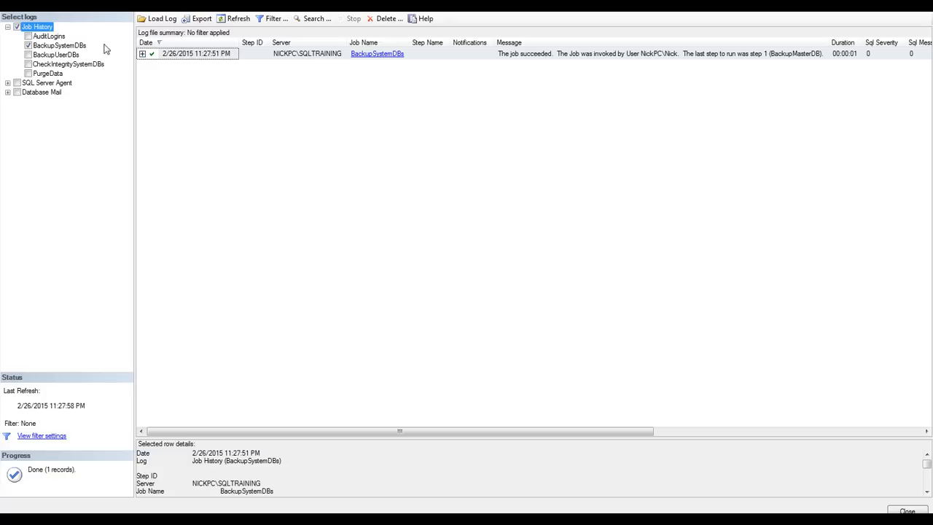
click(142, 54)
drag(346, 435, 445, 442)
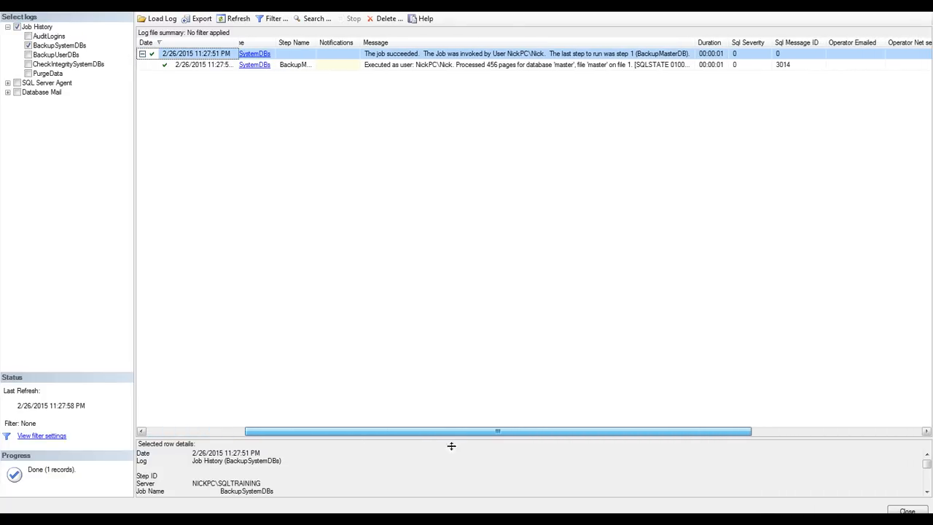
Select the BackupMasterDB step entry in the job history and read its full message in the row details
click(412, 65)
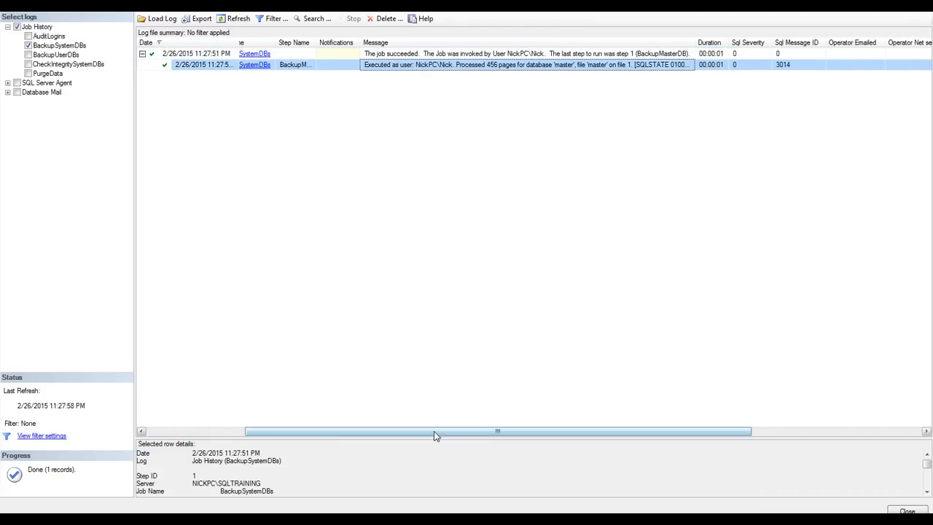
drag(435, 431, 268, 430)
click(927, 492)
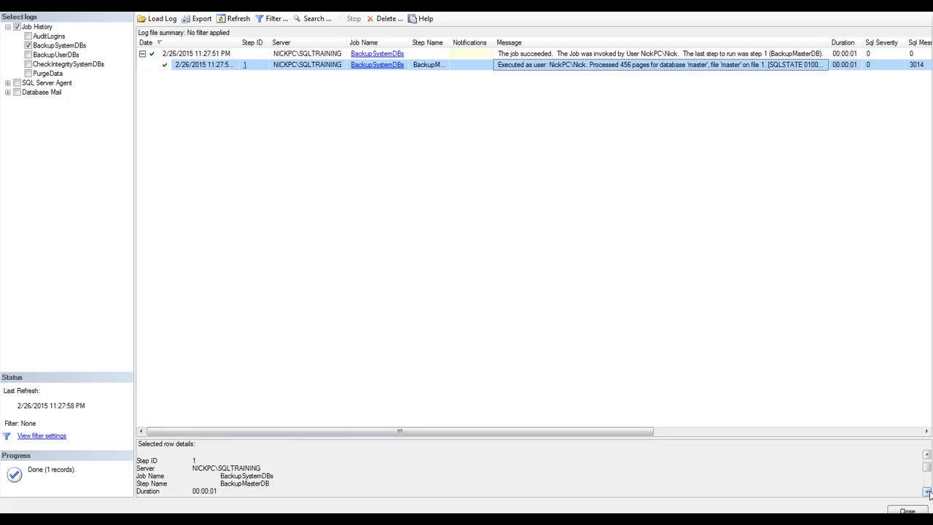
click(927, 492)
click(927, 492)
click(927, 491)
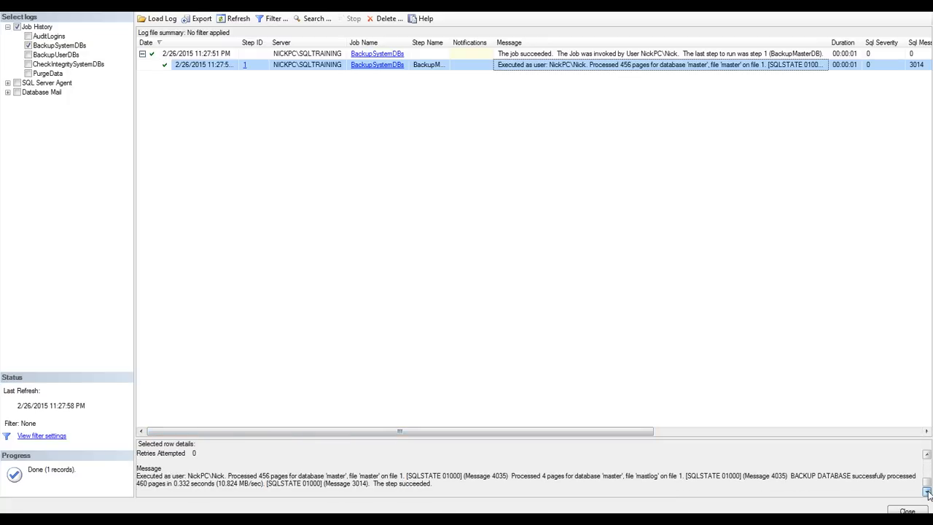
drag(382, 478, 645, 487)
drag(711, 484, 742, 479)
click(698, 489)
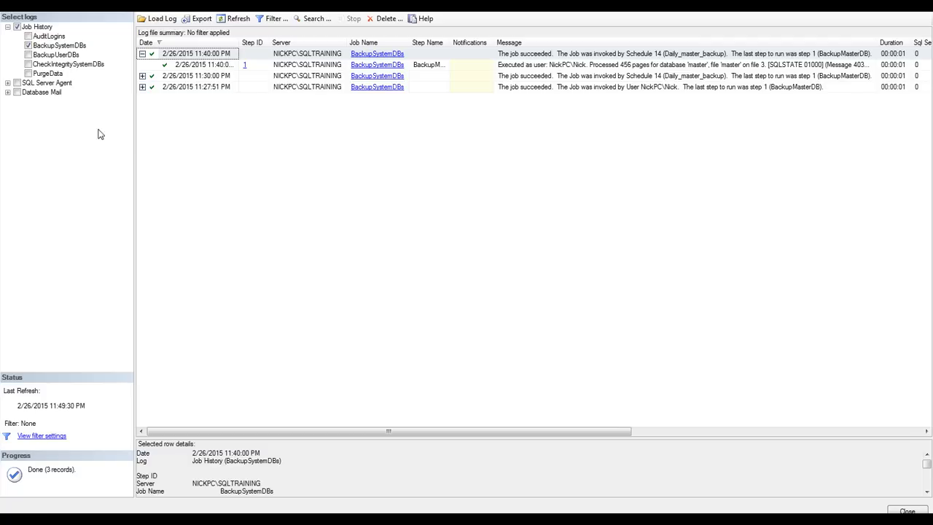
Include the current SQL Server Agent log in the log view and examine its error, warning and information entries
click(8, 84)
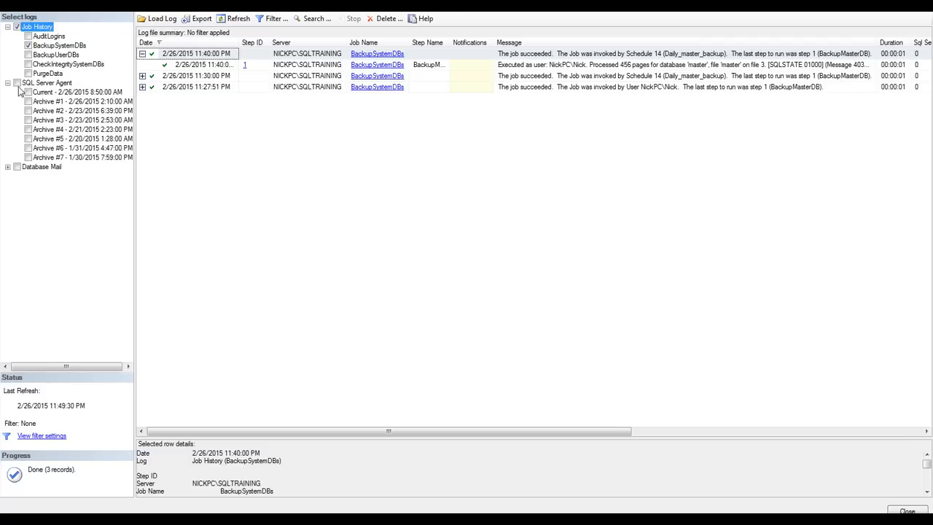
click(17, 84)
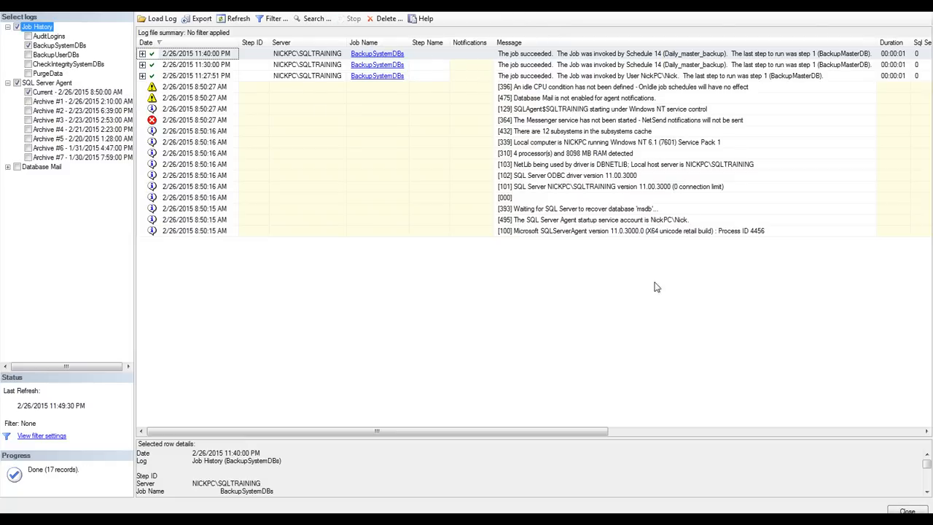
click(635, 190)
click(603, 219)
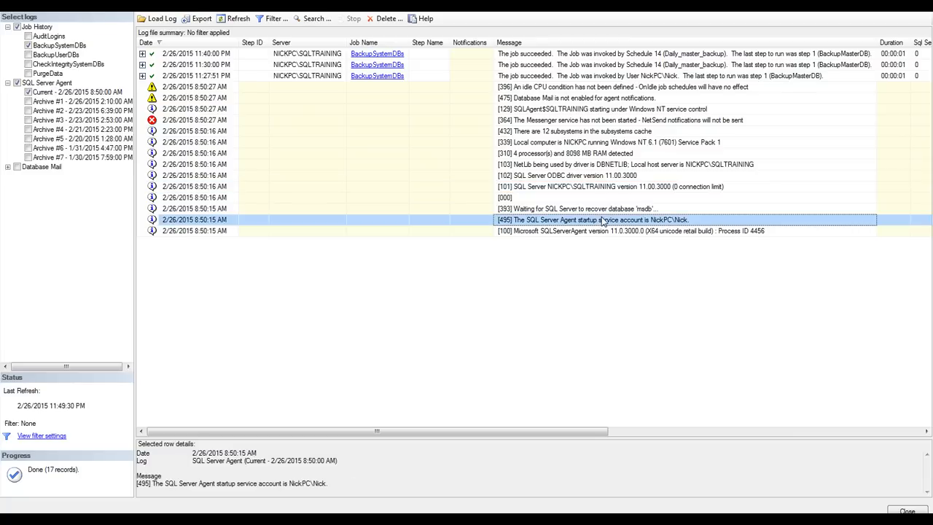
click(616, 98)
click(625, 87)
click(603, 120)
click(596, 136)
click(596, 180)
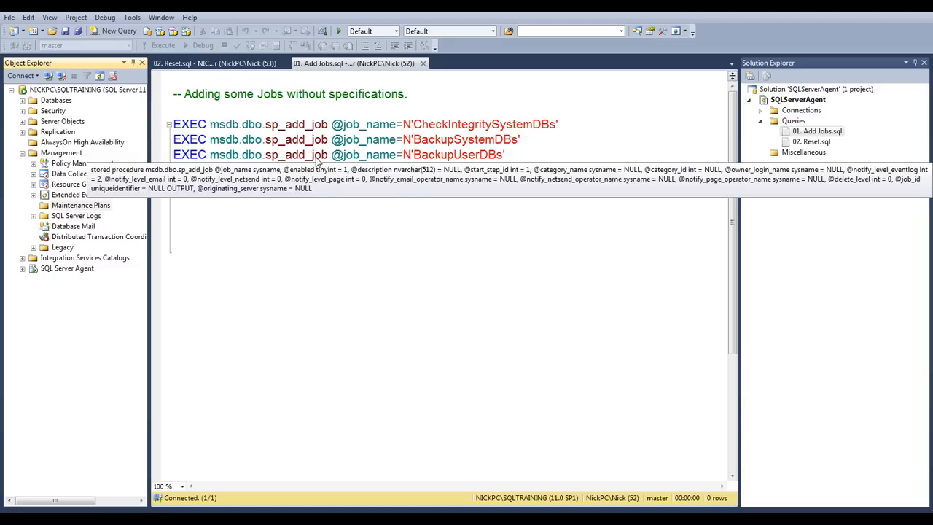
Create a new maintenance plan named BackupDatabases_UserFull
right_click(78, 210)
click(102, 209)
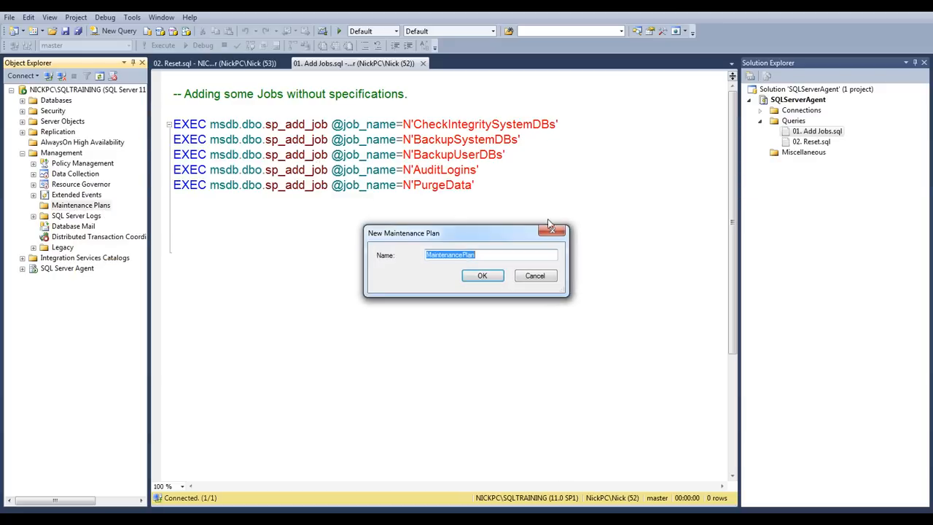
mouse_move(491, 240)
mouse_down()
mouse_move(515, 209)
mouse_move(493, 221)
mouse_up()
text(BackupDatabases_UserFull)
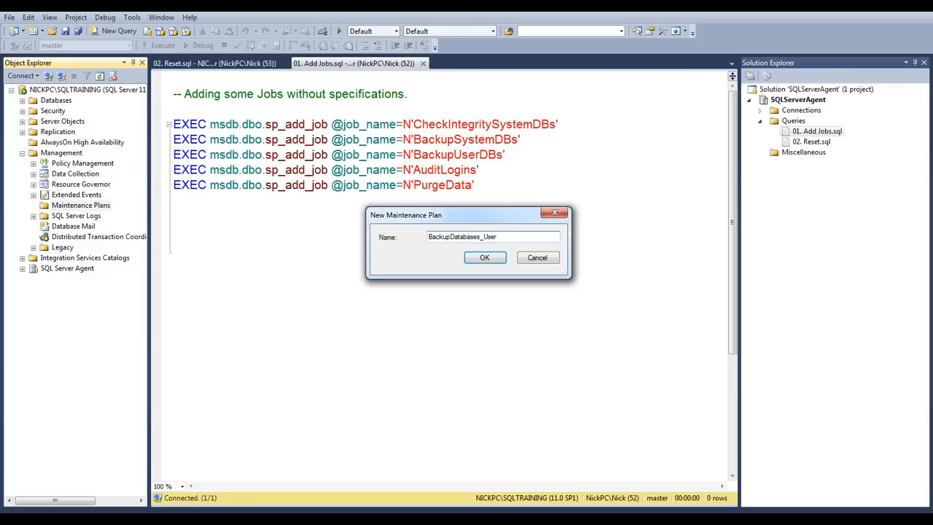
click(488, 255)
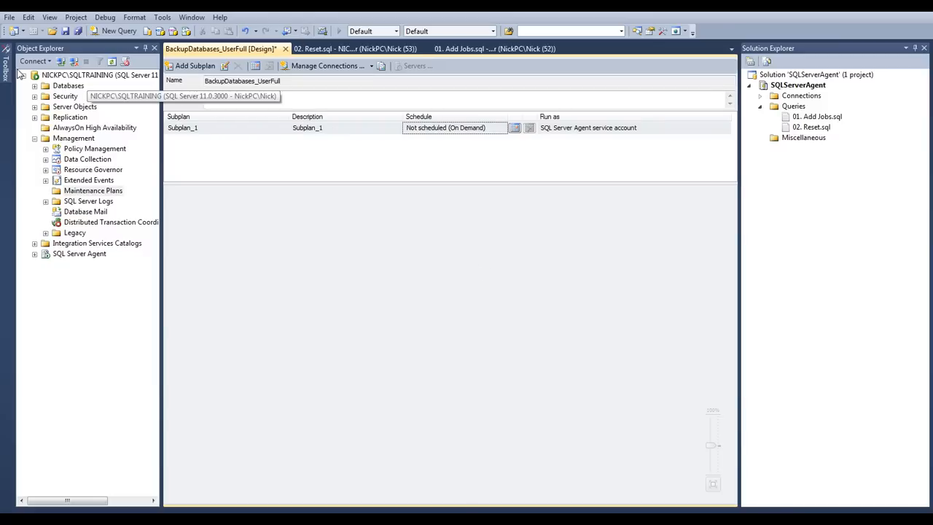
Add a Check Database Integrity Task, a Back Up Database Task and a Rebuild Index Task to Subplan_1, arranged diagonally downward
mouse_move(7, 71)
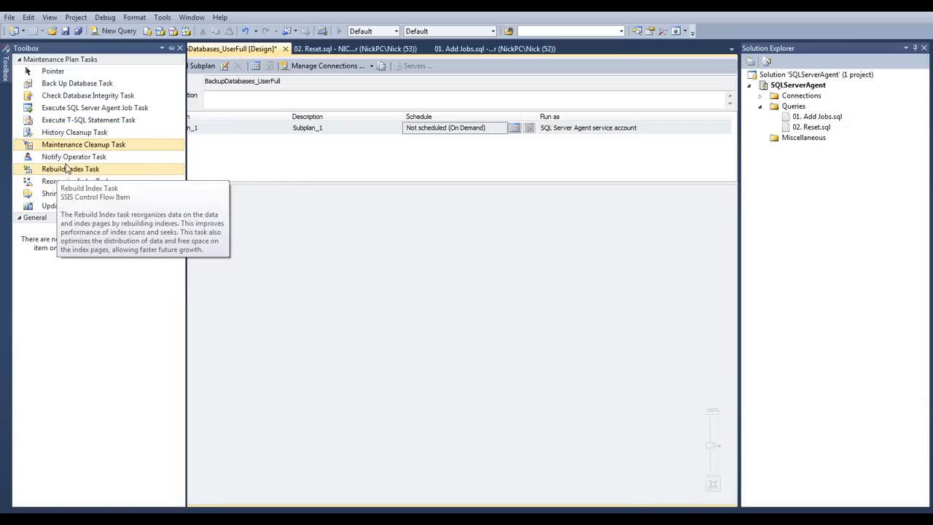
drag(67, 93, 279, 226)
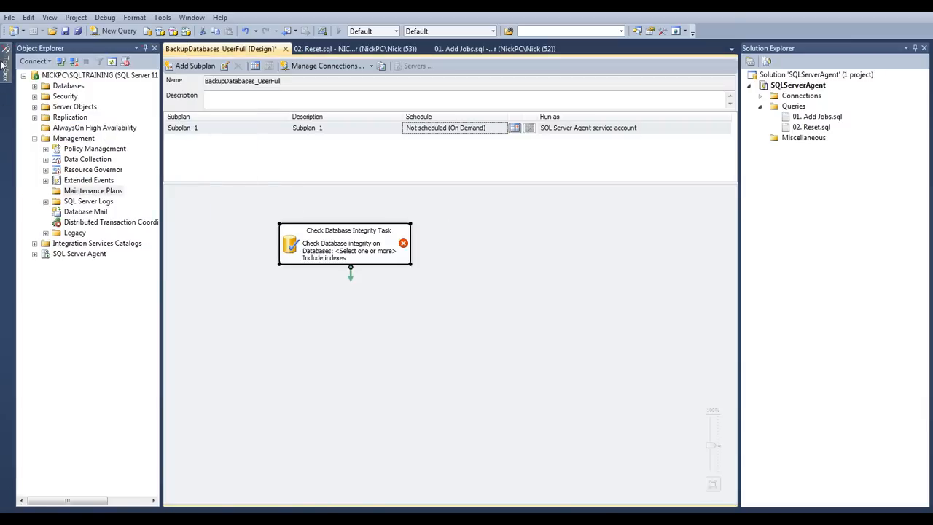
drag(73, 83, 357, 298)
mouse_move(9, 77)
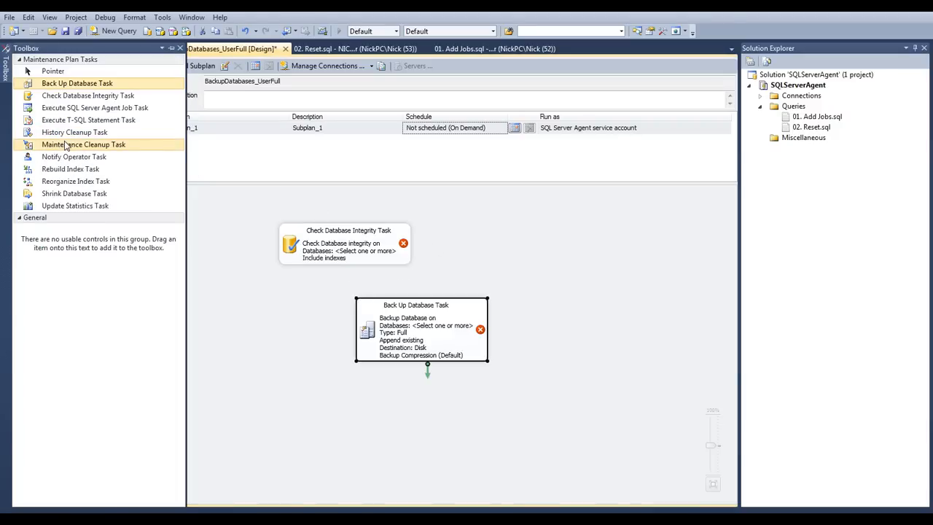
drag(76, 172, 518, 386)
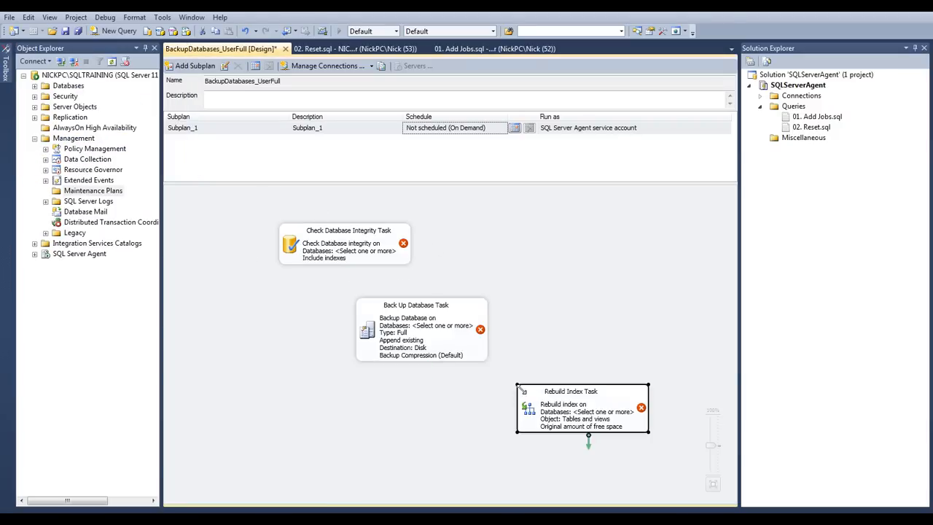
Add a Maintenance Cleanup Task to Subplan_1, placed to the right of the Rebuild Index Task
mouse_move(5, 75)
drag(77, 144, 676, 357)
click(340, 332)
click(314, 248)
click(543, 408)
click(691, 369)
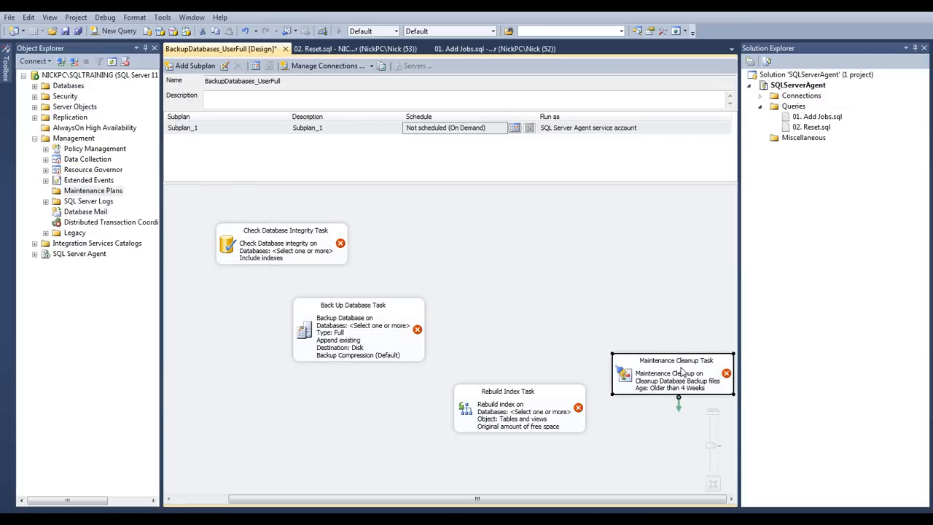
Edit the Back Up Database Task to make a Full backup of all user databases
click(376, 322)
right_click(366, 317)
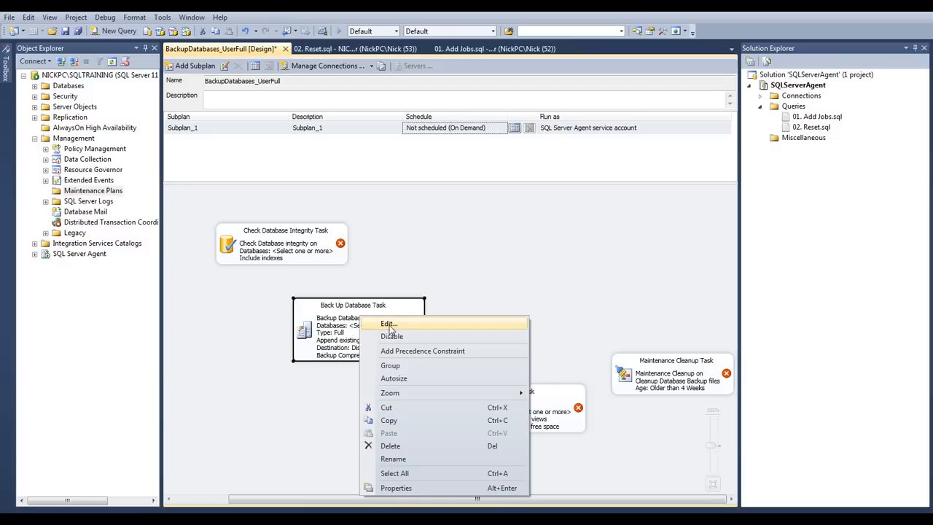
click(389, 325)
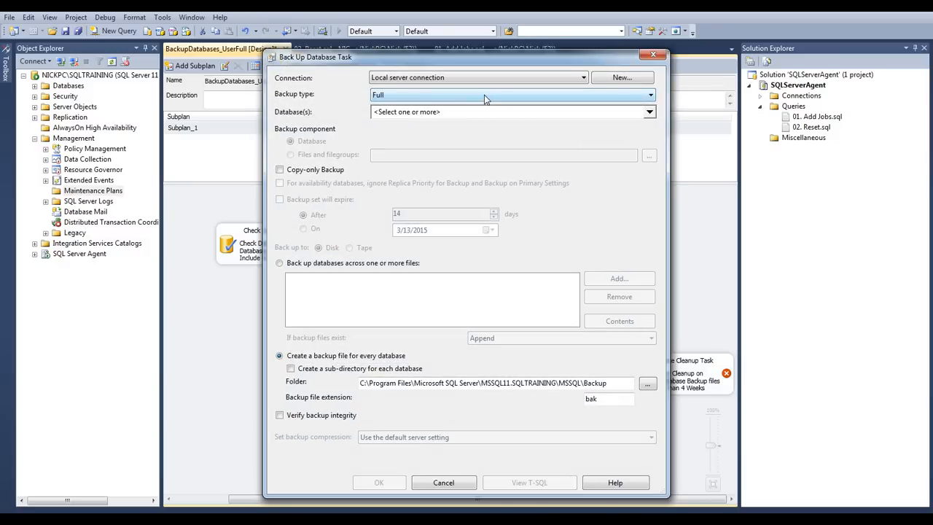
click(430, 94)
click(430, 102)
click(648, 112)
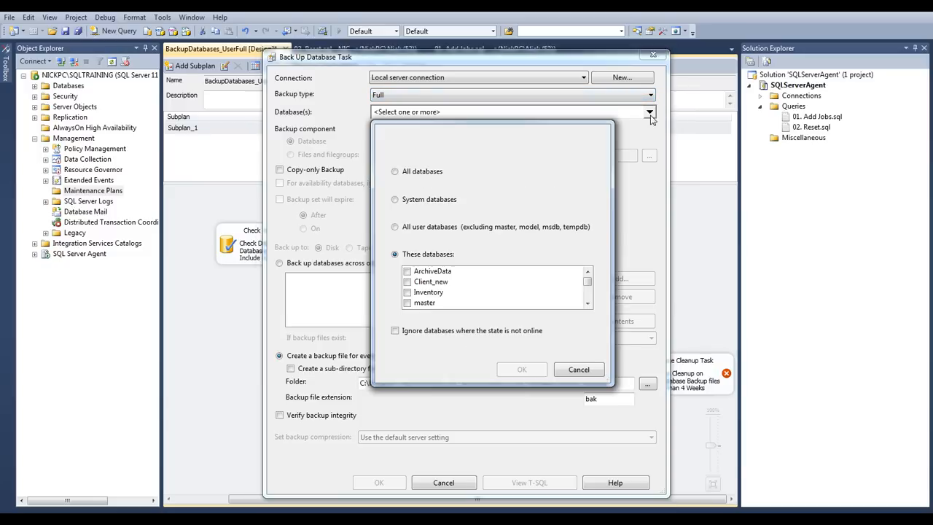
click(417, 226)
click(522, 369)
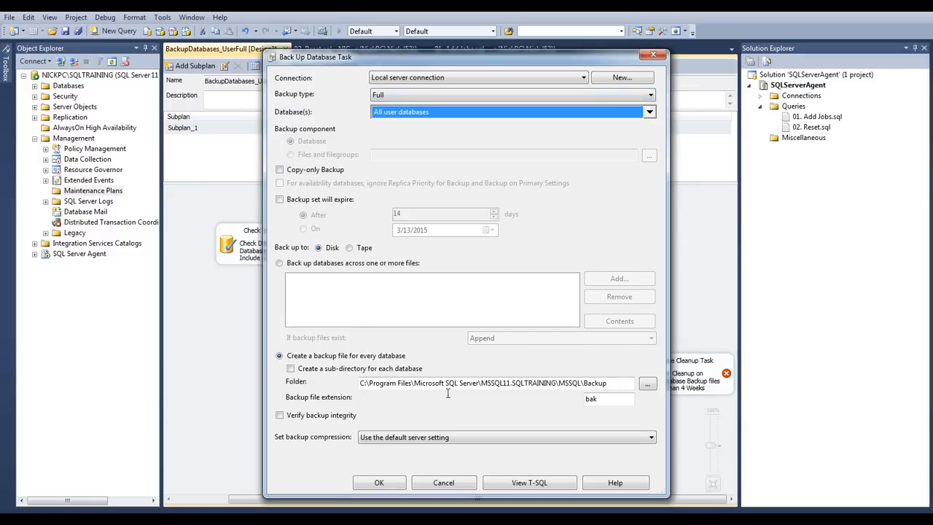
Review the Back Up Database Task's folder, file extension and generated T-SQL, and accept the task settings
drag(398, 384, 531, 384)
click(598, 400)
drag(612, 406, 543, 403)
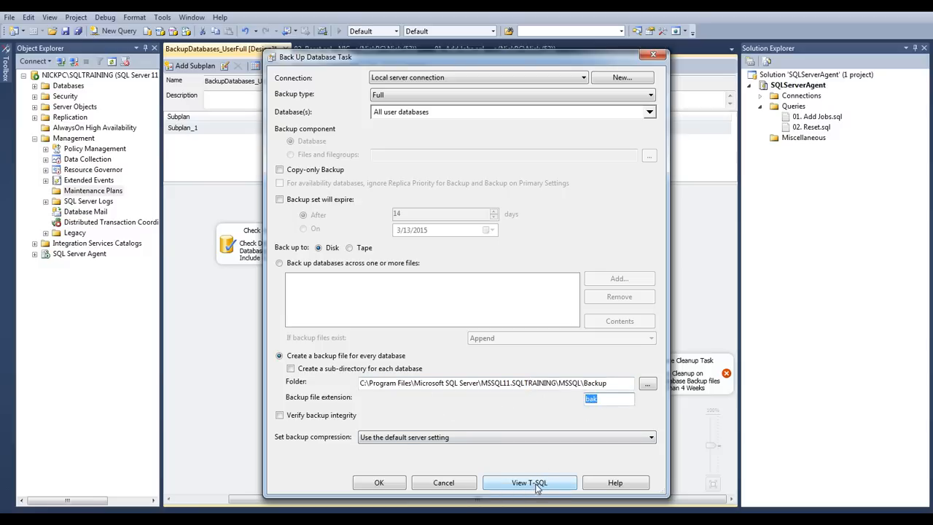
click(539, 485)
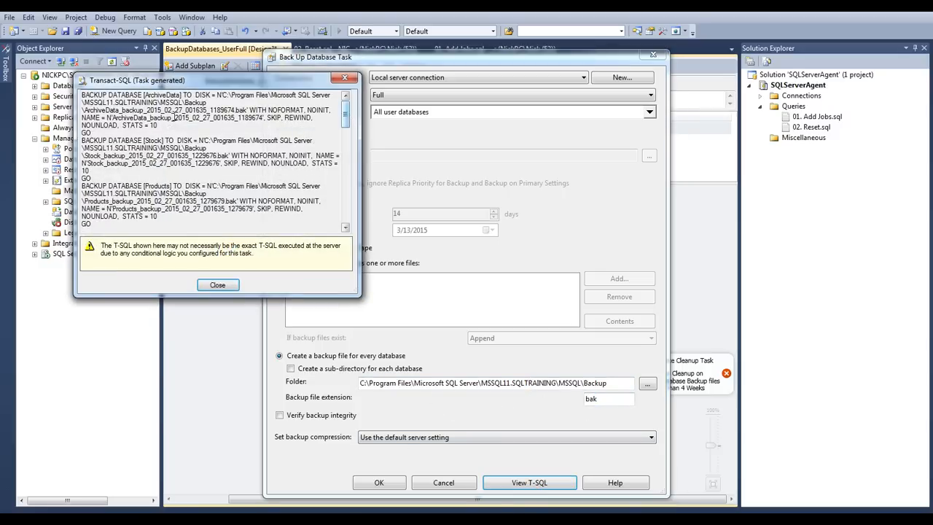
drag(85, 99, 258, 213)
click(259, 211)
mouse_move(345, 118)
mouse_down()
mouse_move(345, 212)
mouse_move(345, 110)
mouse_up()
click(217, 285)
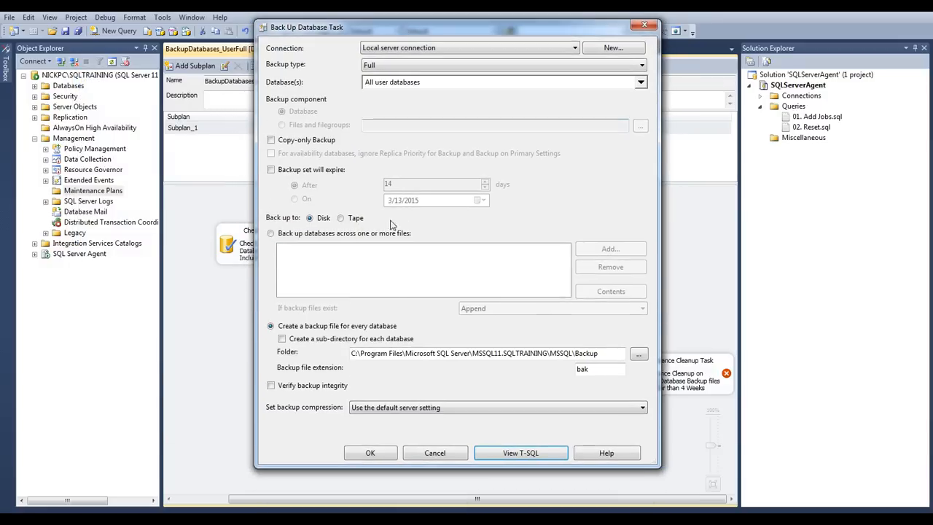
click(378, 483)
Examine the database selection choices offered by the Rebuild Index Task, and close its editor without saving
click(515, 396)
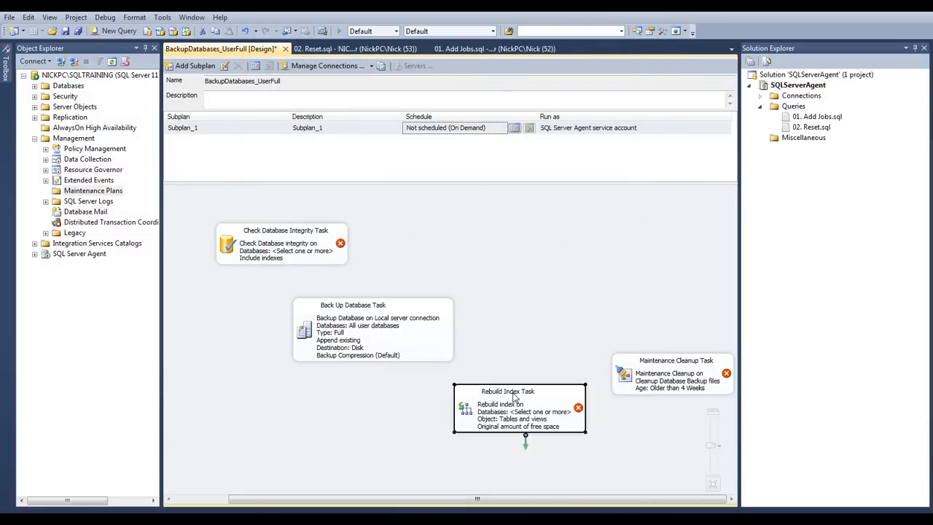
right_click(515, 408)
click(542, 233)
click(615, 156)
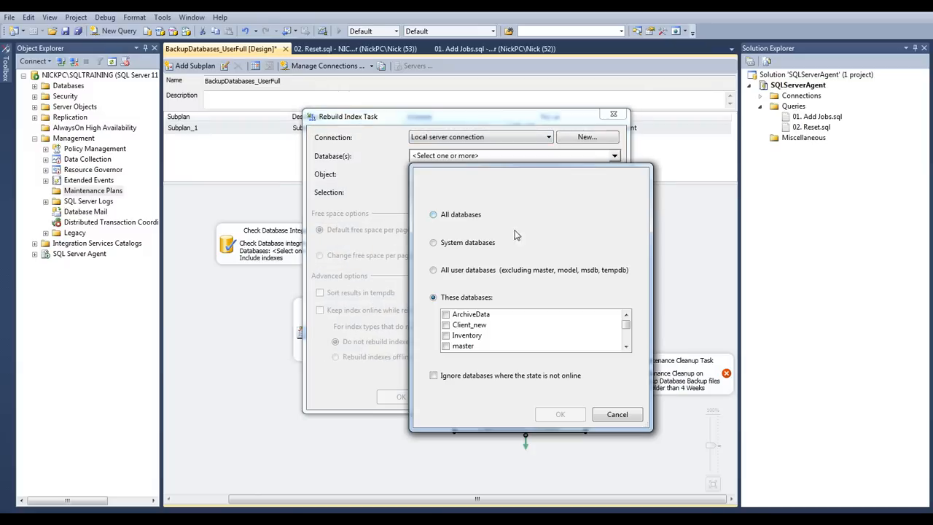
click(447, 270)
click(433, 296)
click(617, 414)
click(459, 398)
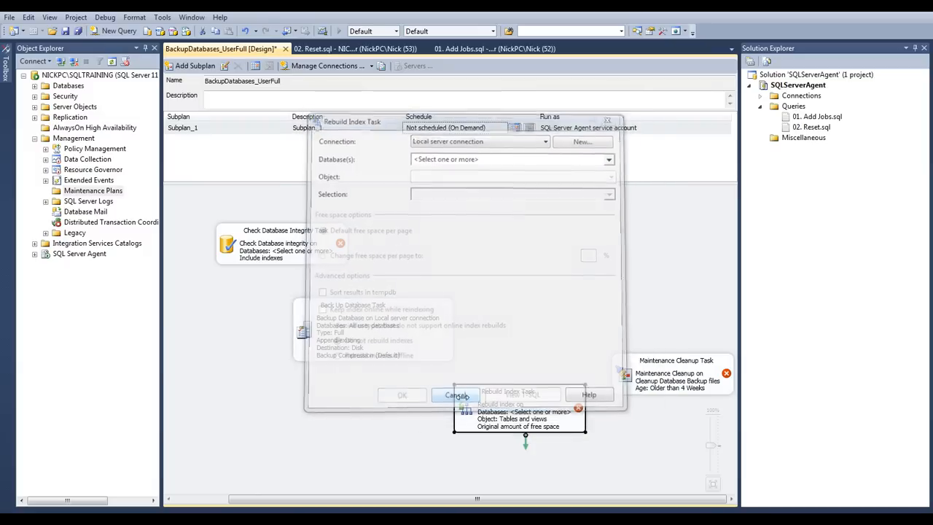
Inspect which databases the Check Database Integrity Task can target, and dismiss its editor without saving
click(292, 252)
right_click(307, 235)
click(320, 241)
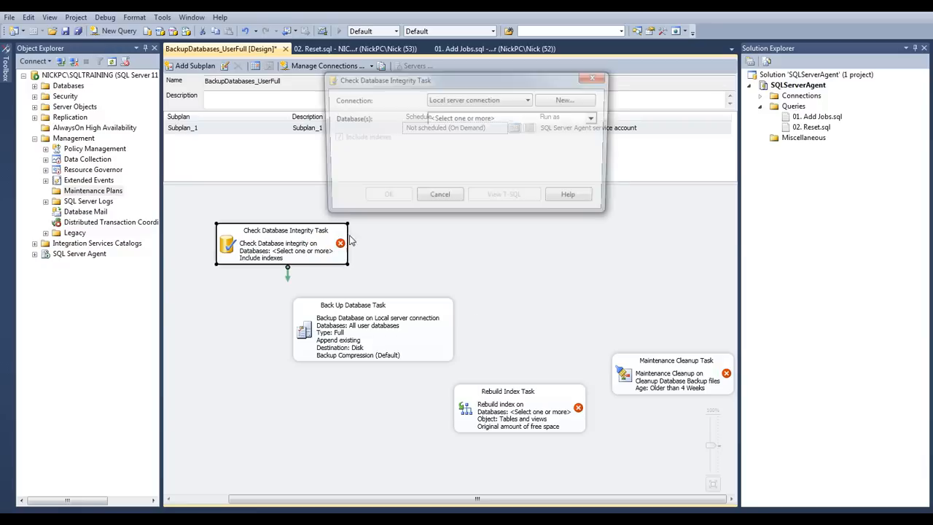
click(596, 119)
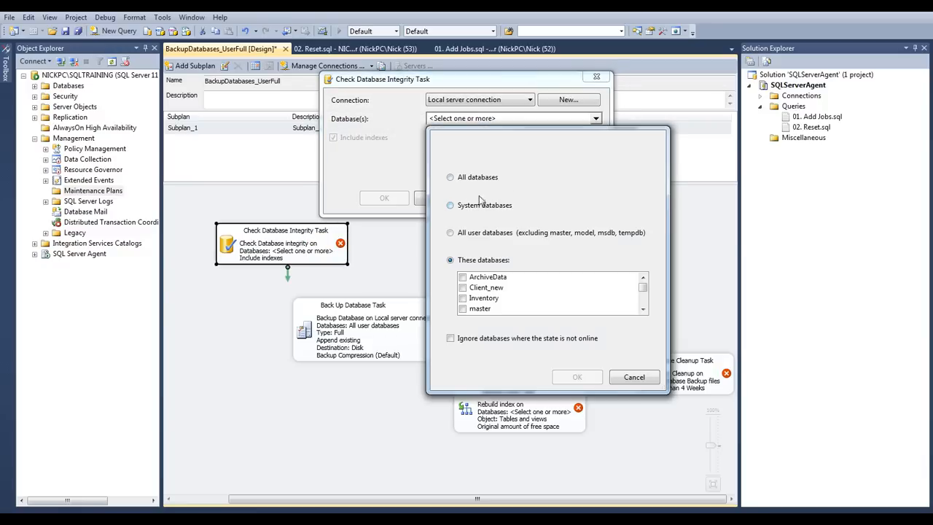
click(454, 179)
click(451, 233)
click(633, 378)
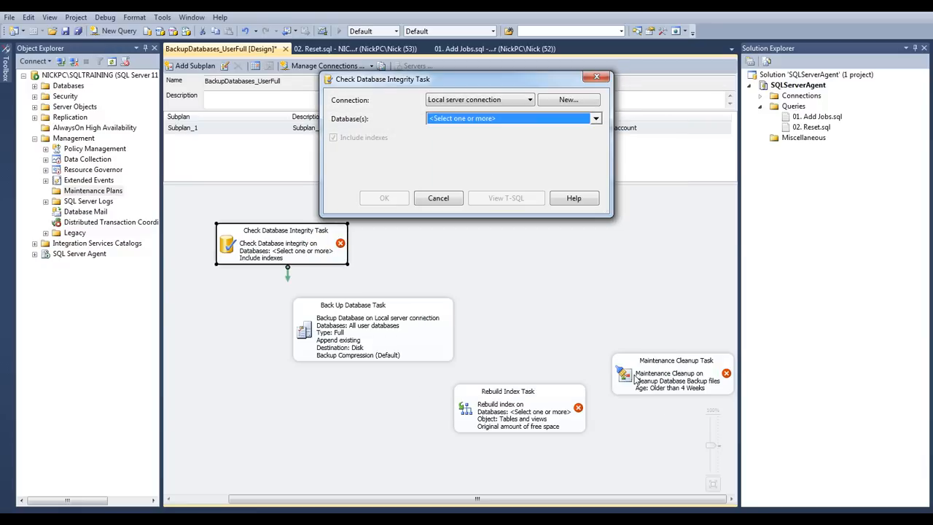
click(440, 198)
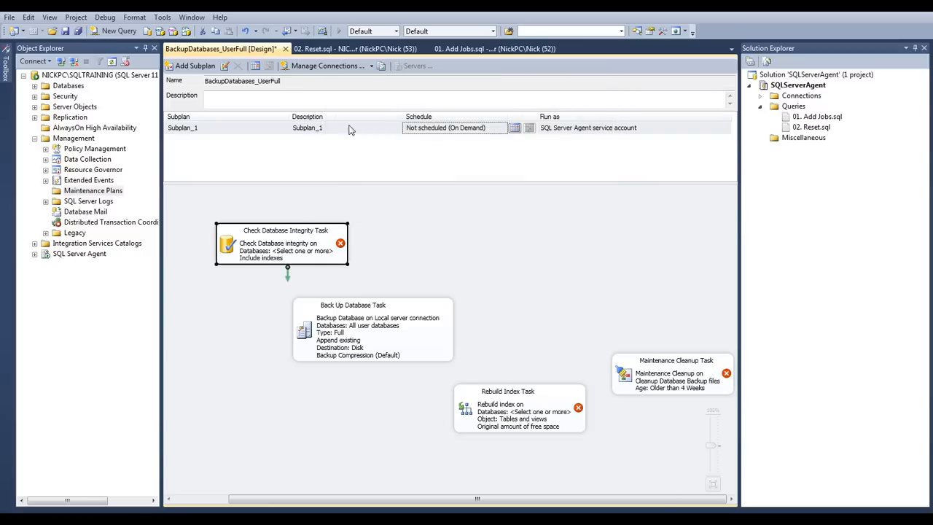
Expand the SQL Server Agent jobs in the server tree and refresh the list to check for the plan's job
click(34, 253)
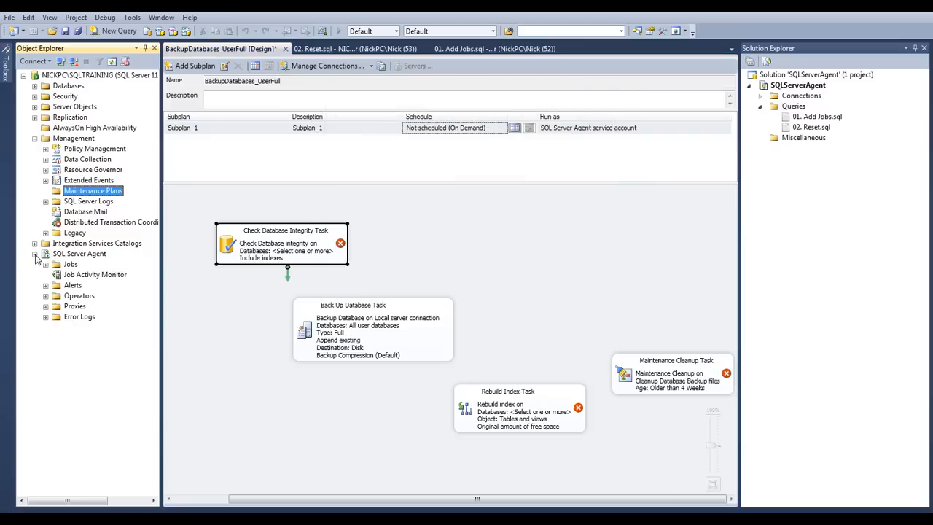
click(46, 264)
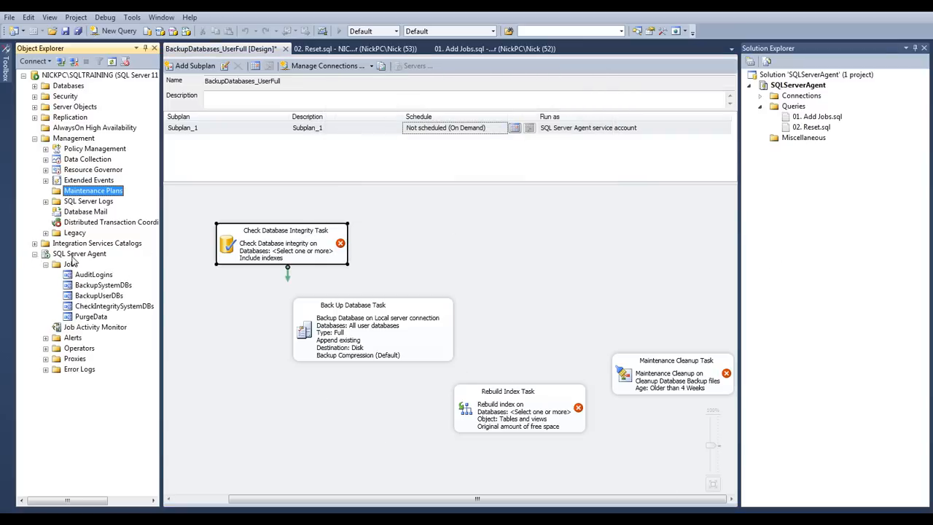
right_click(71, 265)
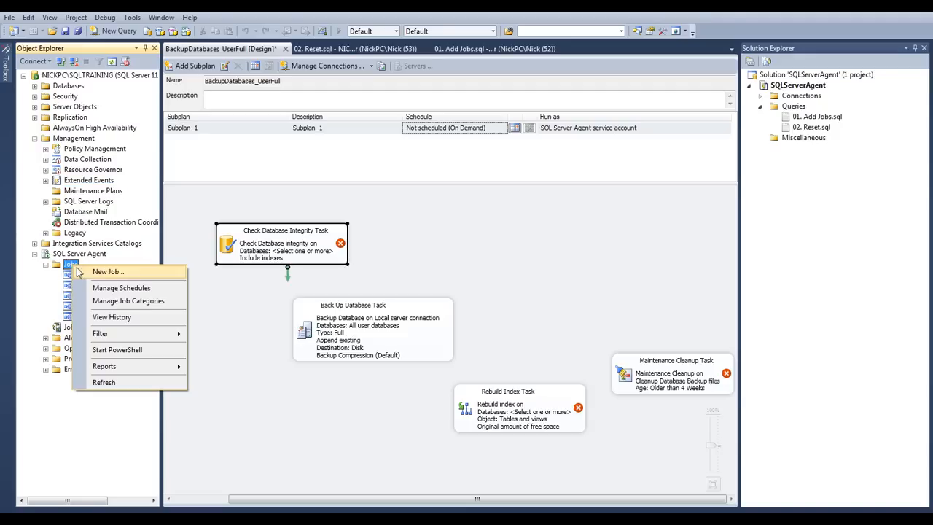
click(120, 381)
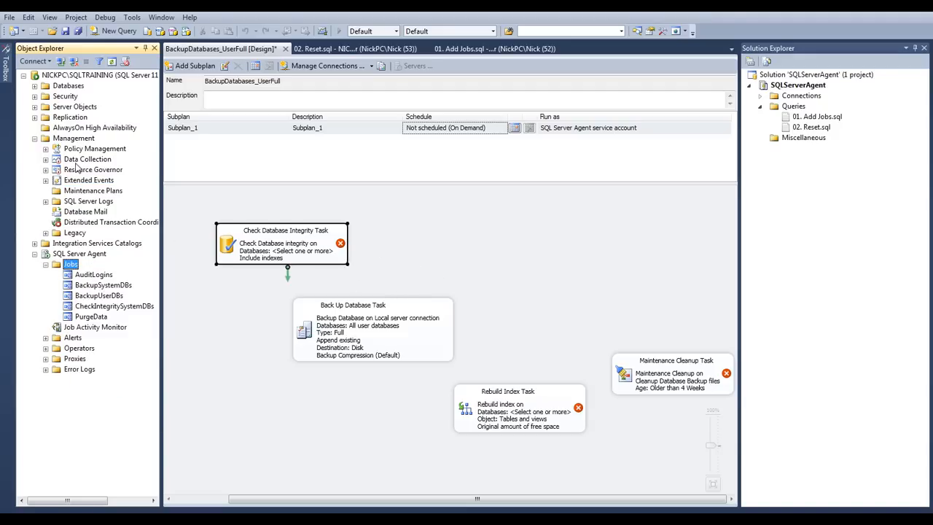
mouse_move(7, 75)
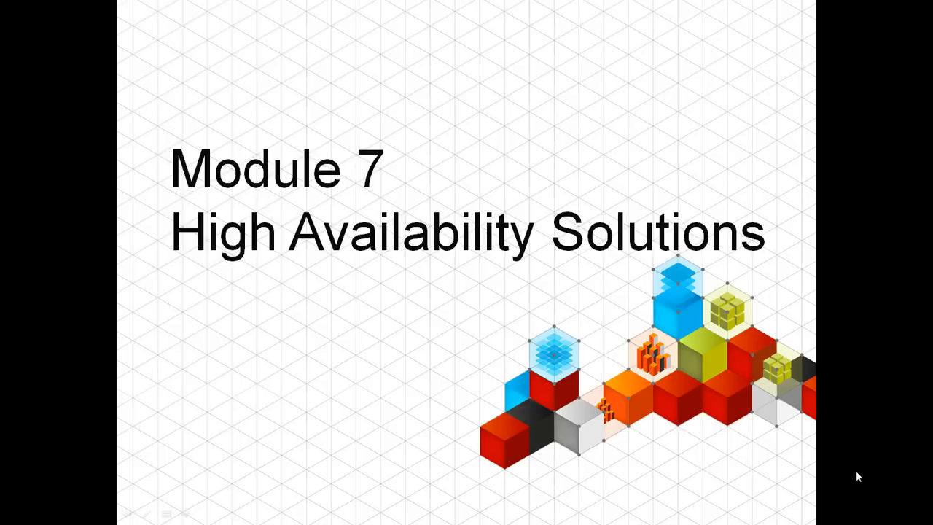
click(856, 472)
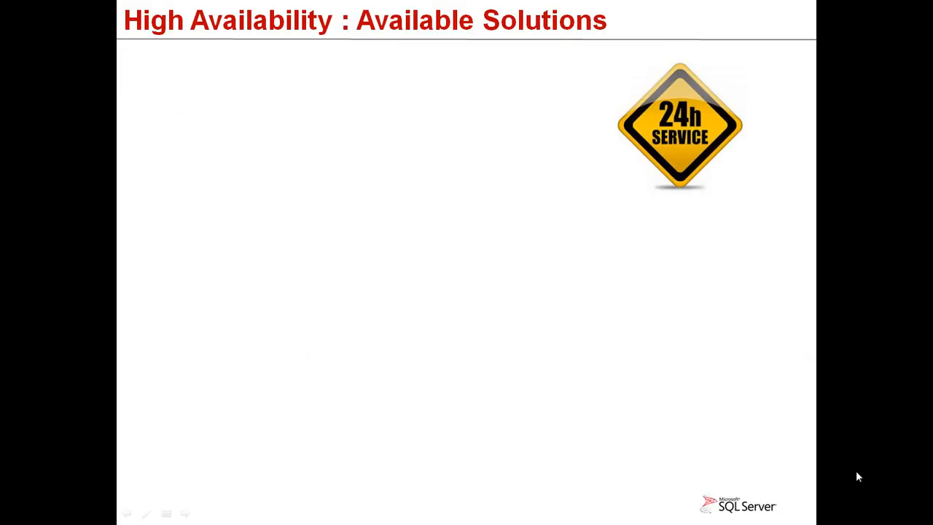
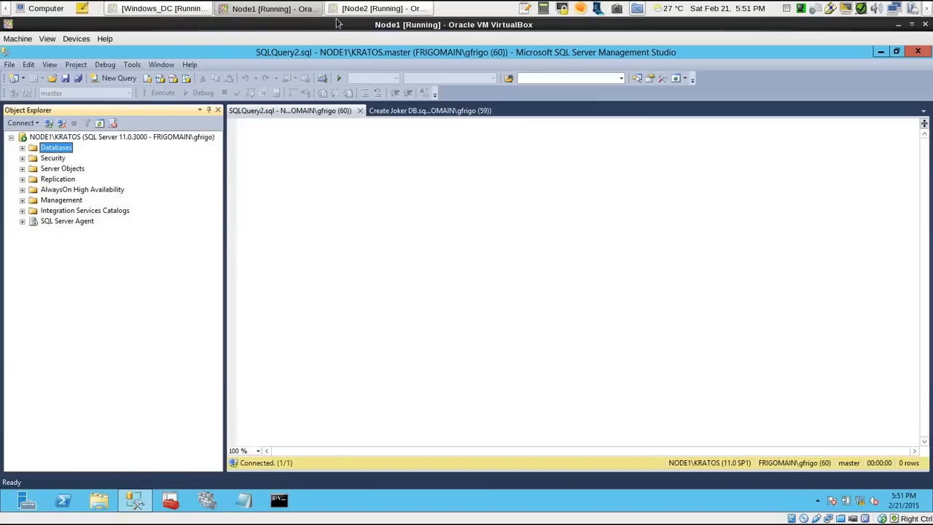
Check the server tree on Node2, then return to Node1 and close the empty SQLQuery2.sql query
click(394, 9)
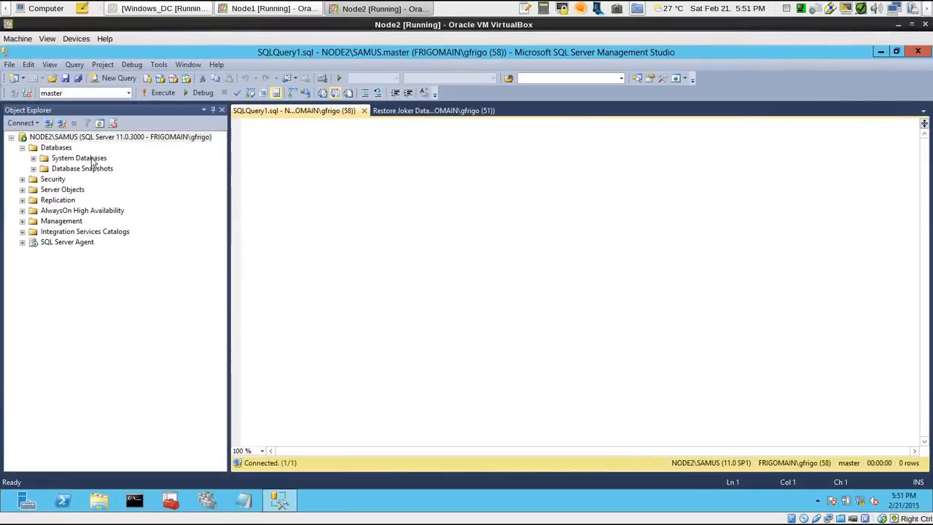
click(83, 145)
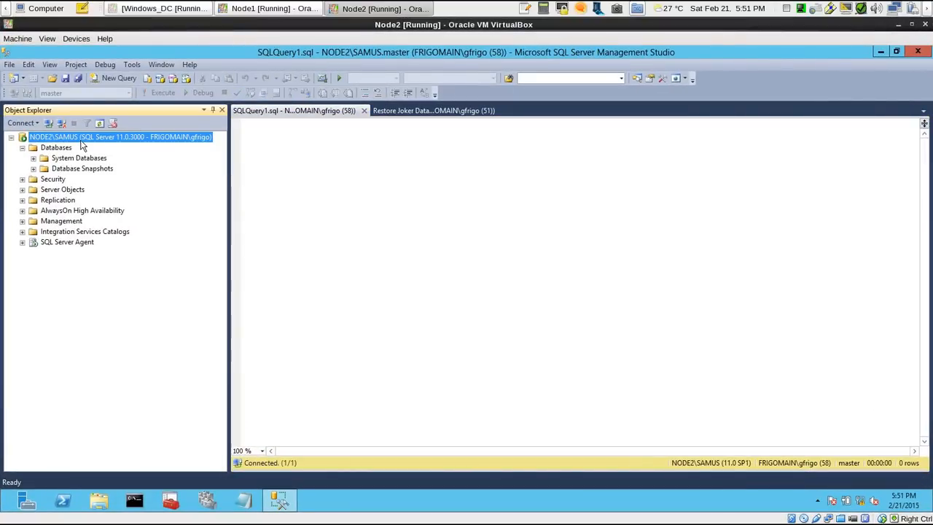
click(371, 9)
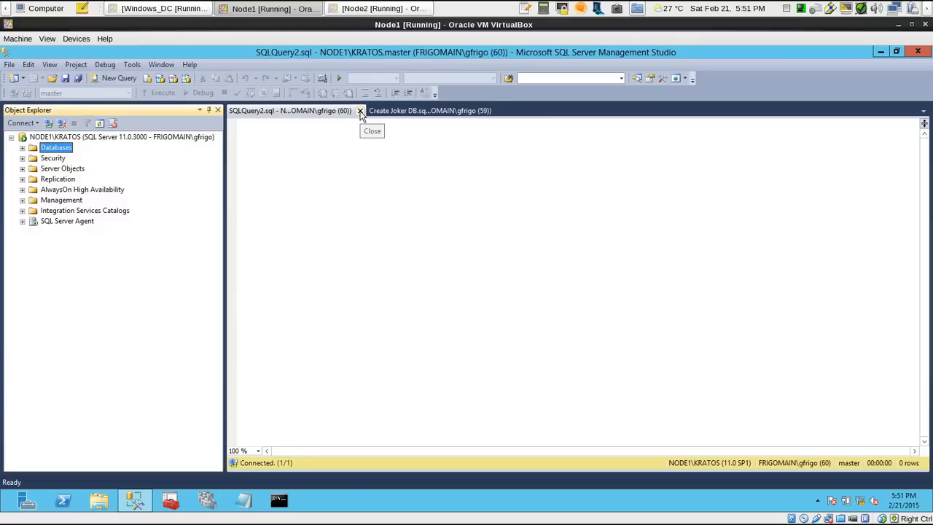
click(359, 110)
click(589, 145)
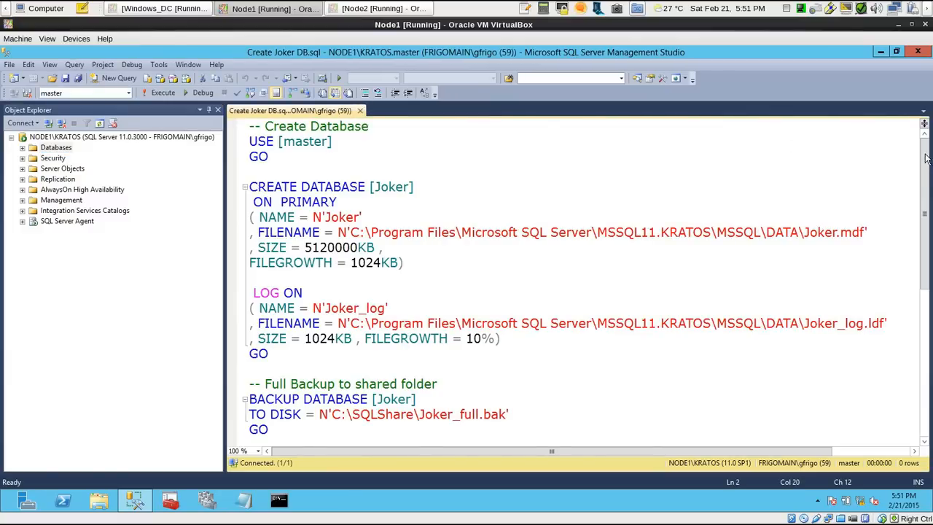
Review and run the script on NODE1\KRATOS that creates the Joker database and backs it up in full to C:\SQLShare\Joker_full.bak
click(414, 188)
click(370, 188)
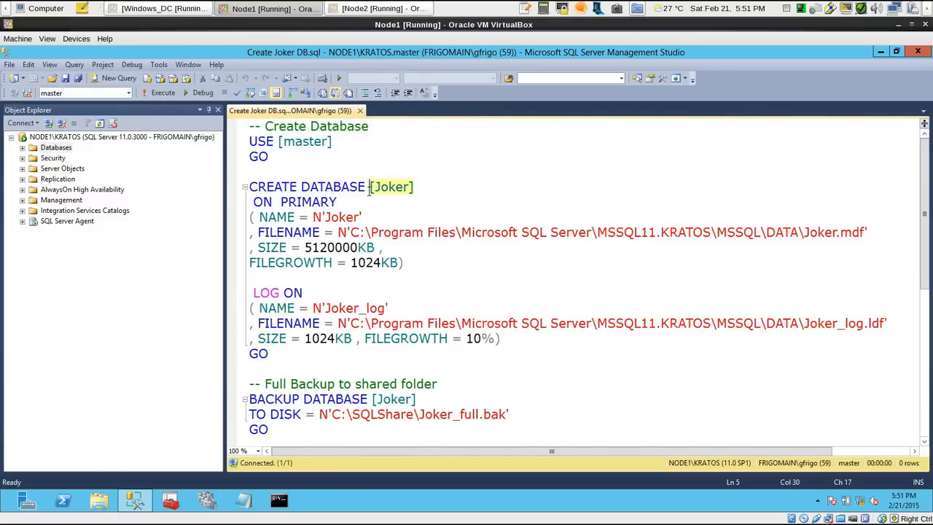
key(Right)
key(Right)
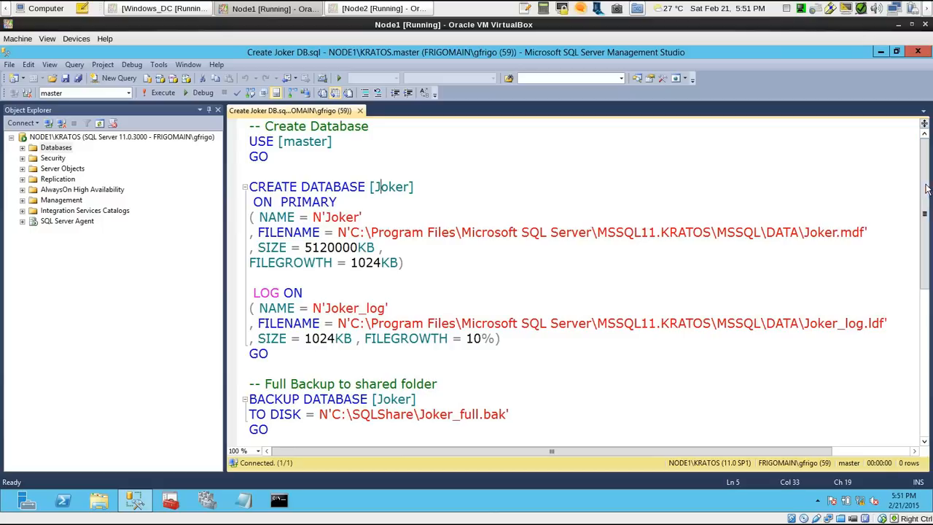
scroll(914, 188, down, 2)
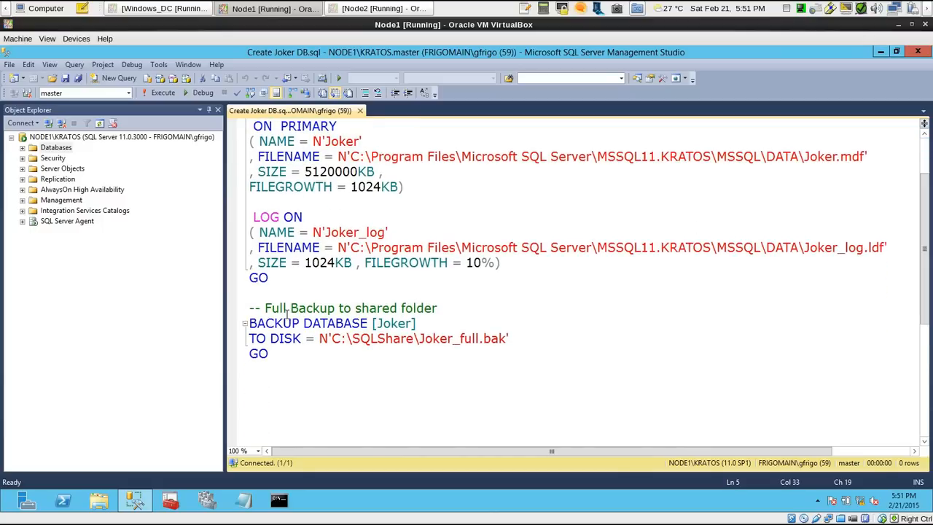
drag(265, 308, 414, 338)
click(385, 341)
scroll(923, 215, up, 2)
click(179, 96)
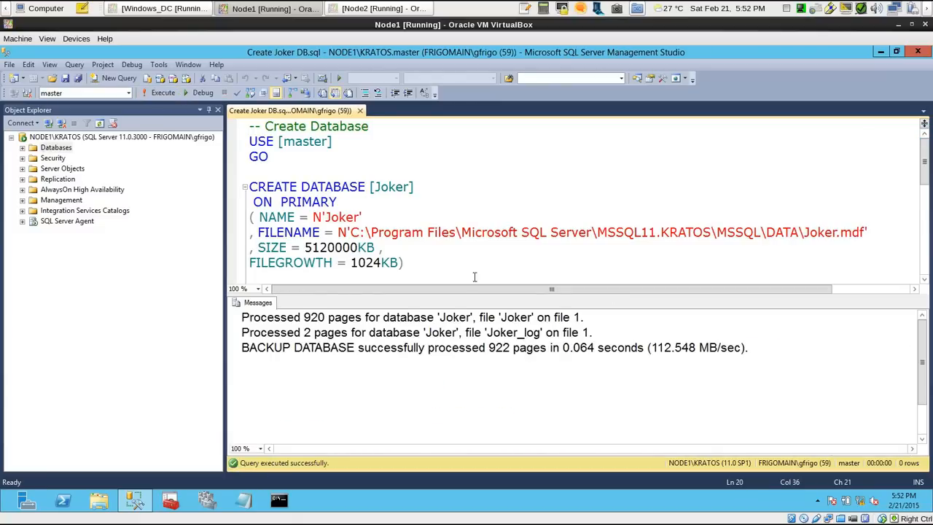
Switch to Node2 and examine the Restore Joker Database script, including its backup source and NORECOVERY option
click(383, 9)
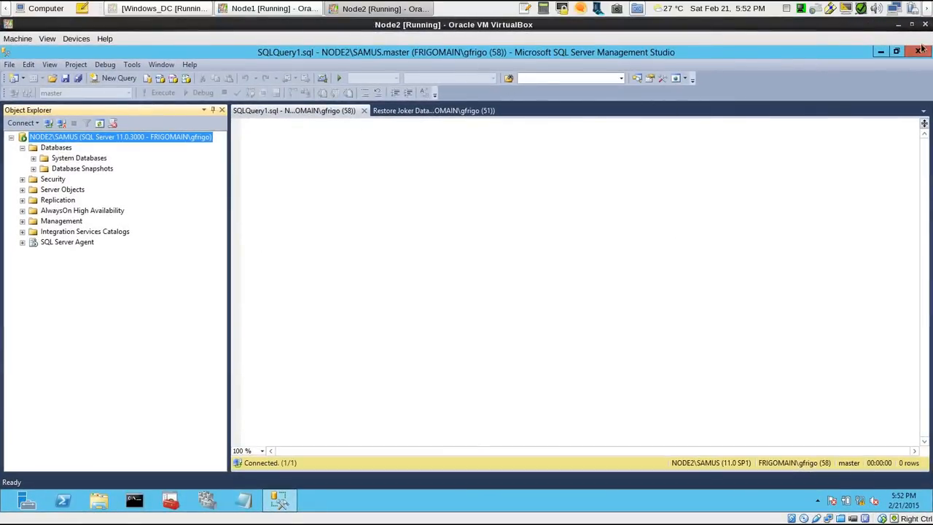
click(401, 110)
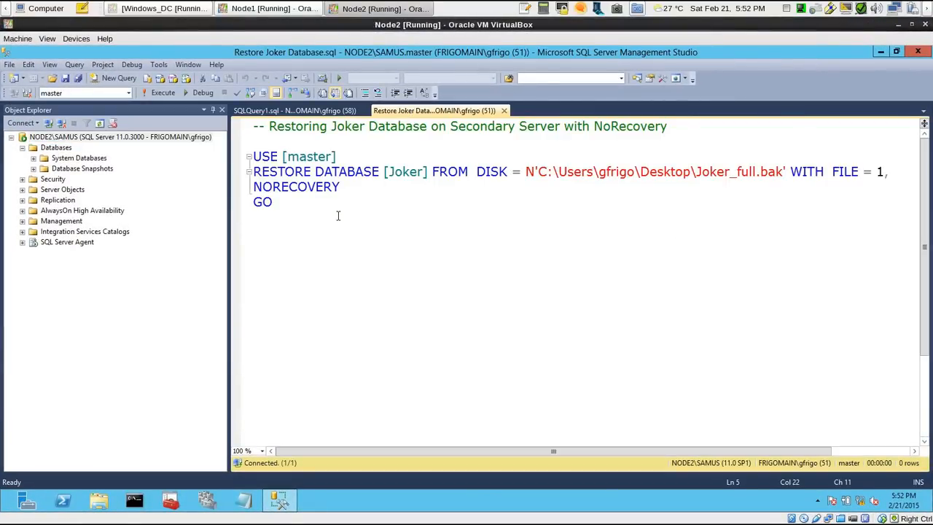
drag(356, 223, 240, 133)
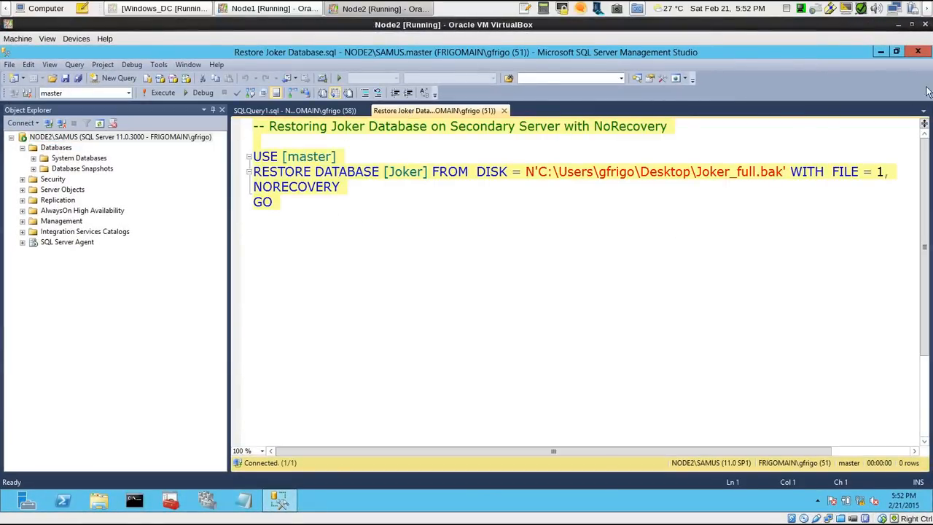
Run CopyFile from Node2's desktop to bring over Joker_full.bak, and return to the restore script
click(880, 52)
double_click(21, 188)
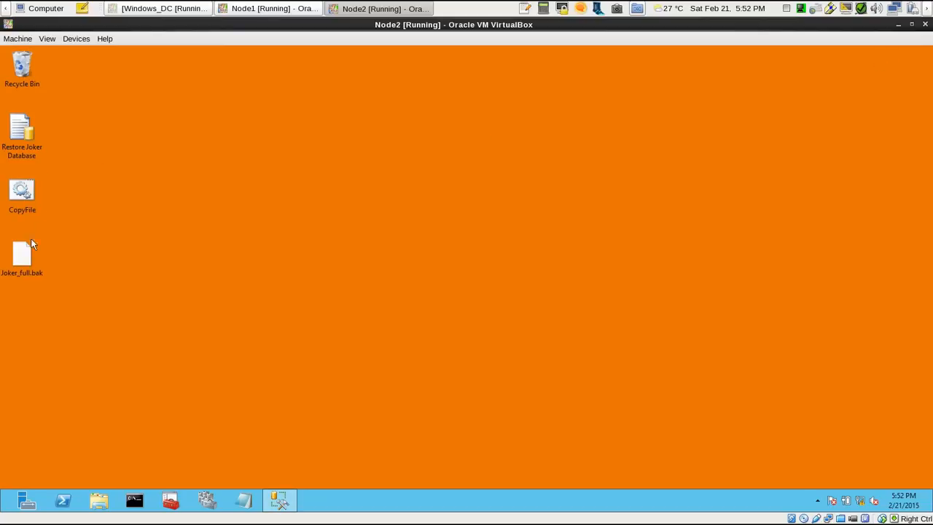
click(22, 255)
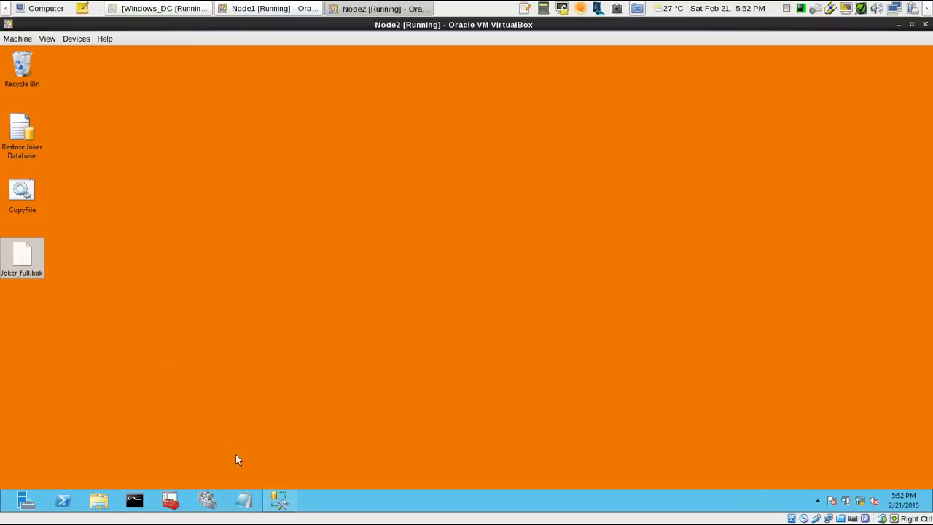
click(279, 500)
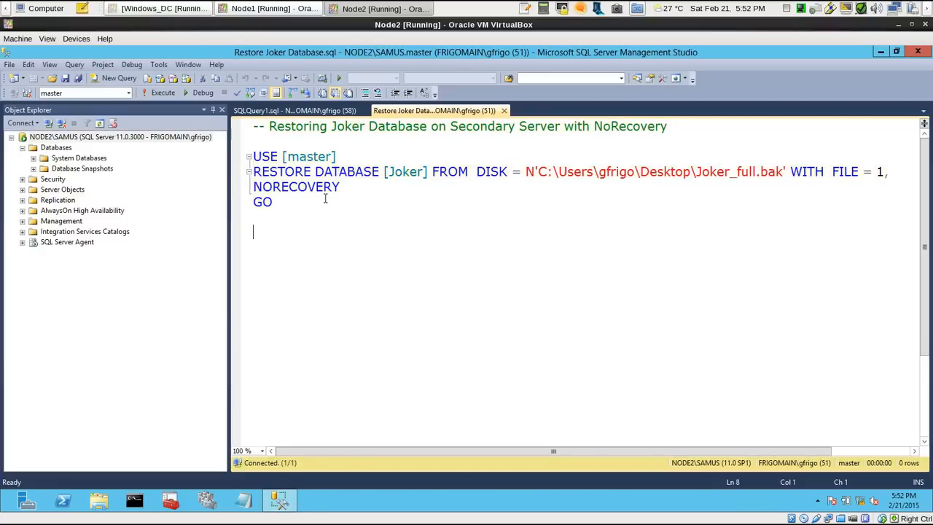
Execute the restore script on NODE2\SAMUS to restore Joker from Joker_full.bak with FILE = 1 and NORECOVERY
key(shift+Up)
key(shift+Up)
key(shift+Up)
key(shift+Up)
key(shift+Up)
key(shift+Up)
key(shift+Up)
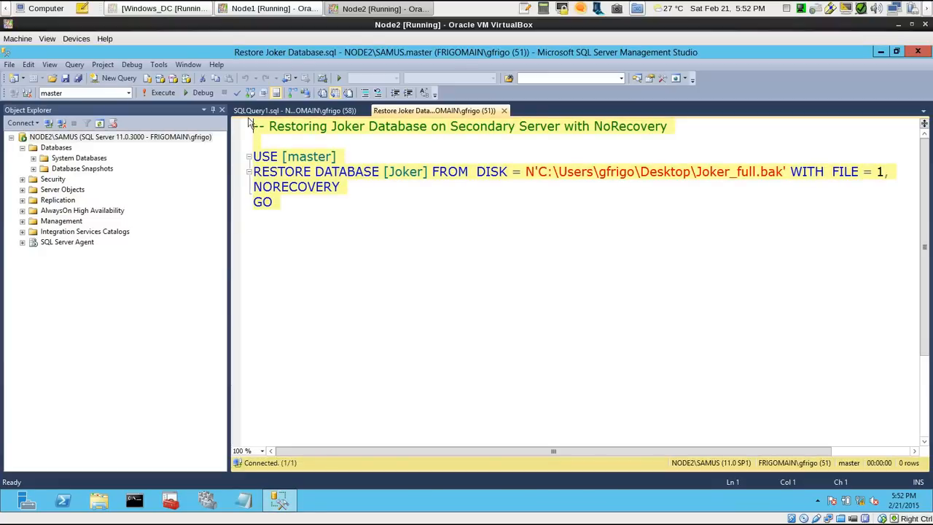
click(173, 96)
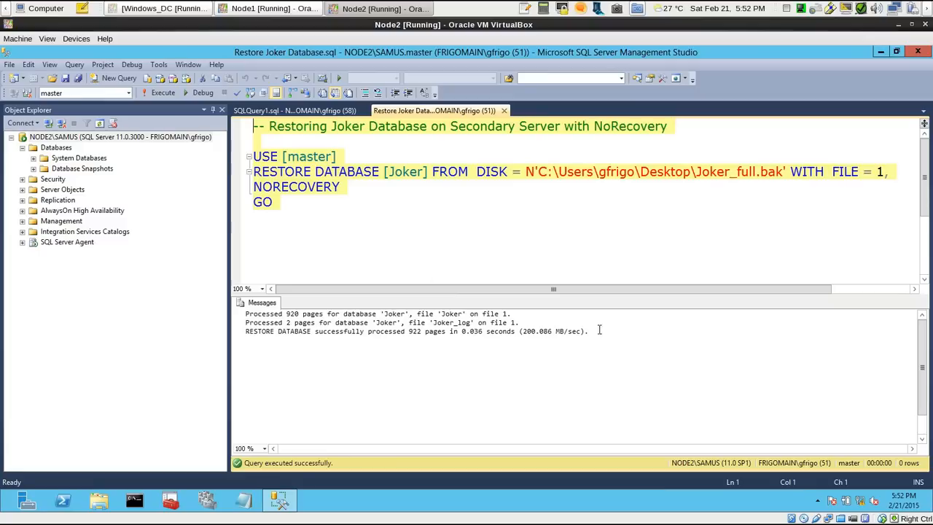
Refresh the Databases list on NODE2\SAMUS and select the restored Joker database
click(312, 228)
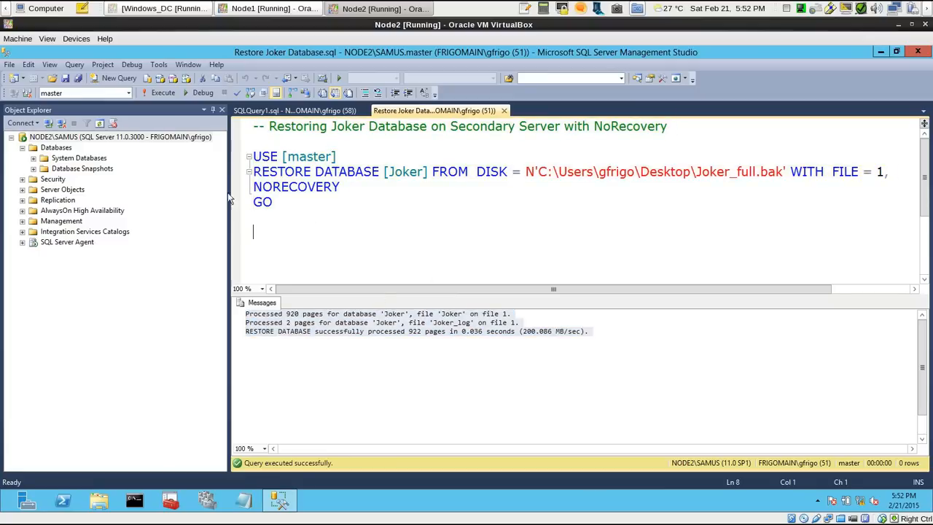
right_click(46, 149)
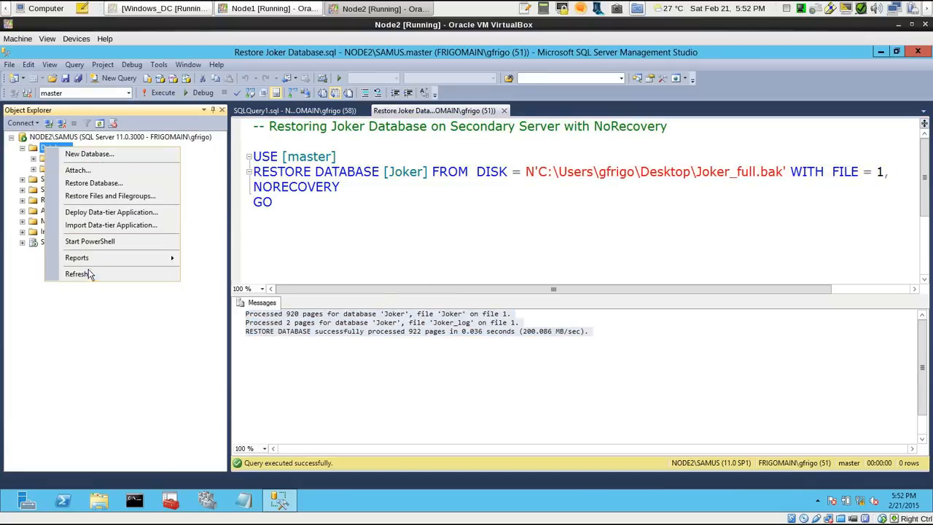
click(87, 274)
click(87, 181)
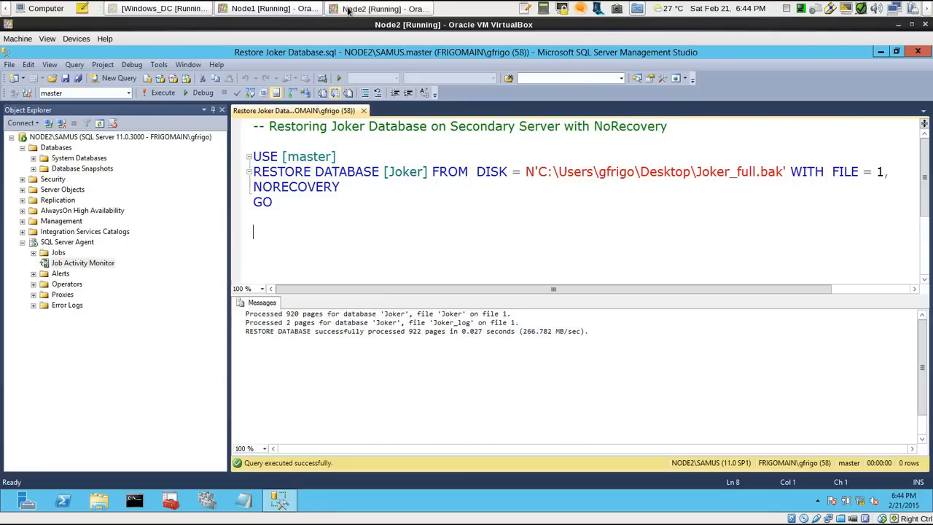
Switch to Node1, disconnect NODE2\SAMUS from the server tree, and refresh the NODE1\KRATOS database list
click(279, 10)
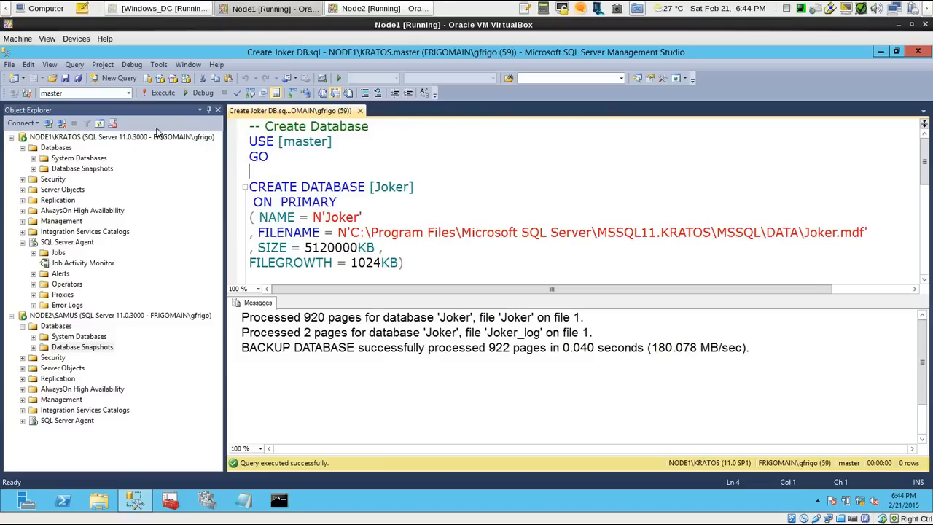
click(51, 315)
right_click(71, 315)
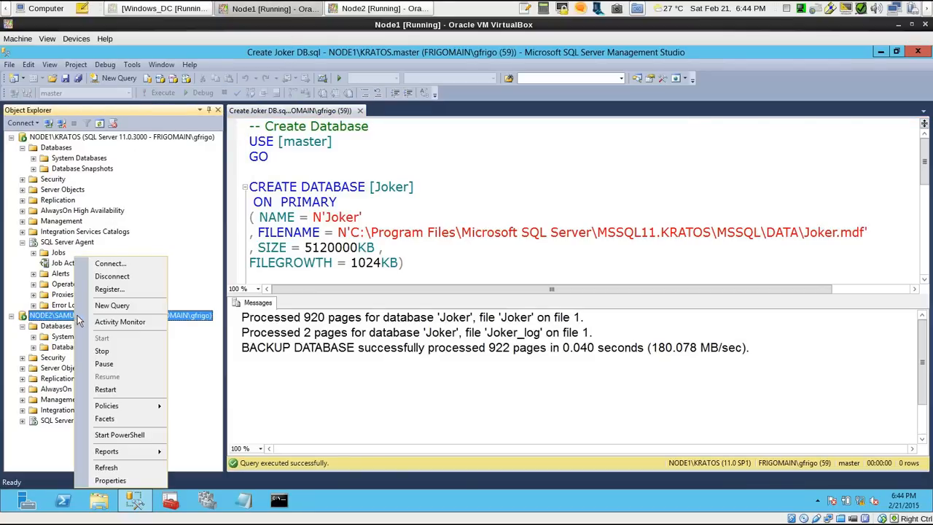
click(117, 277)
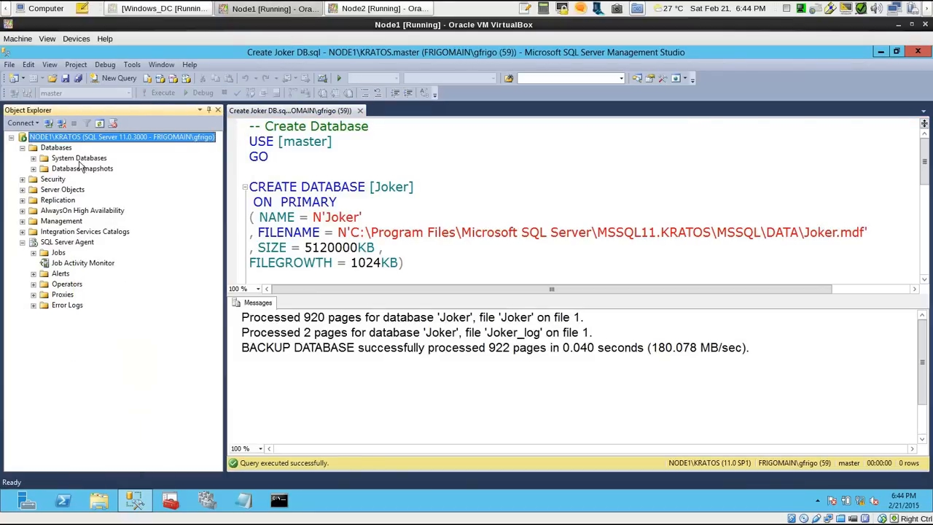
right_click(57, 147)
click(83, 272)
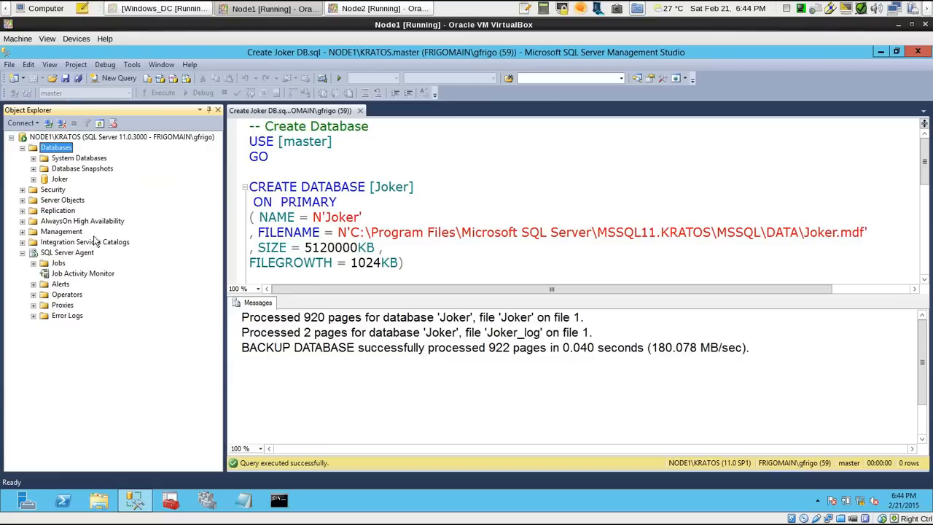
Open the Joker database's properties and enable it as a primary database in a log shipping configuration
click(63, 180)
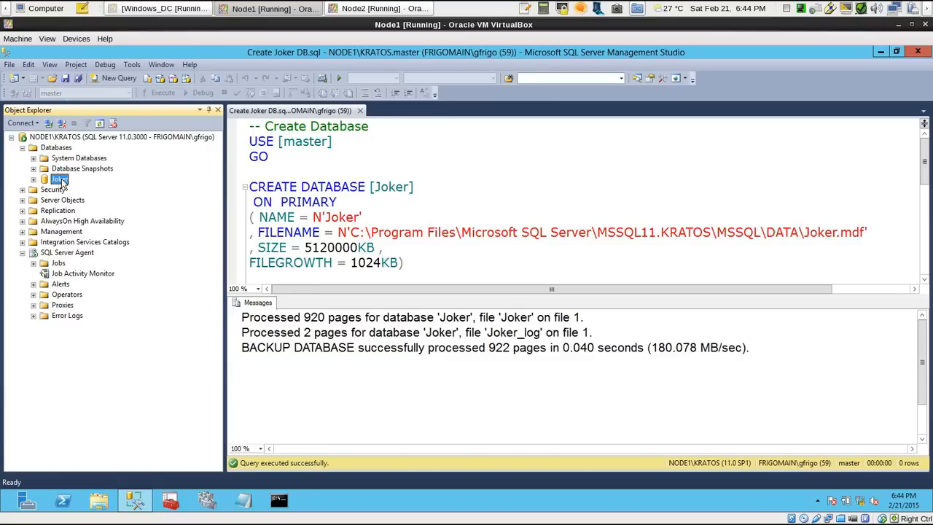
right_click(63, 182)
click(70, 347)
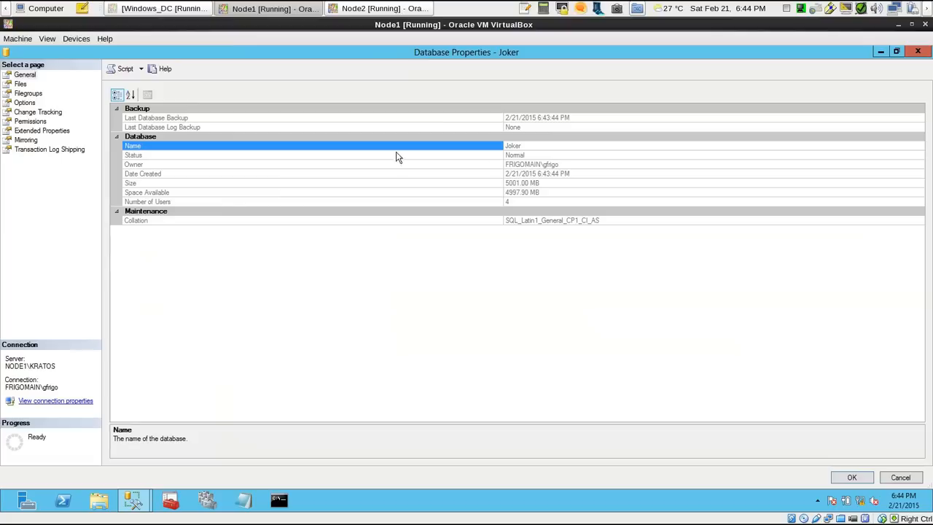
click(68, 149)
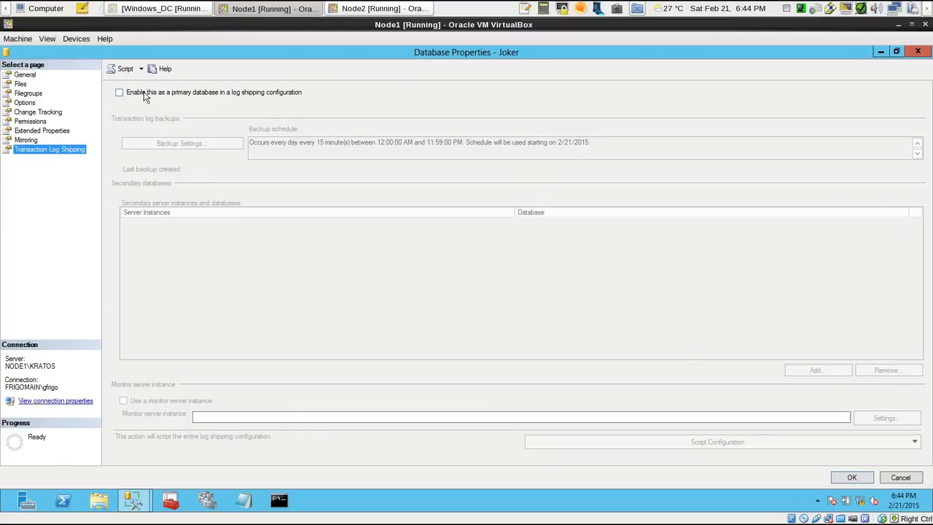
click(144, 97)
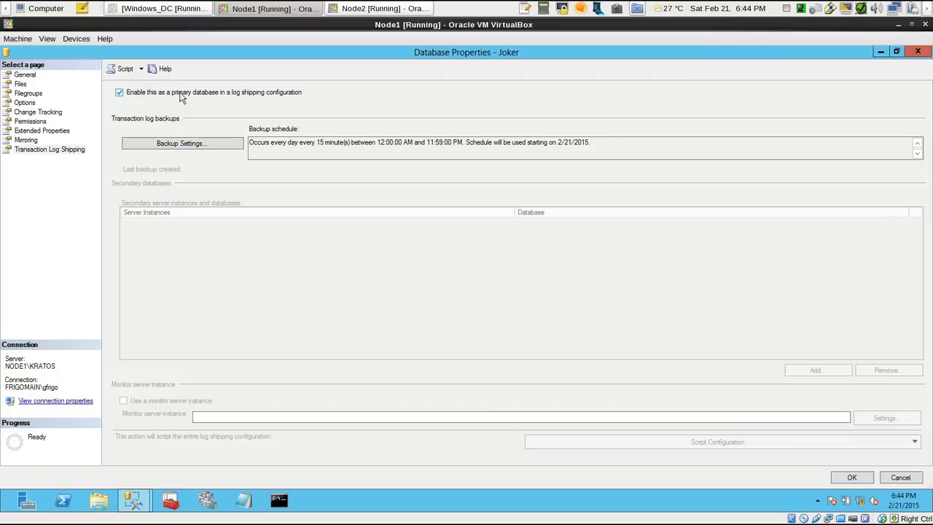
In the transaction log backup settings, set the network path to the backup folder as \\NODE1\SQLshare and review the job name
click(202, 145)
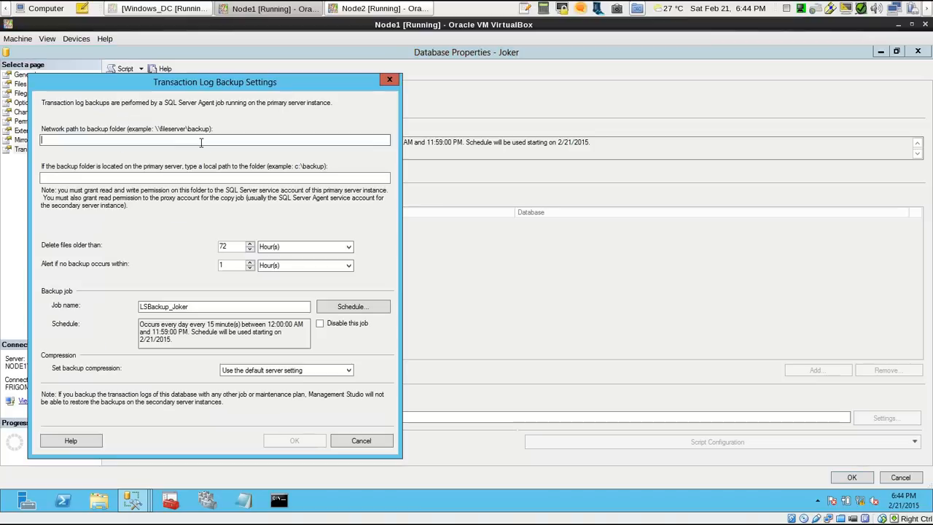
text(\\NODE1\SQLshare)
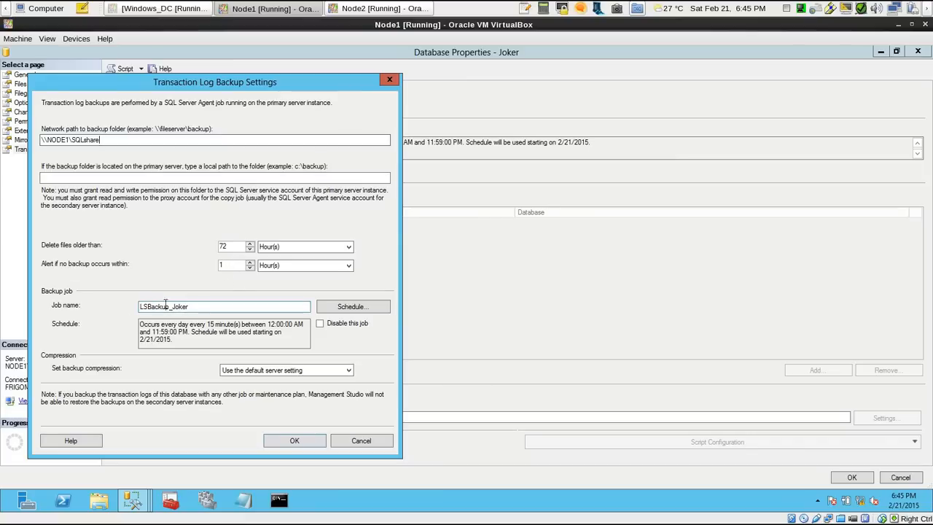
drag(206, 307, 125, 307)
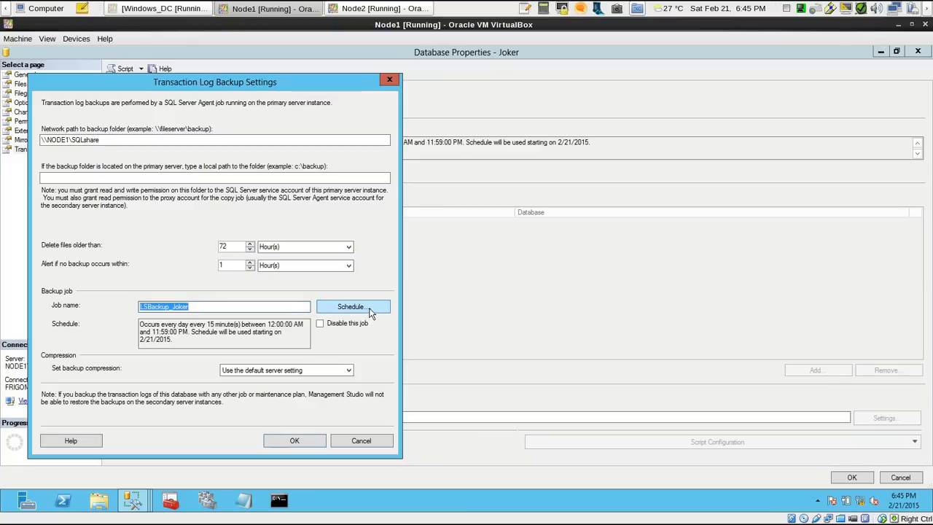
click(207, 307)
Schedule the LSBackup_Joker job to occur every 3 minutes, and accept the transaction log backup settings
click(365, 308)
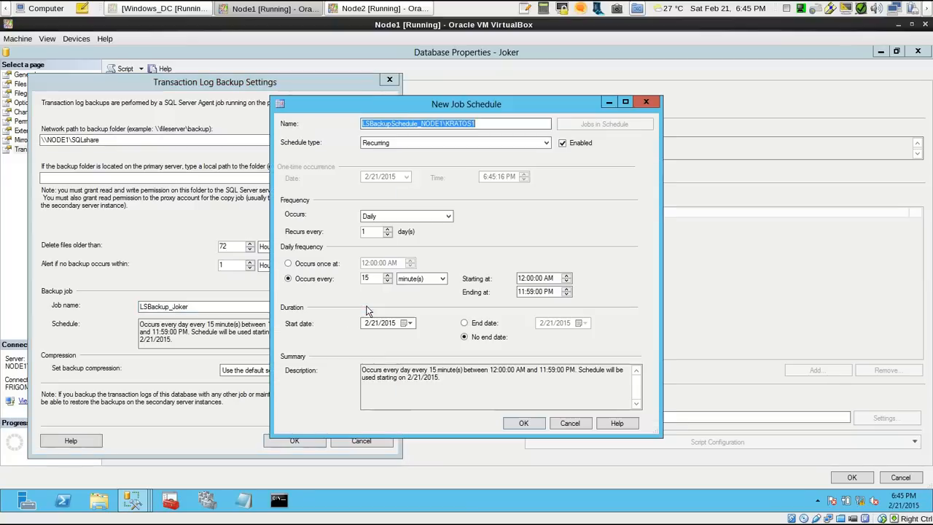
drag(416, 102, 446, 86)
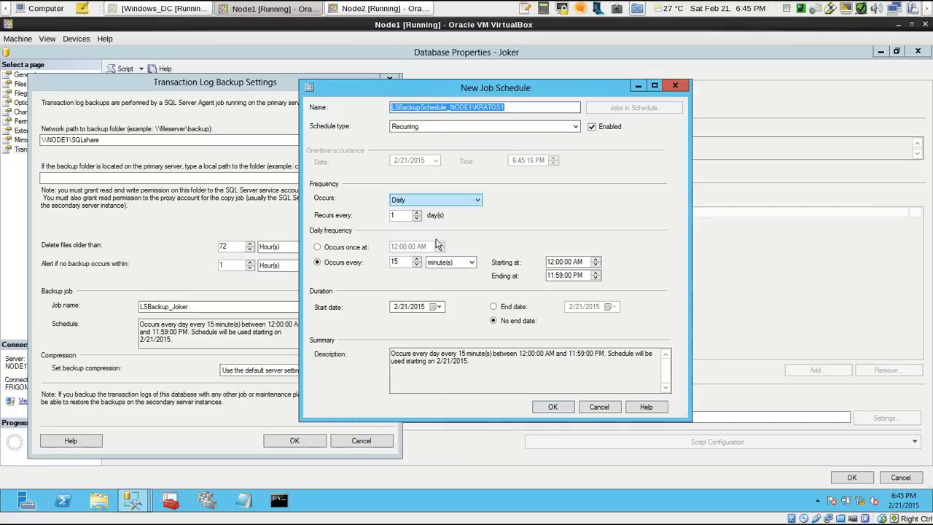
click(393, 261)
double_click(393, 260)
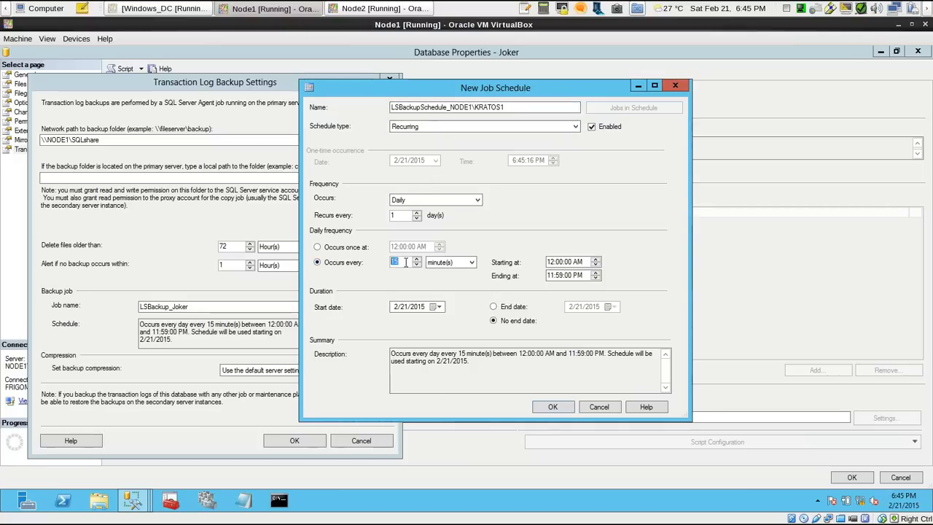
text(3)
click(557, 405)
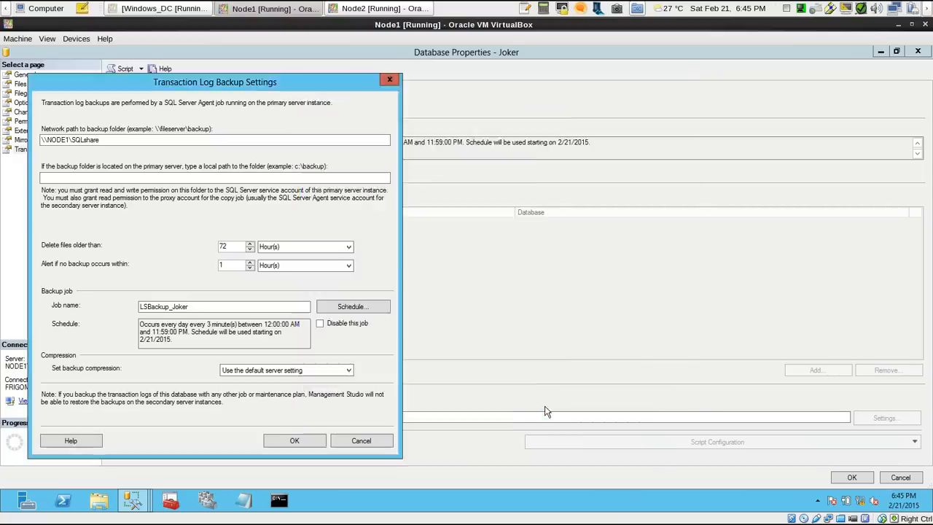
click(299, 440)
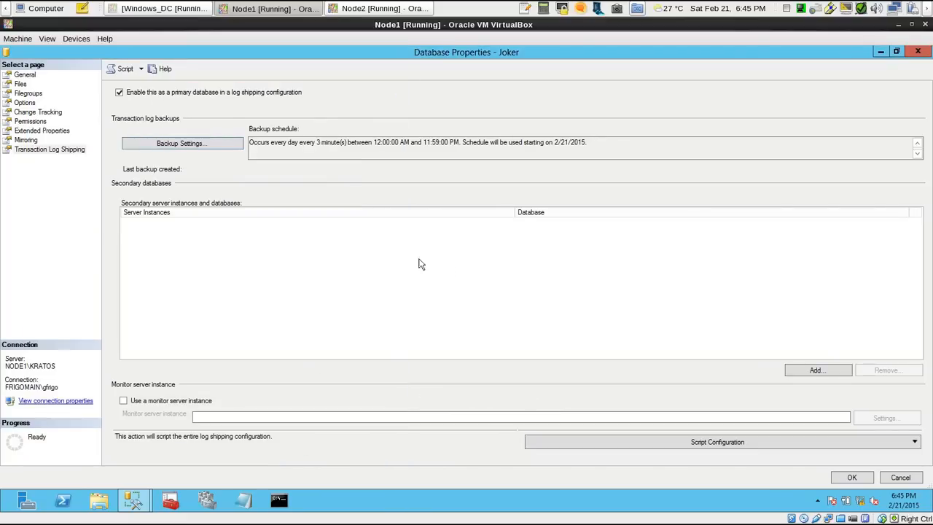
Add a secondary database to the log shipping configuration and connect to NODE2\SAMUS as the secondary server instance, using Windows Authentication
click(818, 370)
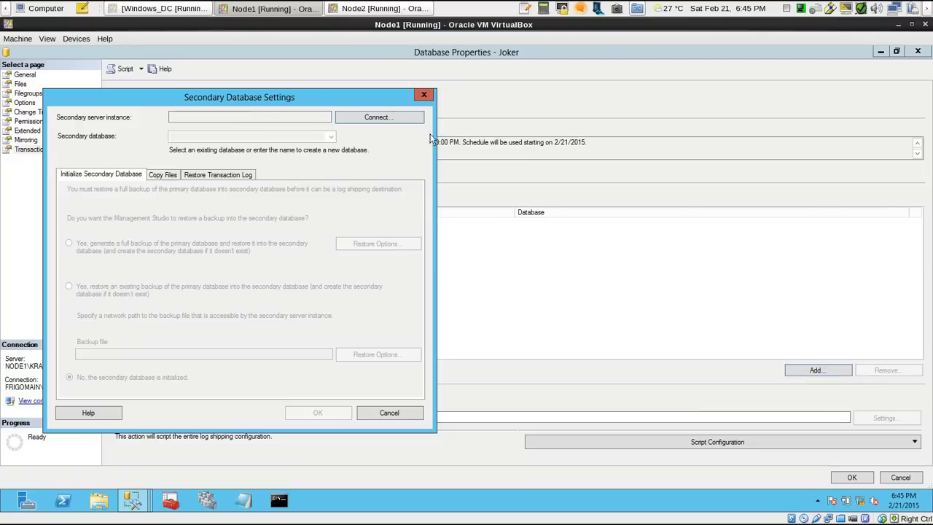
drag(355, 105, 588, 109)
click(616, 121)
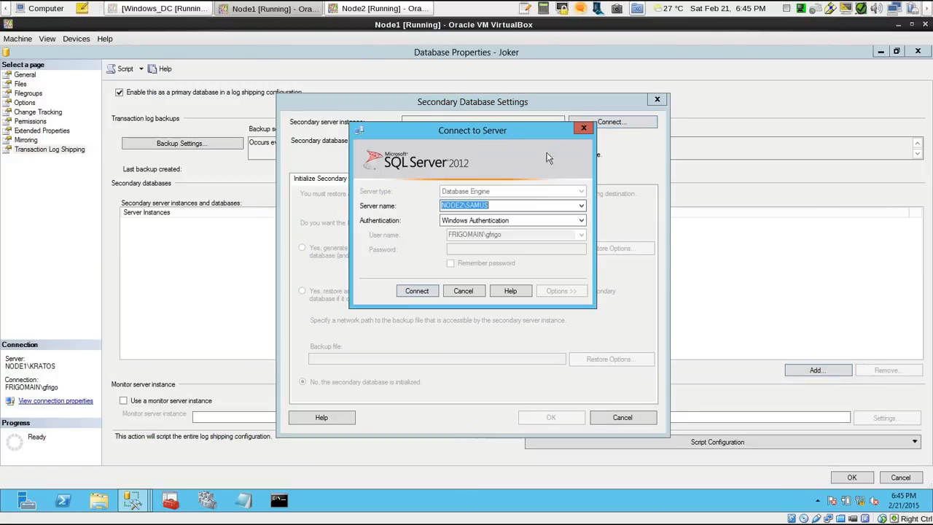
click(417, 292)
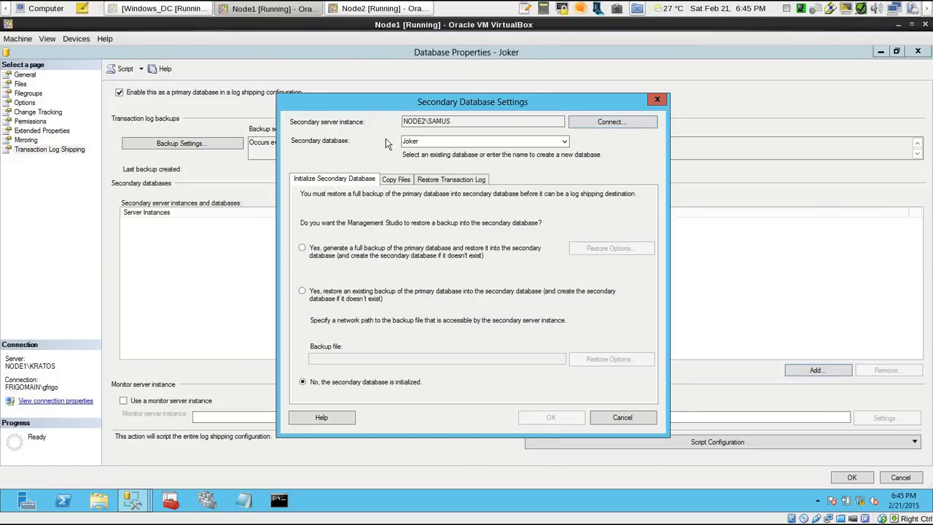
drag(418, 111, 467, 100)
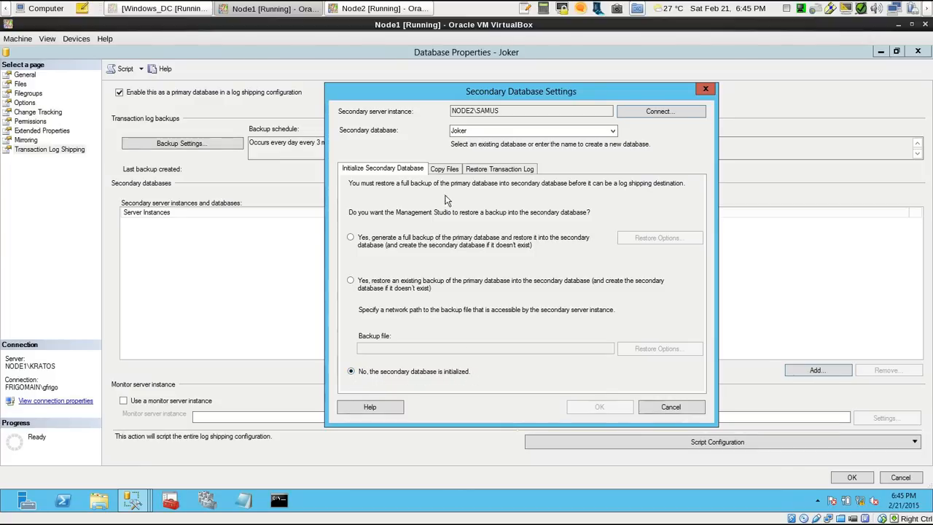
Set the destination folder for copied files to the signed-in account's desktop folder under C:\users
click(446, 170)
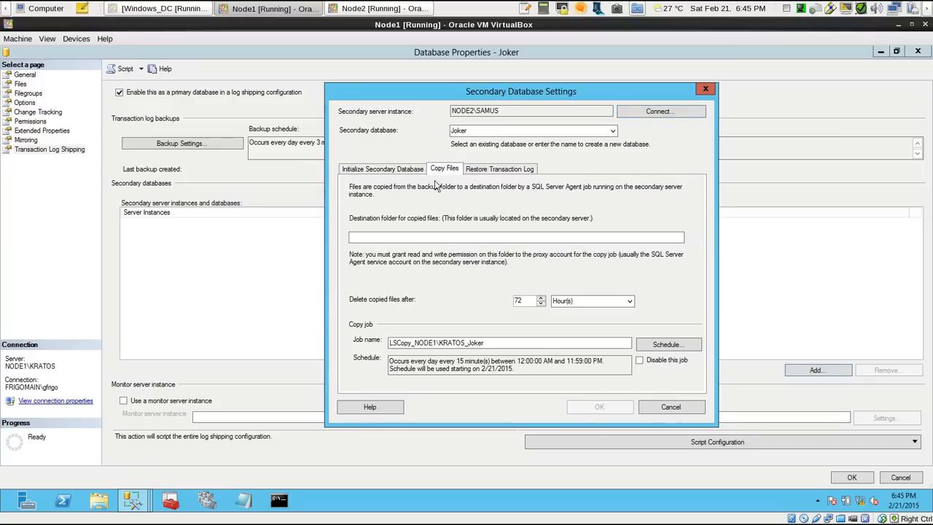
click(431, 238)
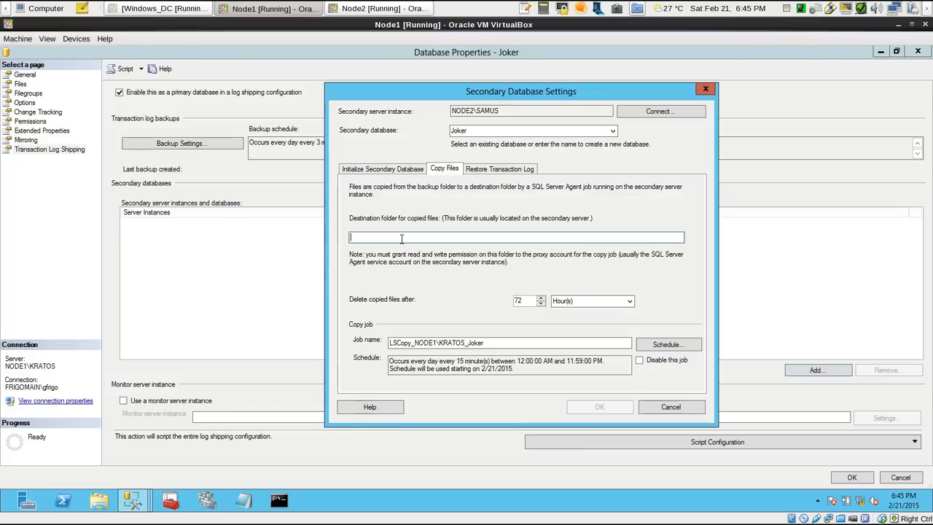
text(C:\)
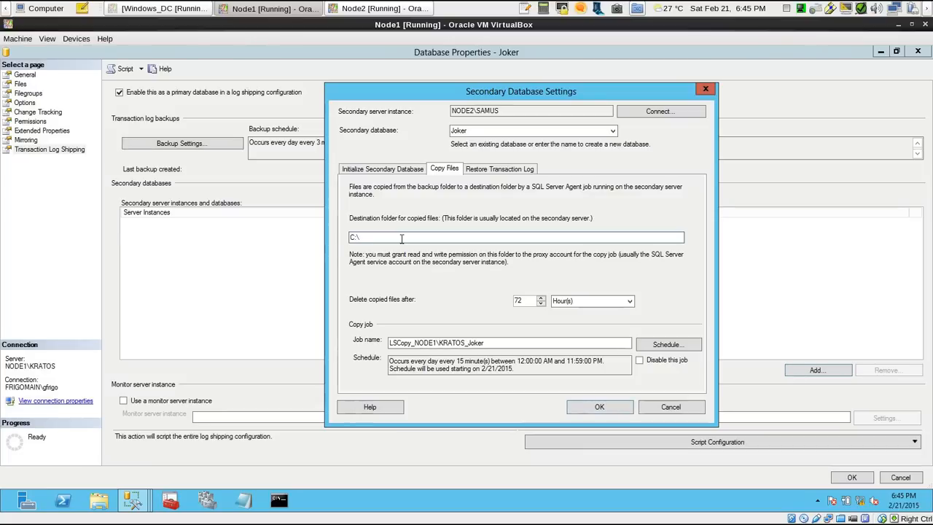
text(users\gfrigo\desktop)
Schedule the LSCopy_NODE1\KRATOS_Joker copy job to occur every 1 minute
click(666, 345)
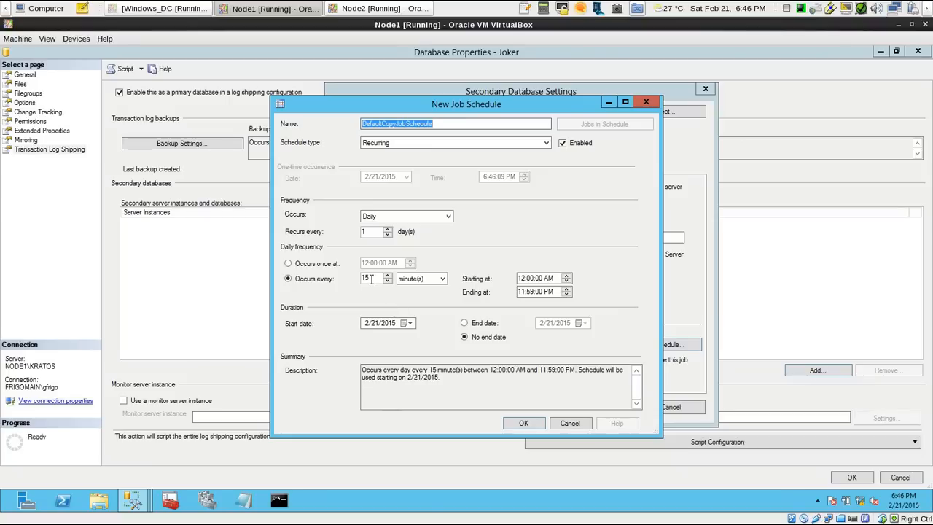
drag(371, 279, 351, 277)
text(1)
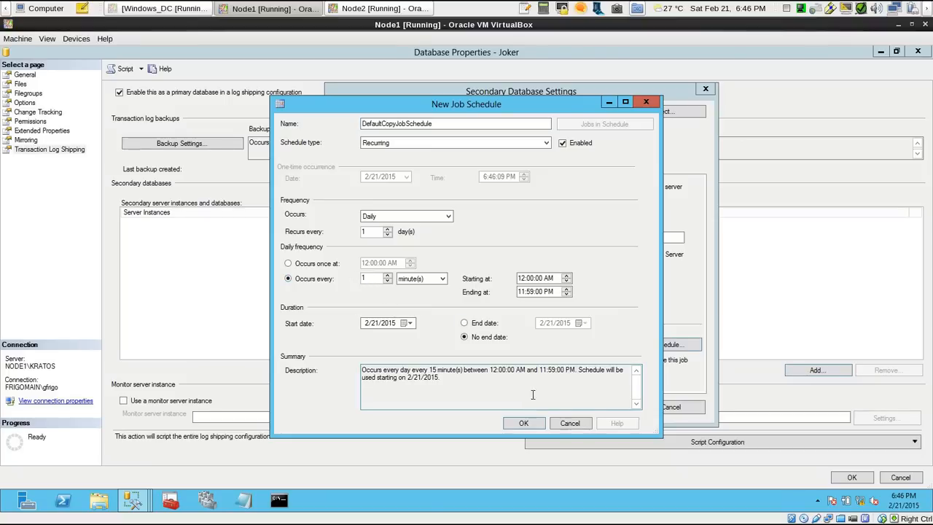
click(524, 425)
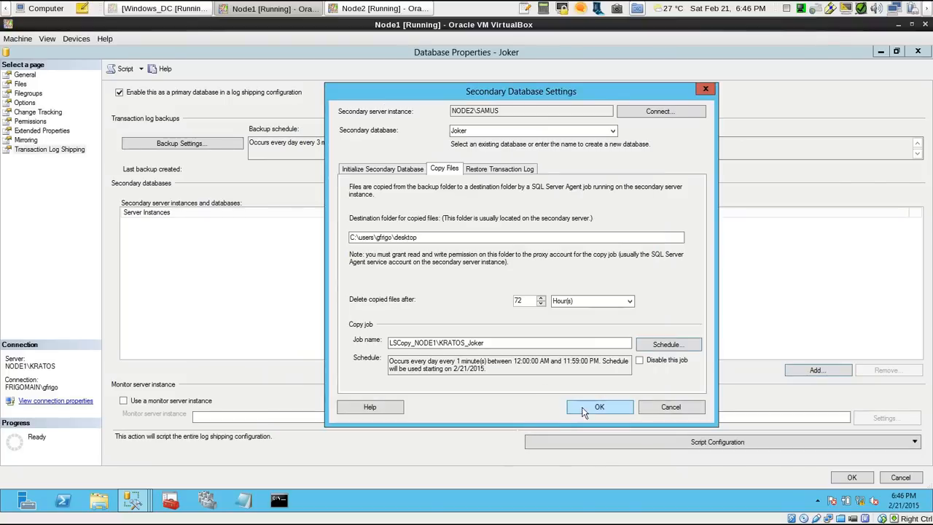
Set the transaction log restore to Standby mode and enable disconnecting users in the database when restoring backups
click(504, 171)
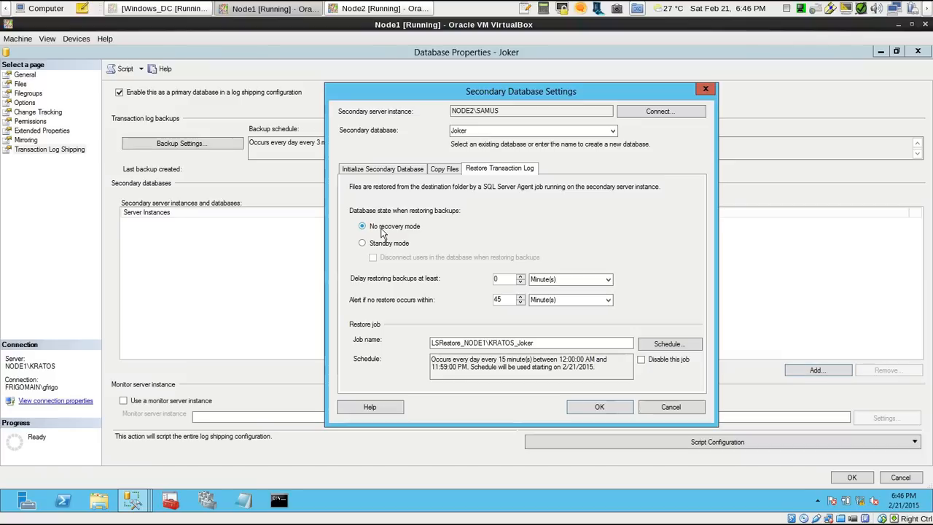
click(362, 243)
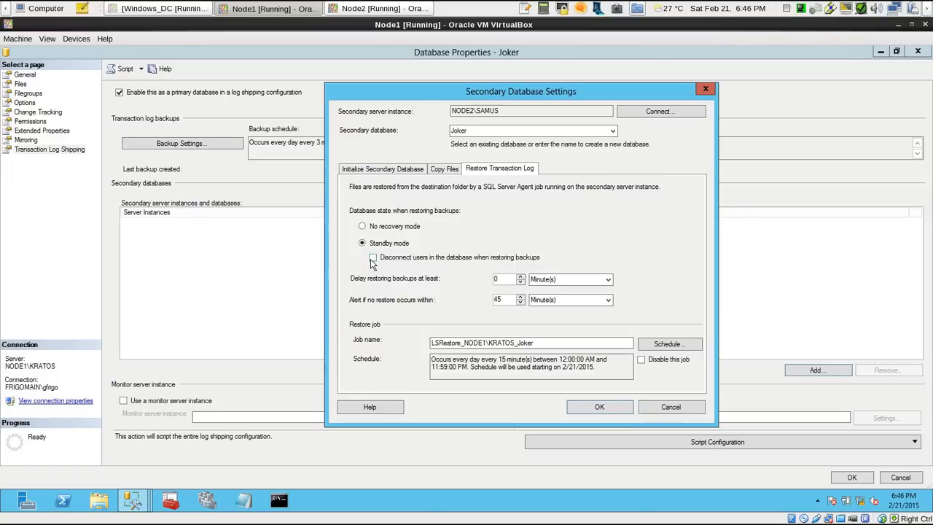
click(382, 260)
Schedule the LSRestore_NODE1\KRATOS_Joker job to occur every 5 minutes, and accept the secondary database settings
click(669, 344)
drag(573, 98, 638, 85)
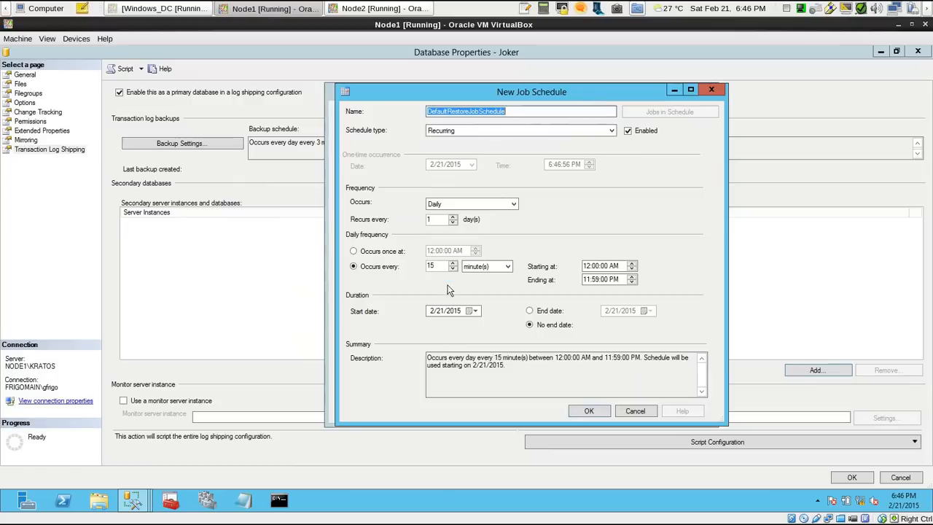
click(410, 268)
text(5)
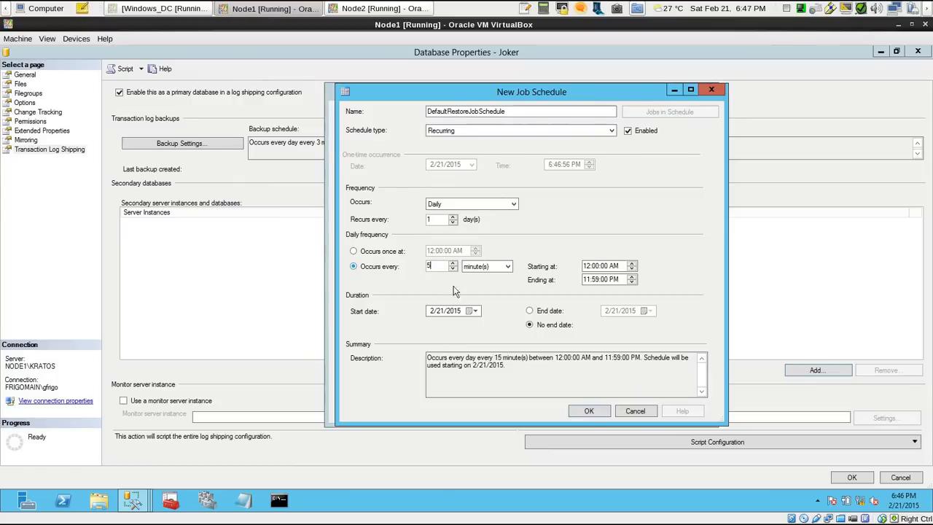
click(589, 411)
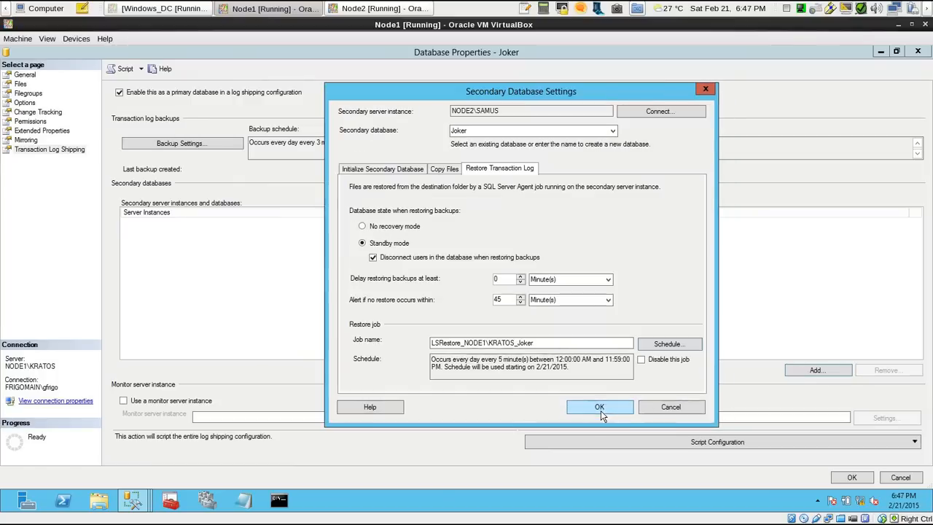
click(599, 407)
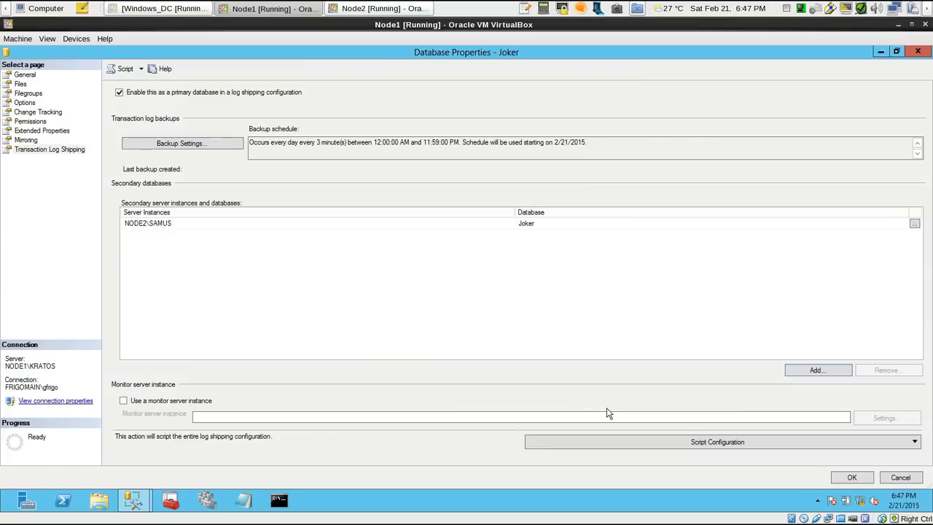
Script the log shipping configuration to a new query window, review the script, and close it
click(913, 441)
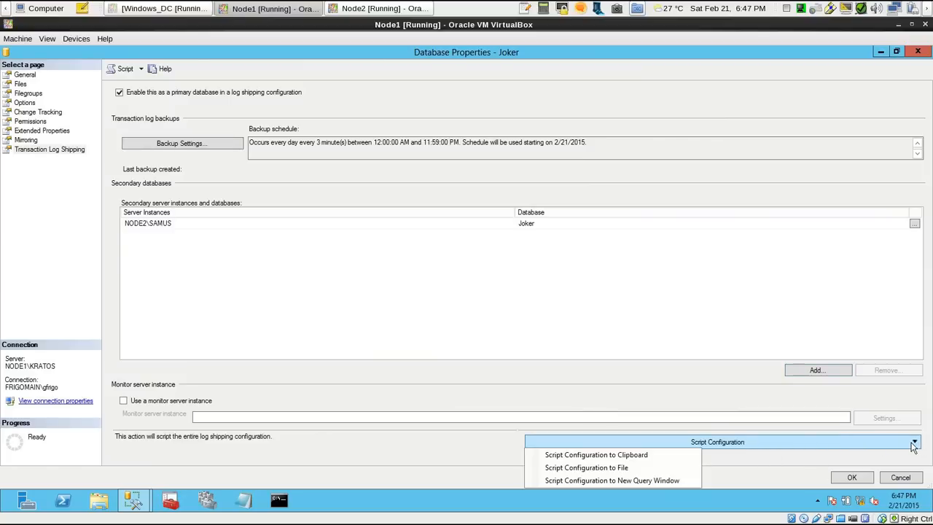
click(651, 480)
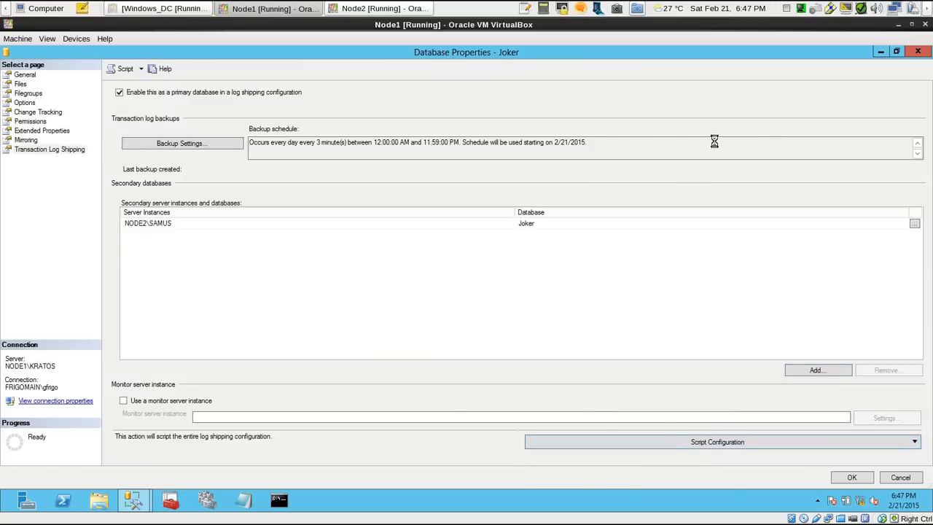
click(881, 53)
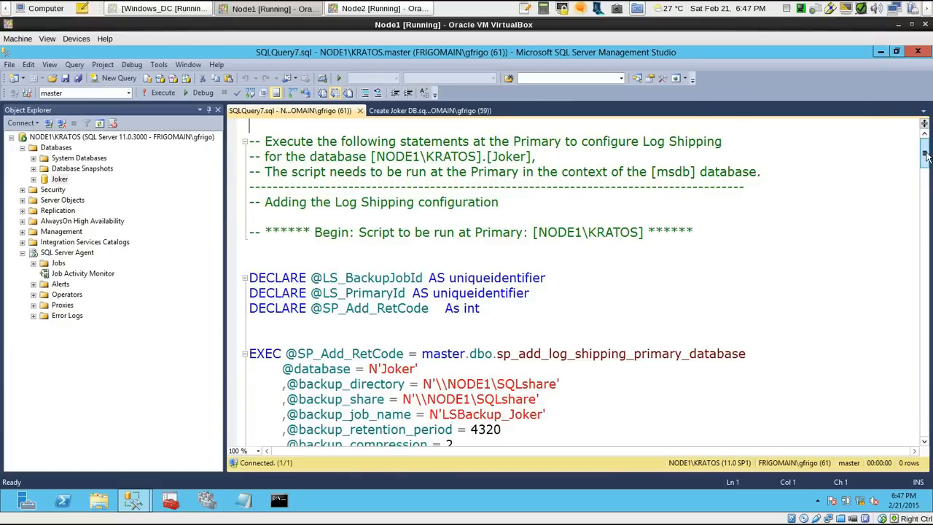
mouse_move(923, 155)
mouse_down()
mouse_move(897, 269)
mouse_move(914, 410)
mouse_move(921, 145)
mouse_up()
click(358, 110)
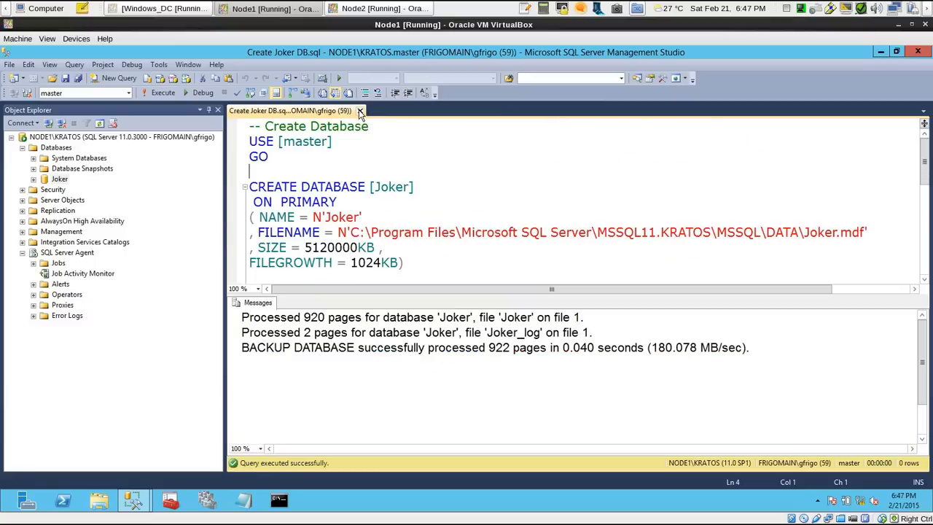
Return to the Joker database properties, save the log shipping configuration, and close the save report
mouse_move(136, 501)
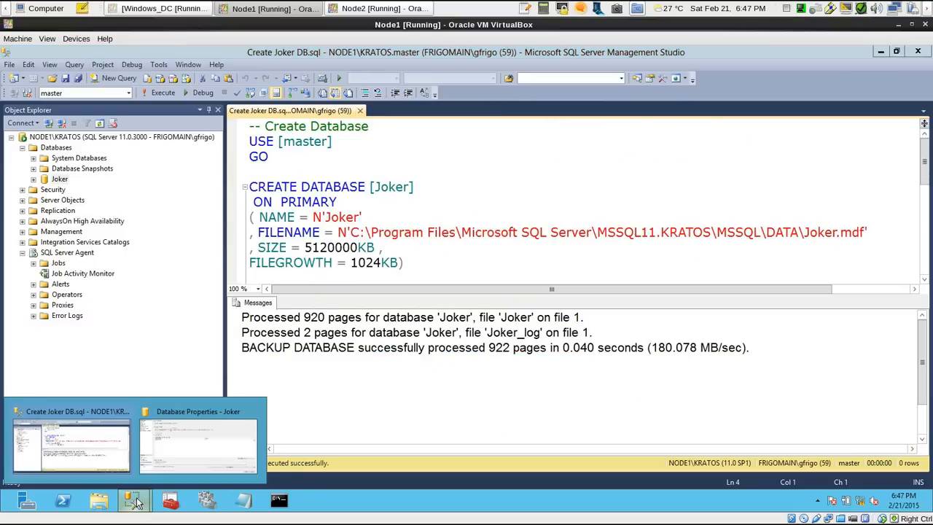
click(183, 457)
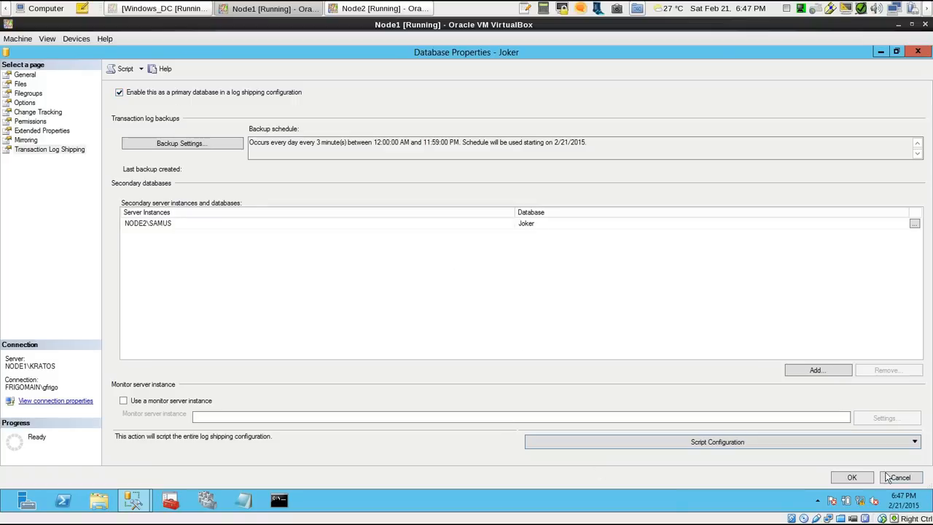
click(852, 478)
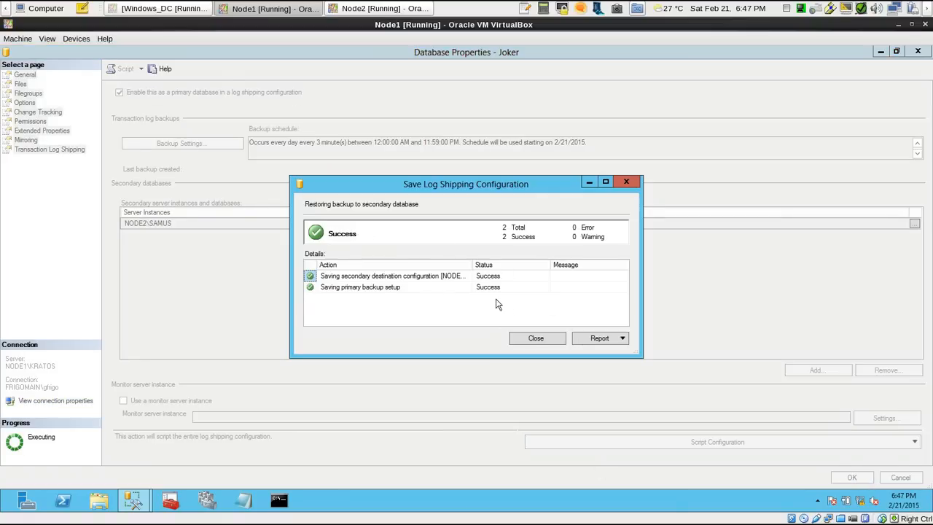
click(536, 337)
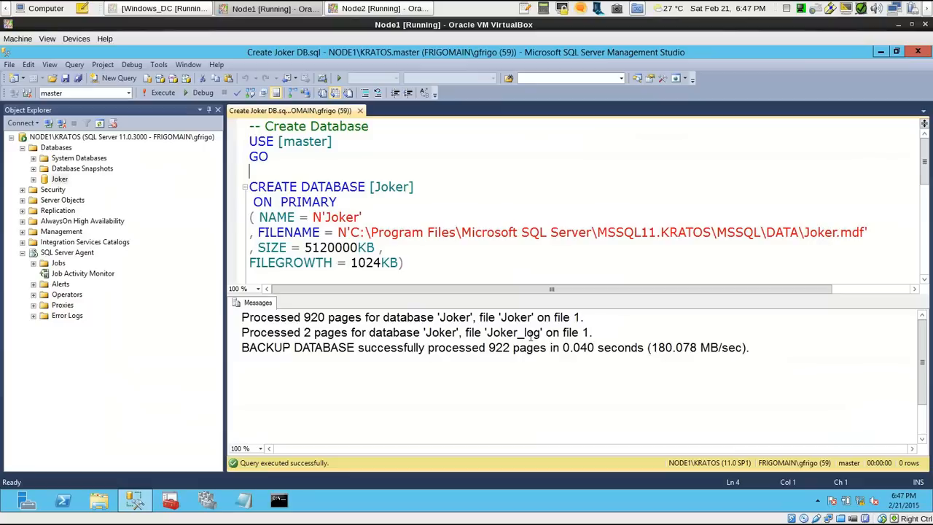
Review the LSAlert_NODE1\KRATOS and LSBackup_Joker jobs in NODE1\KRATOS's Job Activity Monitor, and close the monitor
double_click(88, 274)
click(643, 83)
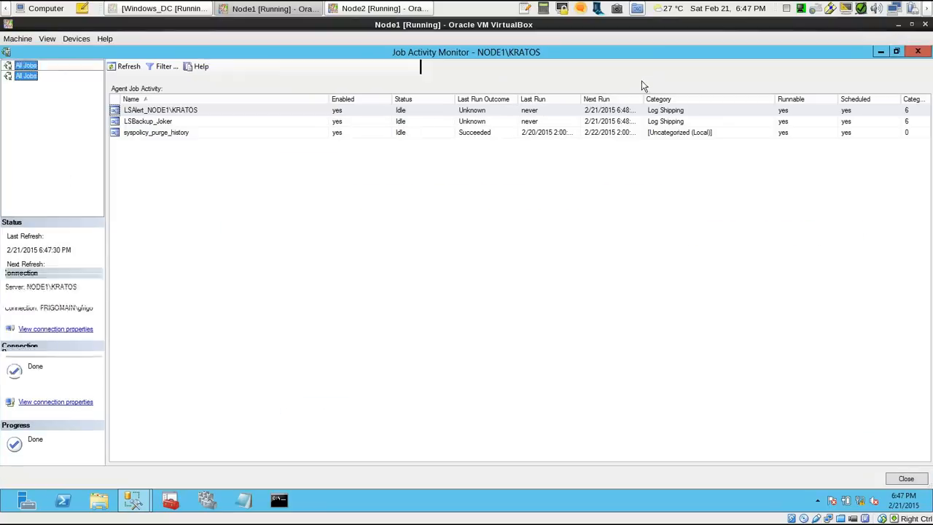
click(195, 113)
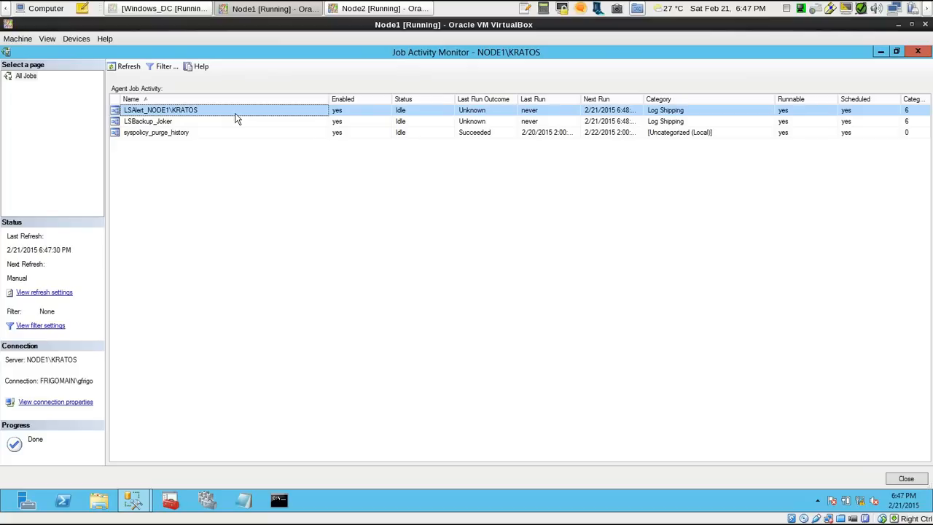
key(Down)
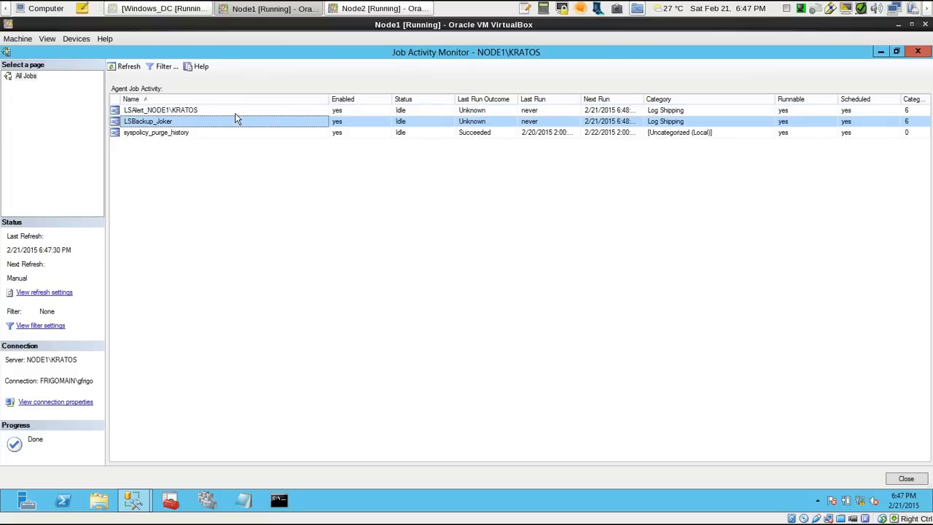
click(917, 51)
Switch to Node2 and check the log shipping alert, copy and restore jobs in NODE2\SAMUS's Job Activity Monitor
click(372, 8)
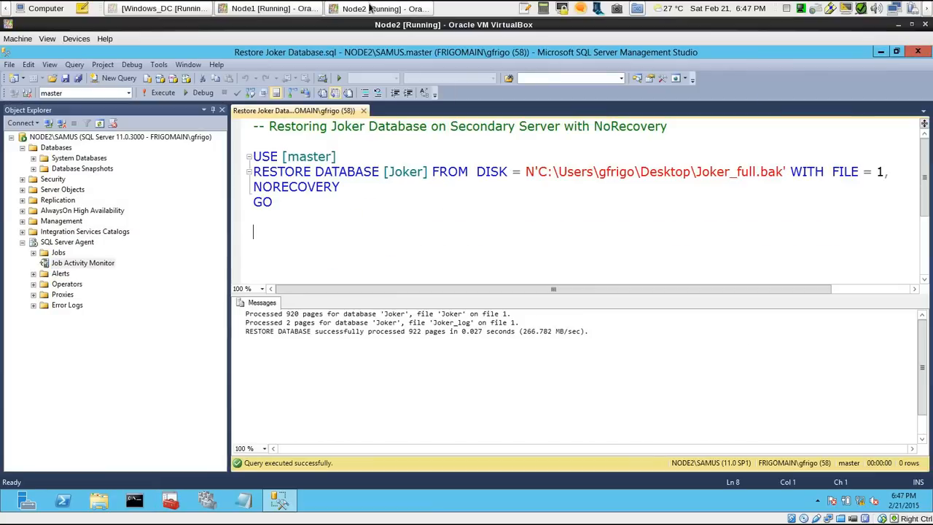
double_click(98, 268)
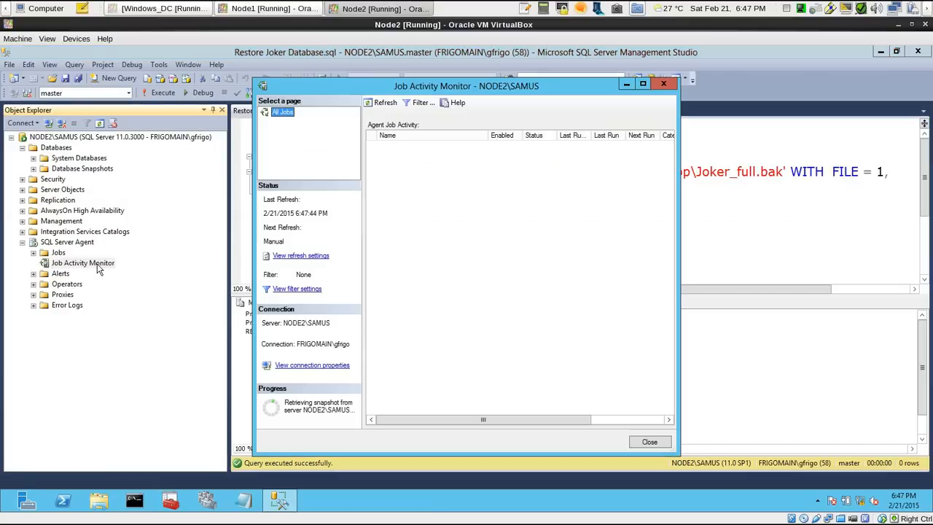
double_click(647, 86)
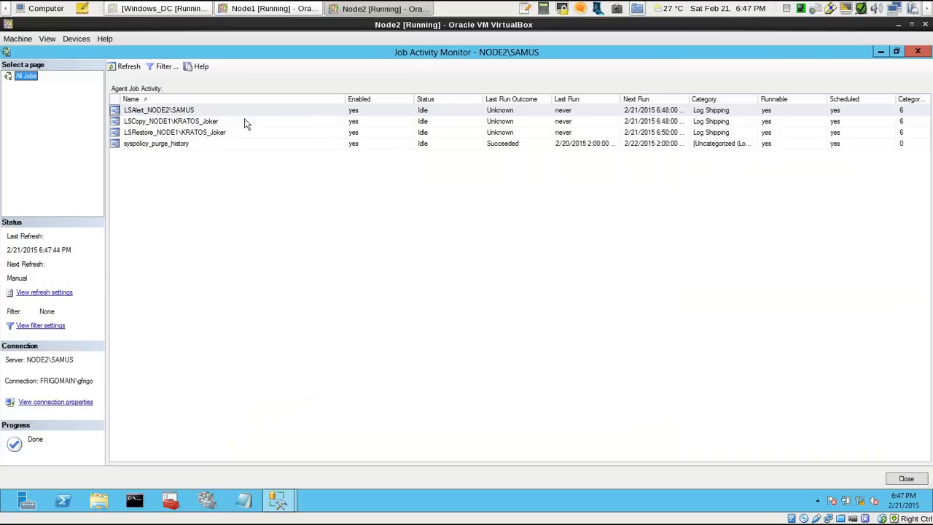
click(194, 113)
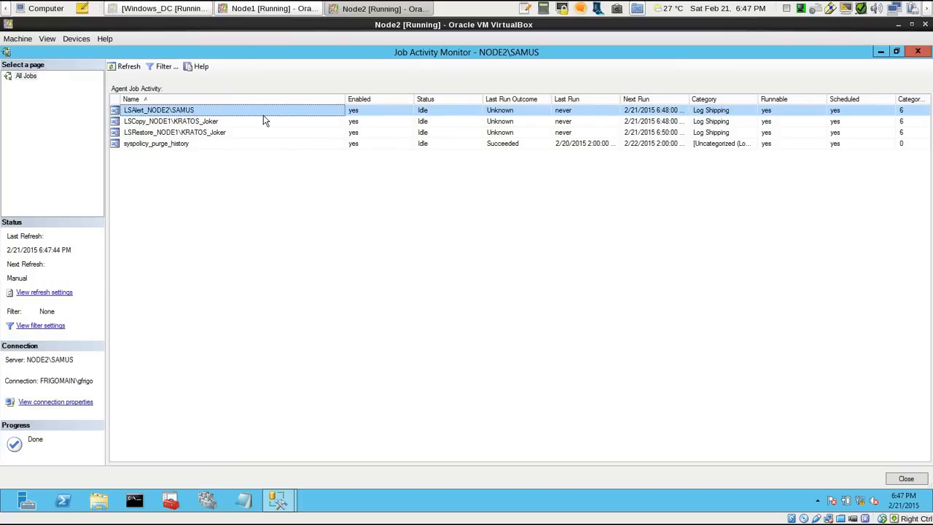
click(265, 121)
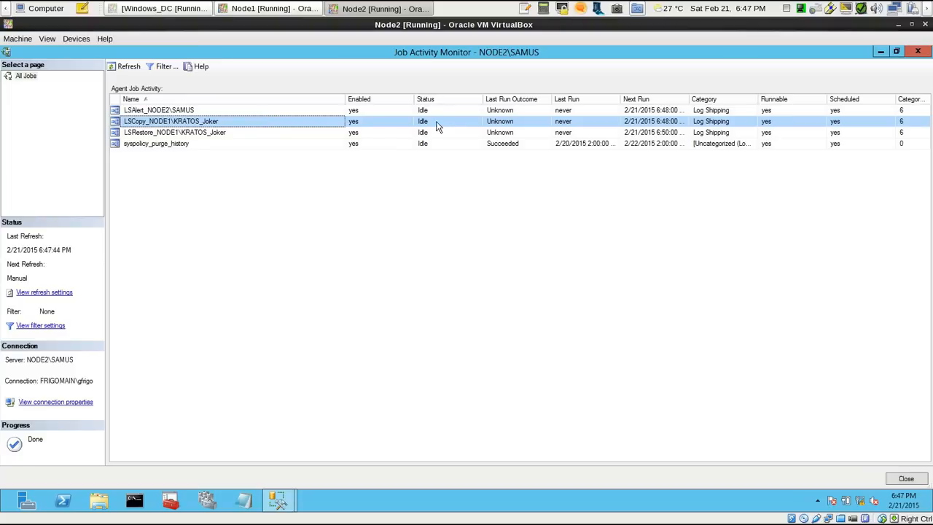
click(195, 135)
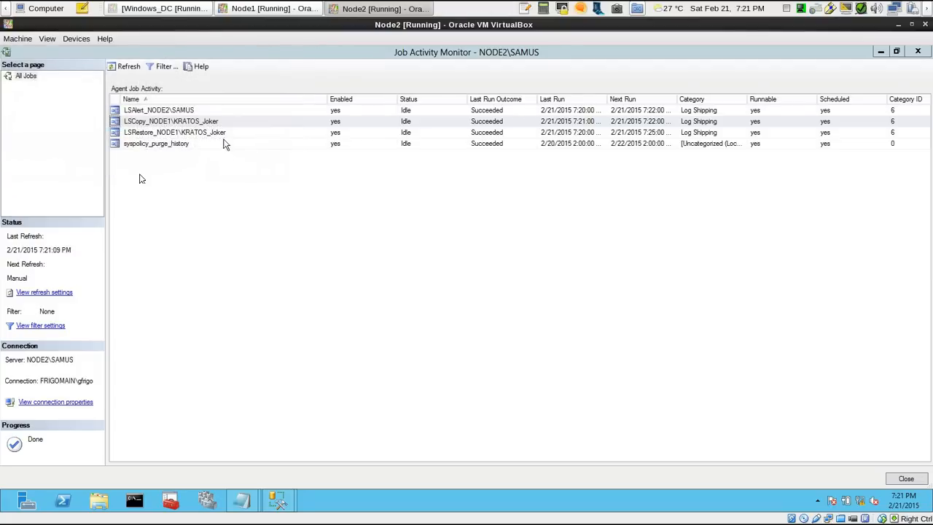
click(207, 134)
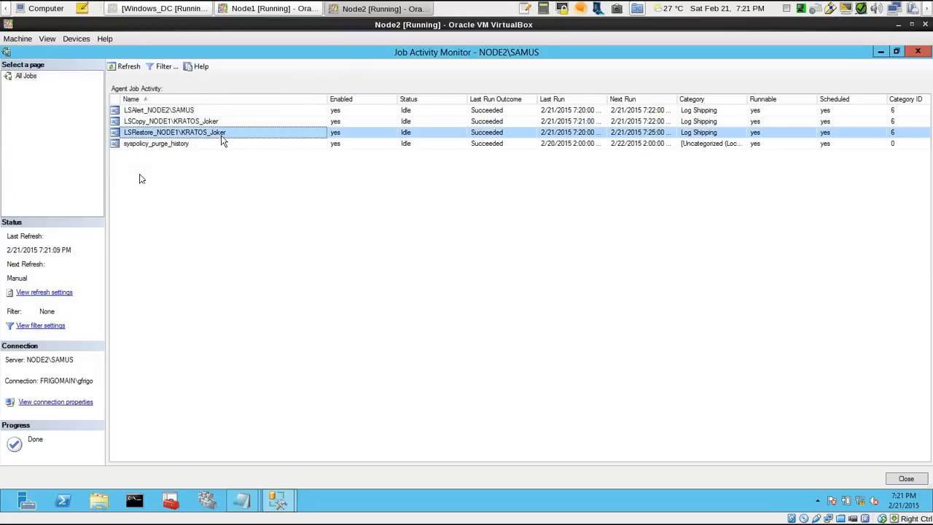
Open the LSCopy_NODE1\KRATOS_Joker job history in a maximized log viewer and examine the step details of its 7:08 PM run
click(175, 124)
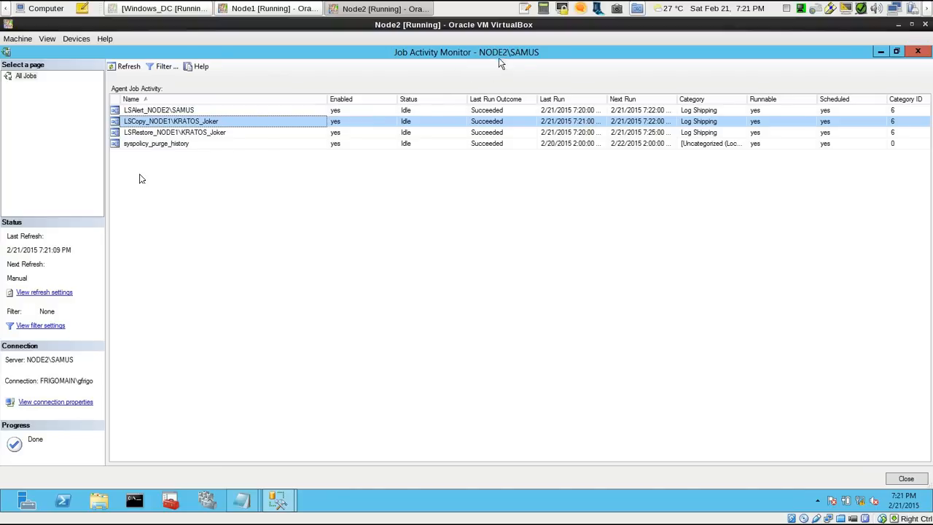
right_click(171, 123)
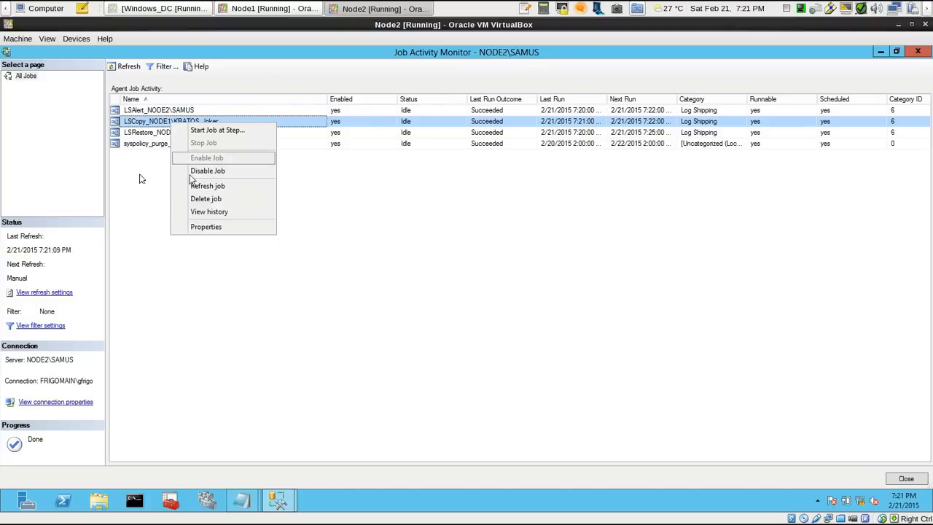
click(209, 211)
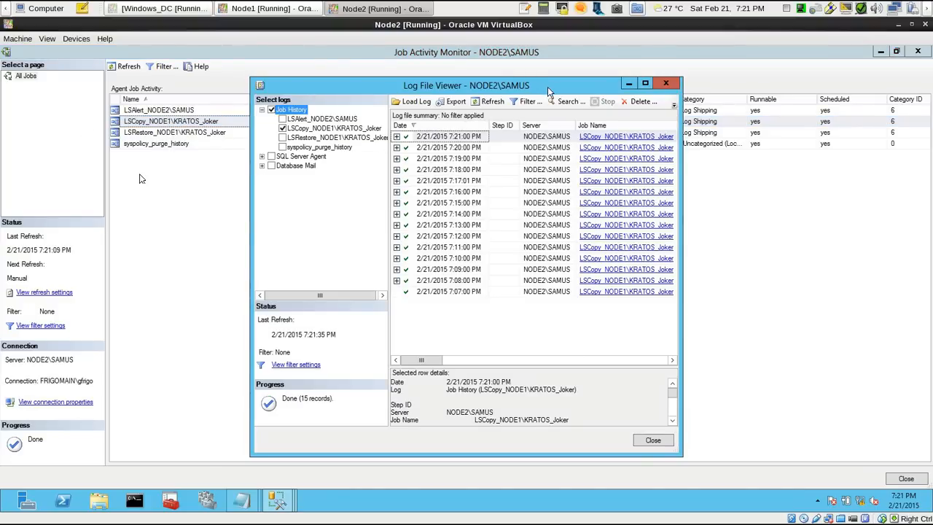
double_click(548, 91)
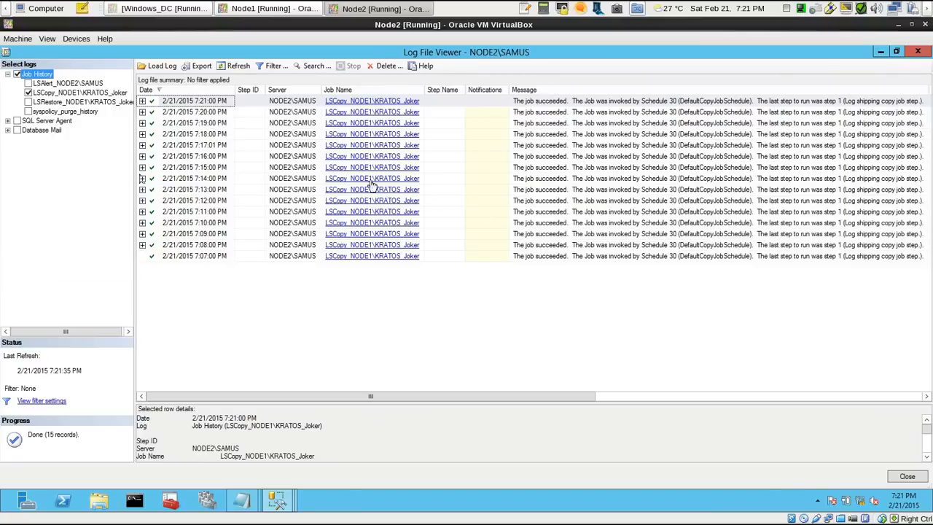
click(142, 245)
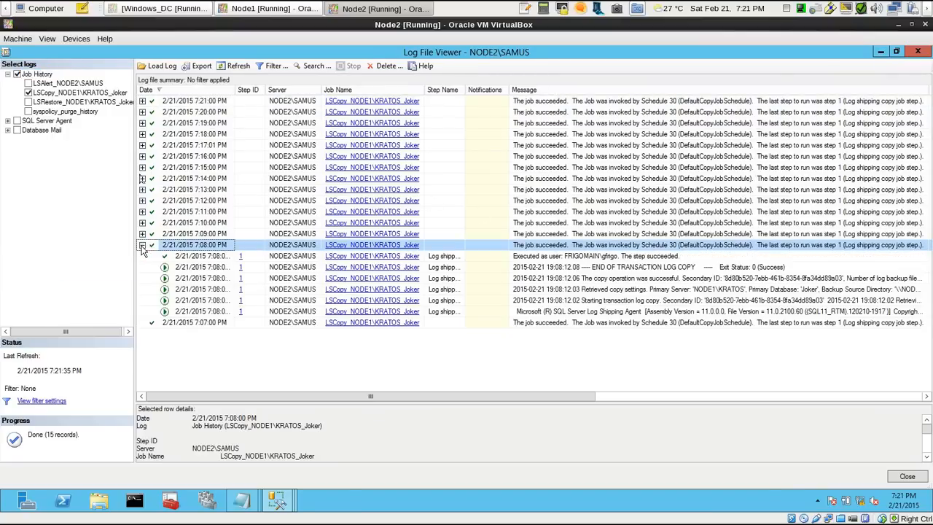
click(142, 245)
Replace the copy job's log with the LSRestore_NODE1\KRATOS_Joker history, review its runs, and clear that log selection
click(28, 92)
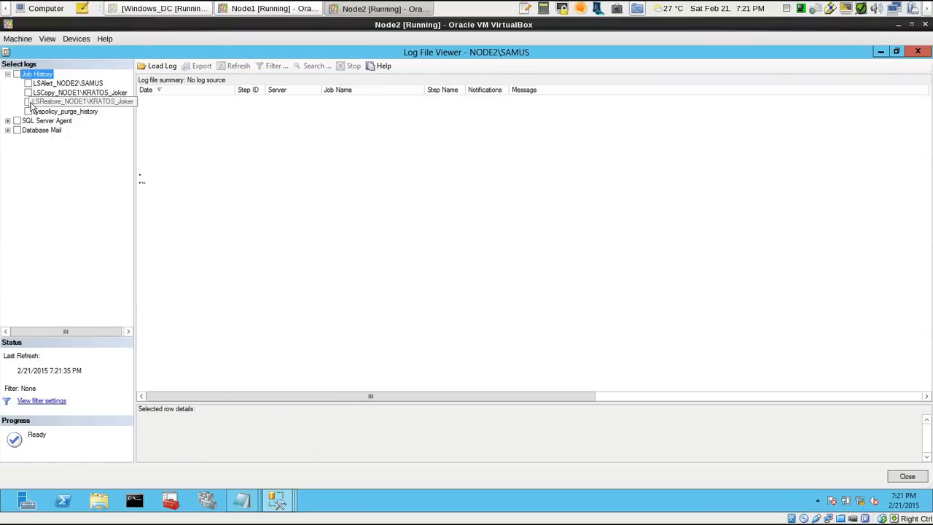
click(29, 102)
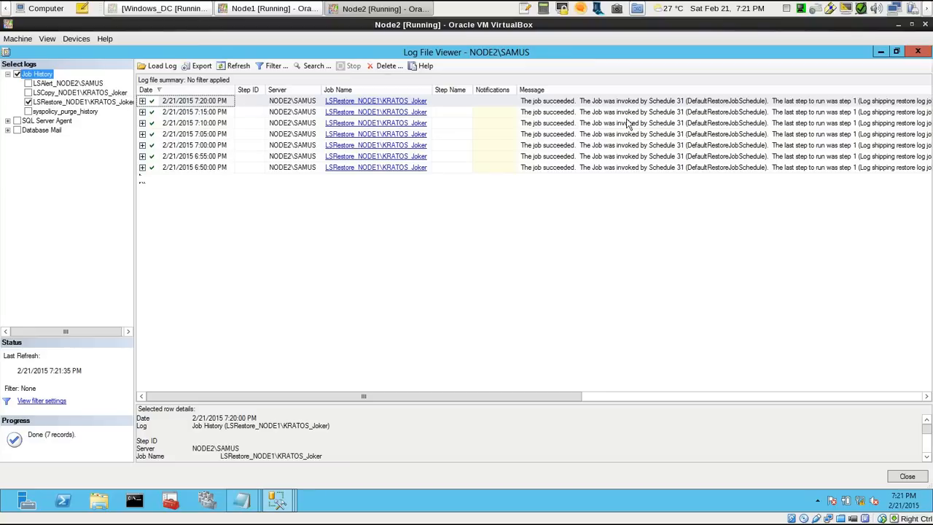
click(28, 102)
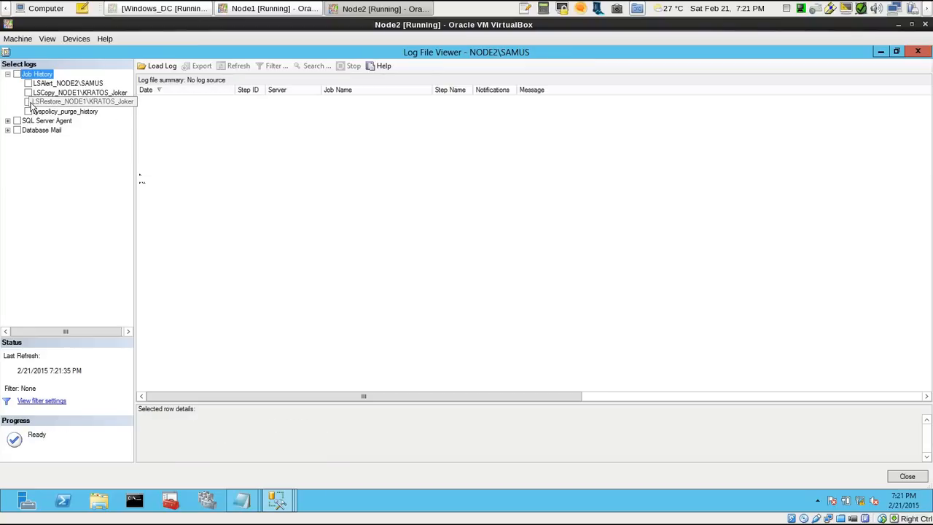
Load the LSCopy_NODE1\KRATOS_Joker history again and inspect the details of its 7:08 PM and 7:09 PM runs
click(29, 92)
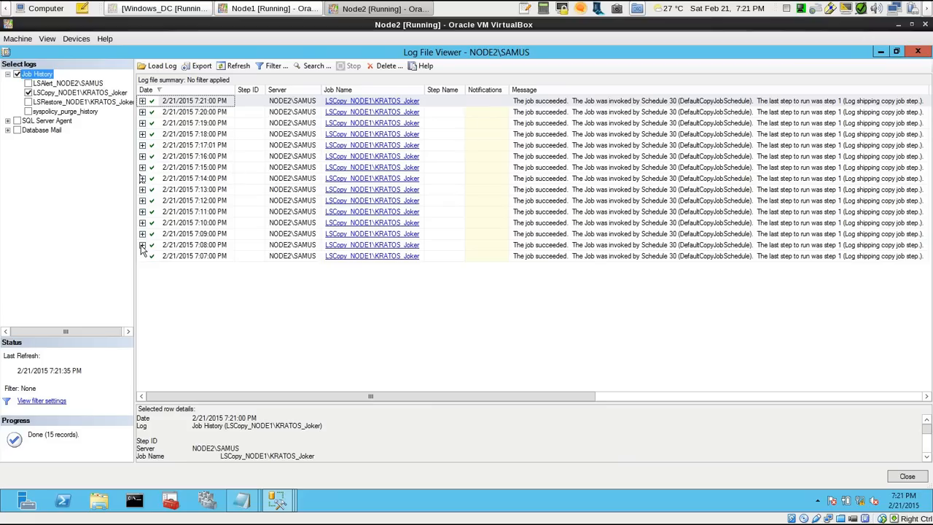
click(142, 245)
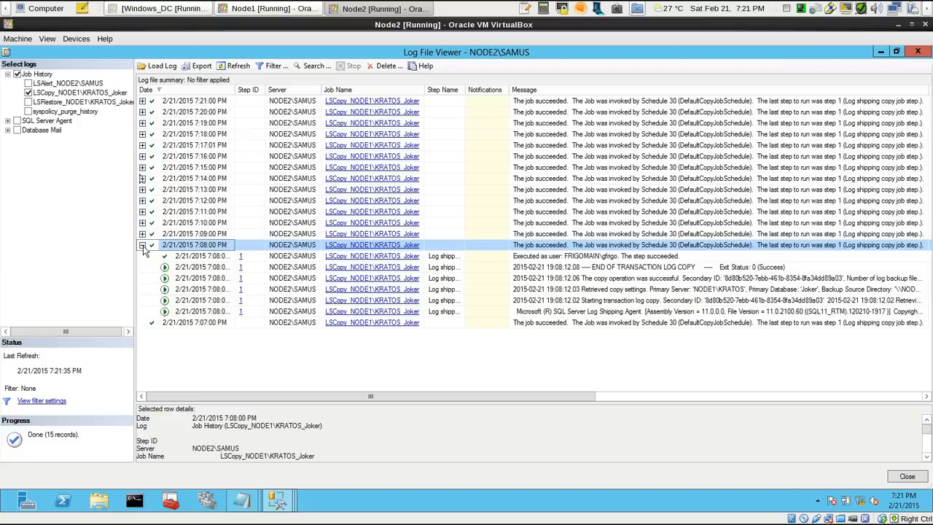
click(142, 246)
click(142, 234)
click(143, 234)
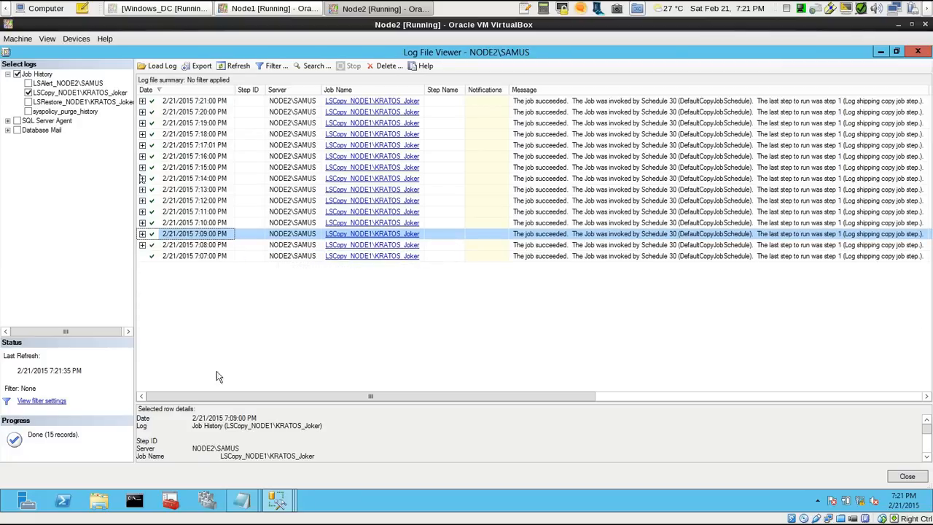
Switch to the Notepad note "Timeline - Copy Job Steps" and remove one blank line below its heading
click(242, 500)
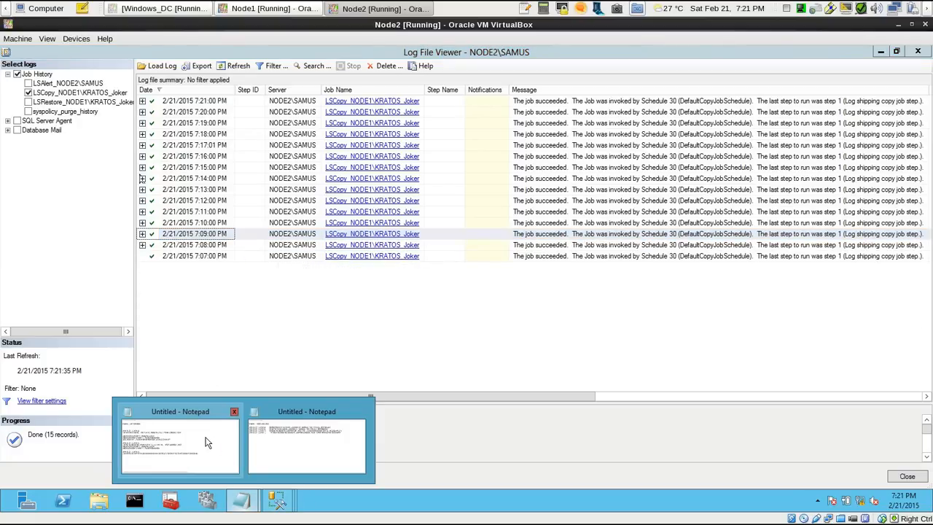
click(177, 430)
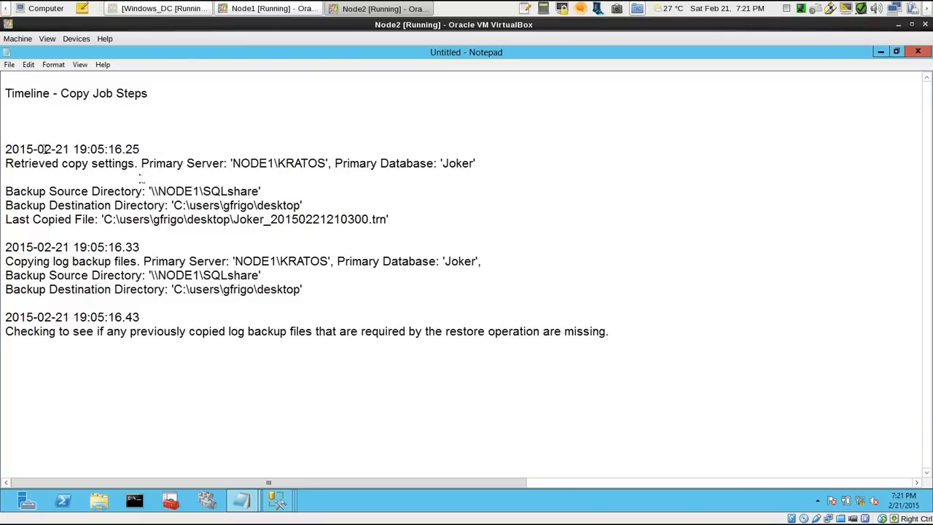
drag(165, 91, 2, 93)
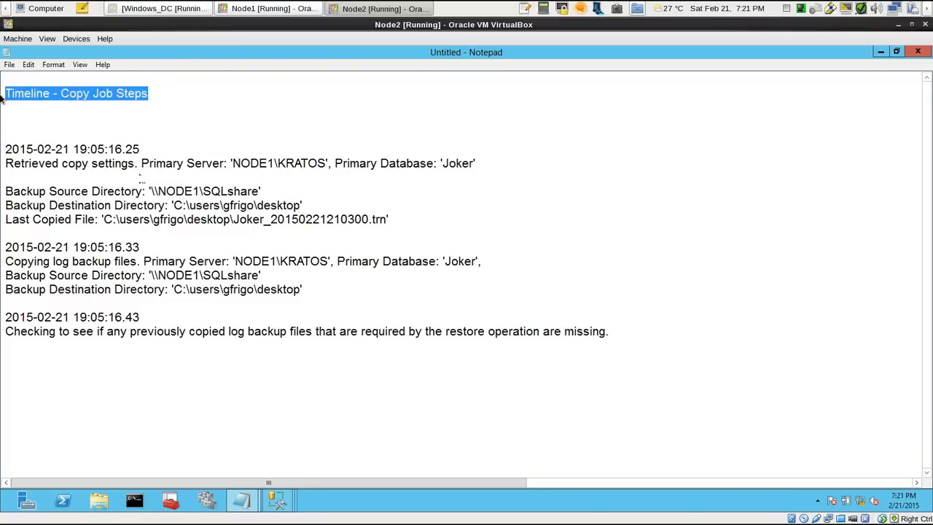
click(61, 93)
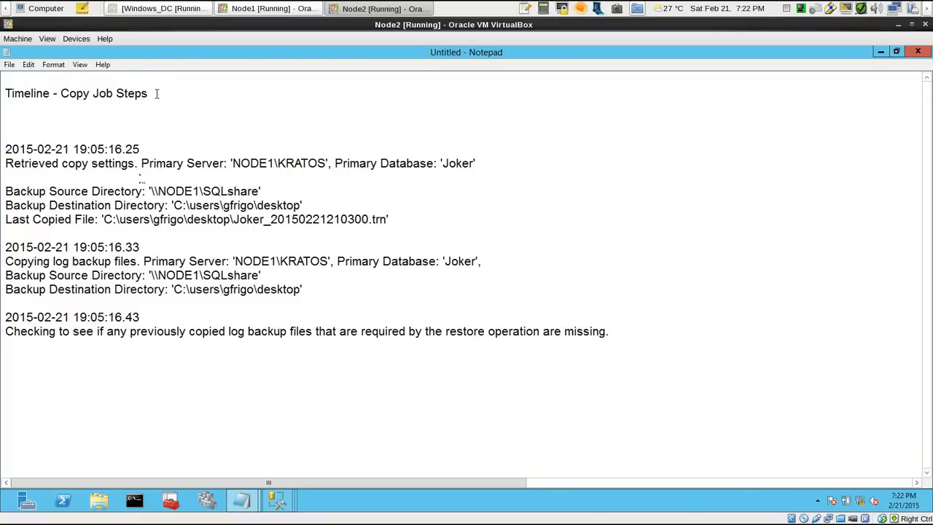
click(125, 122)
key(BackSpace)
Read through the copy job timeline, covering the retrieved copy settings, the log backup file copying and the check for missing files
drag(157, 93, 3, 93)
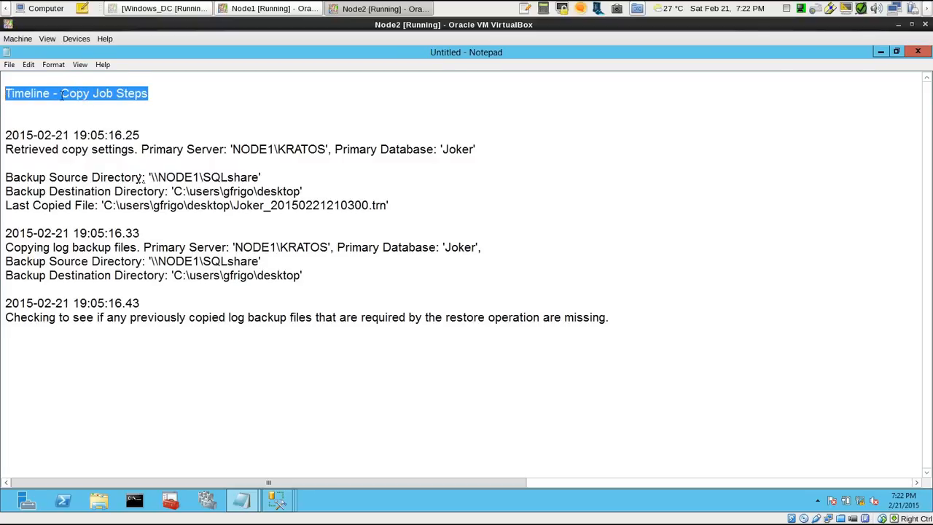
click(61, 93)
mouse_move(13, 135)
mouse_down()
mouse_move(476, 153)
mouse_move(12, 150)
mouse_move(6, 137)
mouse_up()
click(503, 156)
click(33, 135)
drag(7, 176, 297, 214)
drag(222, 214, 155, 207)
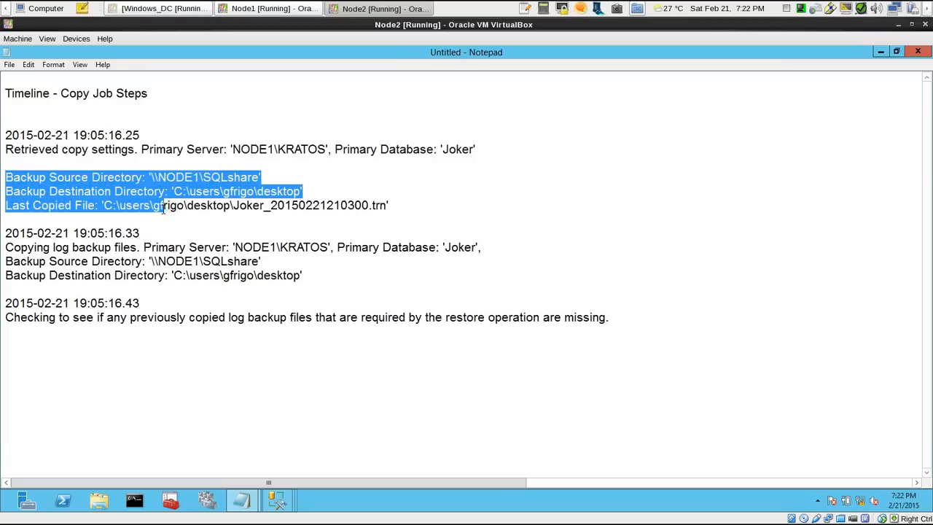
click(184, 207)
drag(6, 232, 309, 269)
click(319, 272)
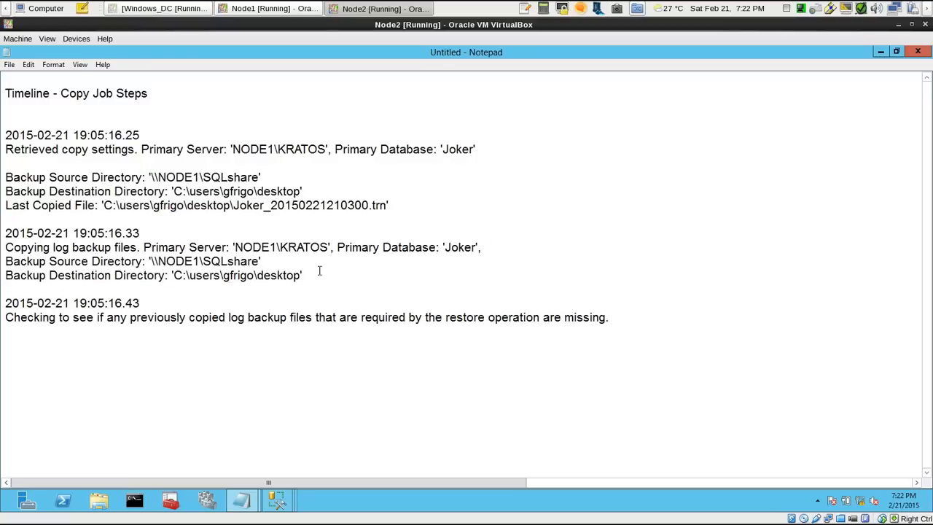
drag(12, 307, 364, 318)
click(379, 317)
drag(620, 318, 0, 304)
click(20, 301)
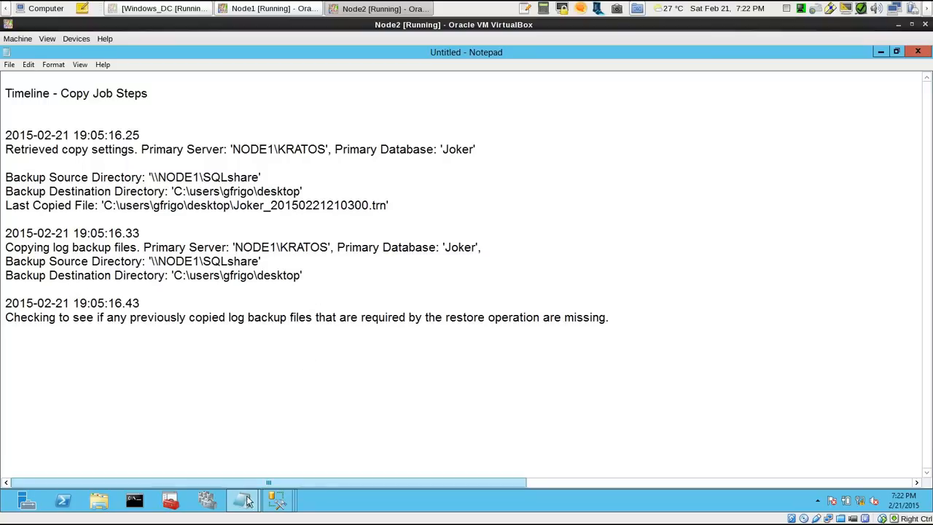
Review the "Timeline - Restore Job Steps" note from the restore start to its final result, and minimize both Notepad notes
mouse_move(247, 502)
click(277, 456)
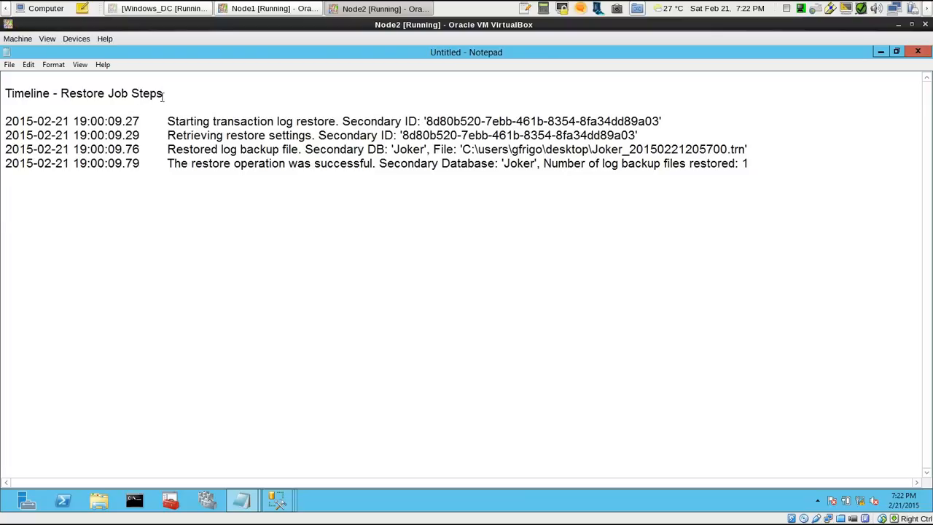
drag(80, 122, 658, 121)
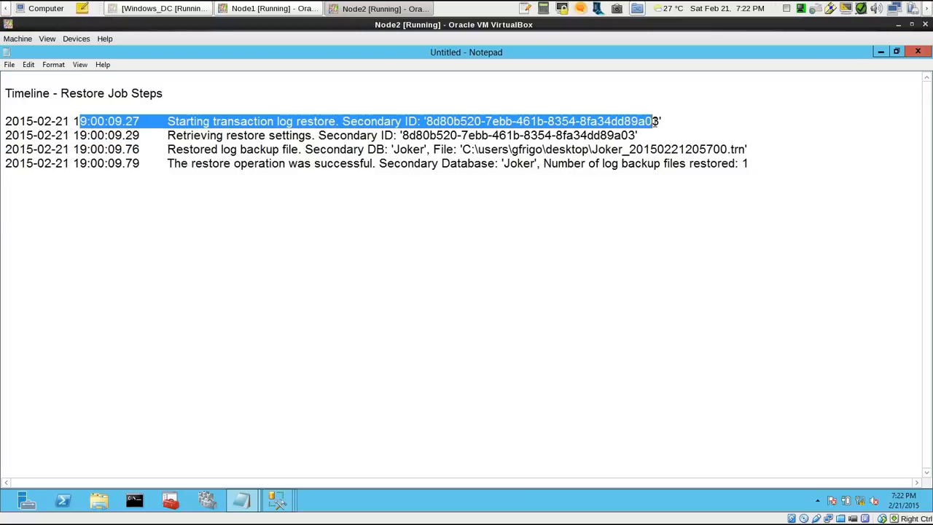
click(653, 121)
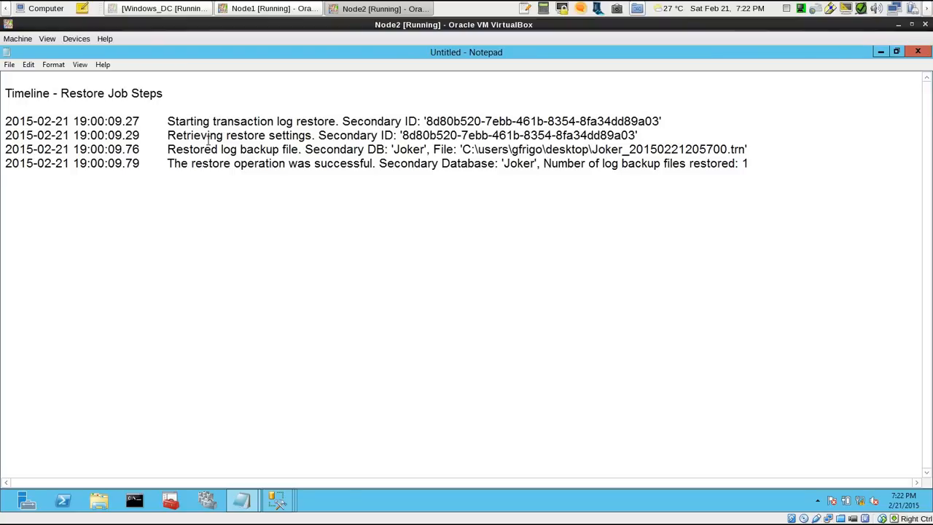
drag(743, 148, 465, 149)
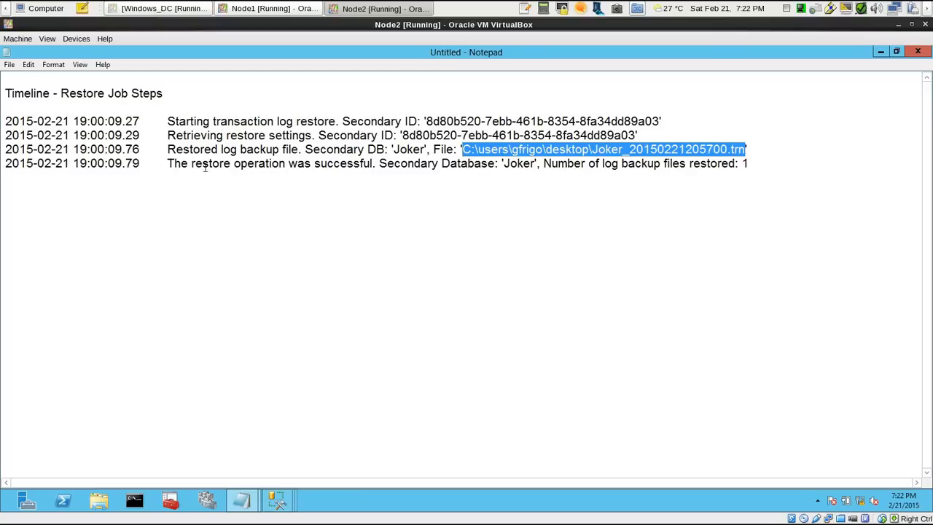
click(340, 149)
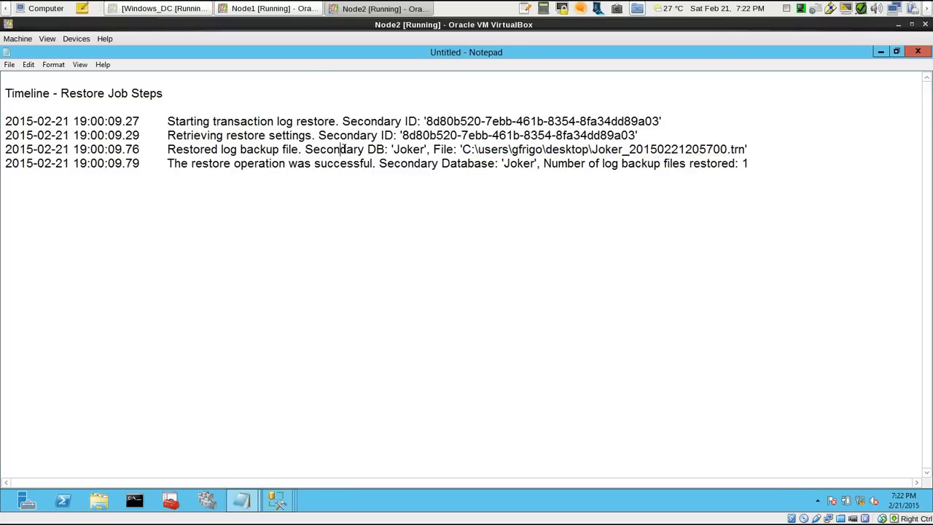
drag(164, 164, 765, 164)
click(765, 165)
click(880, 52)
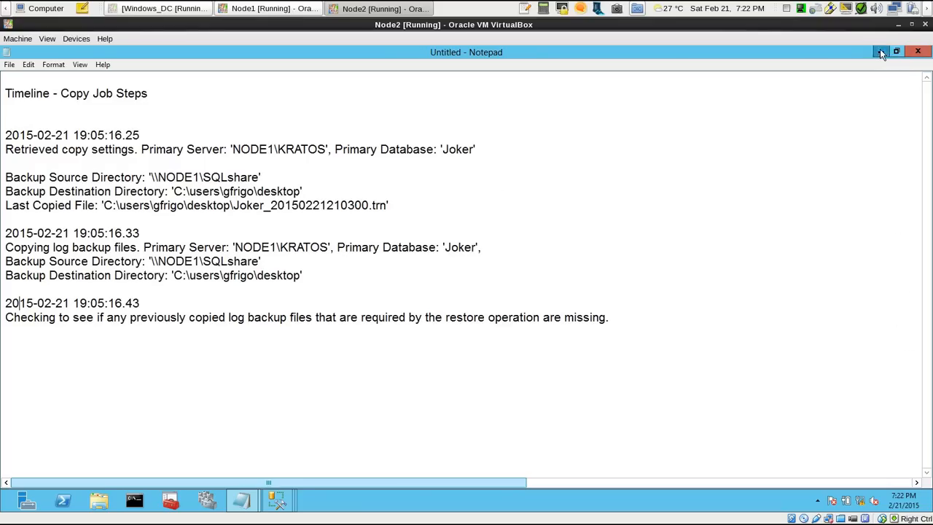
click(880, 51)
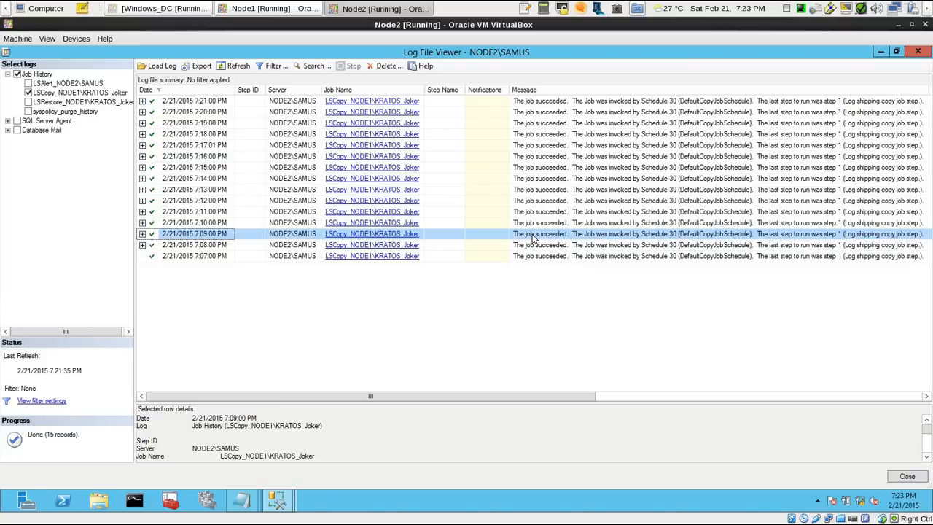
Compare the step details of the copy job's 7:14 PM, 7:15 PM and 7:16 PM runs, and collapse them
click(142, 179)
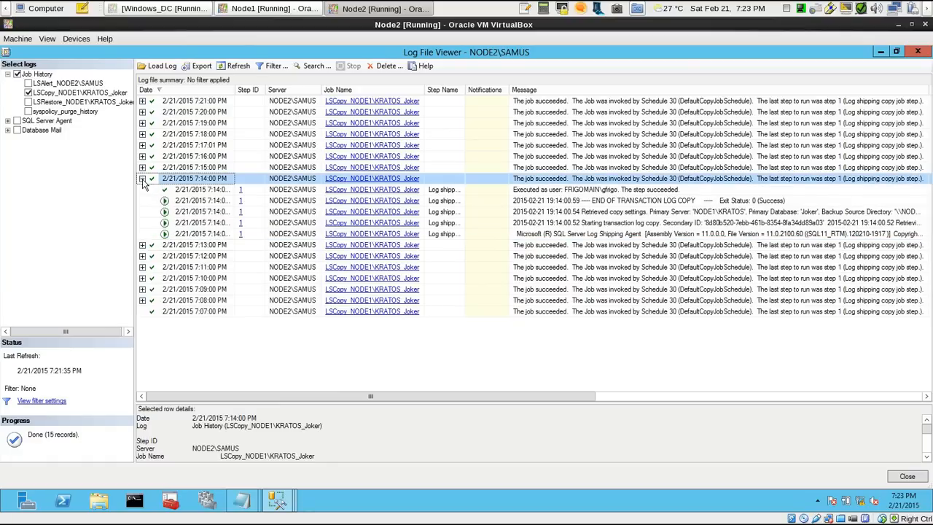
click(142, 156)
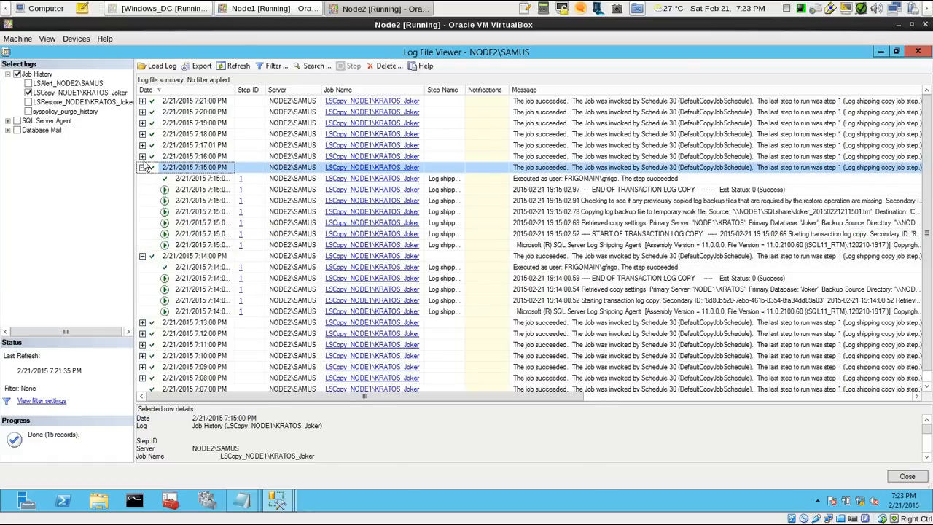
click(143, 157)
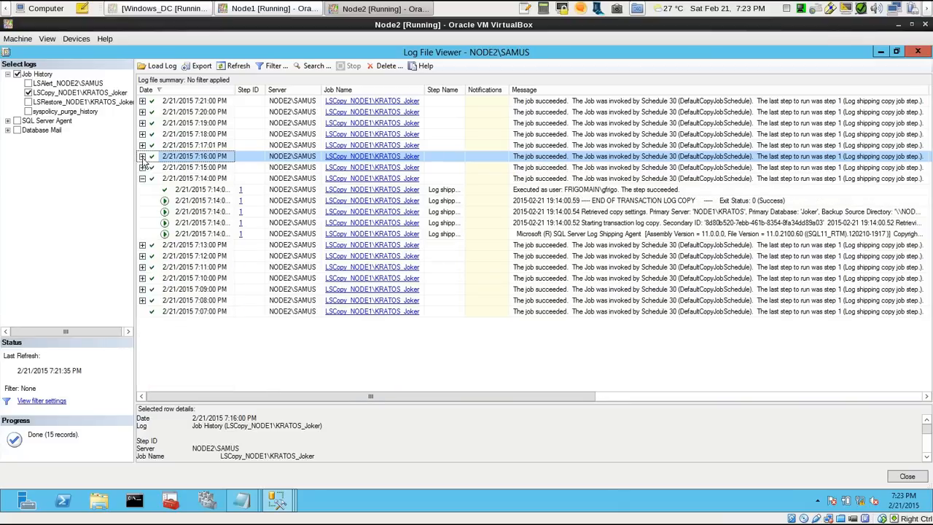
click(142, 167)
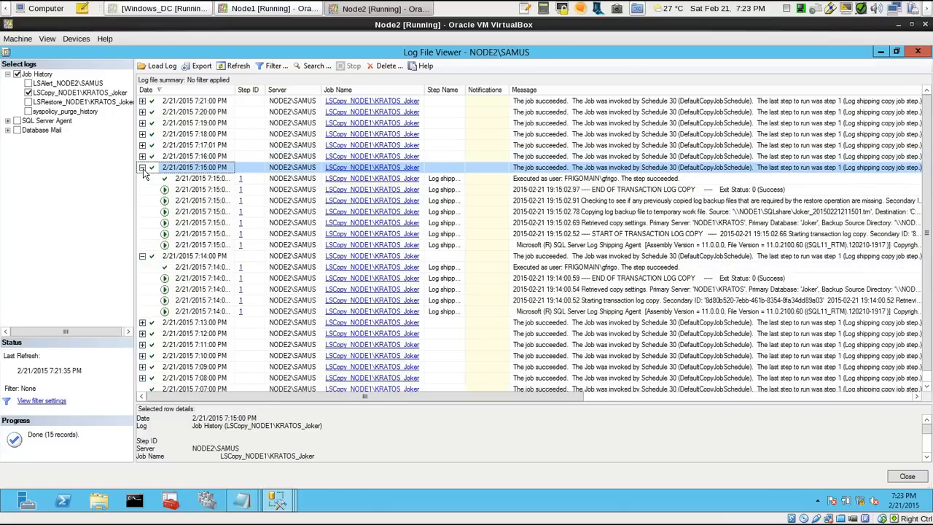
click(142, 167)
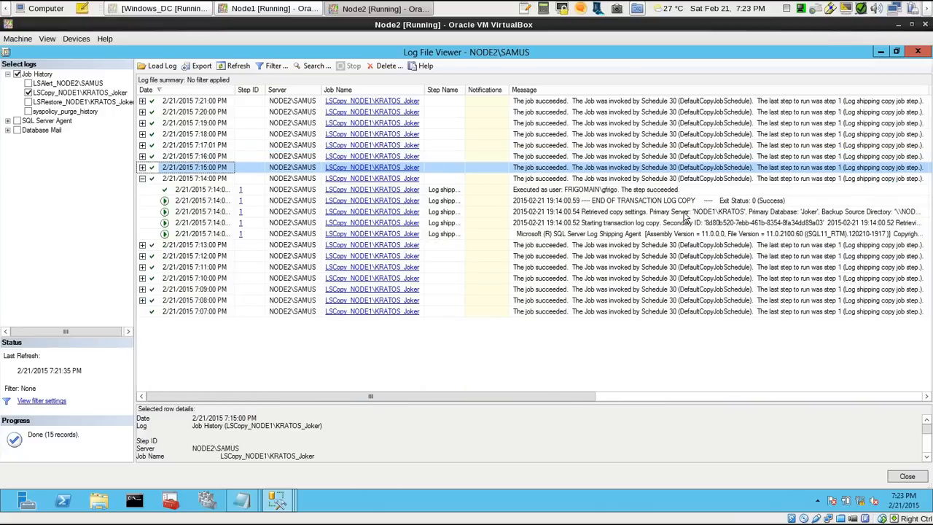
click(143, 179)
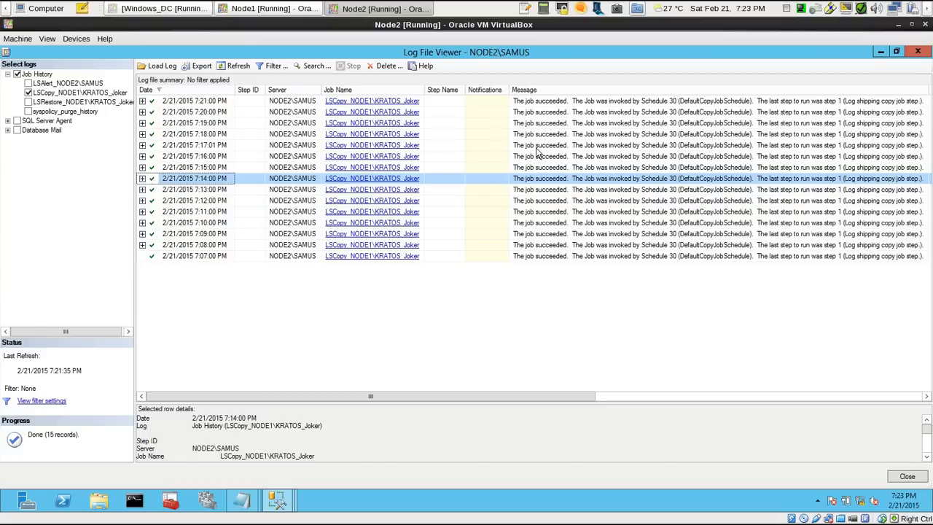
Close the job history and NODE2\SAMUS's Job Activity Monitor, and check the copied Joker transaction log files on Node2's desktop
click(918, 53)
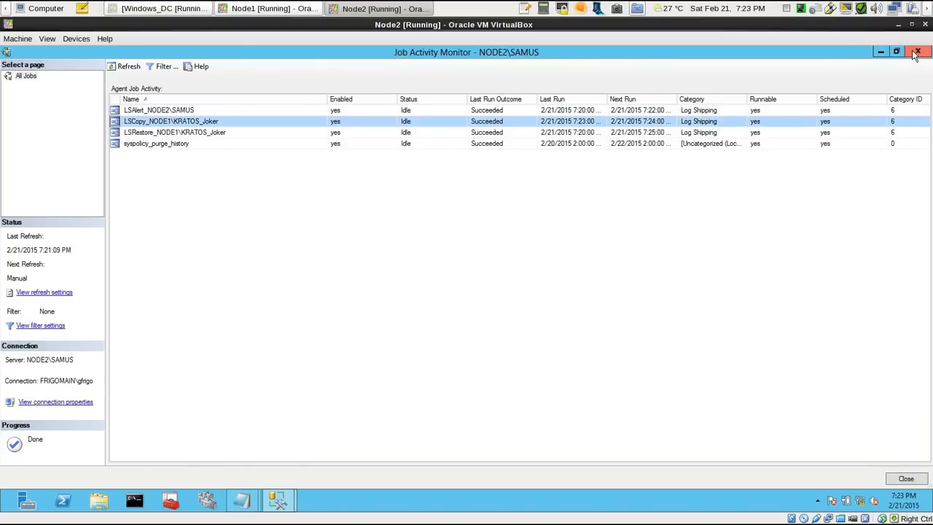
click(916, 52)
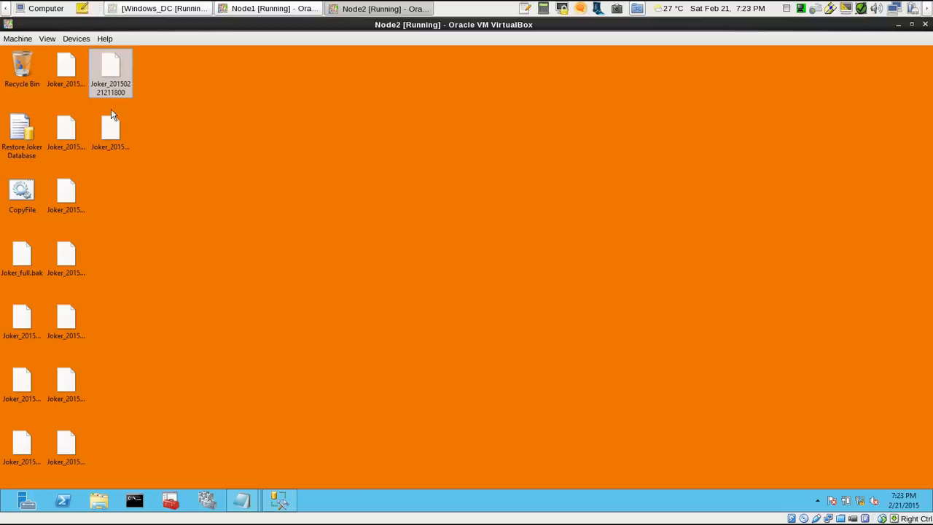
click(65, 321)
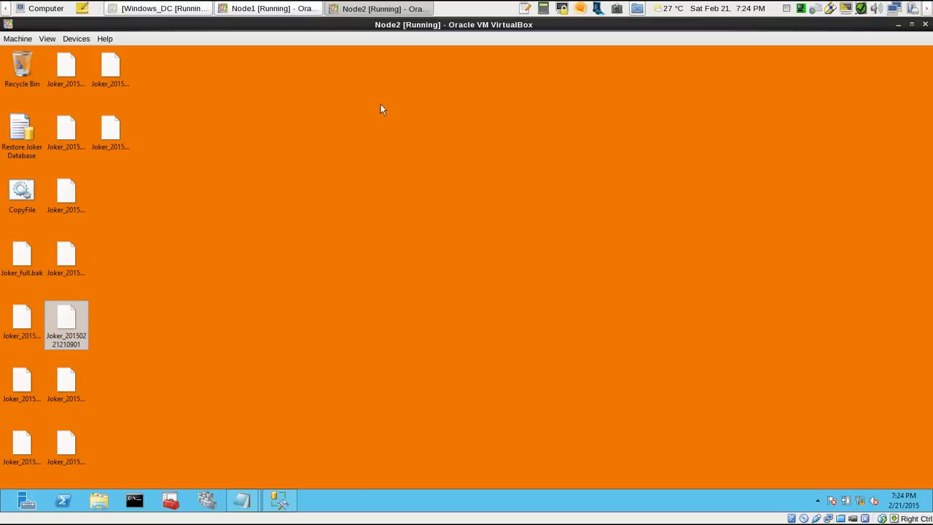
Return to Management Studio on Node2 and refresh NODE2\SAMUS's databases to check the state of the Joker database
click(20, 388)
click(23, 319)
click(278, 500)
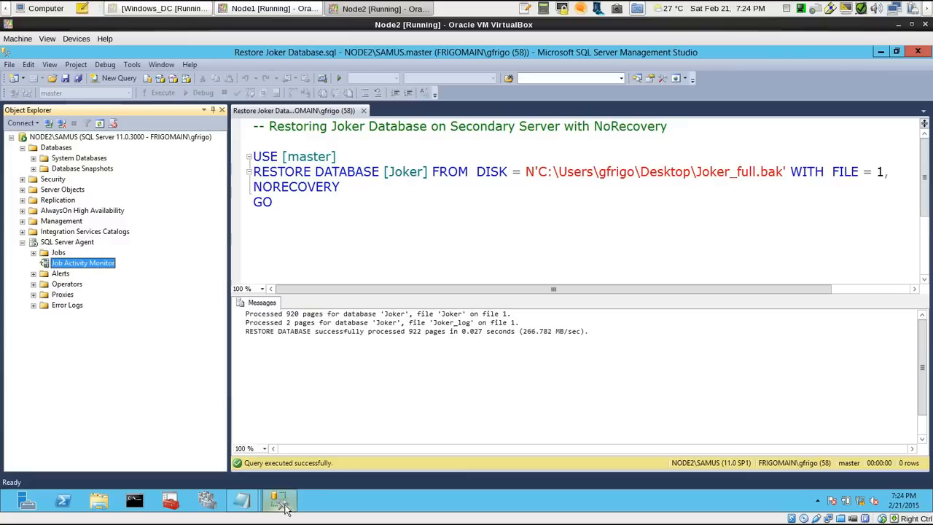
right_click(62, 149)
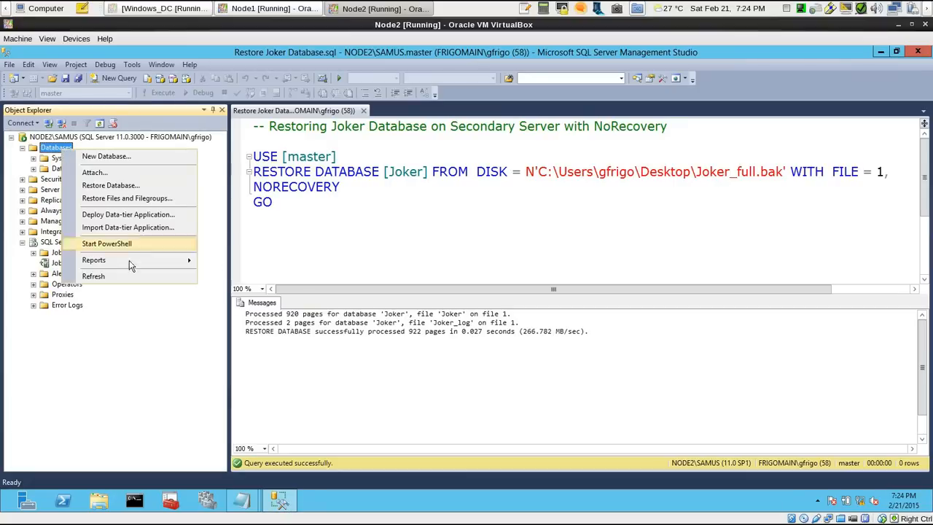
click(77, 277)
click(74, 180)
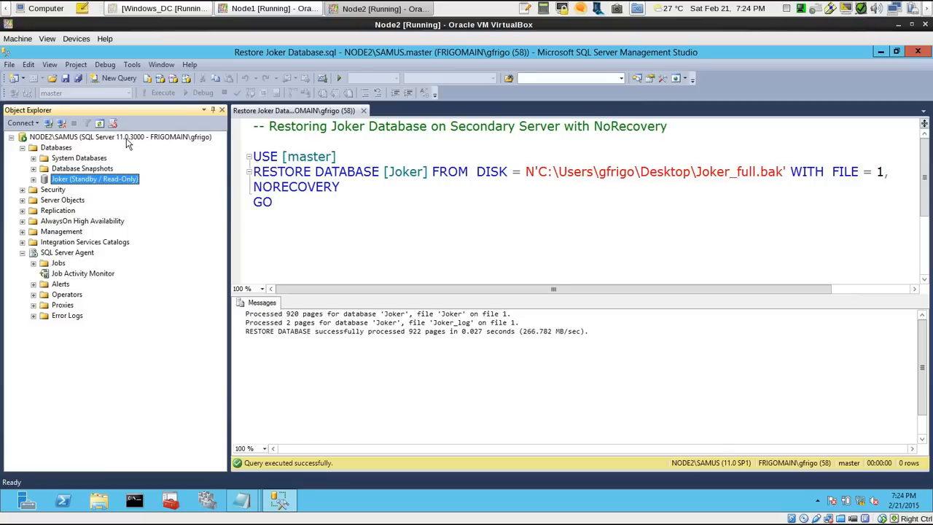
Open the Transaction Log Shipping Status report for the NODE2\SAMUS server and review its copy and restore information
click(374, 141)
click(101, 137)
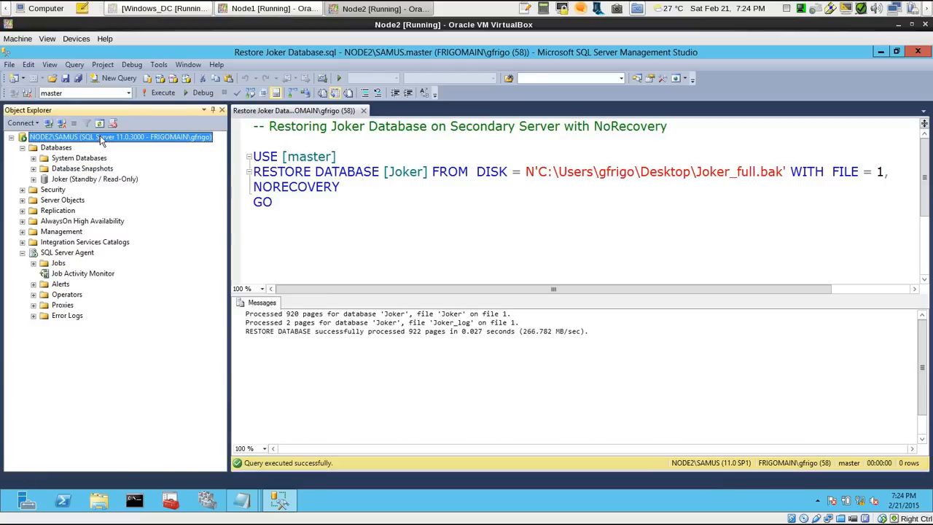
right_click(92, 140)
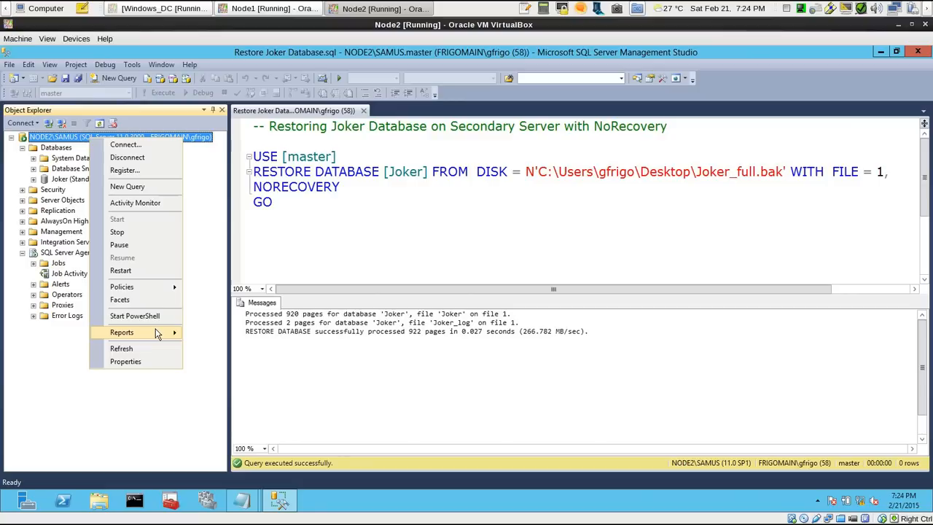
mouse_move(159, 333)
click(260, 366)
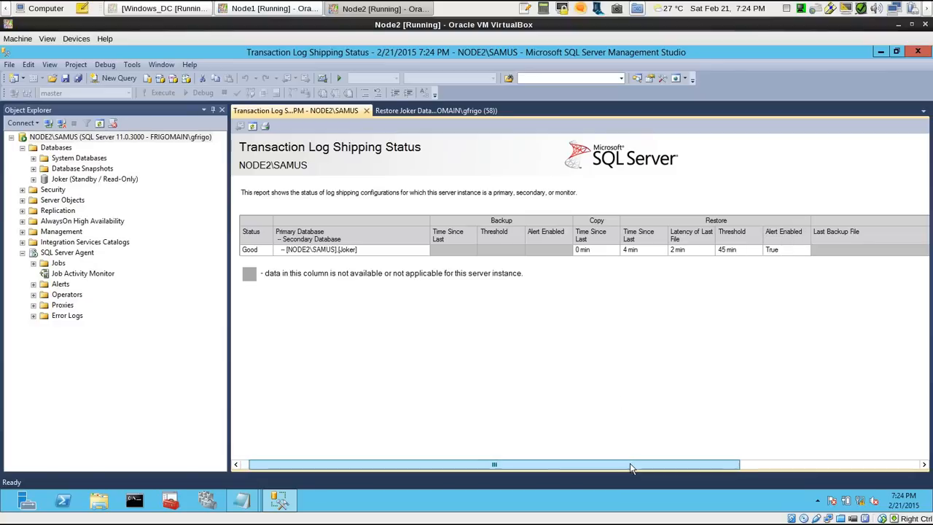
Switch to Node1 and open the Transaction Log Shipping Status report for the NODE1\KRATOS server
click(285, 9)
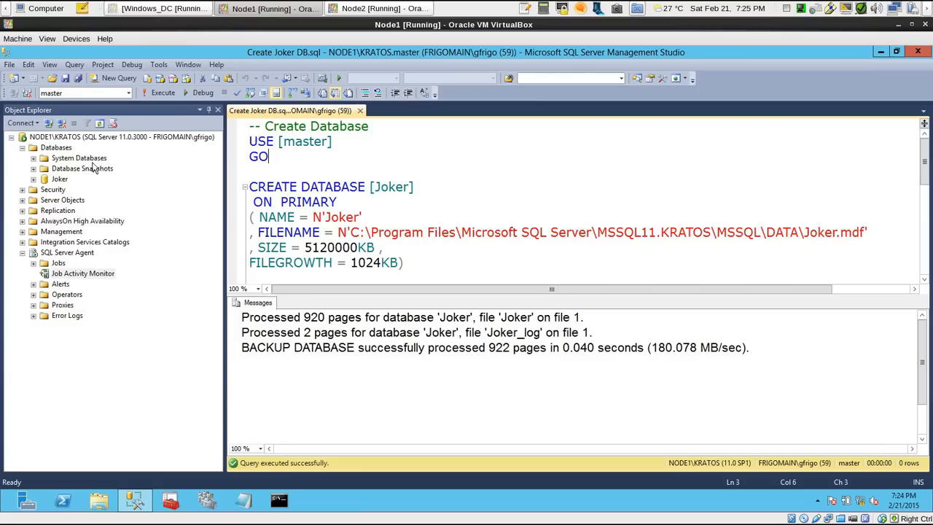
right_click(73, 139)
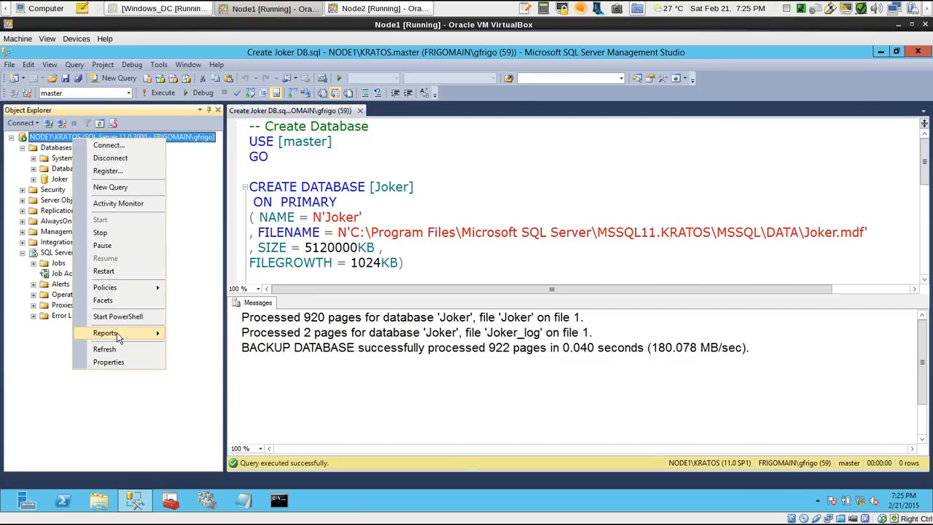
mouse_move(167, 337)
mouse_move(211, 333)
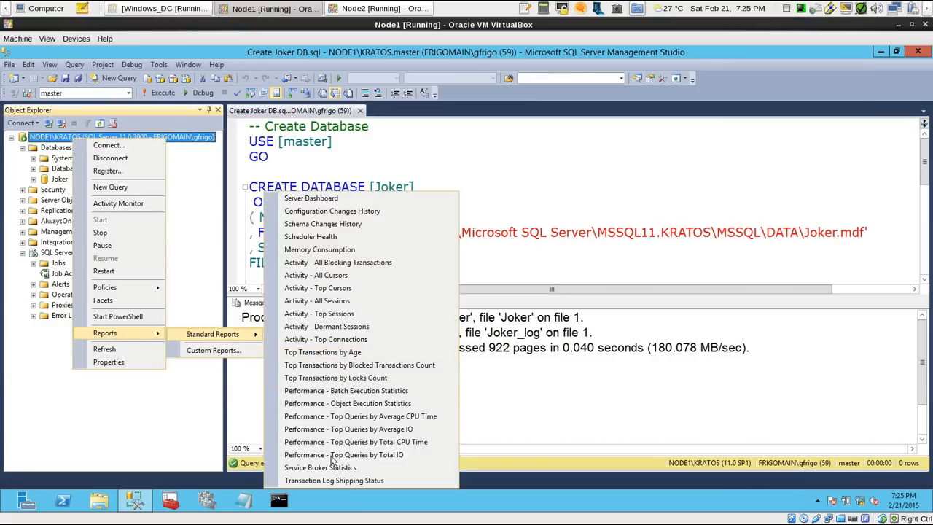
click(333, 480)
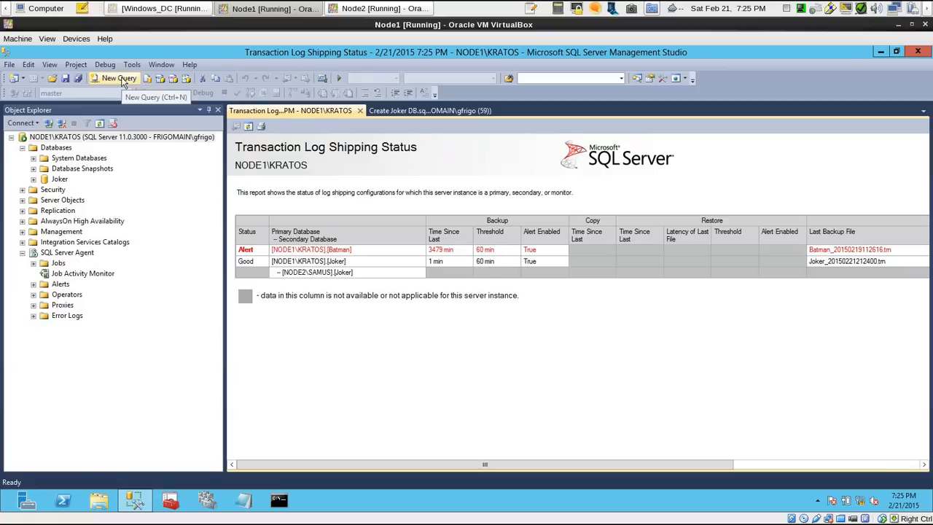
Create a new query on NODE1\KRATOS and, after three empty lines, add the comment heading "-- Considerations"
click(119, 78)
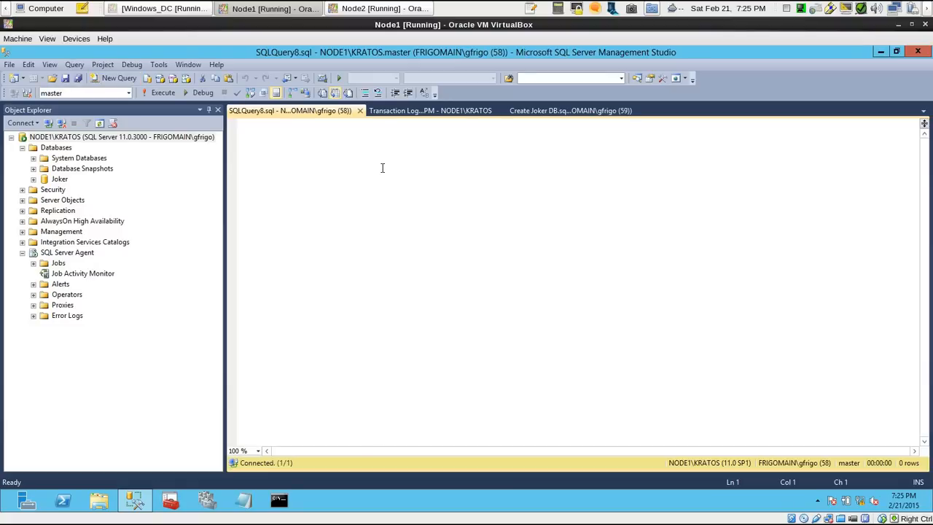
key(Return)
key(Return)
key(Return)
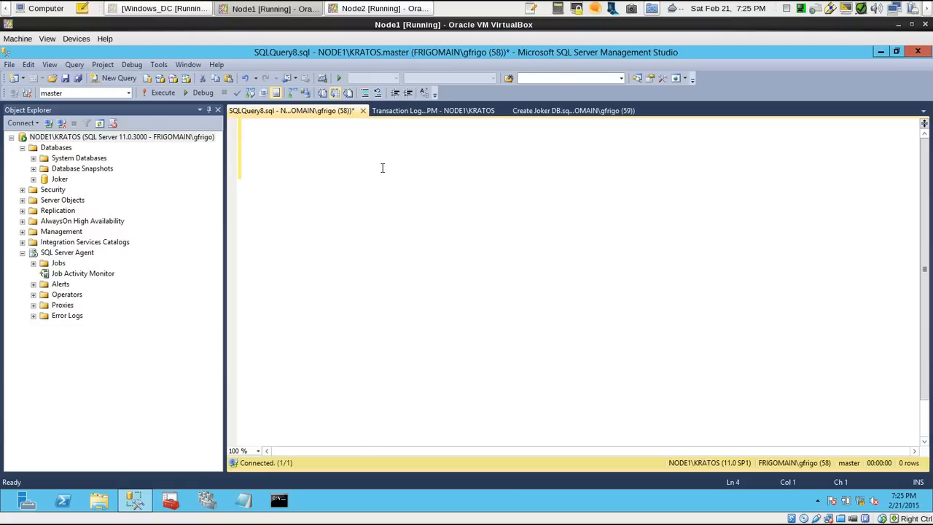
text(-- Considerations)
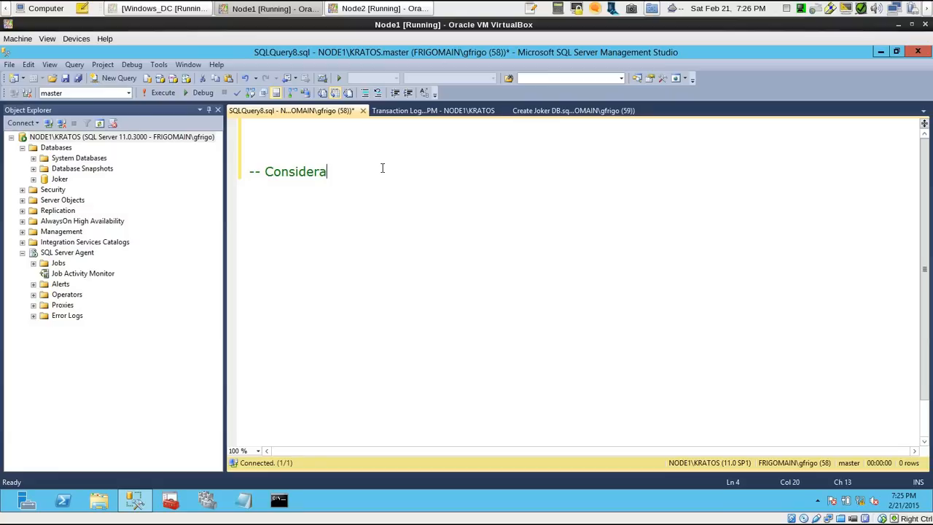
Add the indented comment "-- Frequency of log backups in the primary server" beneath the Considerations heading
key(Return)
key(Tab)
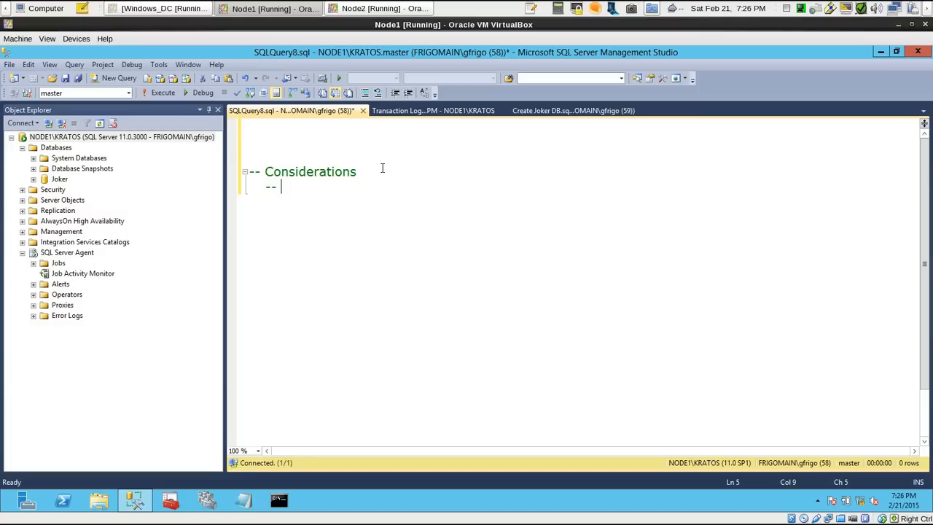
text(Frequency of log)
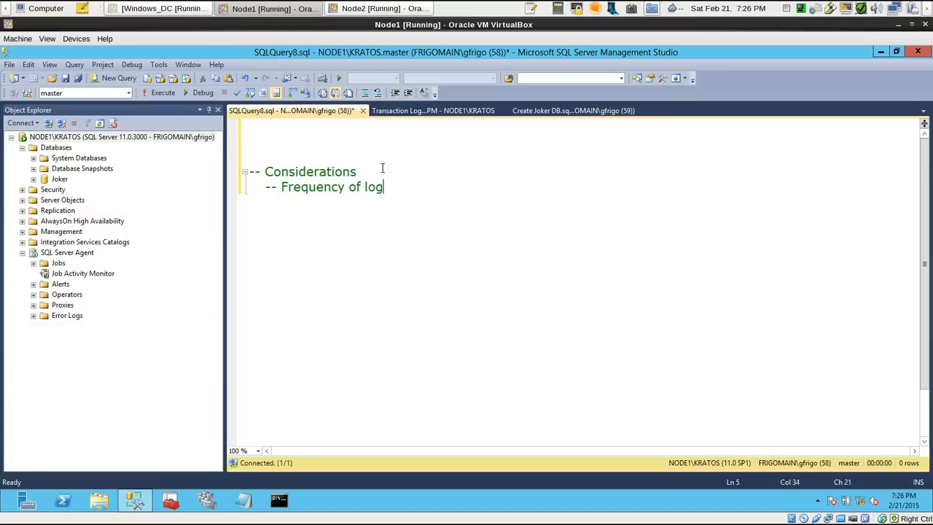
text( backups in the primary server)
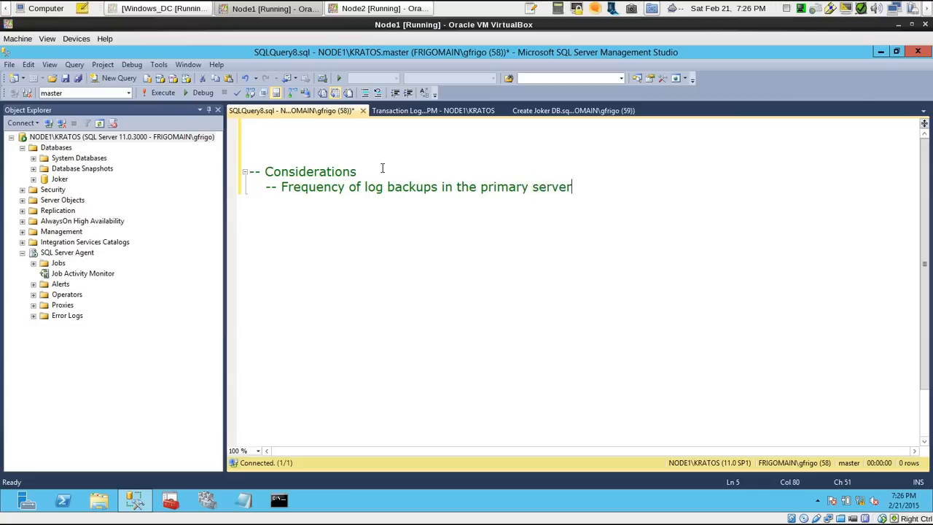
Add the comment line "-- Frequency of the copy log file job" to the considerations list
key(Return)
text(-- Frequency o)
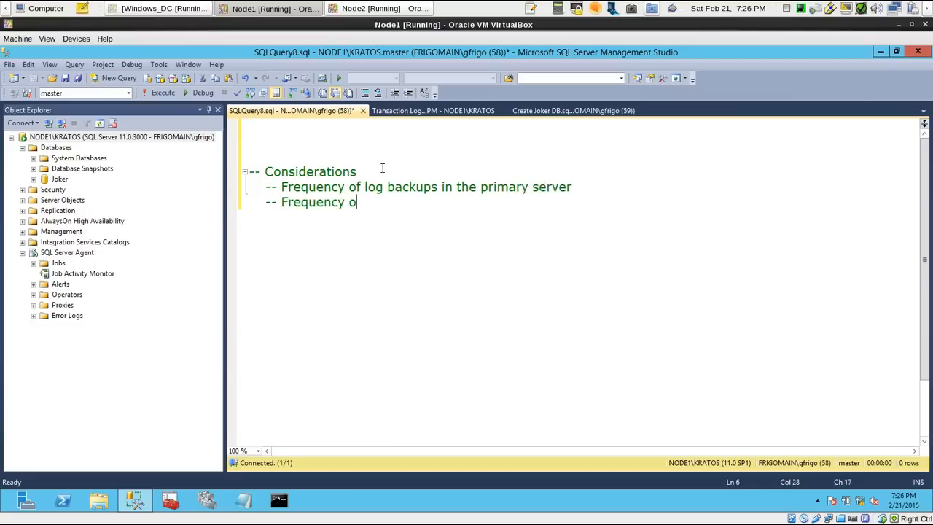
text(f the copy l)
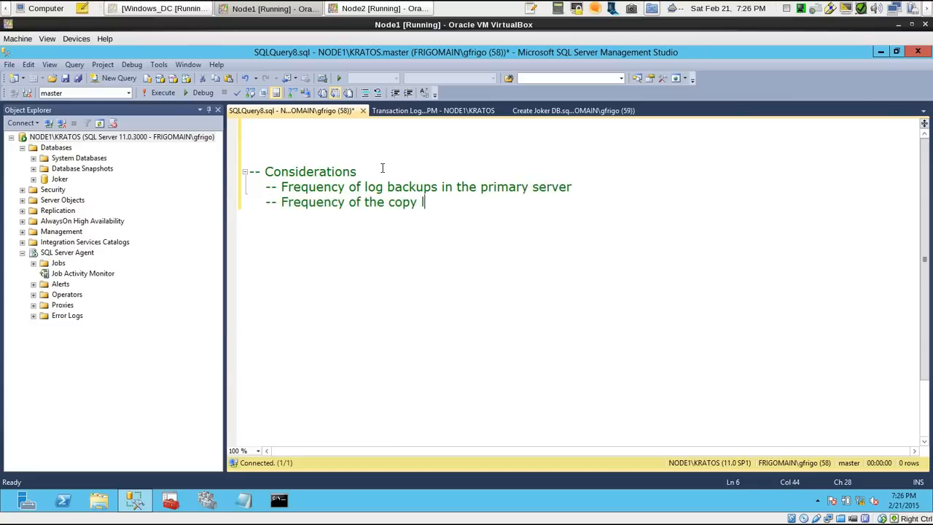
text(og file job)
Add the comment line "-- Frequency of the Restore on secondary" to the considerations list
key(Return)
text(-- Fr)
text(eque)
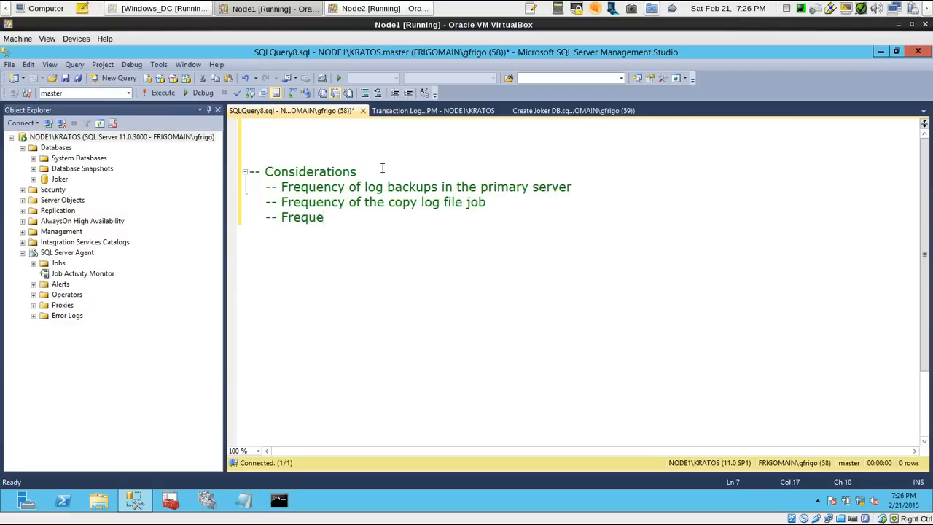
text(ncy of the Restore on secondary)
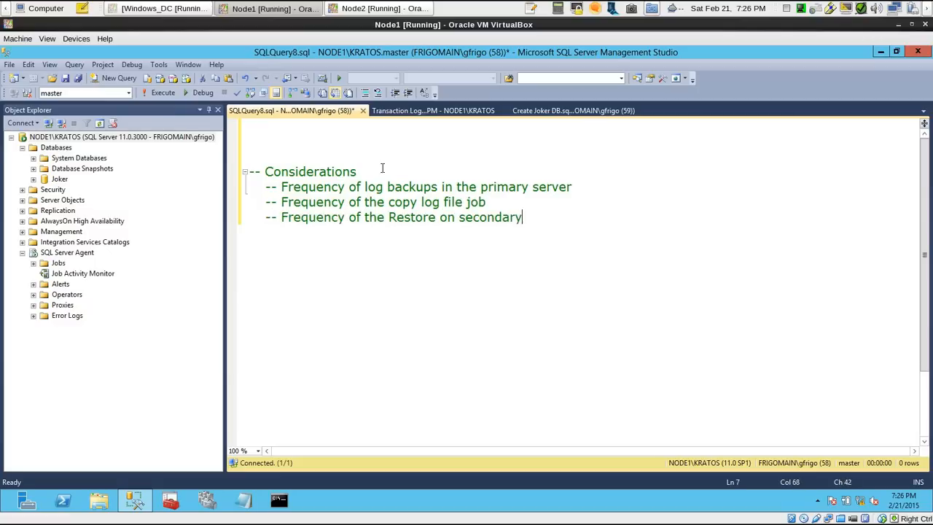
Add the comment line "-- Database Size" to the considerations list
key(Return)
text(-- Databases)
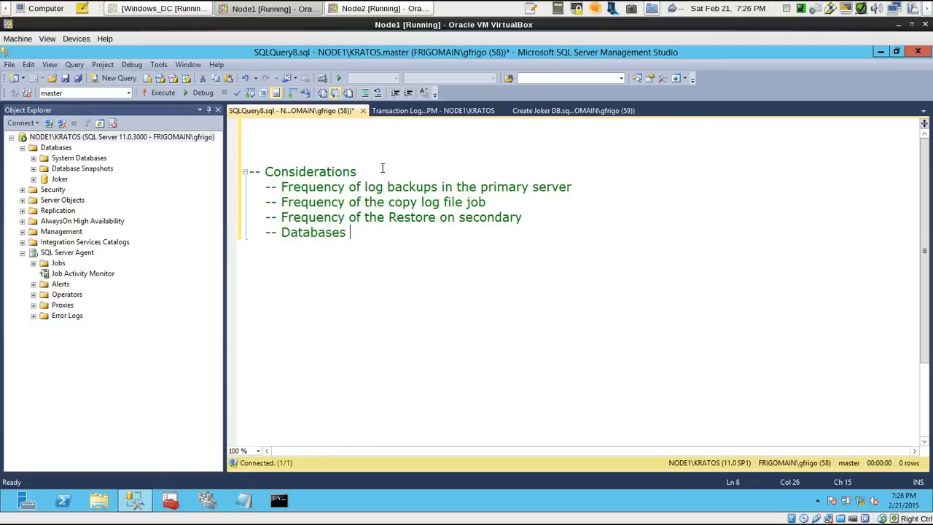
key(BackSpace)
text(Size)
Complete the considerations list with the comment lines "-- Network latency" and "-- Transaction Log activity", and highlight the whole list for review
key(Return)
text(-- Net)
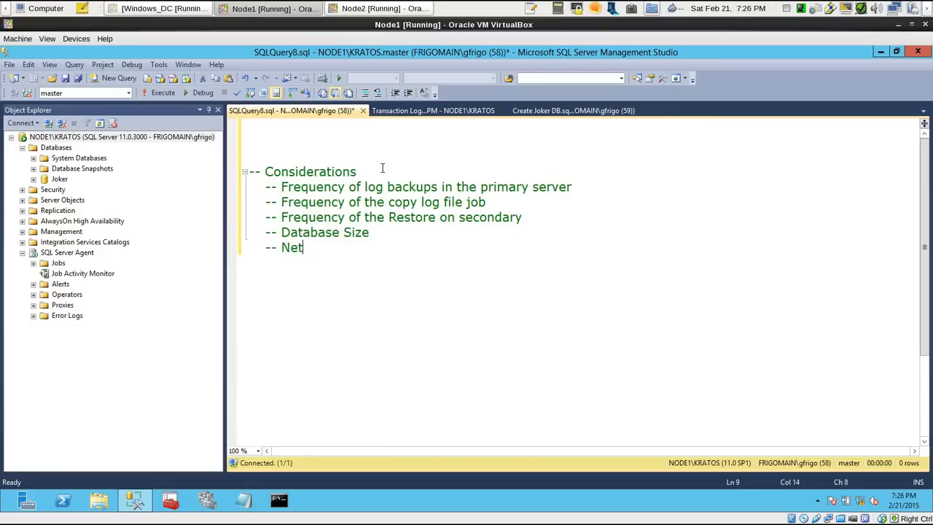
text(work latency)
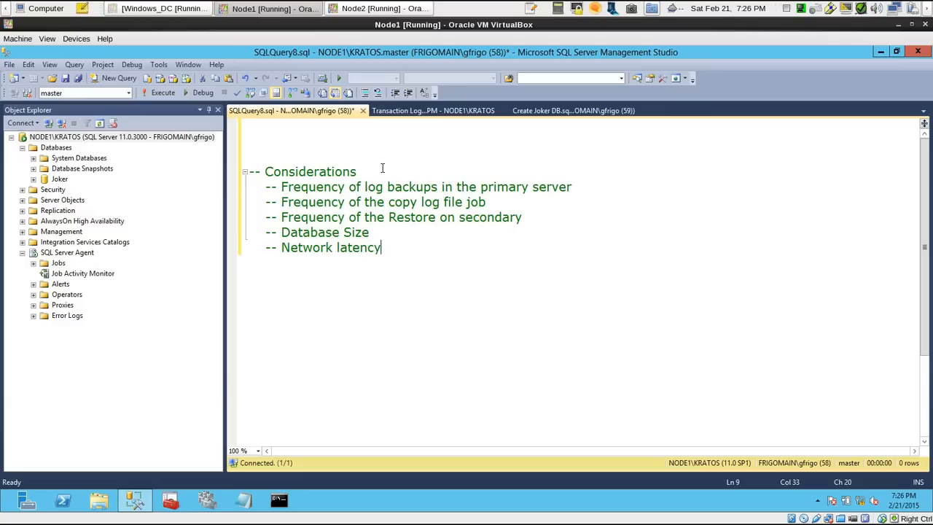
key(Return)
text(-- Transacti)
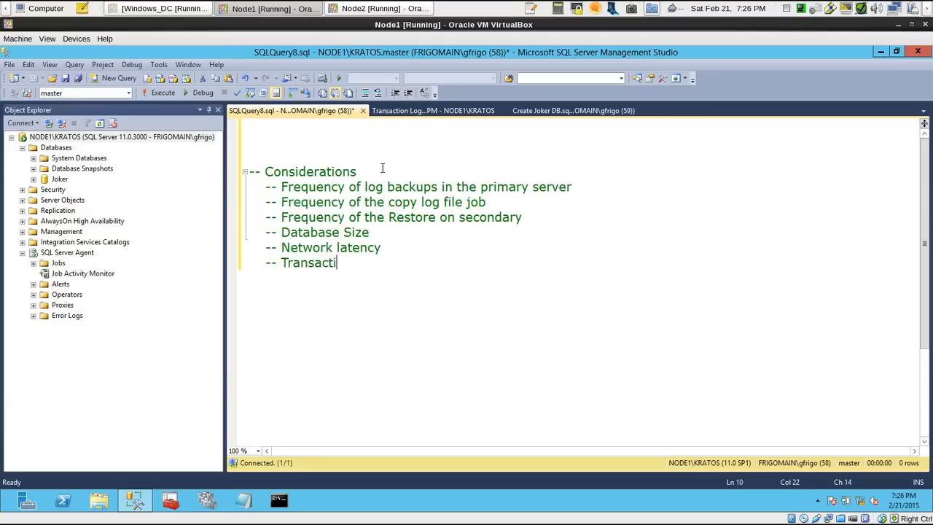
text(on Log activity)
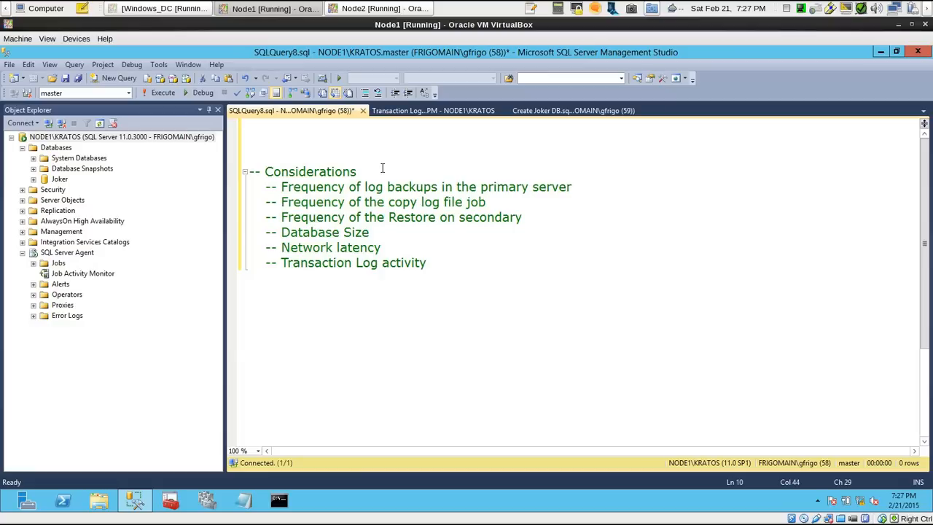
drag(427, 262, 244, 172)
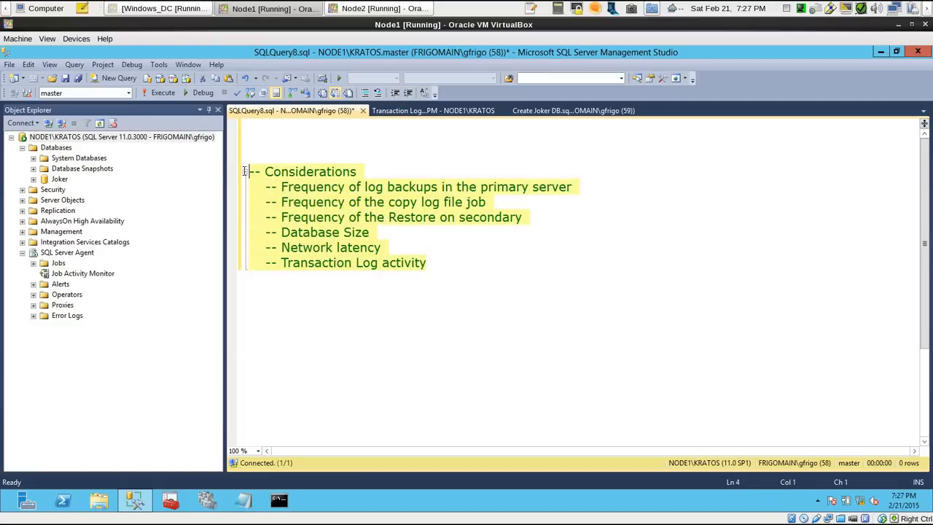
click(360, 173)
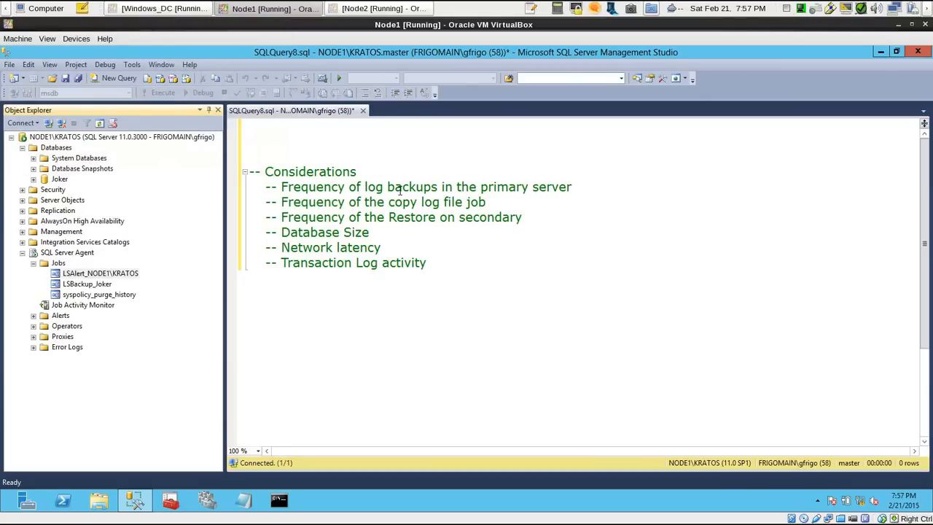
Open the Create Backup Job script from Node1's desktop and execute it on NODE1\KRATOS to create the BackupLog job
click(881, 51)
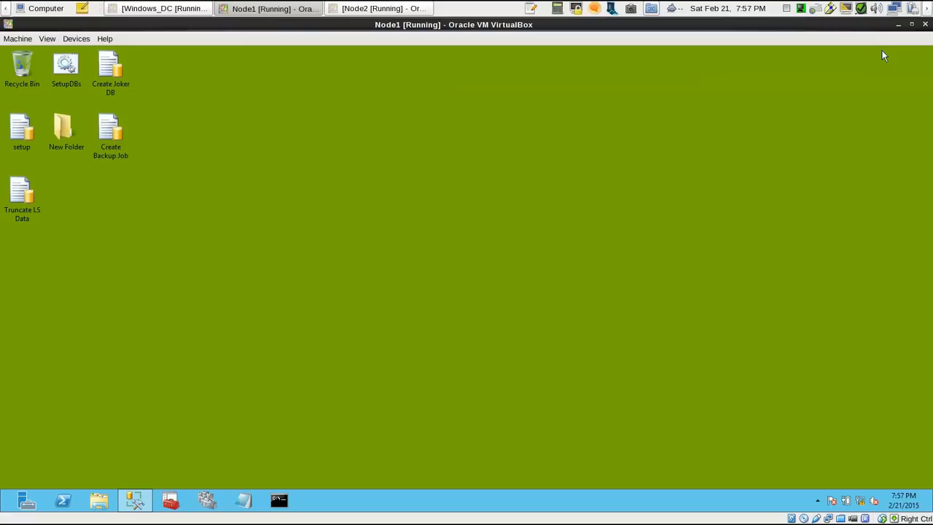
double_click(115, 128)
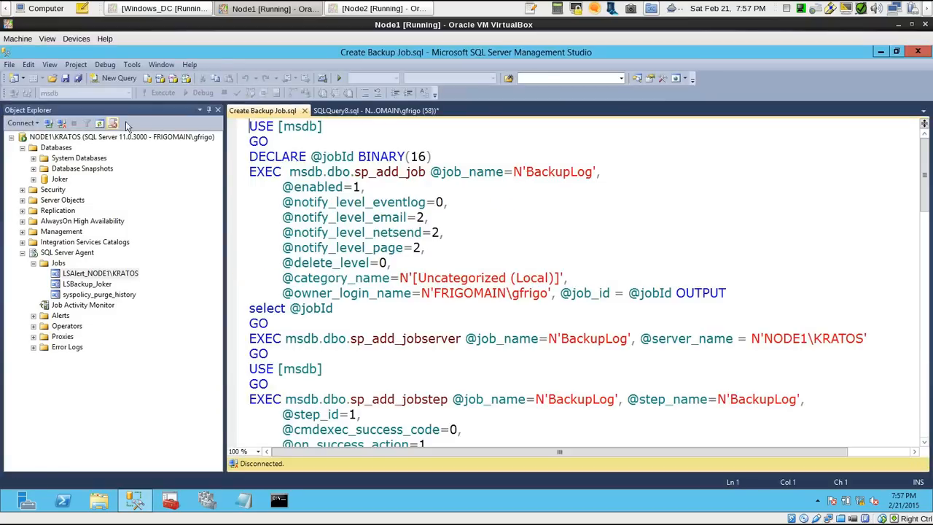
click(334, 156)
click(163, 93)
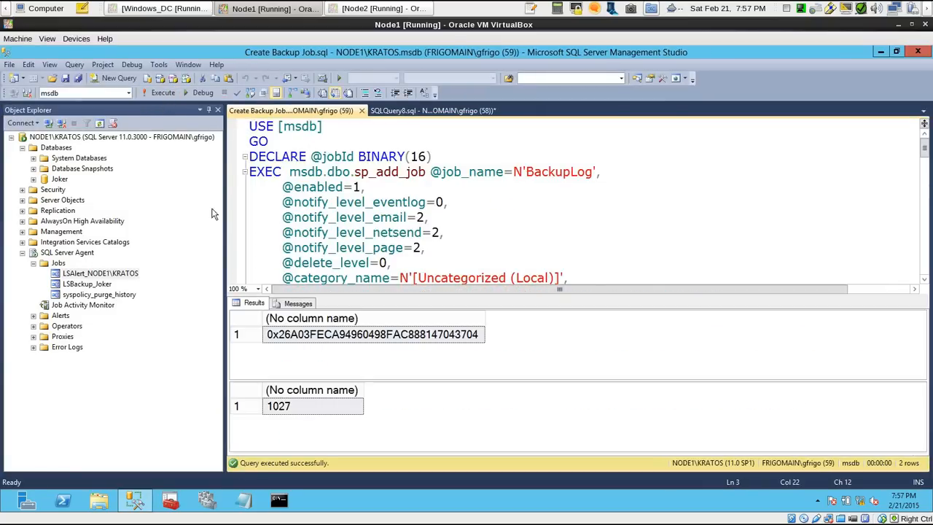
Refresh NODE1\KRATOS's SQL Server Agent jobs and open the properties of the BackupLog job
right_click(71, 263)
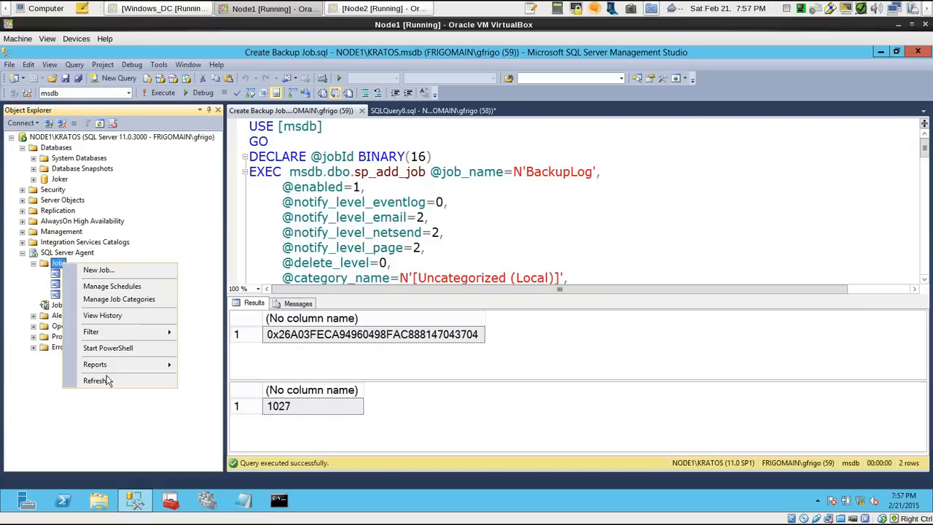
click(91, 379)
right_click(90, 275)
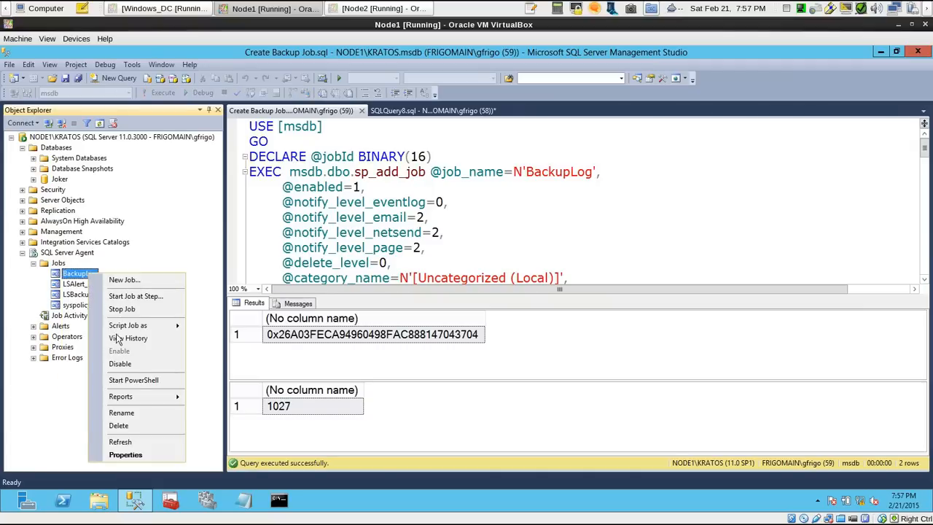
click(136, 455)
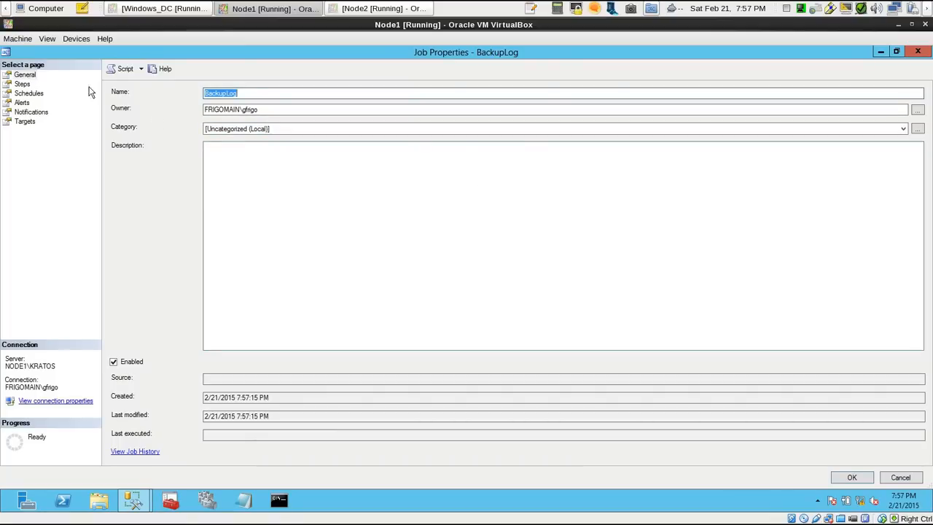
Inspect the BackupLog job's step command and its schedule, and close the job properties without changing anything
click(249, 93)
click(22, 84)
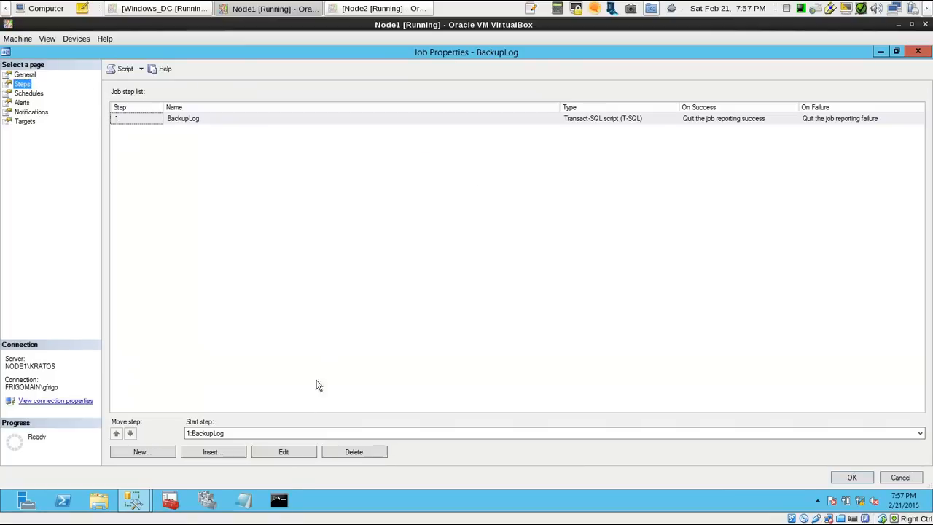
click(283, 451)
click(489, 324)
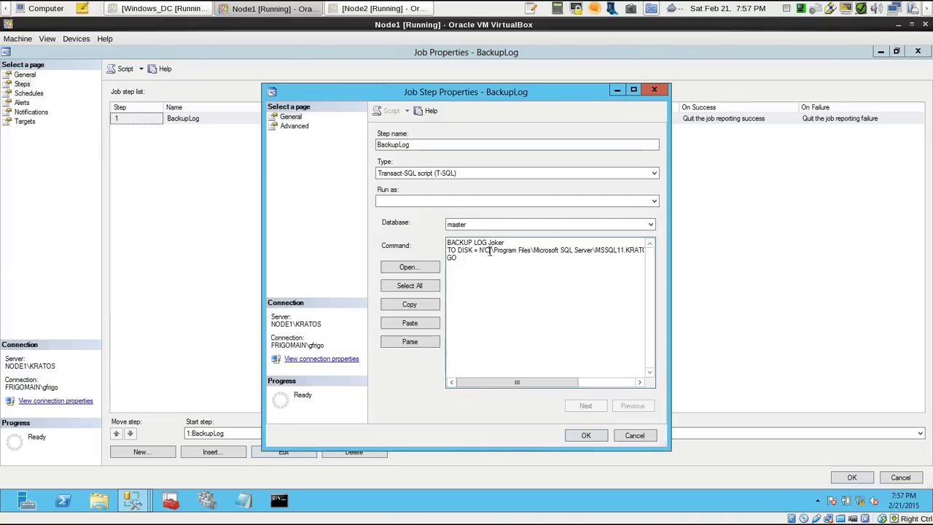
mouse_move(500, 382)
mouse_down()
mouse_move(560, 380)
mouse_move(483, 380)
mouse_up()
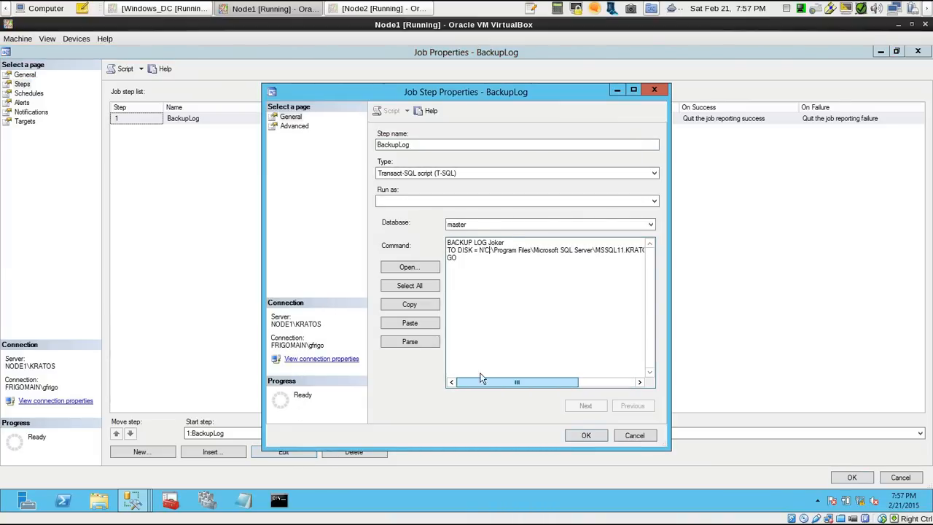
click(647, 440)
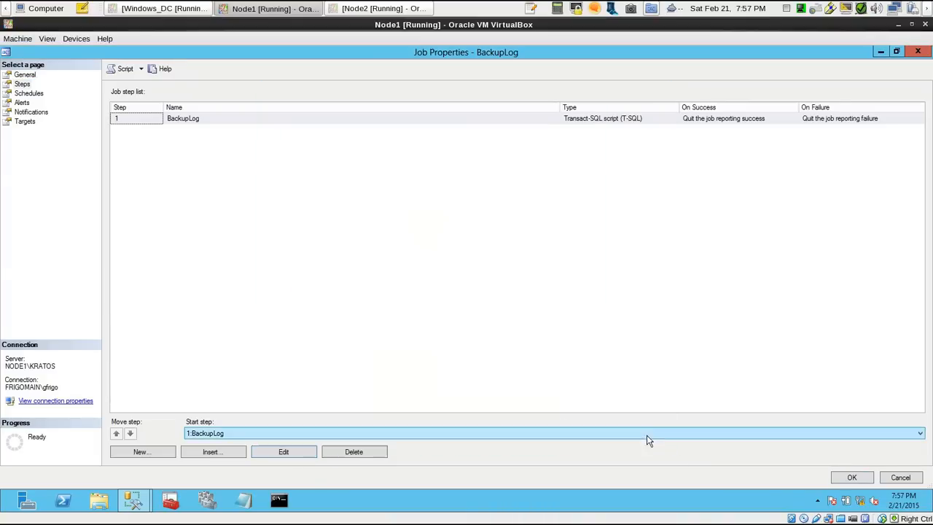
click(33, 95)
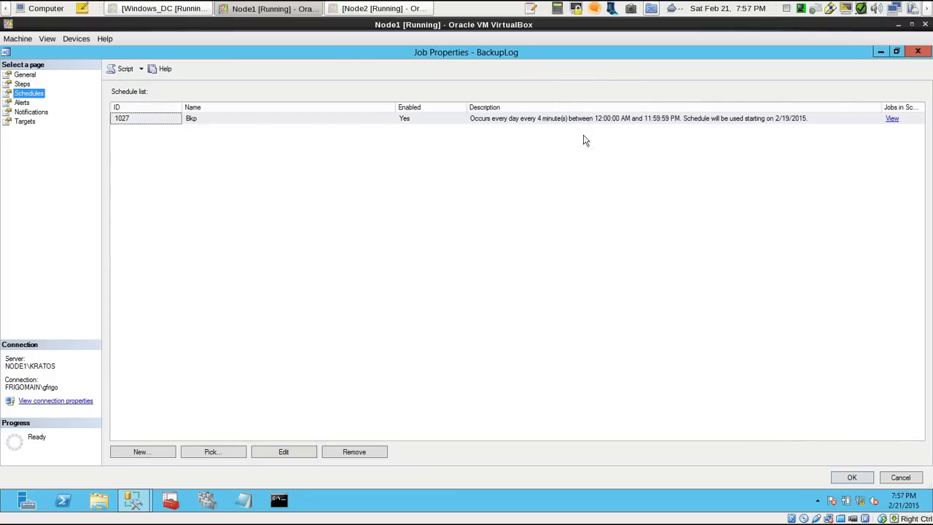
click(901, 478)
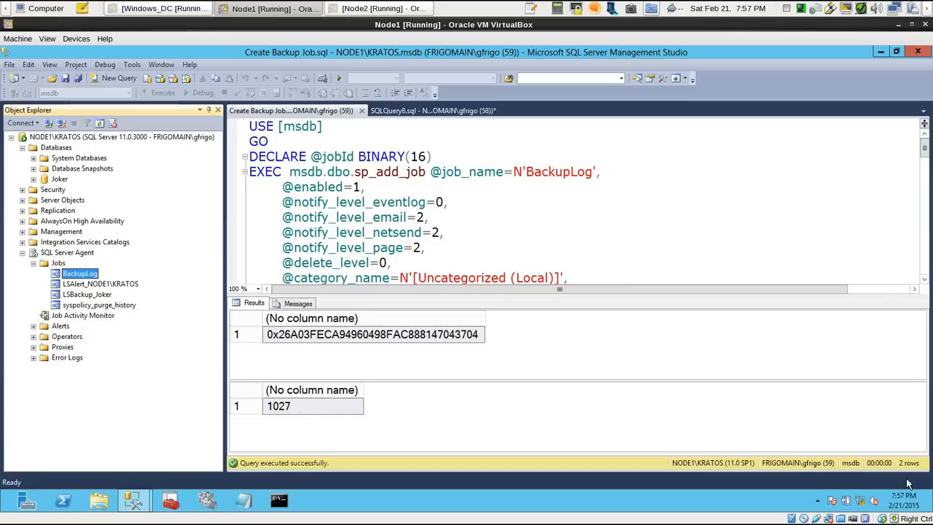
Open the Job Activity Monitor for NODE1\KRATOS and enlarge it to review the agent jobs
click(377, 230)
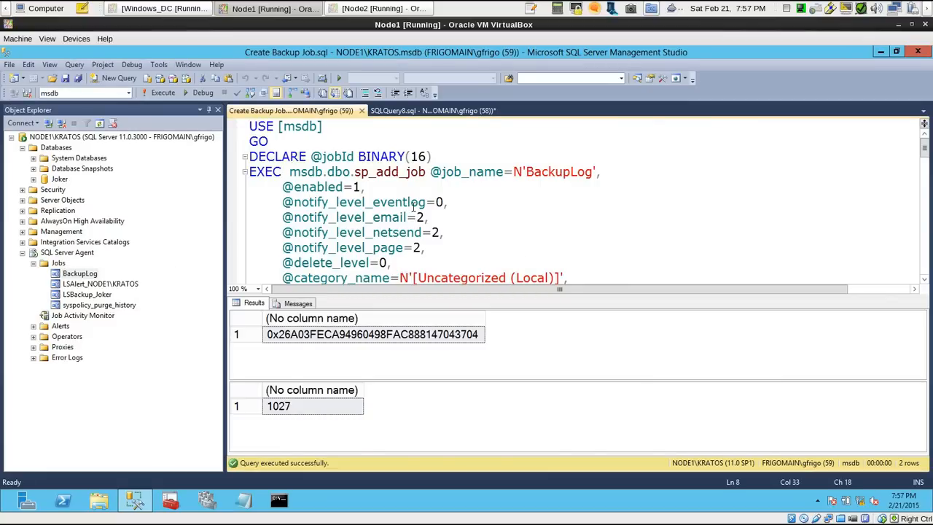
double_click(101, 314)
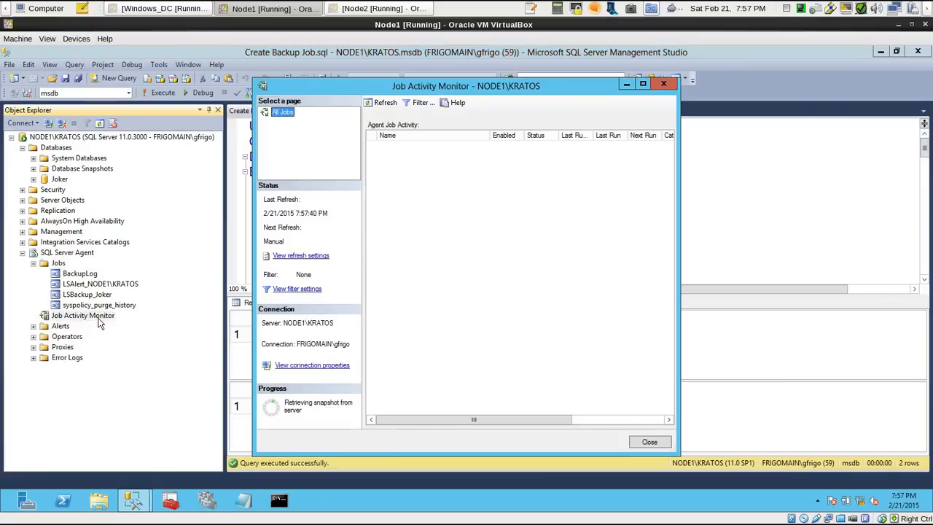
click(643, 84)
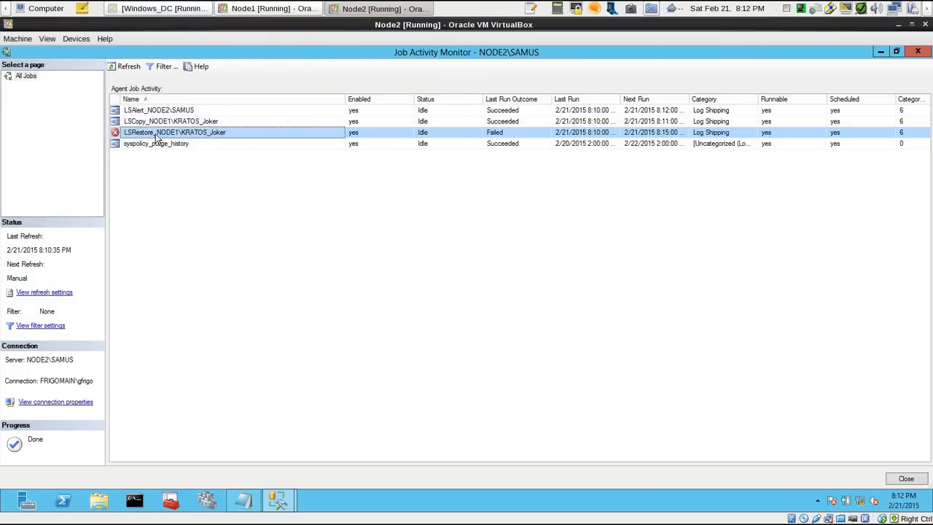
View the history of the LSRestore_NODE1\KRATOS_Joker job on NODE2\SAMUS and examine the entries of the 8:05:00 PM run
right_click(179, 134)
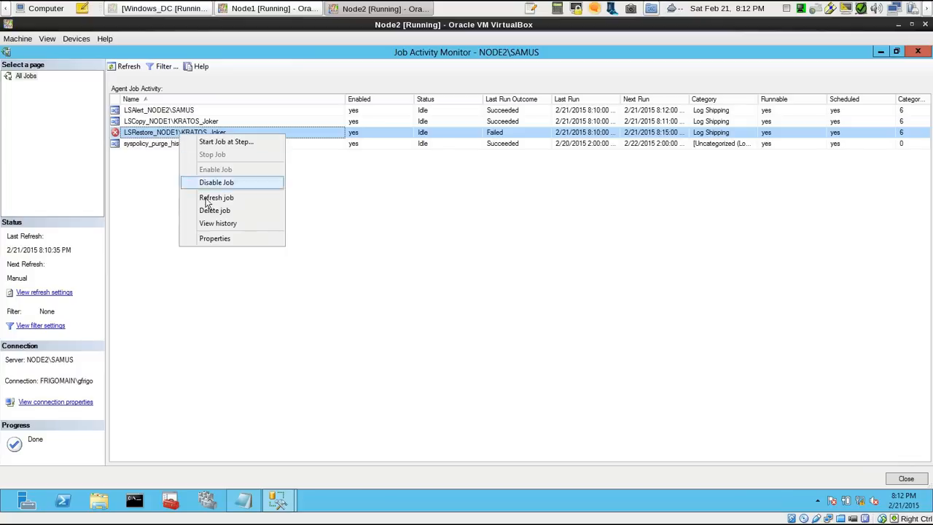
click(224, 230)
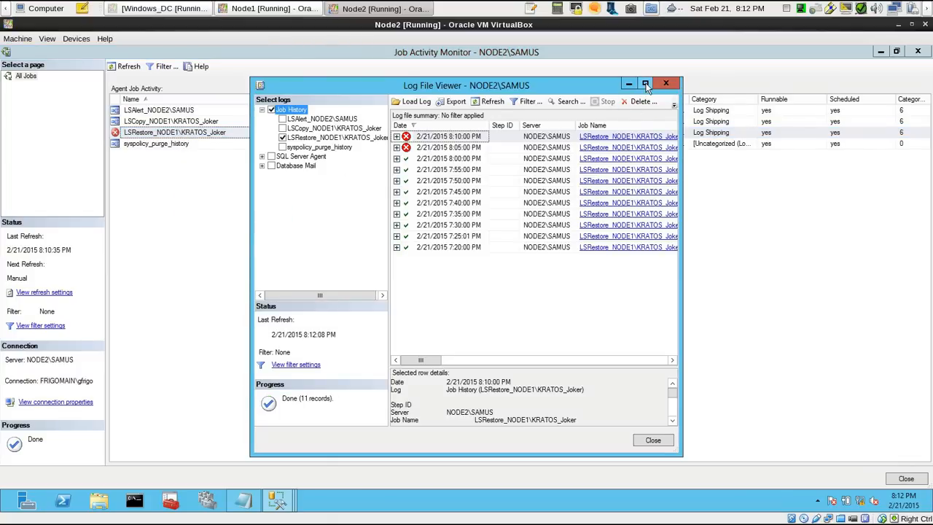
click(646, 85)
click(143, 112)
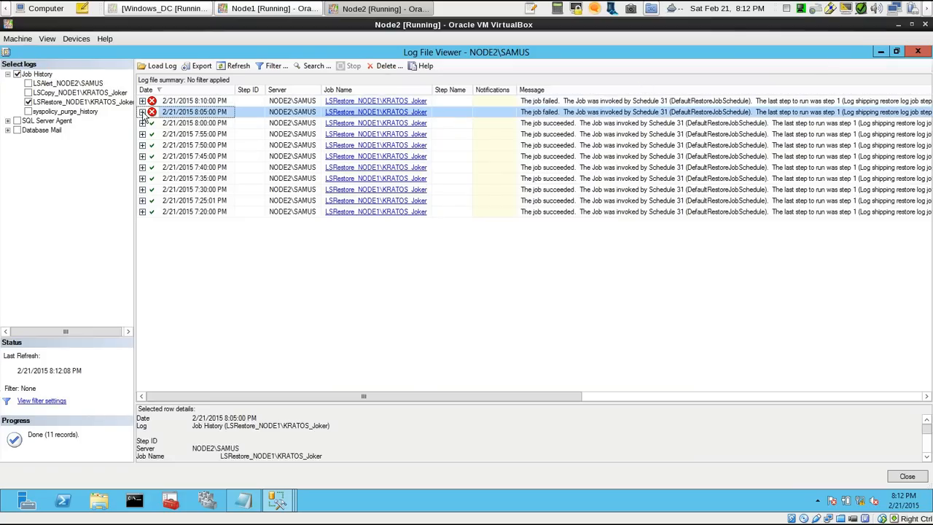
click(717, 156)
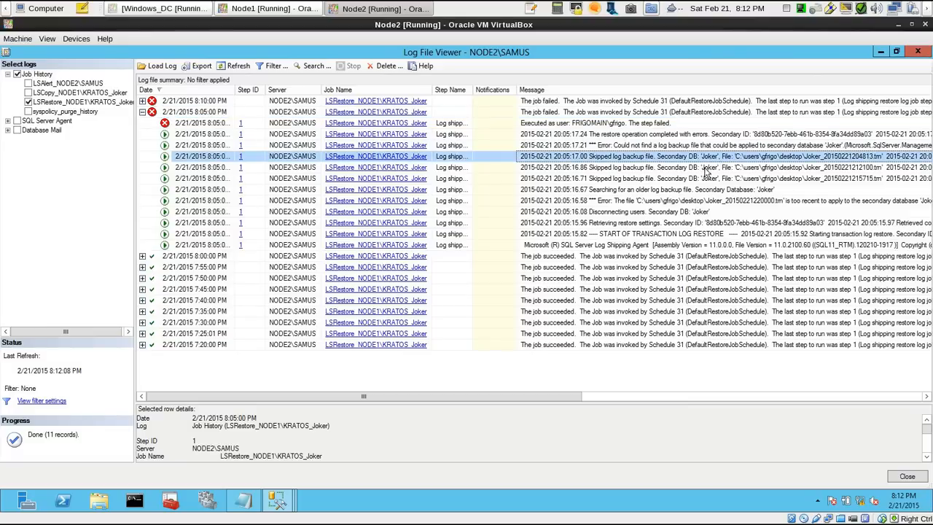
click(696, 178)
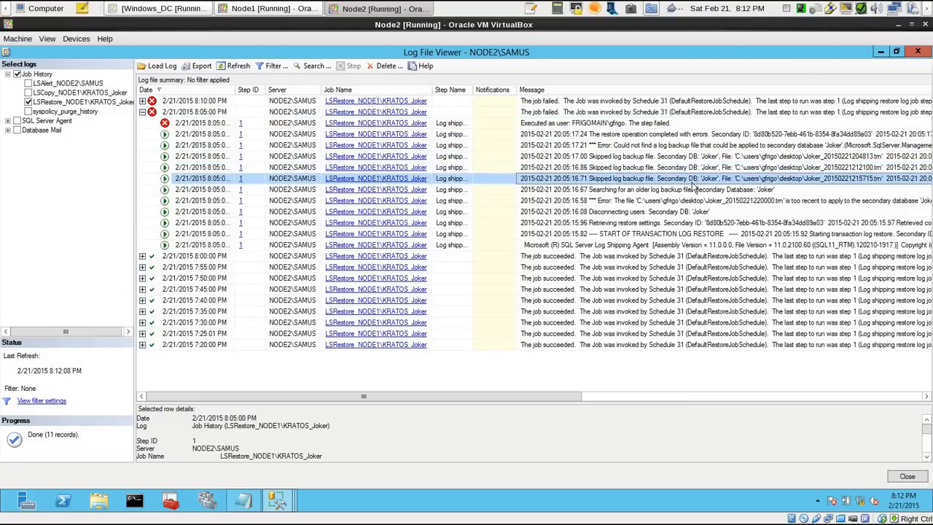
Switch to the Notepad notes on Node2 and read through the Joker log restore error messages, highlighting the key passages
click(248, 500)
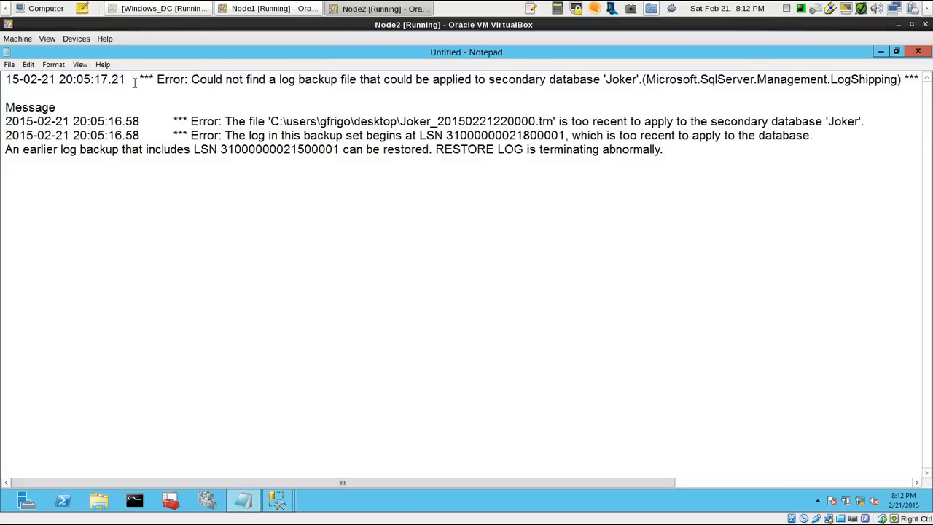
drag(76, 83, 636, 79)
click(634, 79)
drag(233, 138, 568, 137)
click(579, 137)
drag(641, 137, 814, 137)
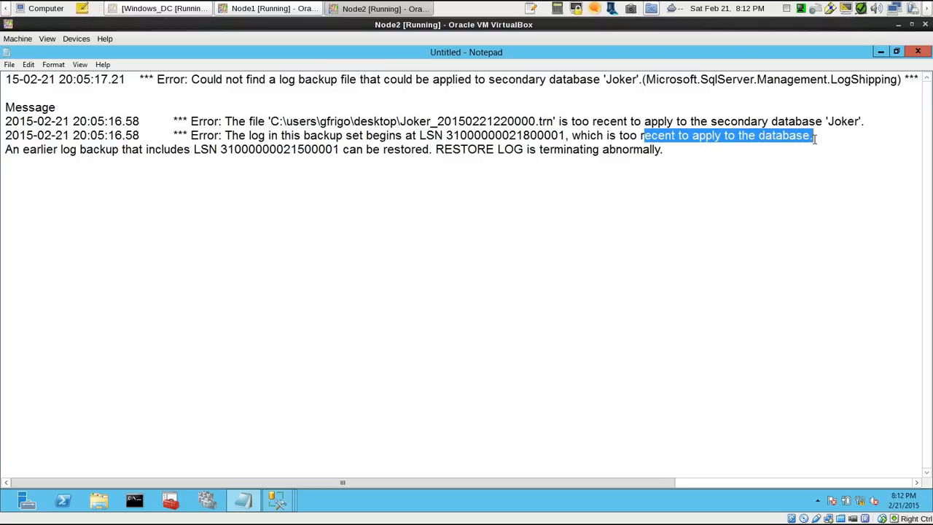
click(795, 138)
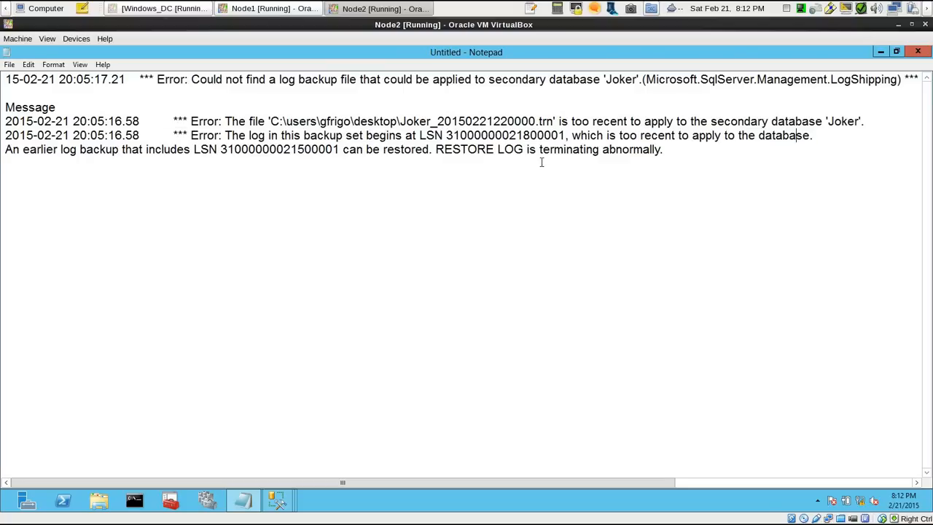
drag(435, 153, 668, 151)
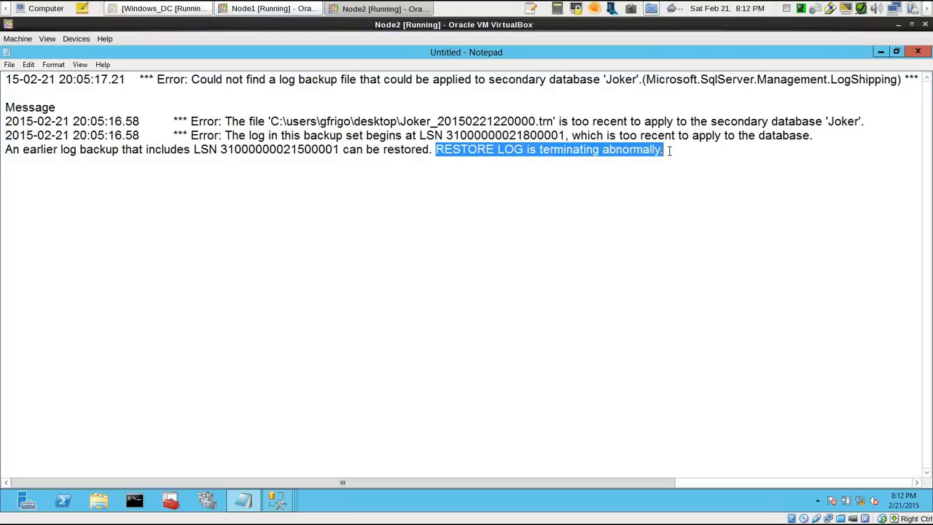
click(666, 152)
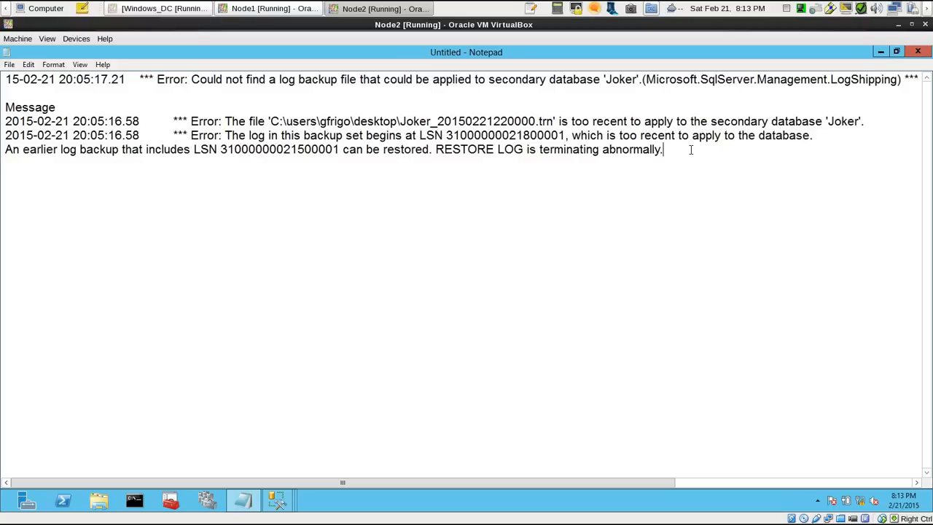
drag(663, 149, 3, 113)
click(2, 83)
click(670, 152)
click(28, 107)
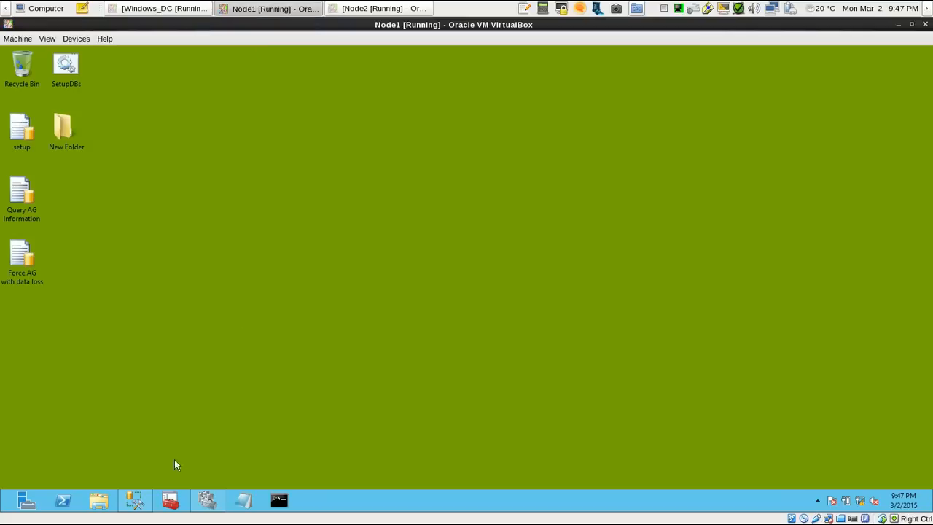
Check the SQL Server Management Studio connections on Node1 and Node2, and return to Node1
click(134, 500)
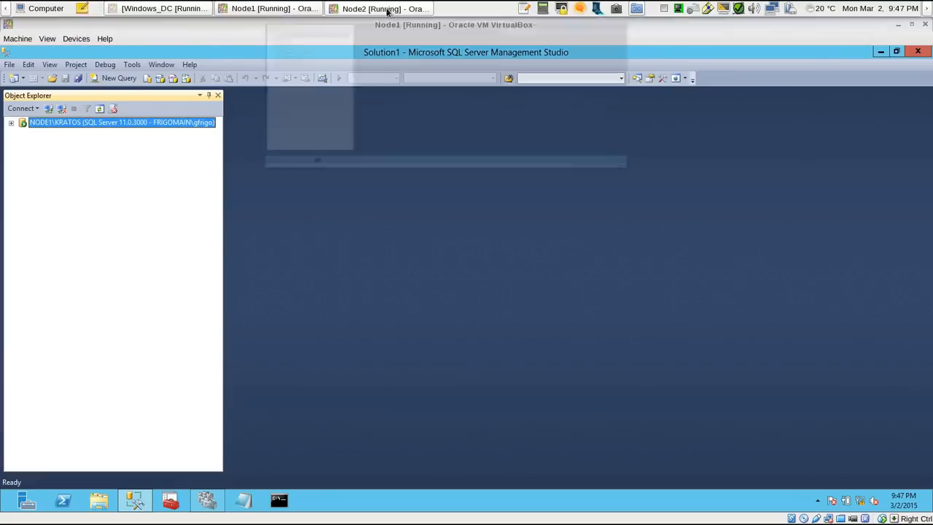
click(379, 8)
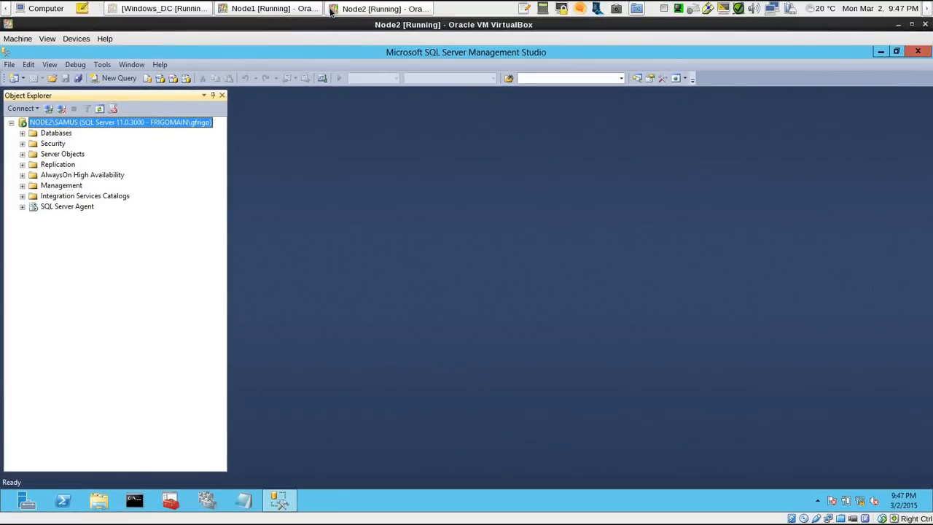
click(271, 8)
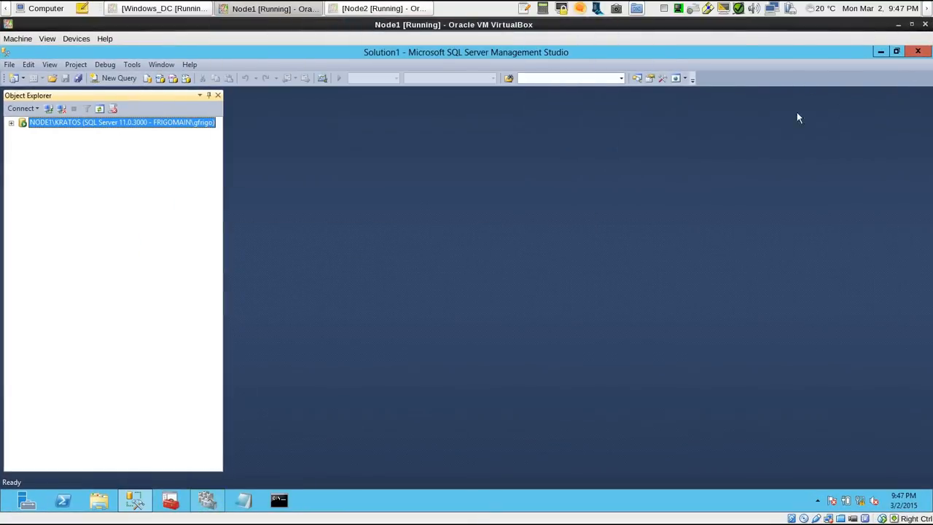
Switch to Failover Cluster Manager on Node1 and check the roles on cluster nodes NODE1 and NODE2
click(880, 52)
click(206, 500)
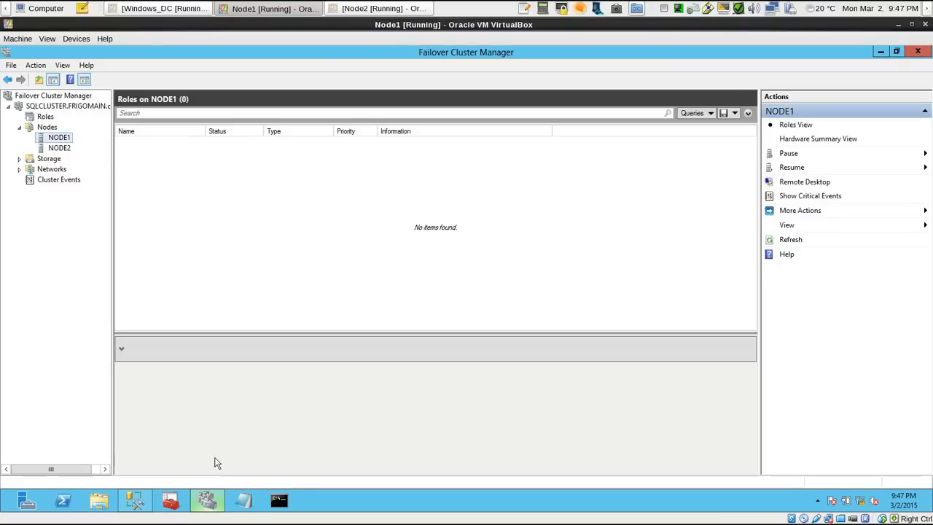
click(61, 147)
click(59, 138)
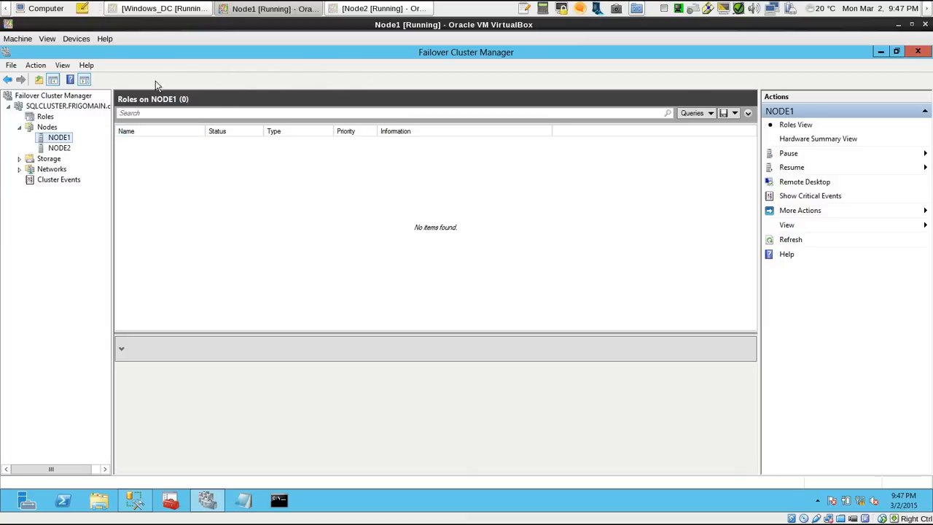
click(209, 503)
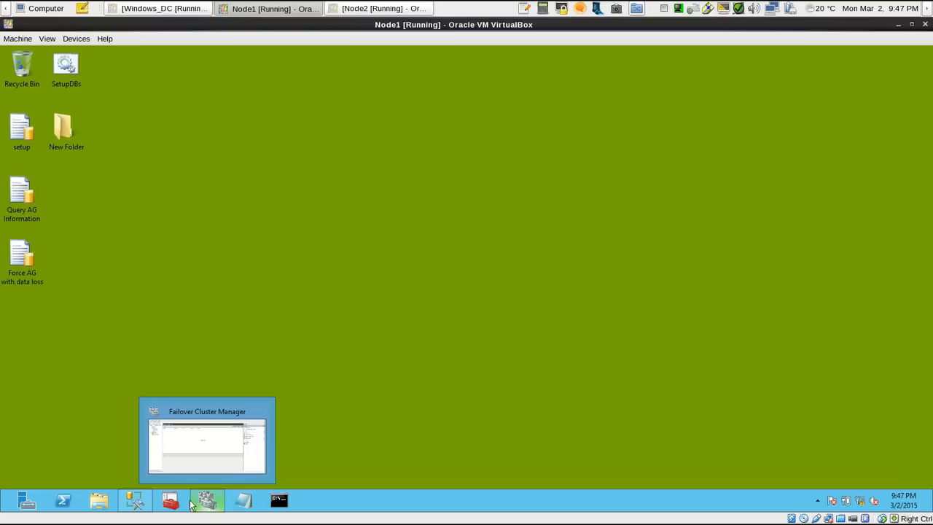
Switch to SQL Server Management Studio, expand NODE1\KRATOS and look over the CaptainAmerica, Hulk, Ironman and Thor databases
click(140, 504)
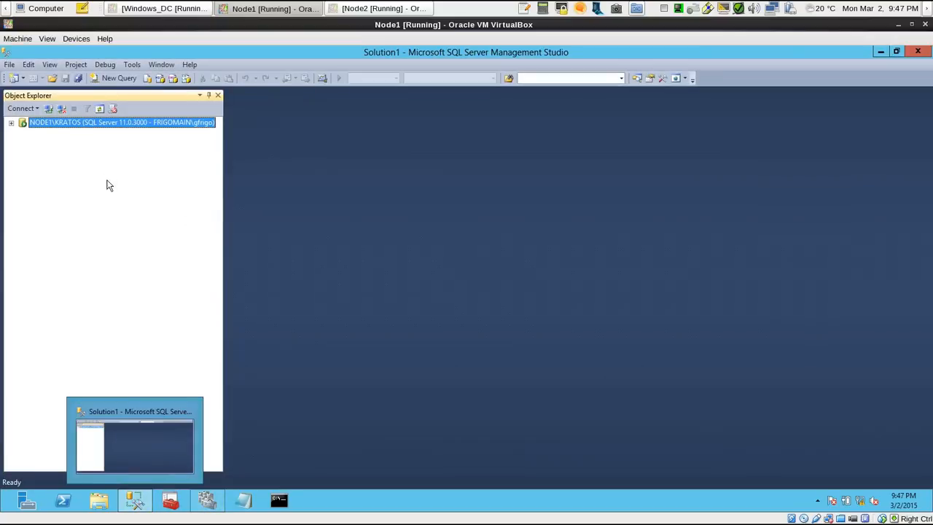
click(11, 124)
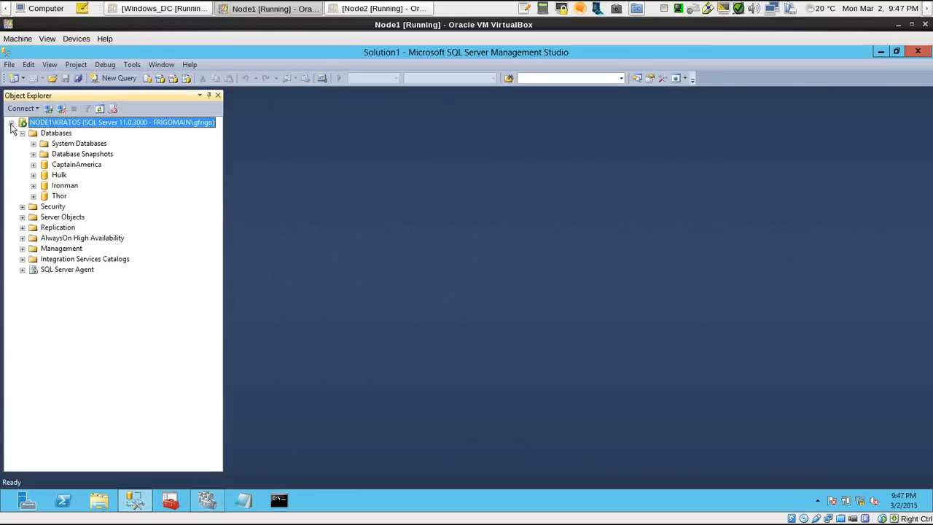
click(65, 166)
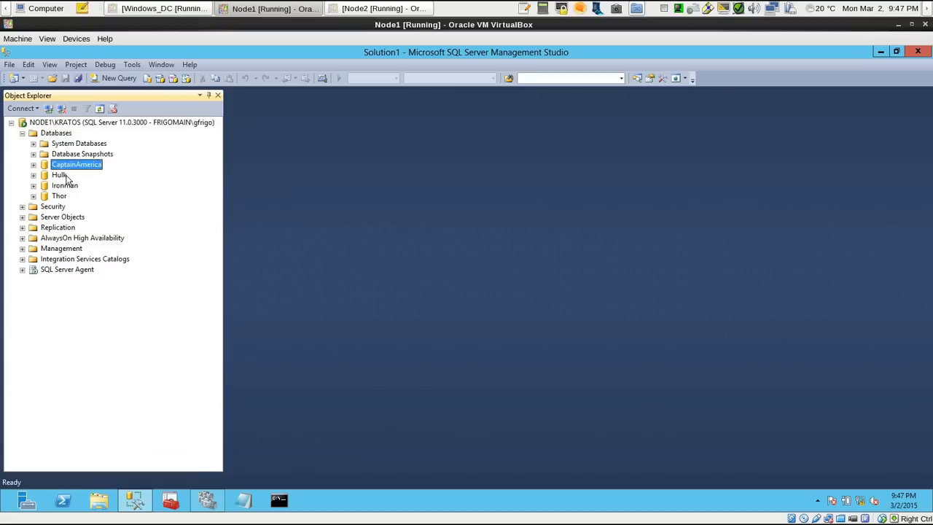
click(66, 176)
click(73, 186)
click(62, 196)
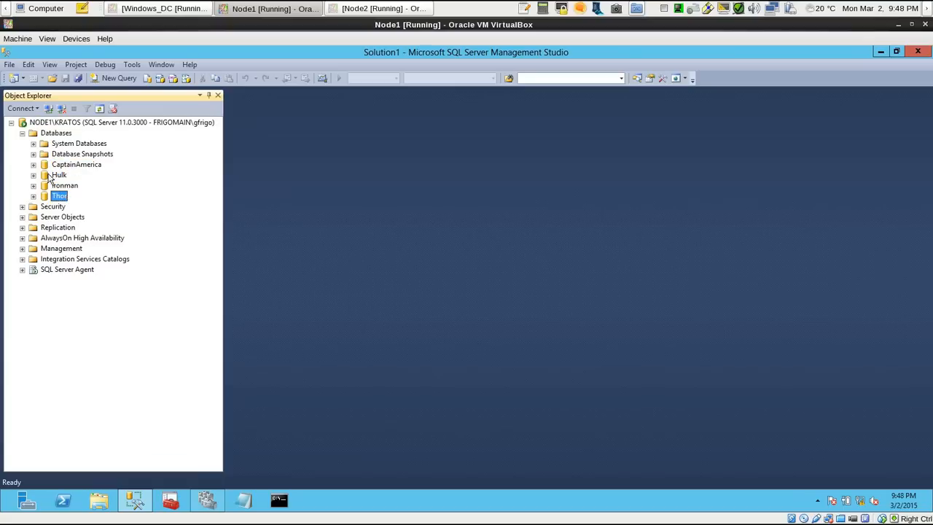
Start the New Availability Group Wizard on NODE1\KRATOS, name the group Avenger and proceed to the database selection
click(58, 241)
right_click(85, 242)
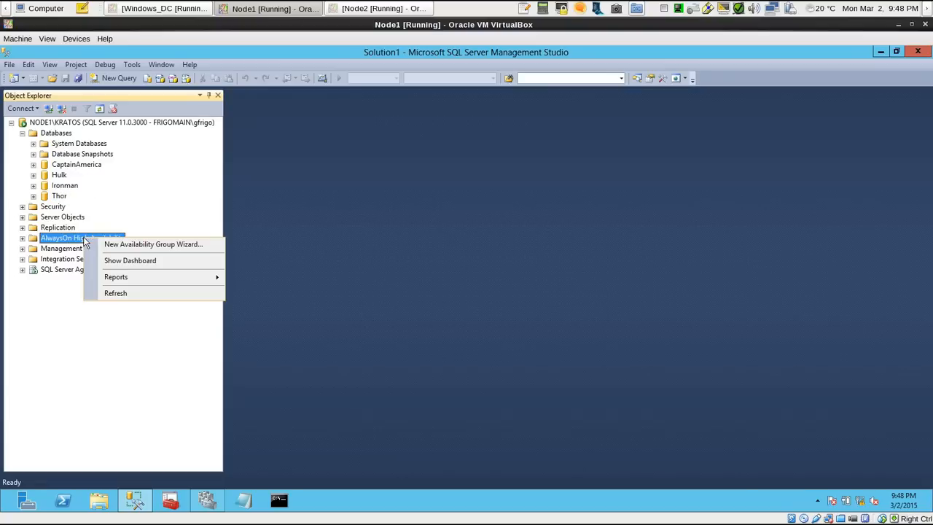
click(137, 244)
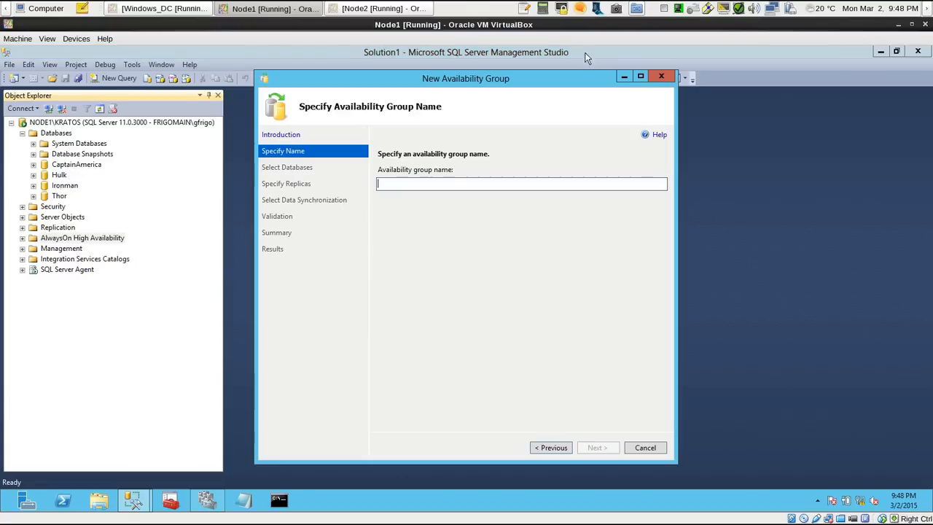
click(640, 76)
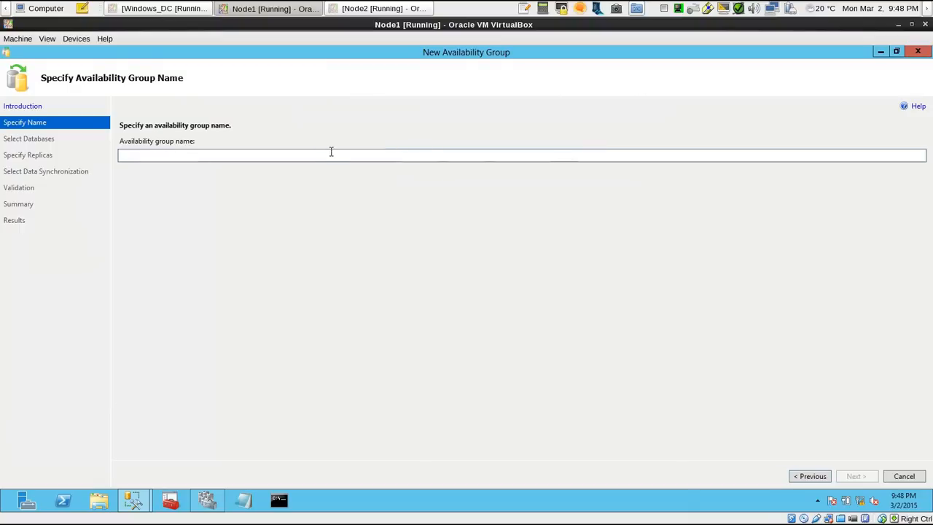
text(Ave)
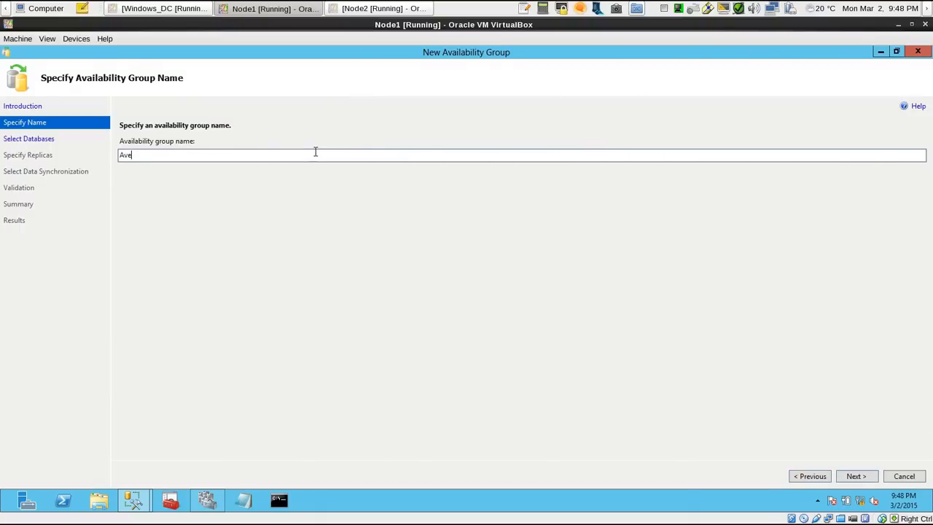
text(ngers)
click(853, 476)
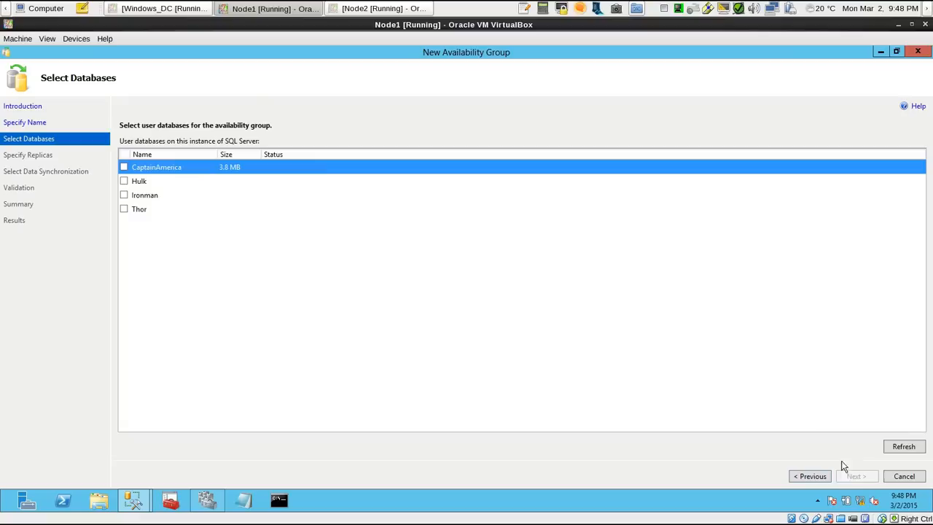
Select the CaptainAmerica, Hulk, Ironman and Thor databases for the availability group
click(123, 167)
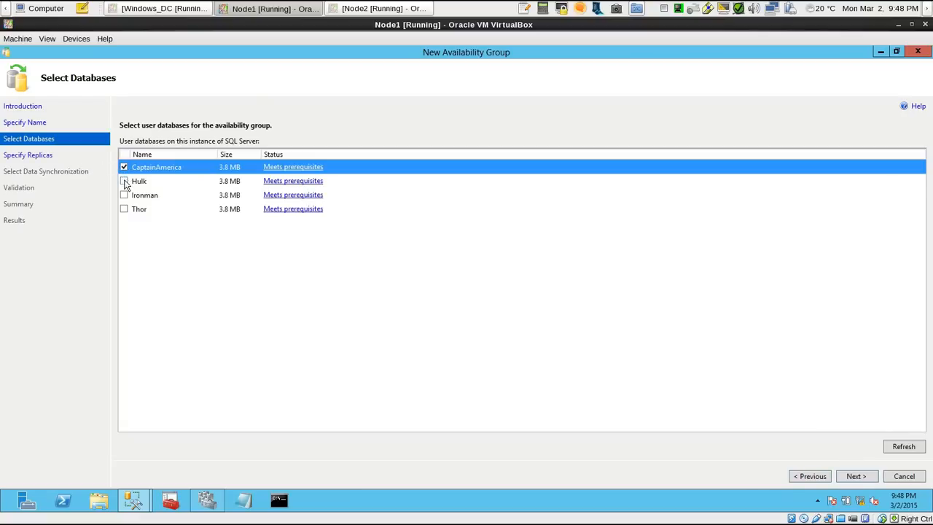
click(123, 181)
click(124, 195)
click(123, 209)
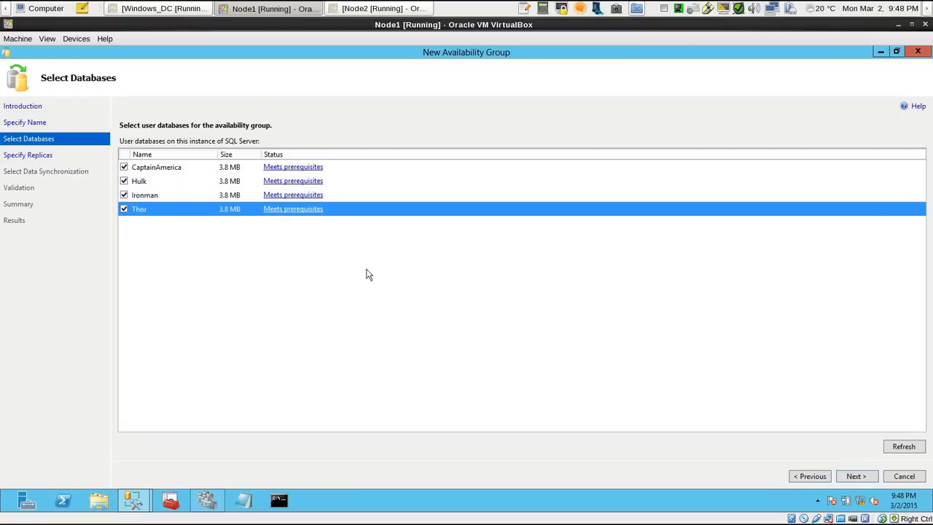
Proceed to the replica settings and add NODE2\SAMUS as a replica using Windows Authentication
click(856, 476)
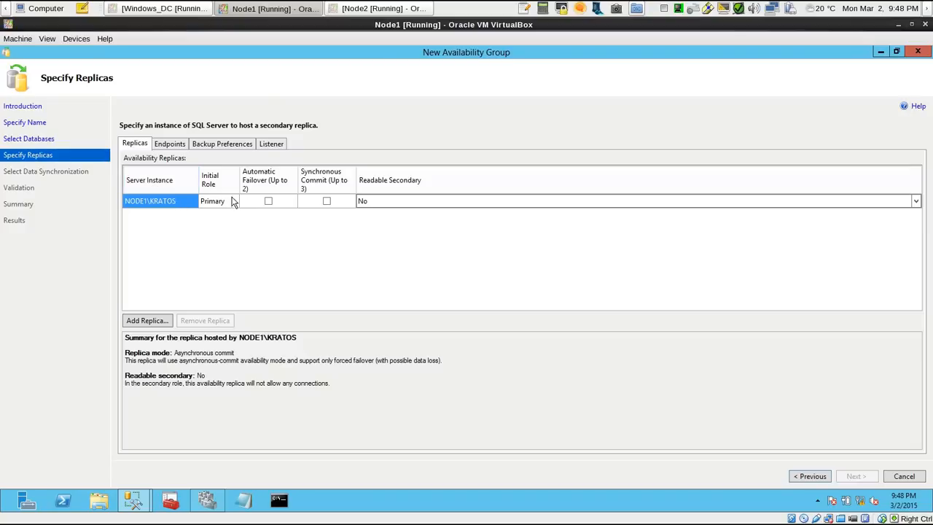
click(166, 324)
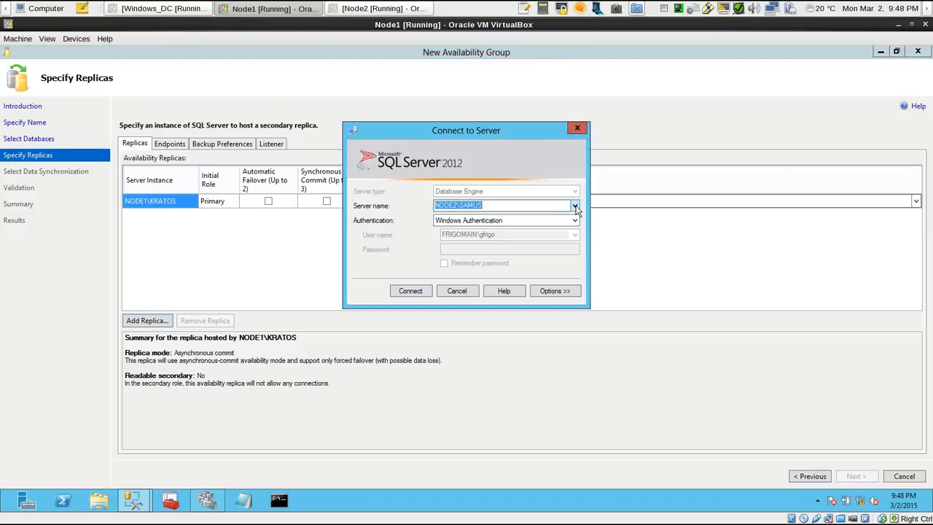
click(411, 289)
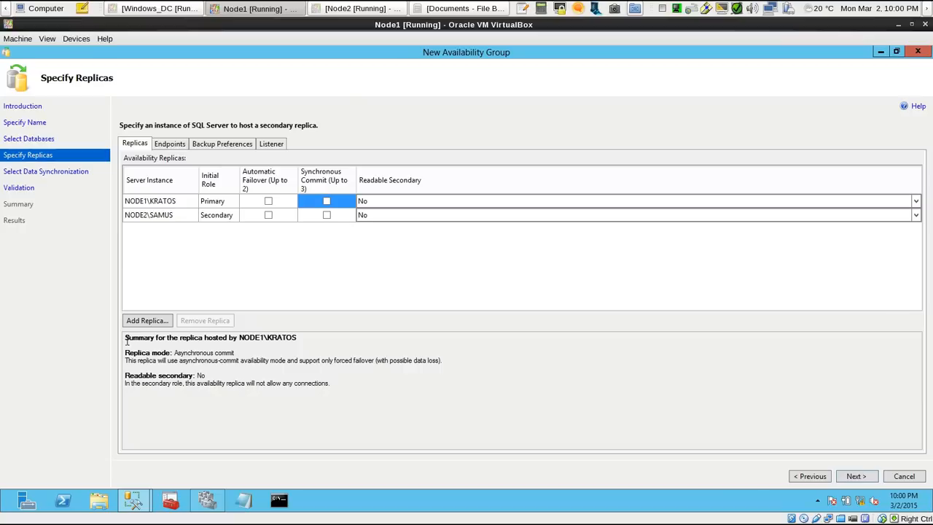
Compare the replica mode and readable secondary summaries of NODE1\KRATOS and NODE2\SAMUS
click(172, 206)
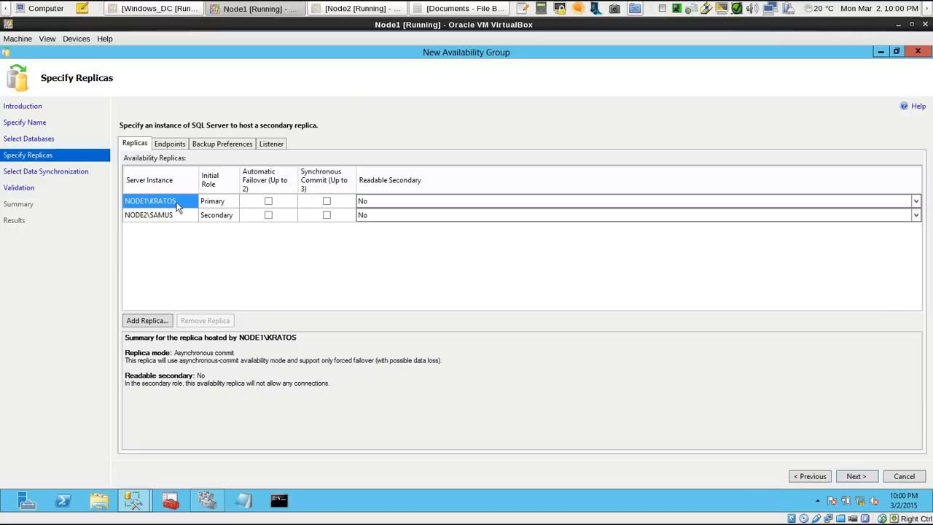
click(177, 217)
click(177, 206)
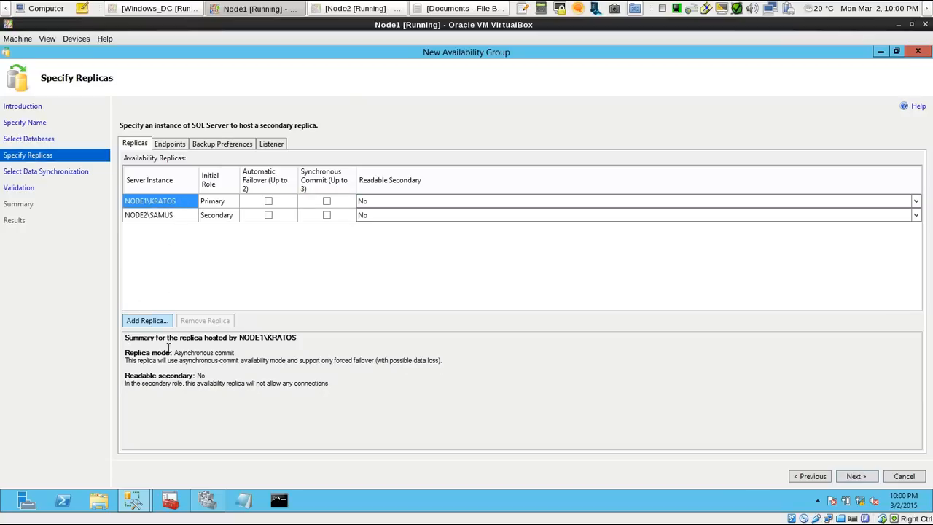
drag(127, 352, 241, 351)
click(255, 353)
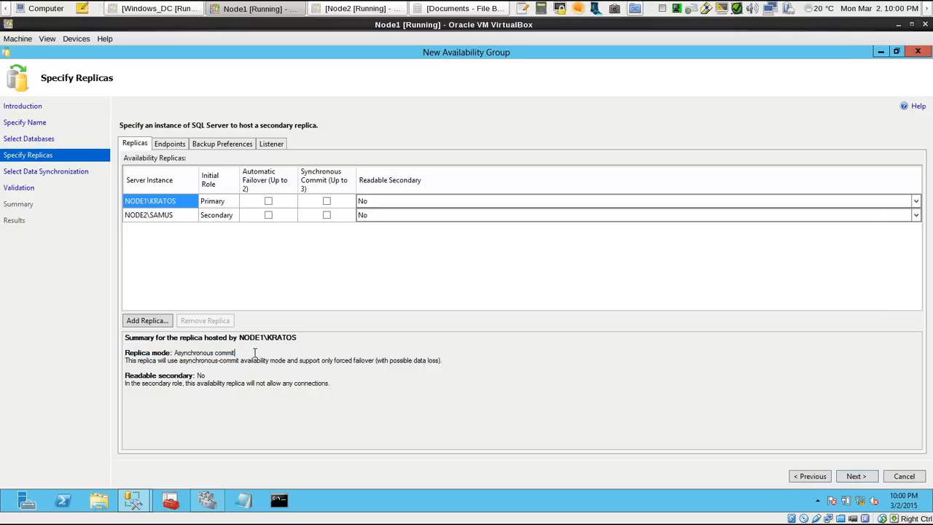
drag(127, 360, 257, 359)
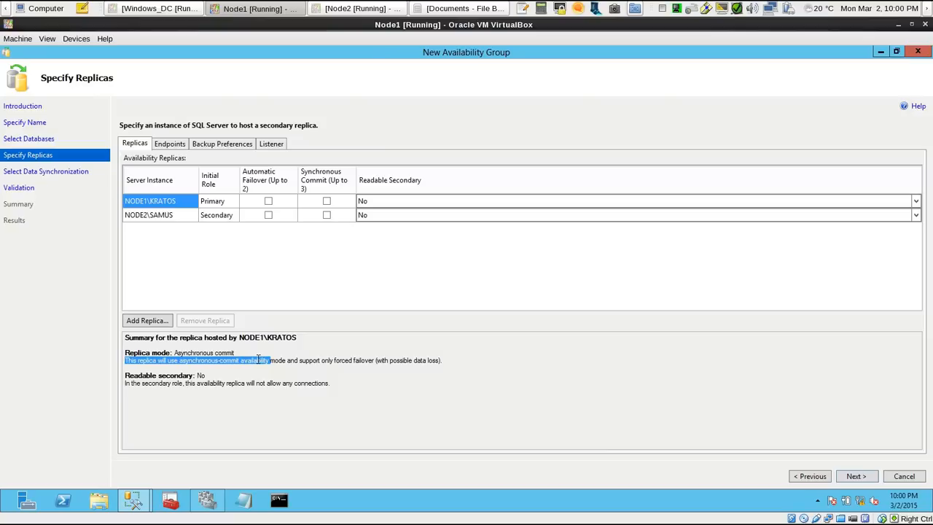
click(262, 359)
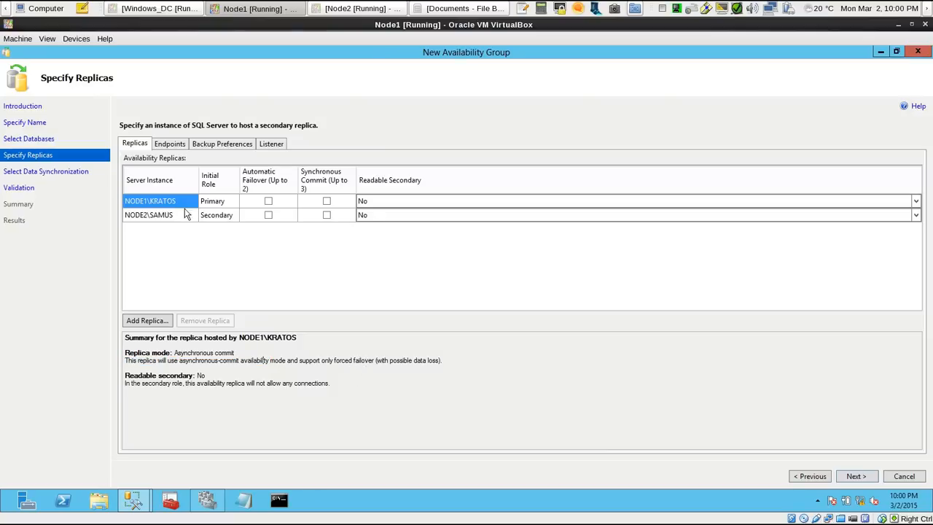
click(175, 216)
click(166, 204)
click(163, 214)
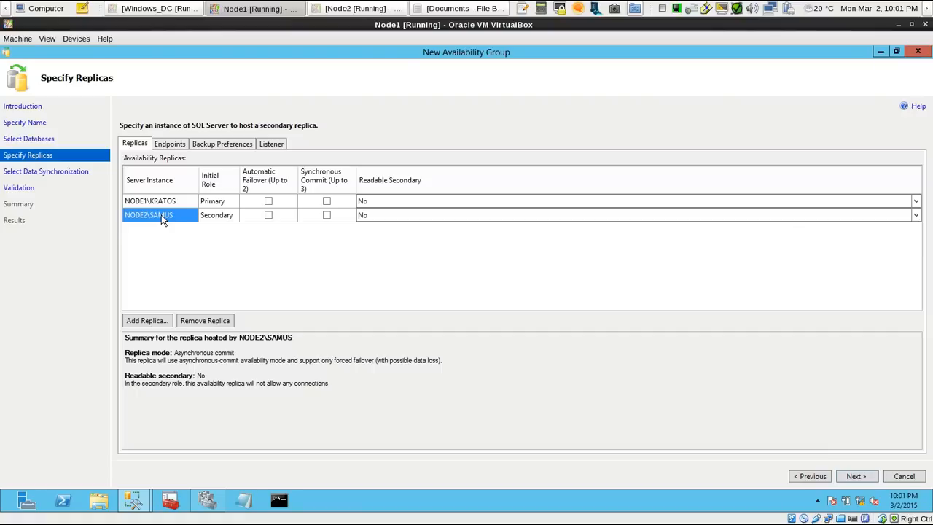
click(168, 200)
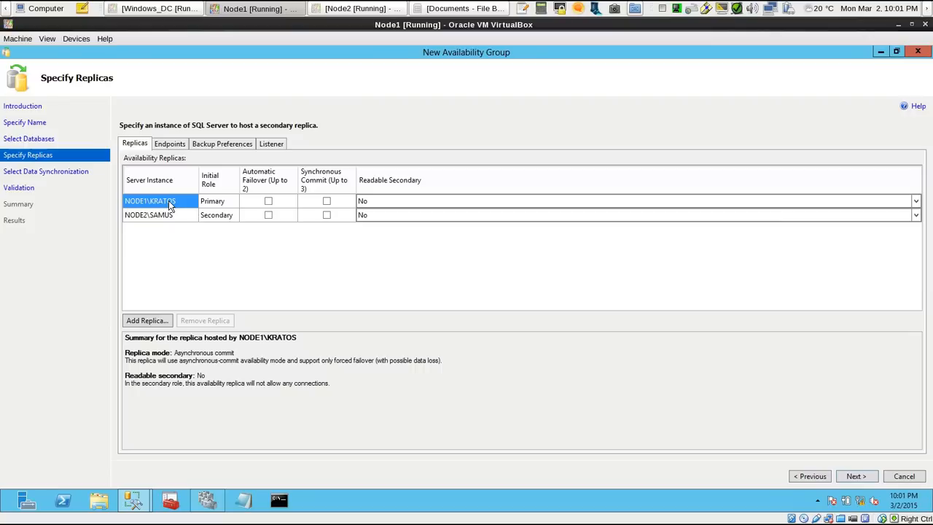
Try synchronous commit with automatic failover on NODE1\KRATOS and NODE2\SAMUS, and return both replicas to asynchronous commit
click(326, 202)
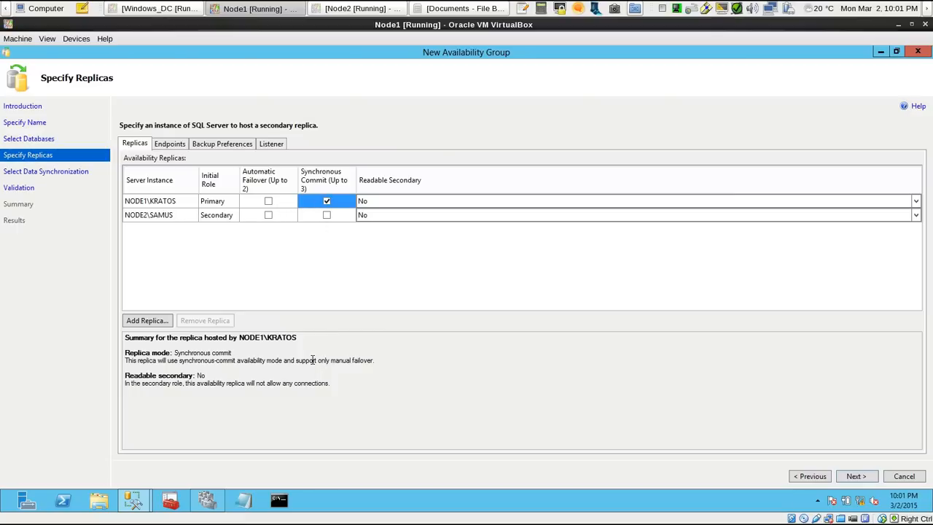
drag(296, 360, 376, 360)
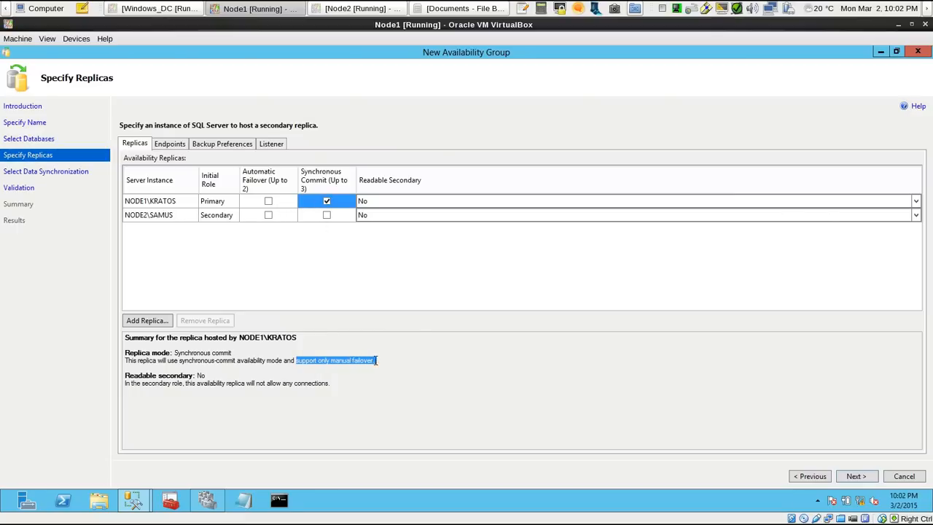
click(268, 202)
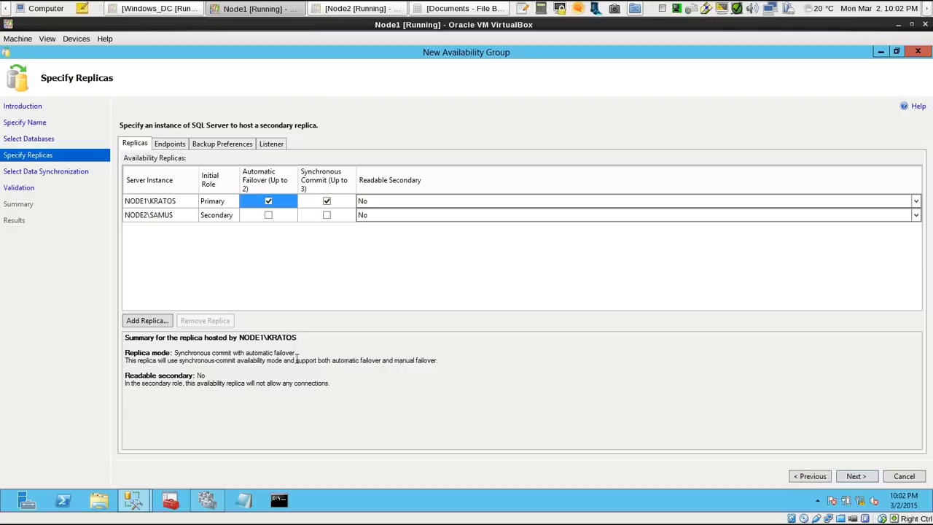
drag(255, 360, 453, 365)
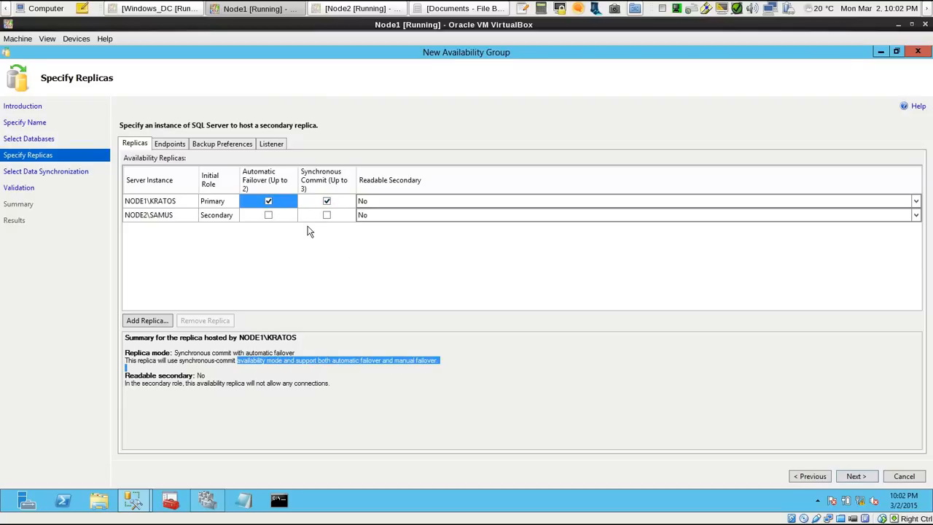
click(268, 214)
click(326, 215)
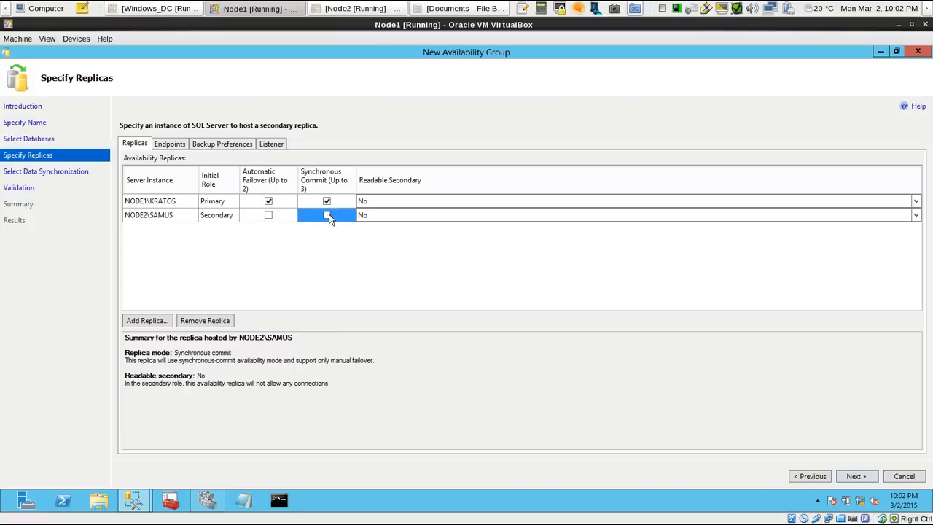
click(268, 215)
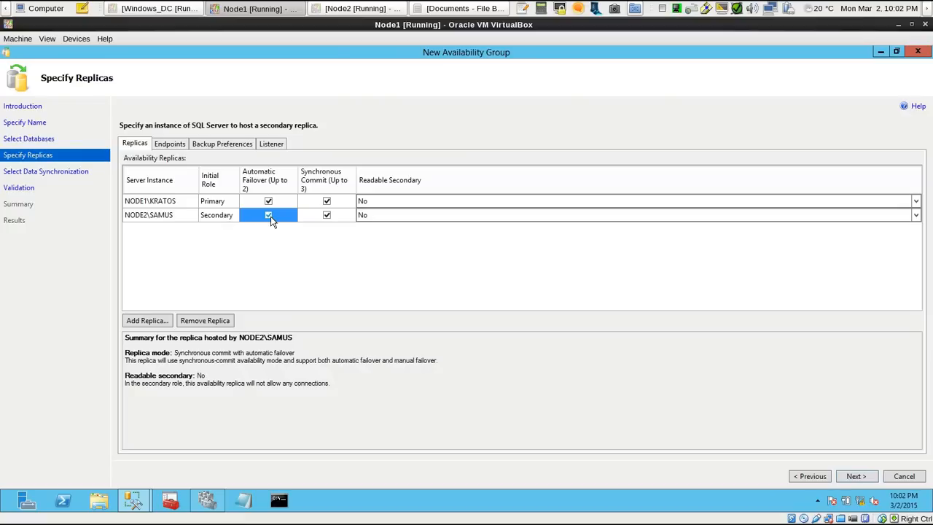
click(268, 215)
click(327, 215)
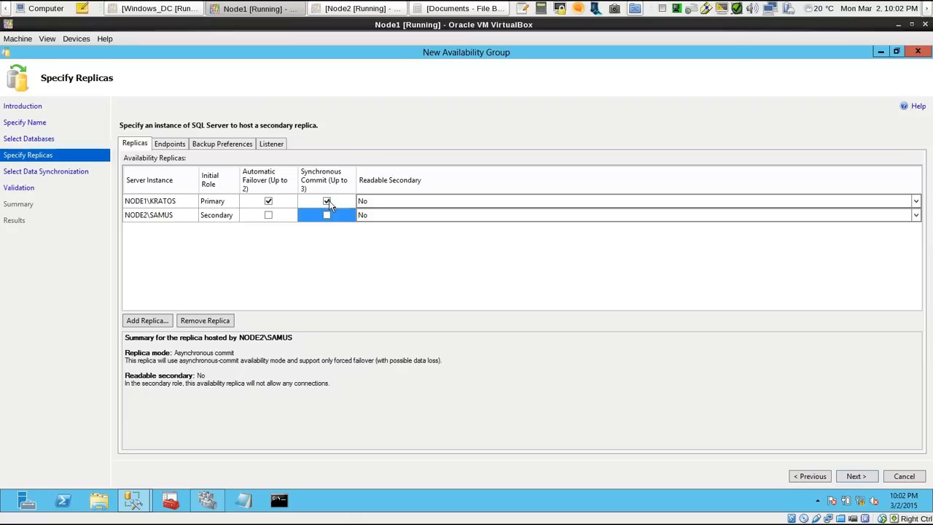
click(326, 201)
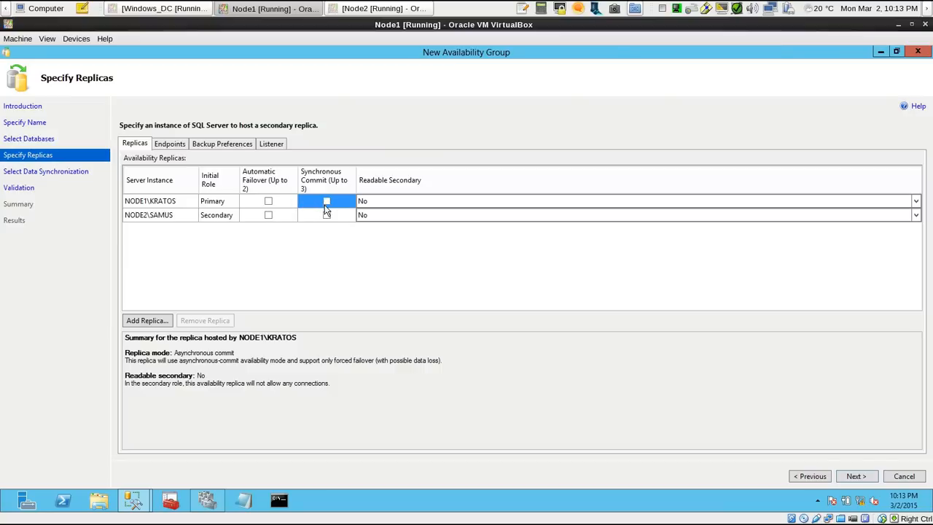
Review the endpoint values of both replicas and set the backup preference to Any Replica
click(172, 145)
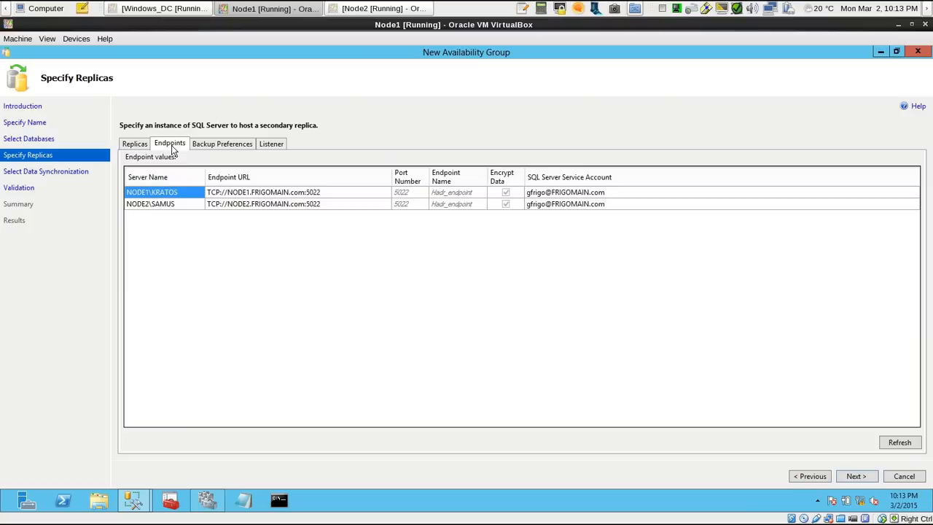
click(222, 146)
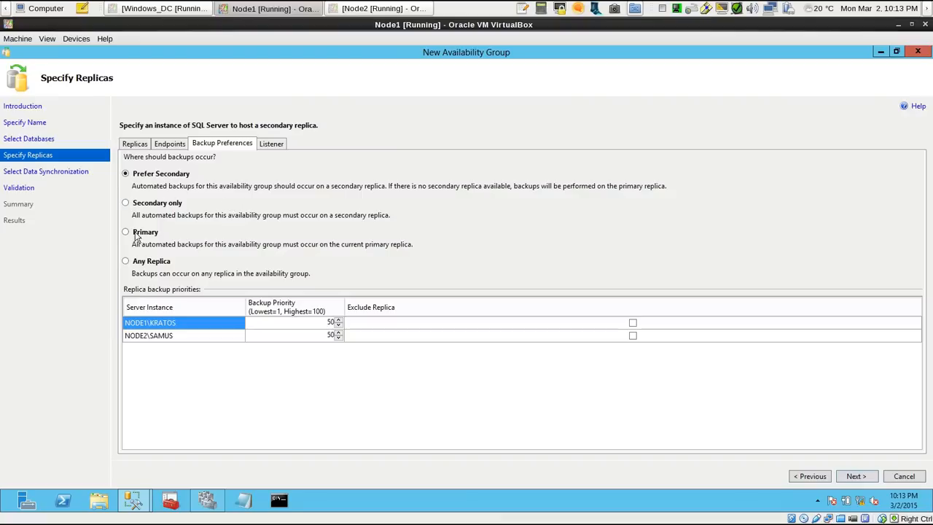
click(126, 261)
Check the listener options without creating a listener, and proceed to data synchronization using the listed endpoints
click(278, 147)
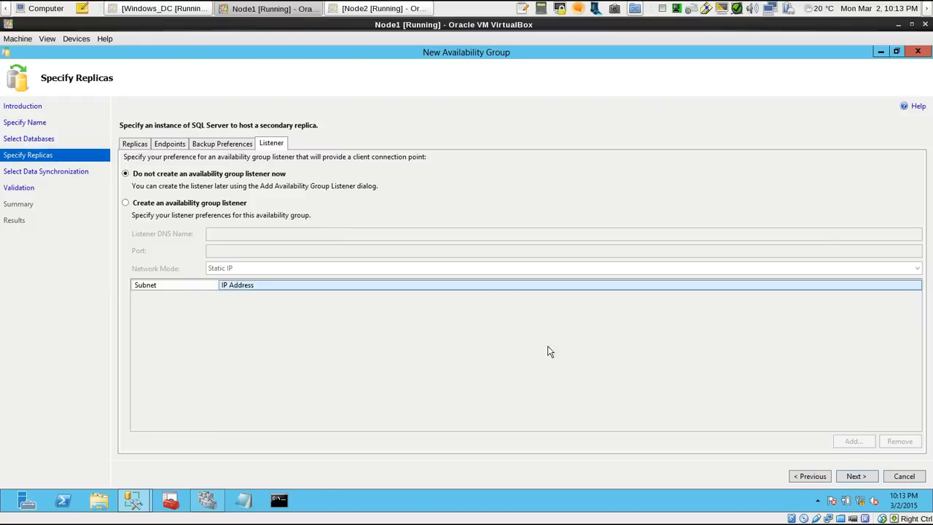
click(141, 144)
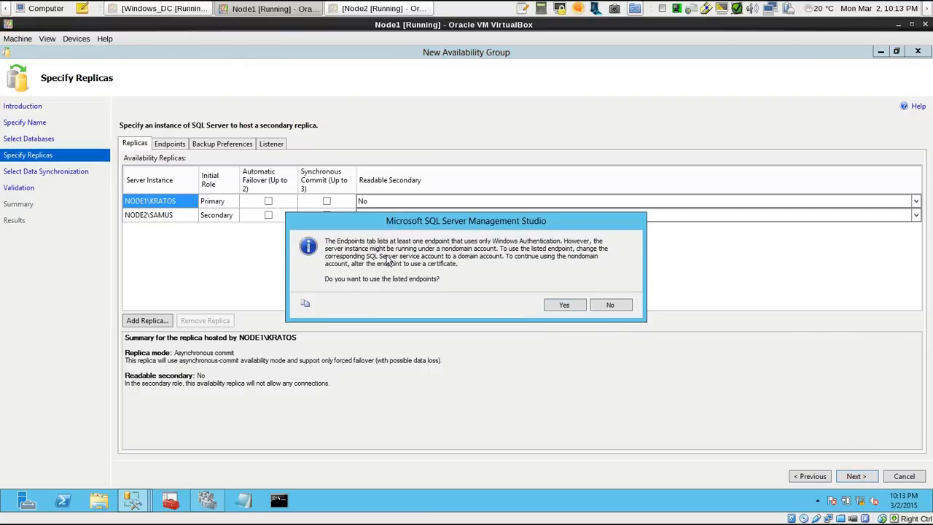
click(564, 305)
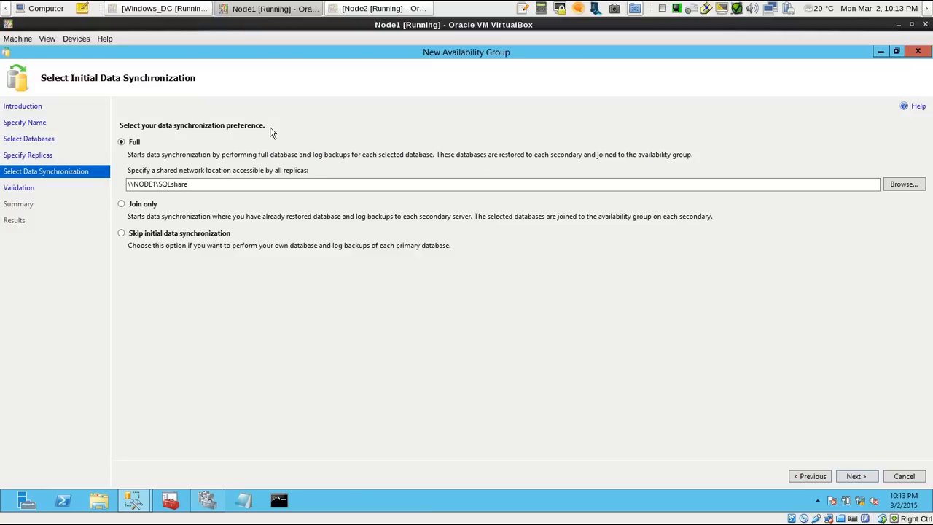
Keep Full initial data synchronization with the shared location \\NODE1\SQLshare and run the validation
click(121, 205)
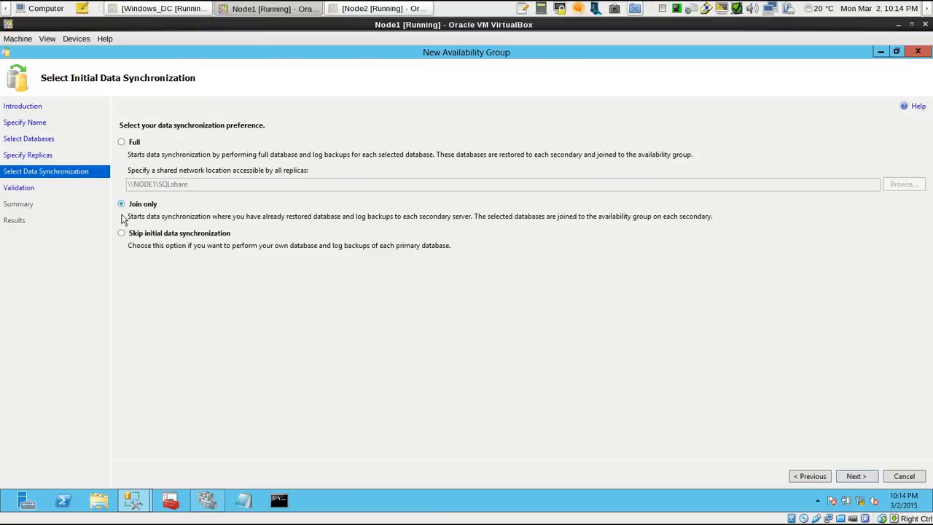
click(121, 143)
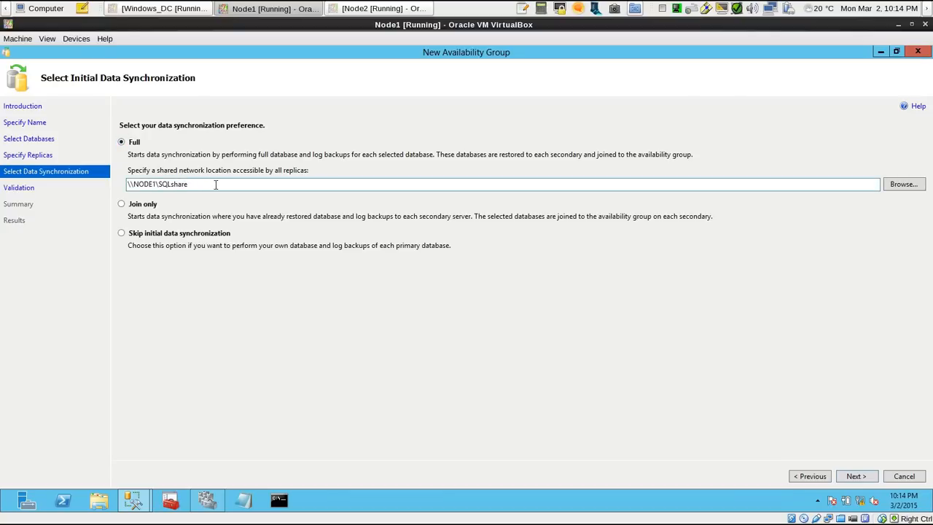
drag(216, 185, 114, 191)
click(234, 184)
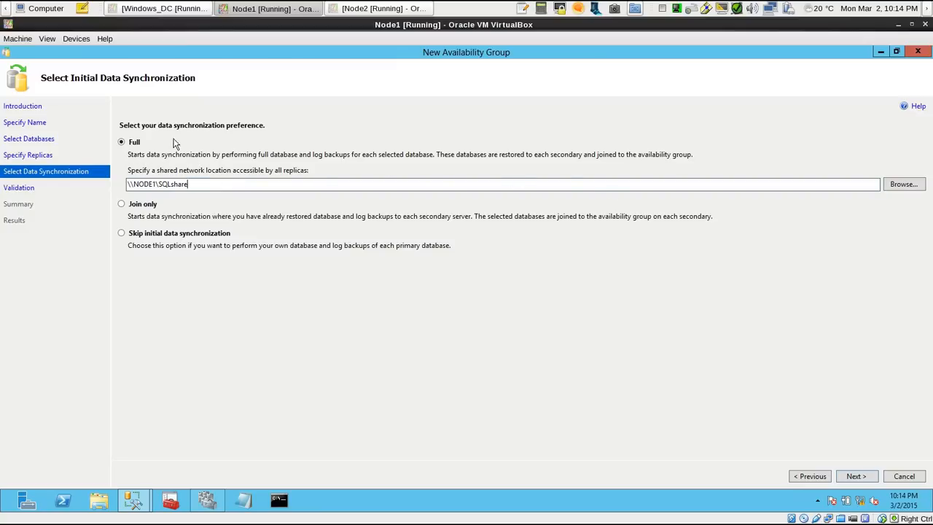
click(856, 476)
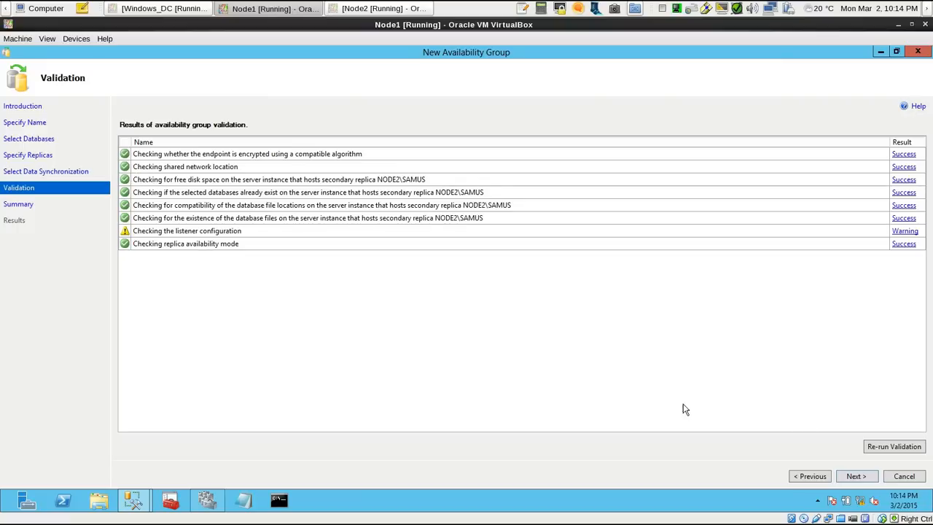
Proceed past the validation results, review the summary of choices and start creating the Avengers availability group
click(866, 481)
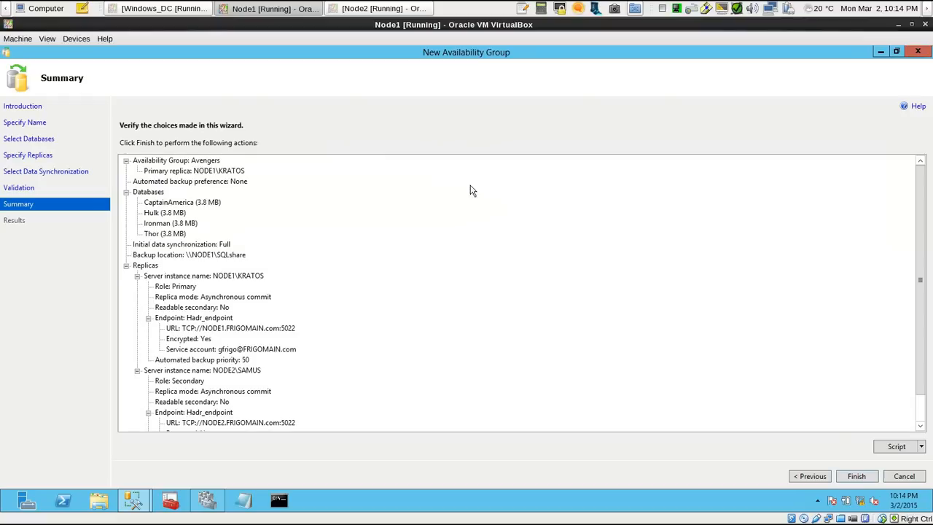
drag(919, 192, 909, 169)
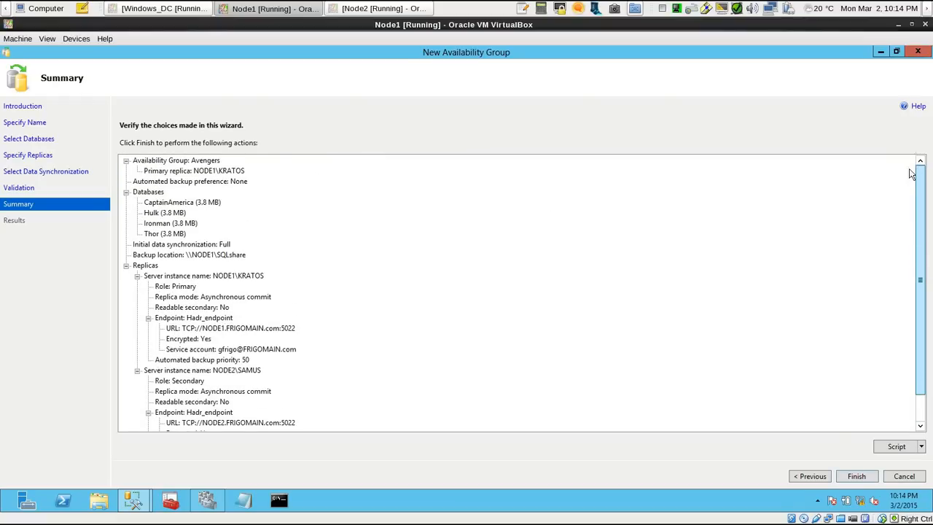
click(856, 475)
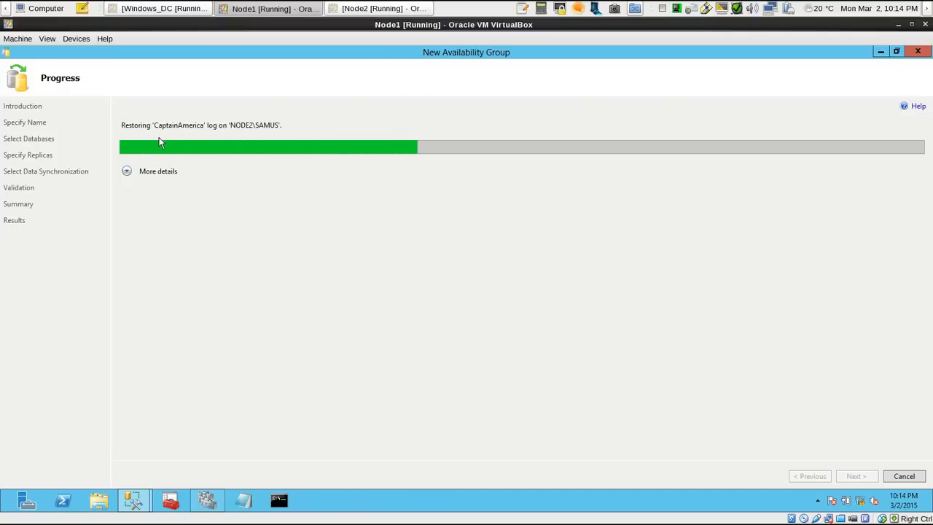
Show the creation progress details and review the backup, restore and join tasks for each database
click(126, 171)
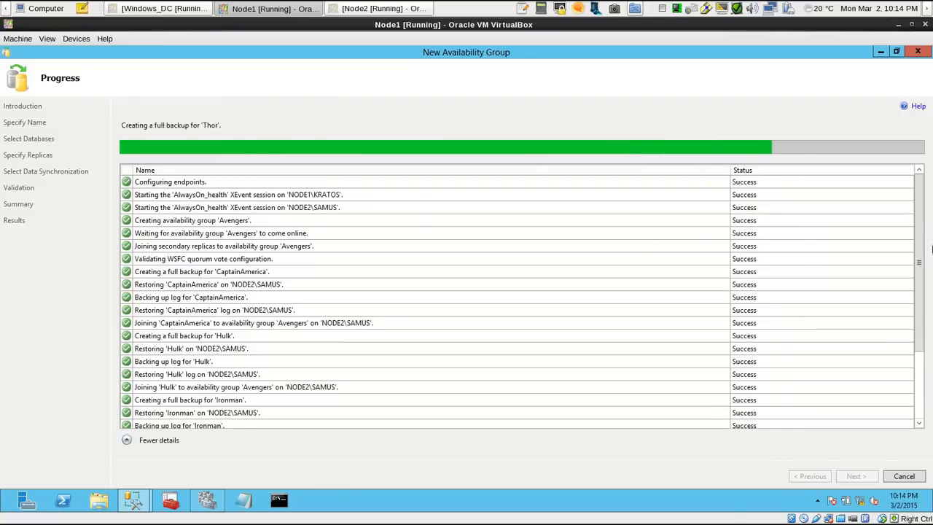
scroll(917, 263, down, 1)
scroll(917, 262, down, 1)
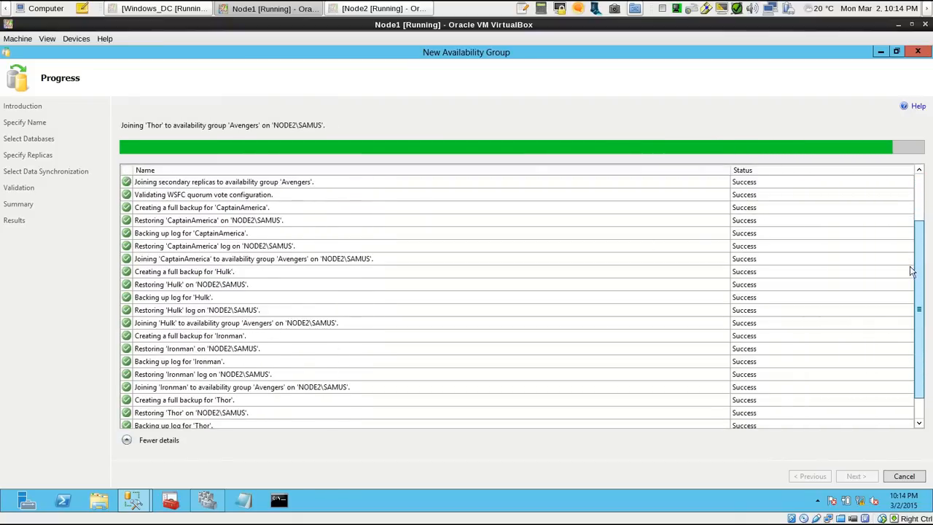
scroll(903, 233, up, 2)
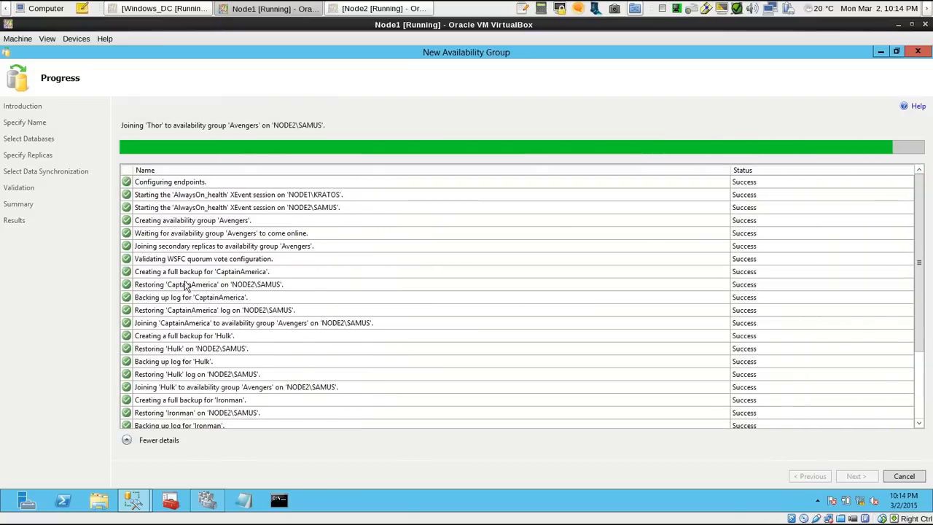
drag(918, 275, 910, 360)
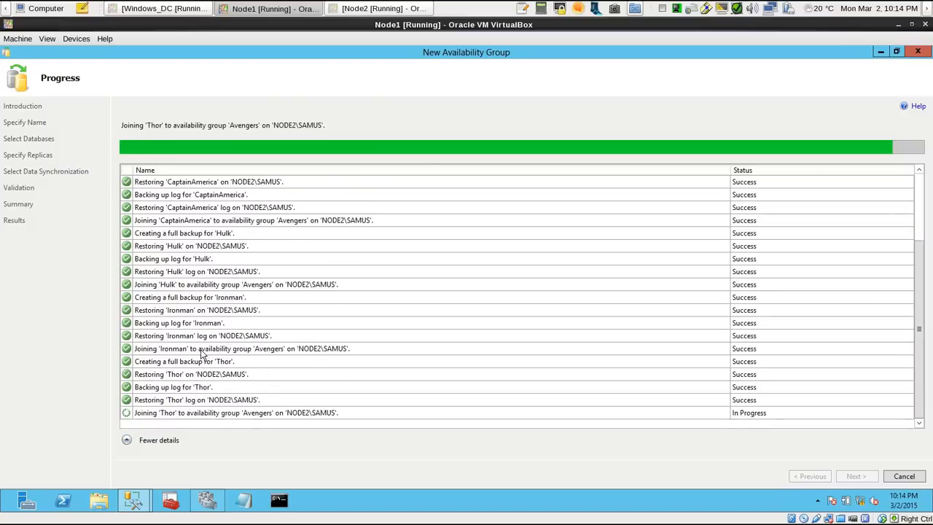
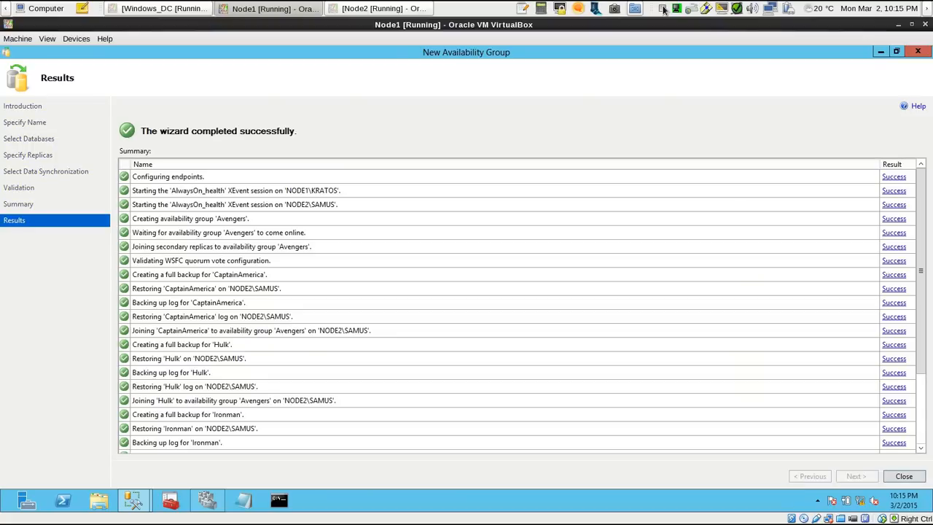
Close the completed wizard, refresh AlwaysOn High Availability on NODE1\KRATOS and expand its availability groups down to Avengers
click(904, 477)
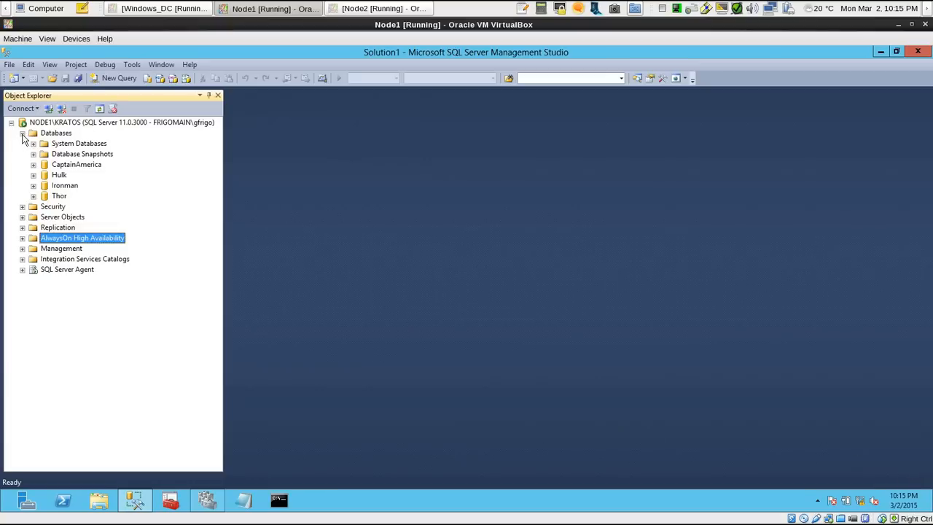
right_click(59, 237)
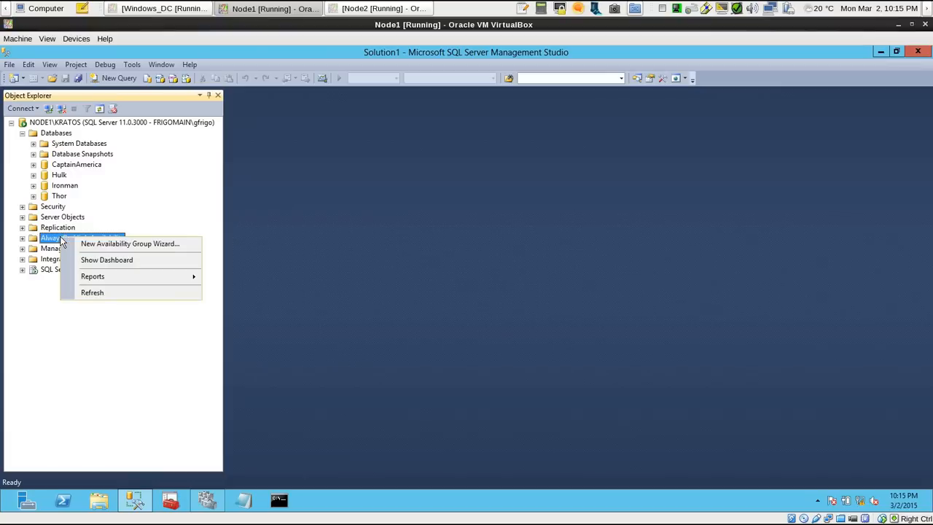
click(92, 291)
click(23, 238)
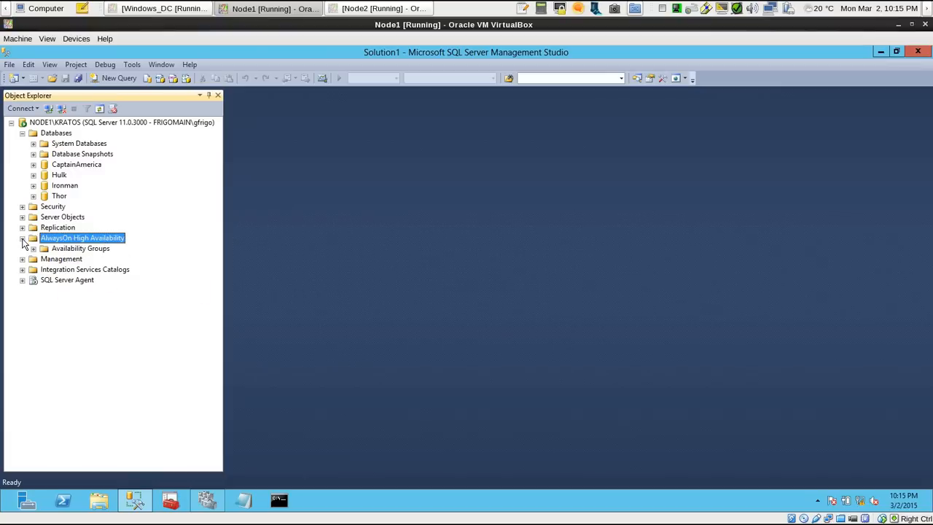
click(34, 249)
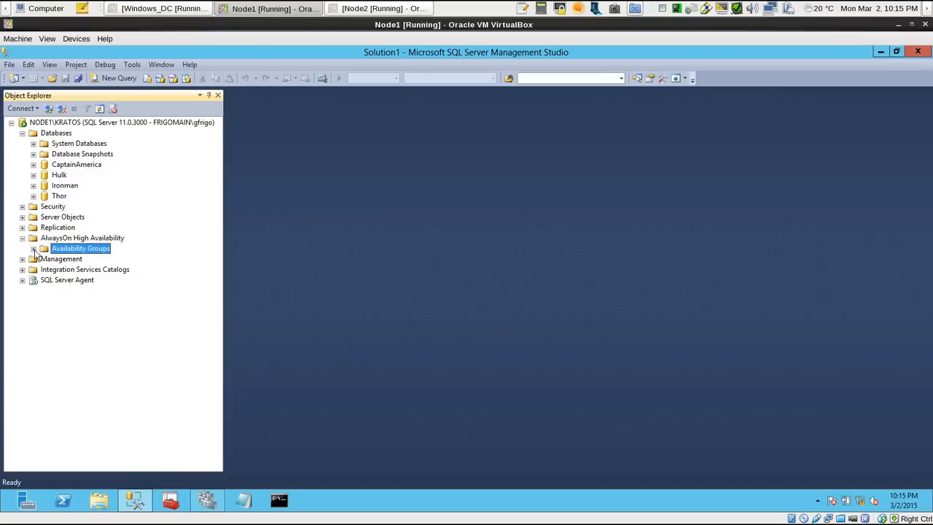
click(33, 248)
click(88, 260)
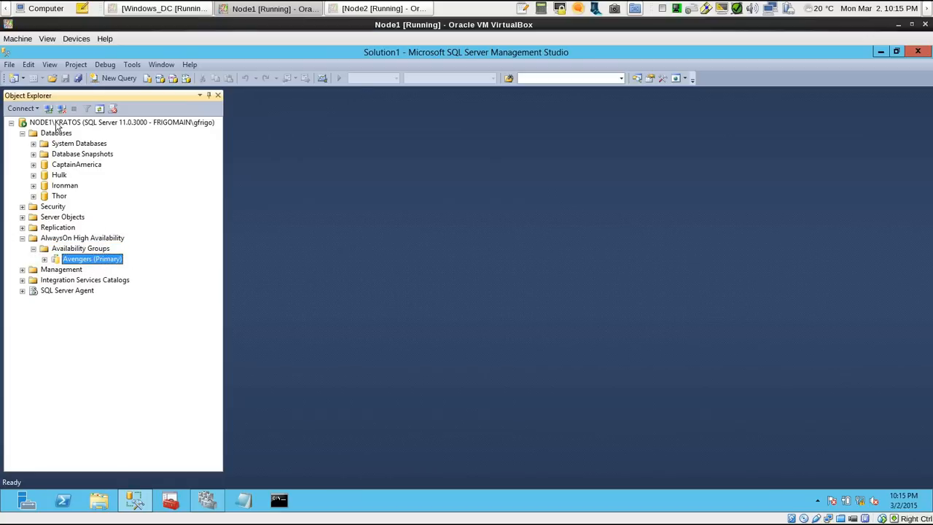
Expand the Avengers group's availability databases on NODE1\KRATOS and go through each database listed
click(44, 259)
click(56, 280)
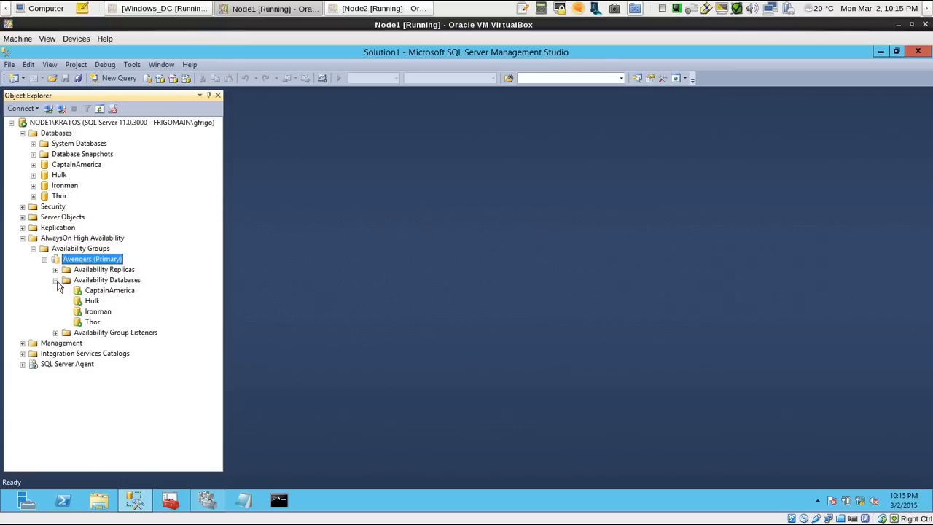
click(97, 291)
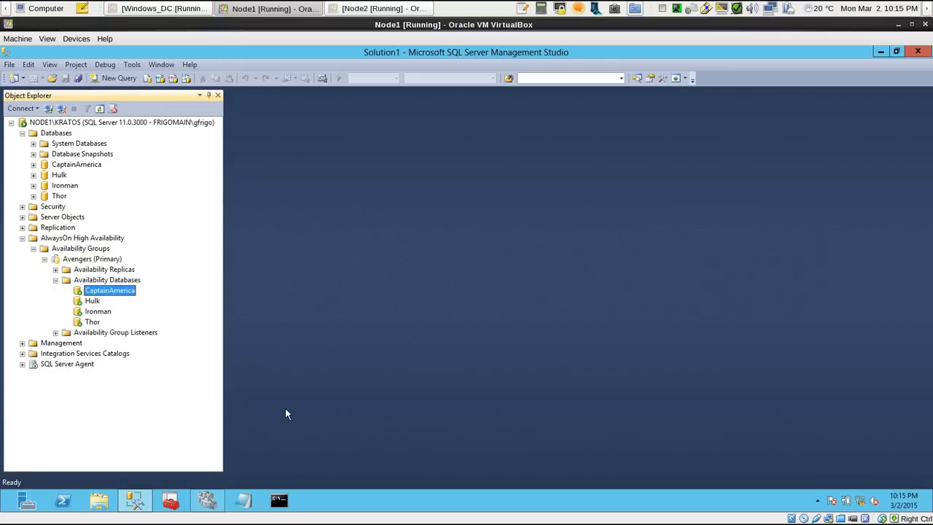
key(Down)
key(Down)
key(Down)
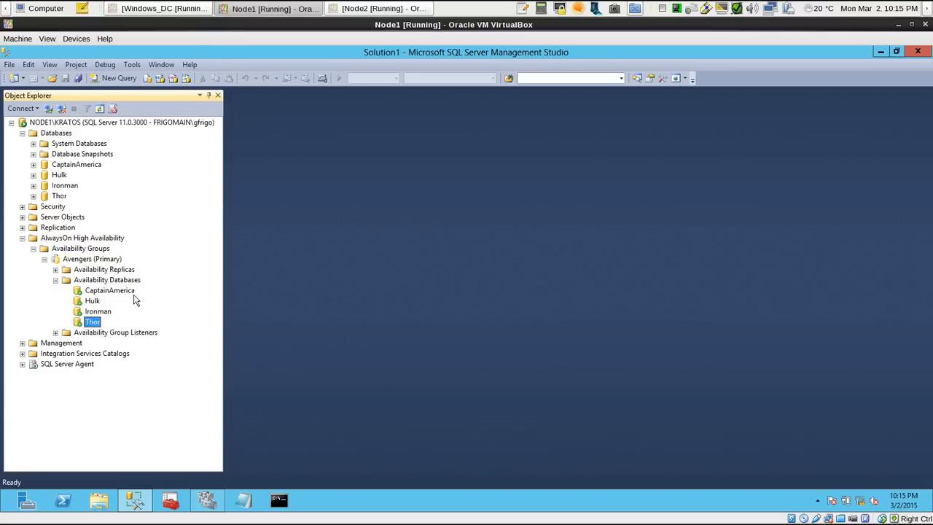
Refresh the Databases folder on NODE1\KRATOS and check the synchronization state of CaptainAmerica, Hulk, Ironman and Thor
click(57, 135)
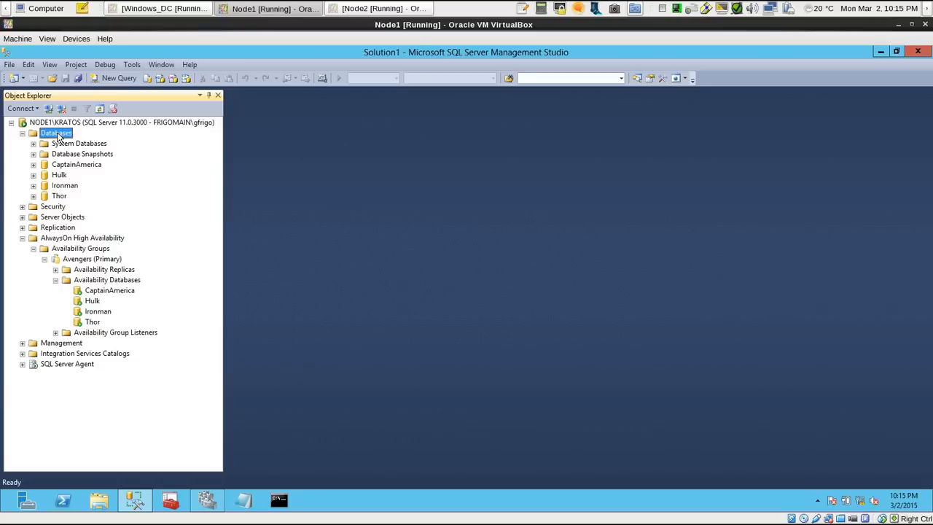
right_click(59, 136)
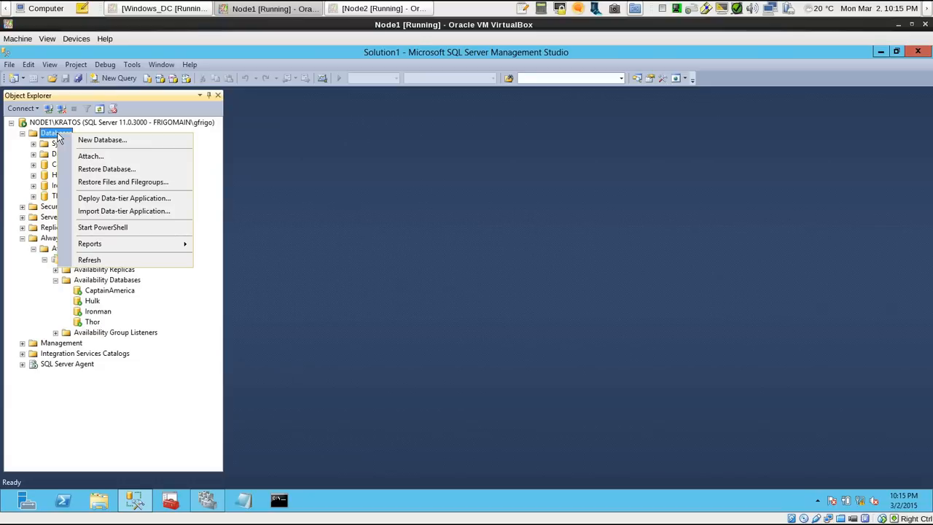
click(109, 260)
click(114, 166)
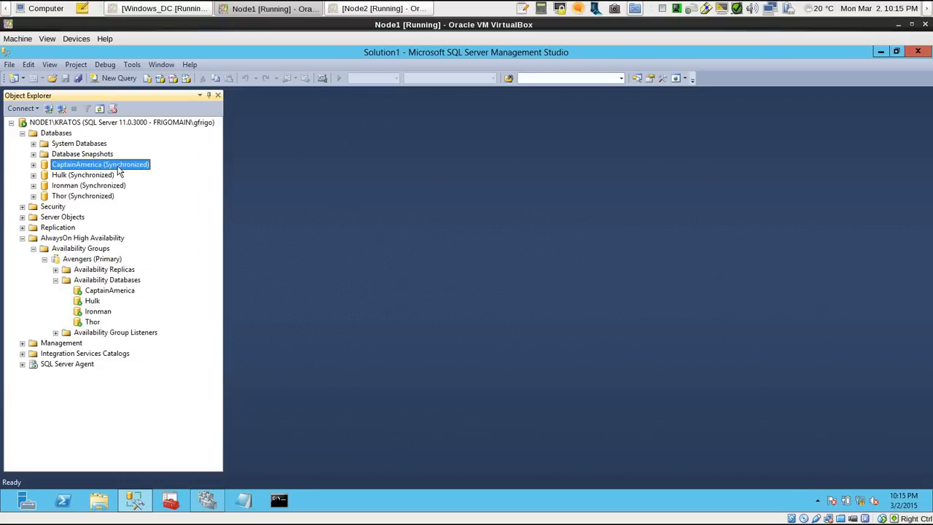
key(Down)
key(Down)
key(Down)
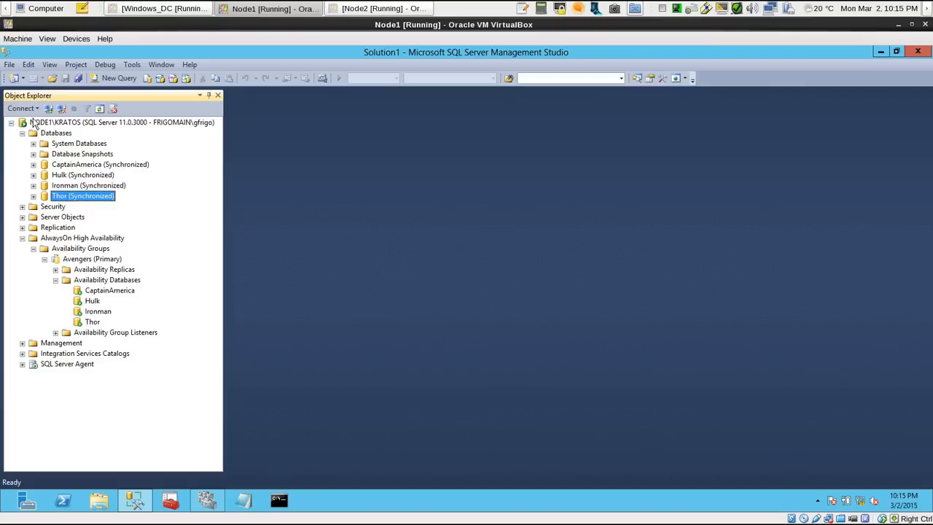
Collapse the NODE1\KRATOS tree and connect to the NODE2\SAMUS database engine with Windows Authentication
double_click(24, 123)
click(22, 108)
click(57, 121)
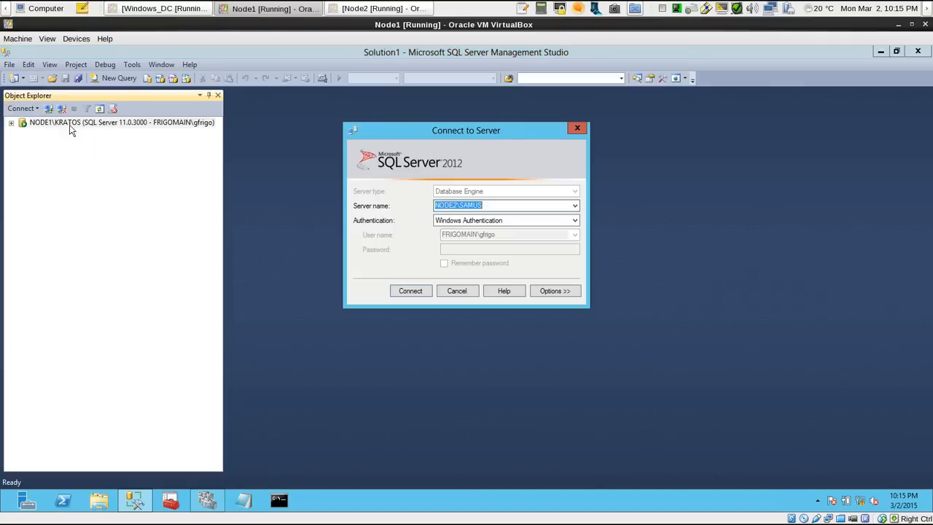
click(575, 206)
click(541, 220)
click(575, 206)
click(510, 226)
click(410, 291)
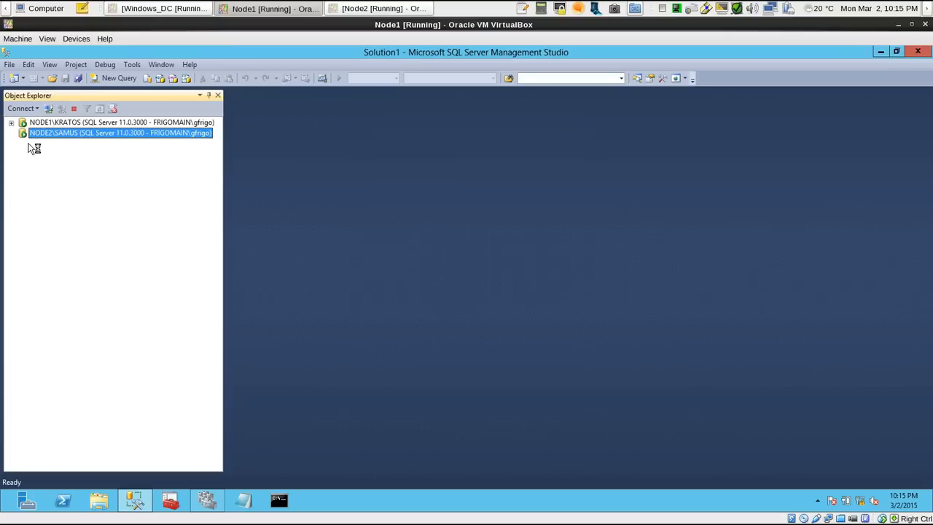
Expand the databases on NODE2\SAMUS and check the synchronization state of each of the four availability databases
double_click(32, 138)
click(22, 143)
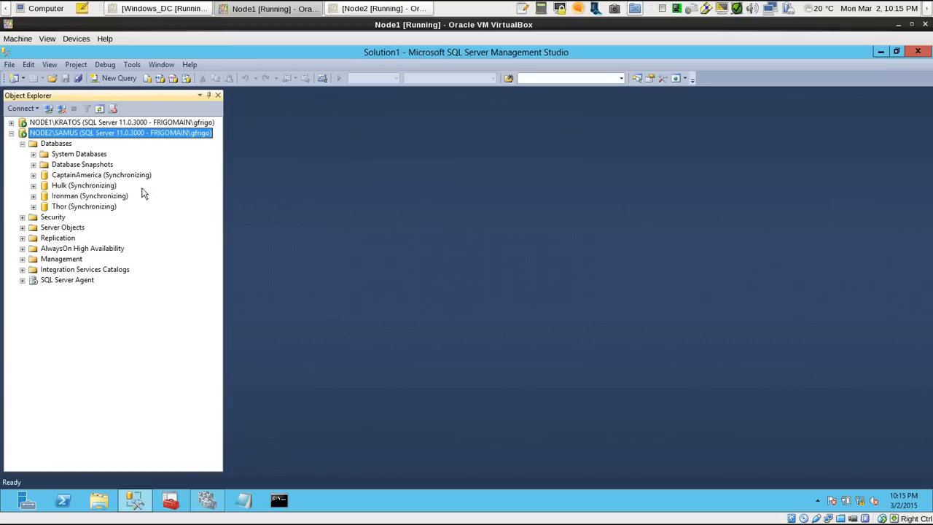
click(86, 177)
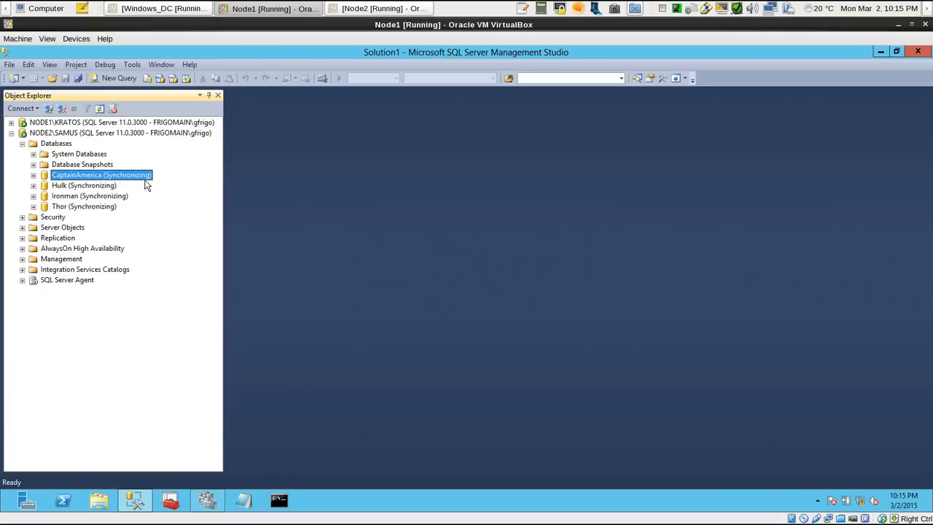
key(Down)
key(Down)
key(Down)
key(Up)
key(Up)
key(Up)
Collapse the databases on NODE2\SAMUS and expand AlwaysOn High Availability to check the Avengers group's role there
click(23, 145)
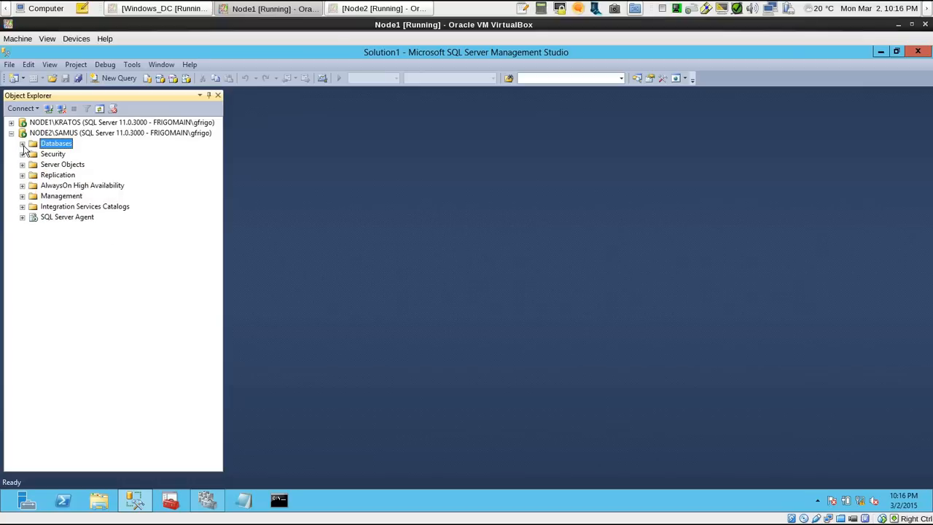
click(21, 186)
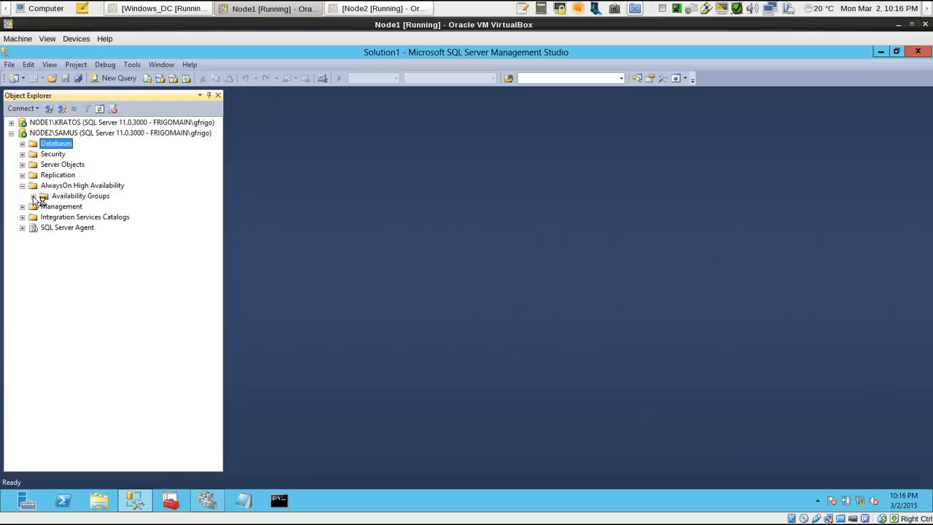
click(34, 196)
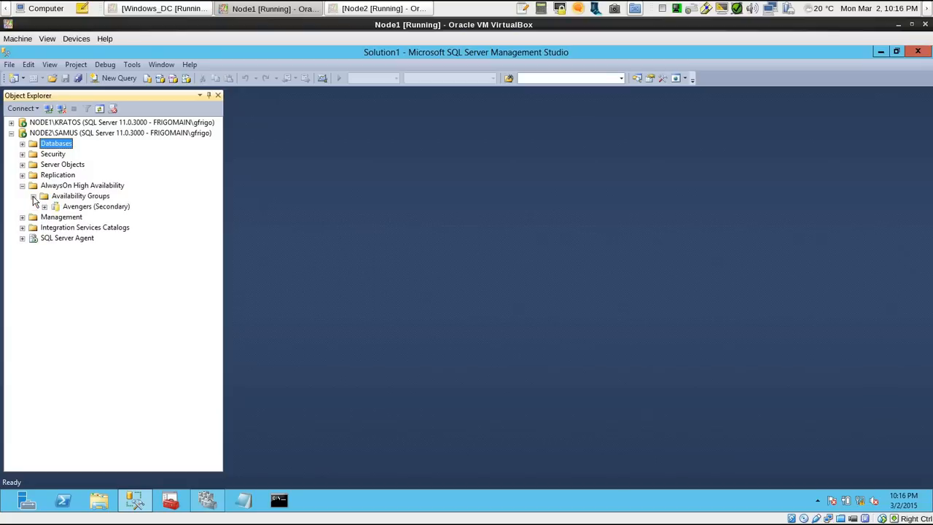
click(86, 208)
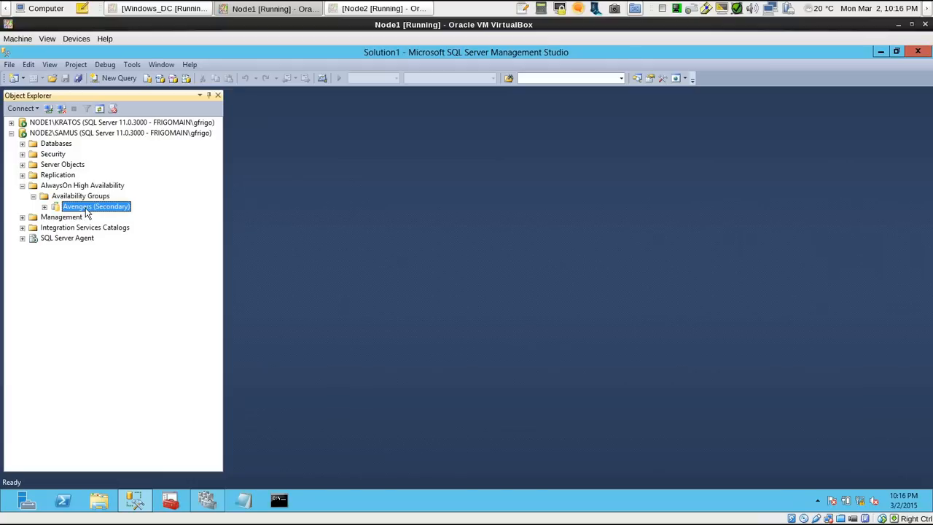
click(73, 135)
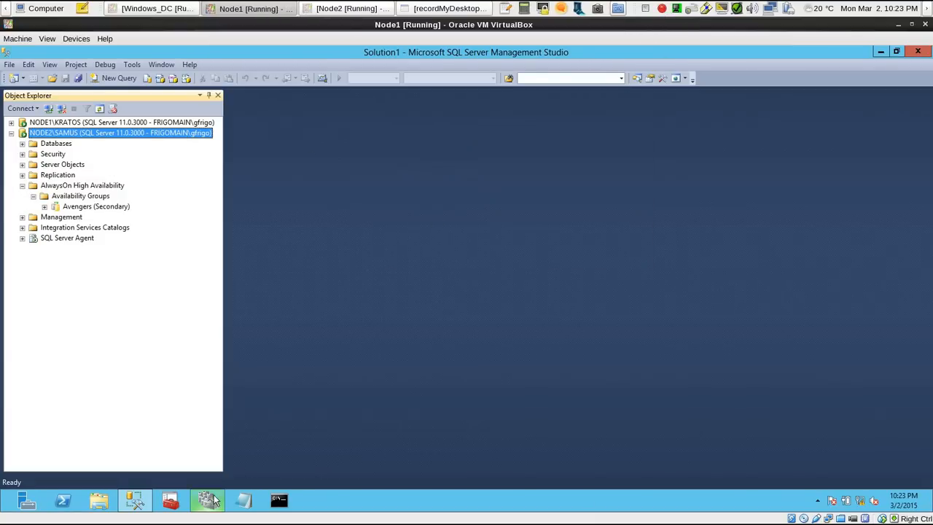
Switch to Failover Cluster Manager, compare the roles on NODE1 and NODE2, and return to SQL Server Management Studio
click(212, 499)
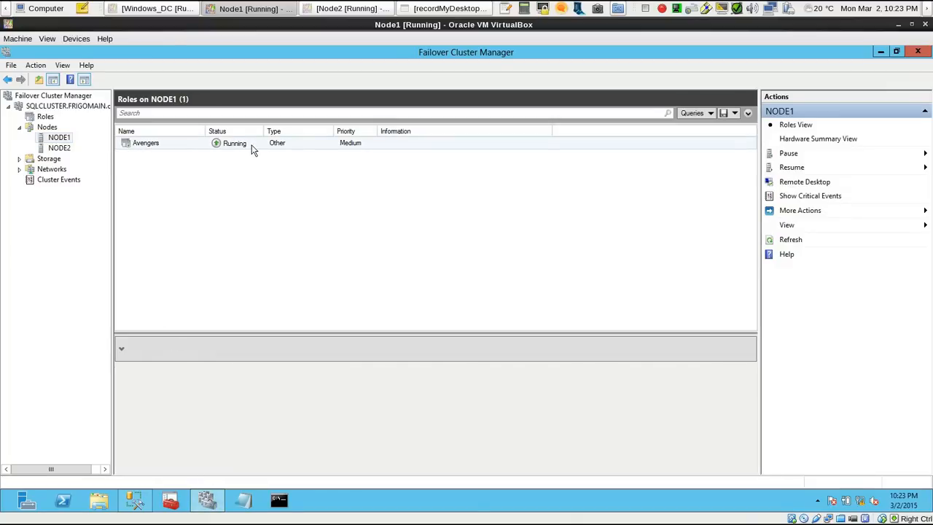
click(191, 144)
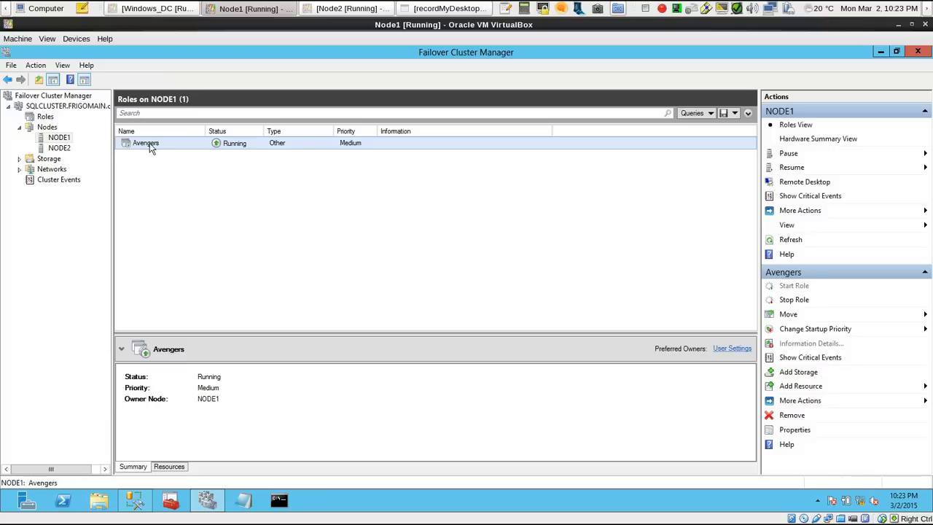
click(59, 148)
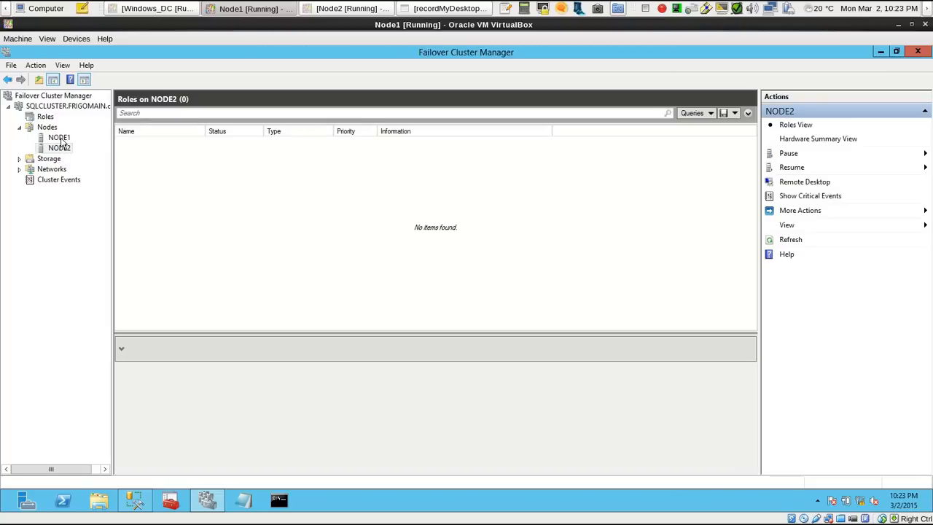
click(59, 138)
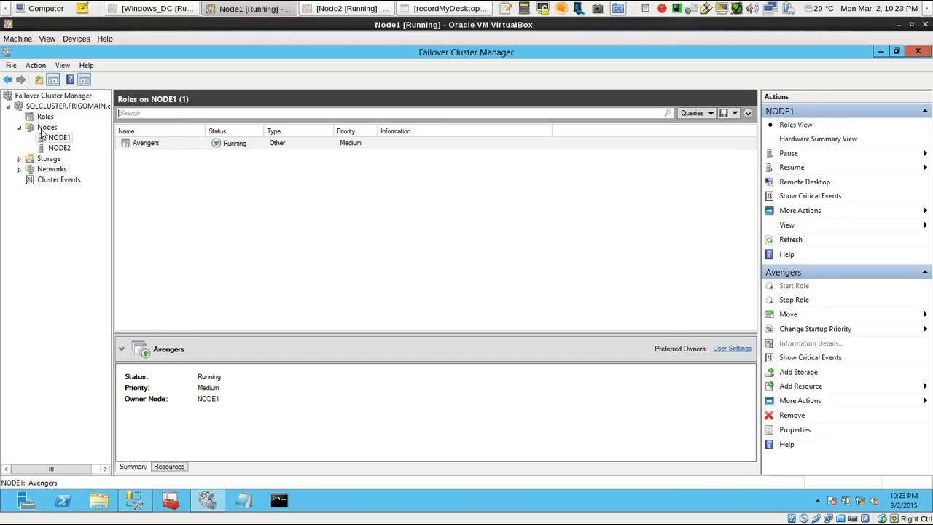
click(205, 499)
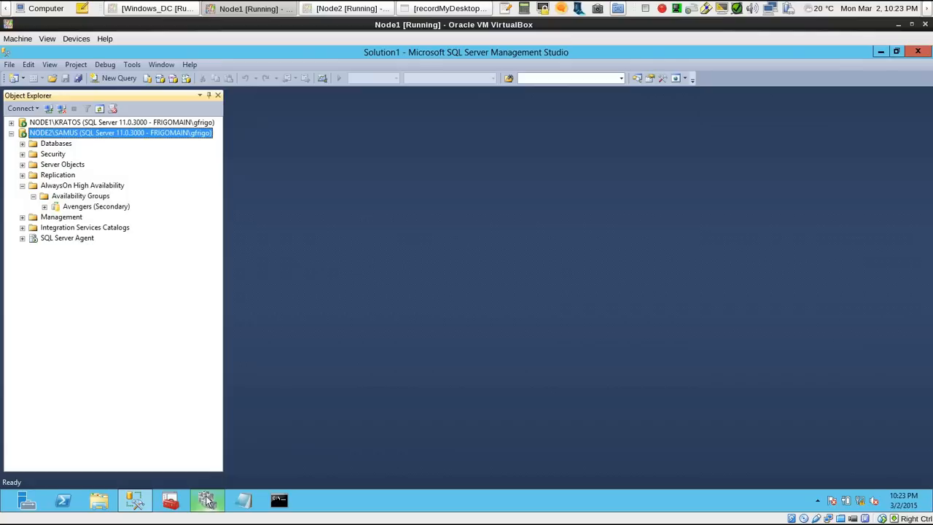
Open a new query on NODE2\SAMUS and run SELECT name,state_desc FROM sys.databases
click(111, 79)
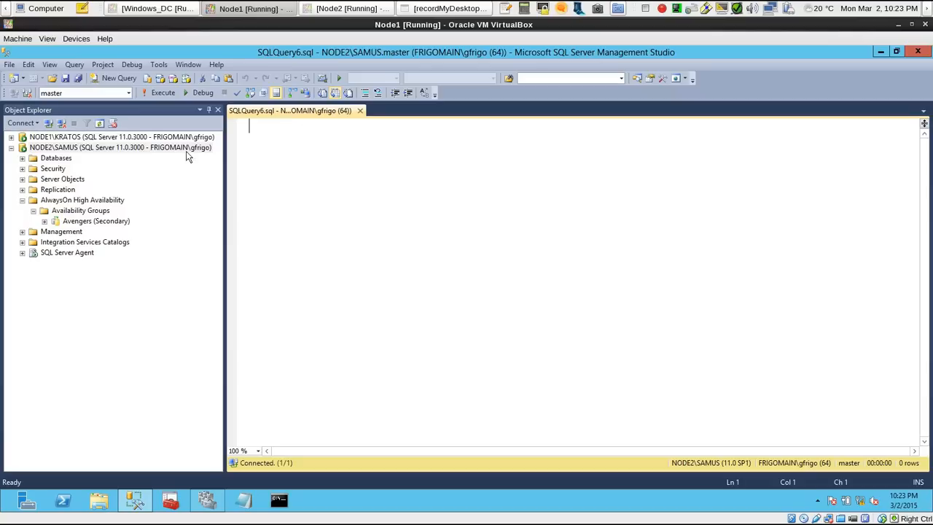
text(SELECT)
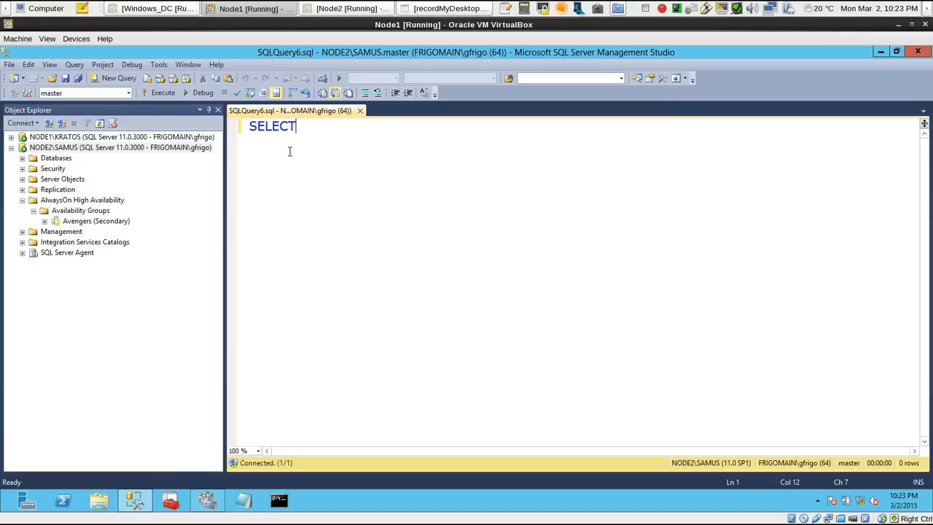
text( name,state_de)
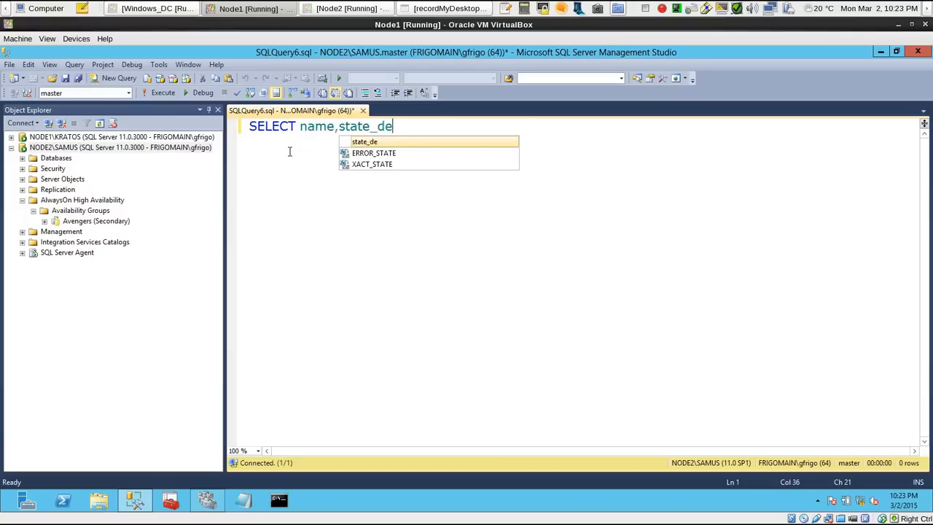
text(sc FROM sys.data)
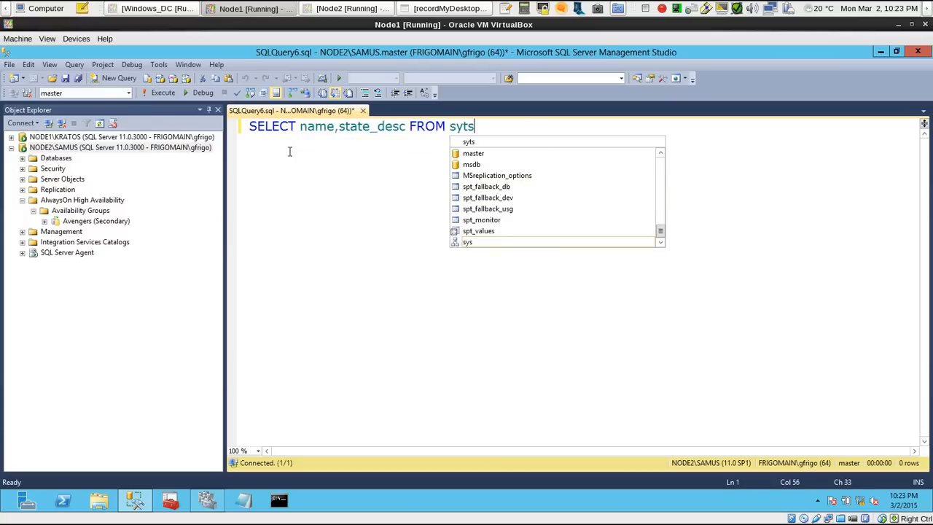
text(vas)
key(BackSpace)
key(BackSpace)
key(BackSpace)
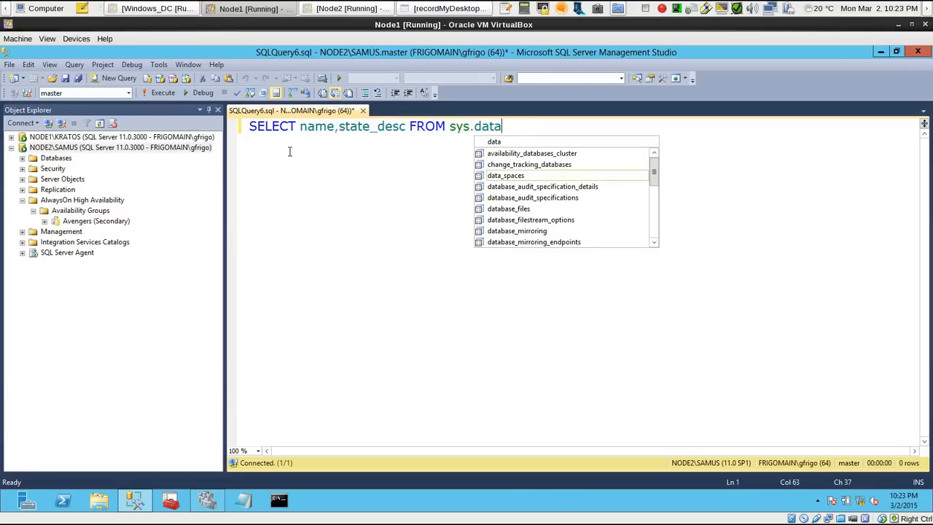
text(bases)
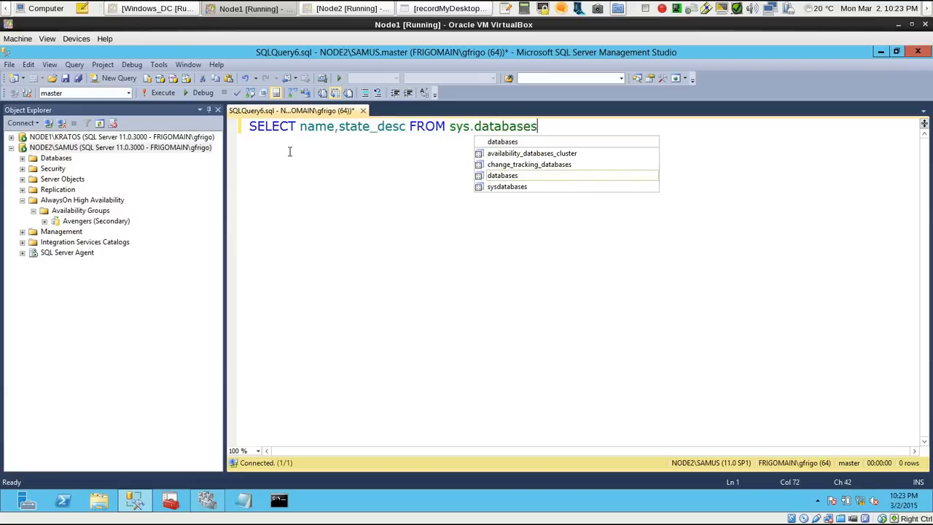
key(F5)
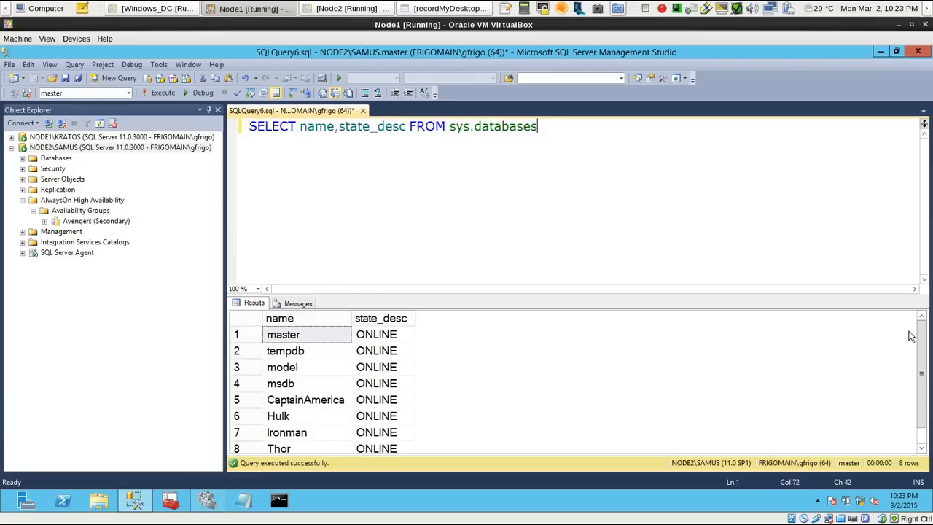
Examine the state_desc values for CaptainAmerica, Hulk, Ironman and Thor in the query results
drag(920, 341, 921, 357)
click(328, 386)
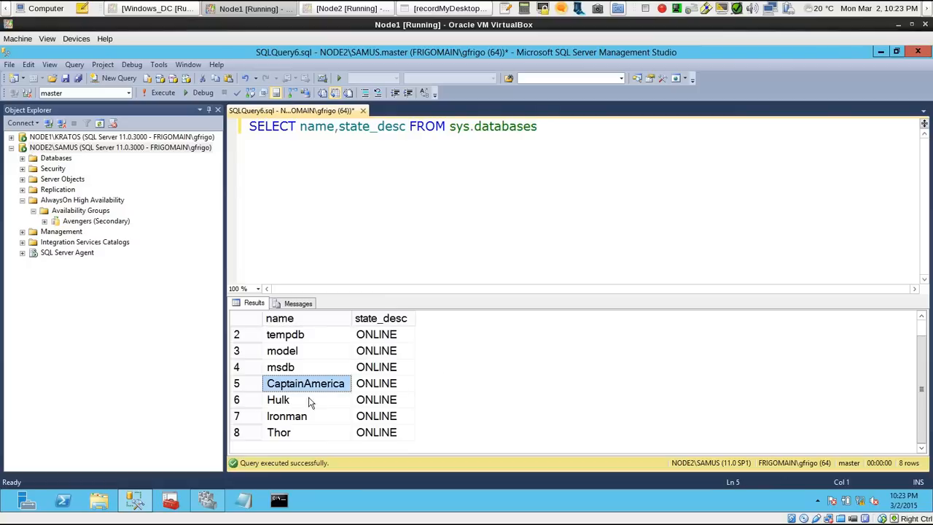
click(308, 400)
click(300, 416)
click(298, 433)
click(293, 370)
click(296, 385)
click(297, 416)
click(298, 432)
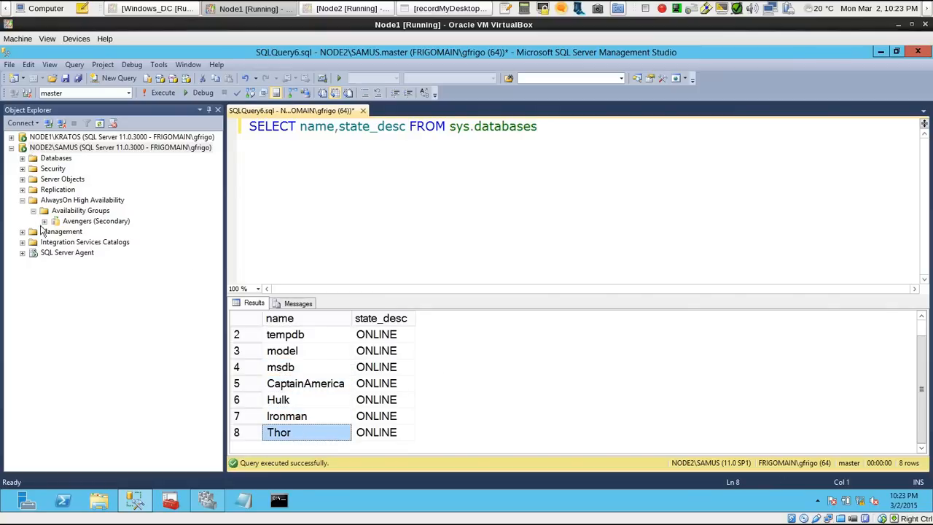
Add the statement USE Ironman followed by GO below the existing NODE2\SAMUS query and run only those two lines
click(560, 133)
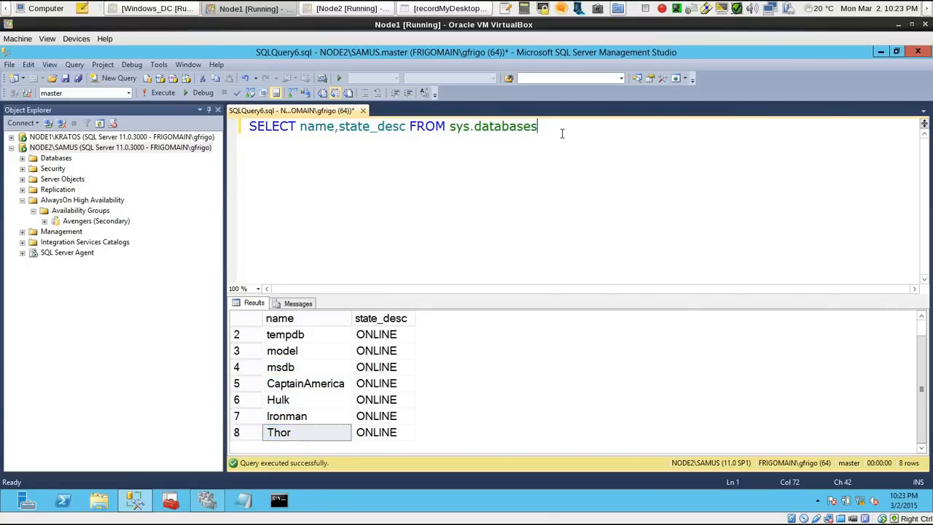
key(Return)
key(Return)
text(USE)
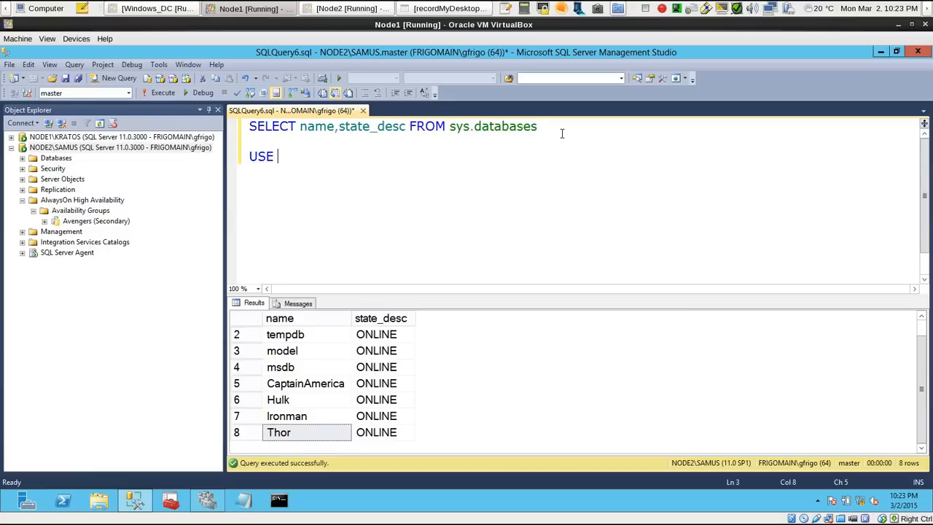
text( Ironman)
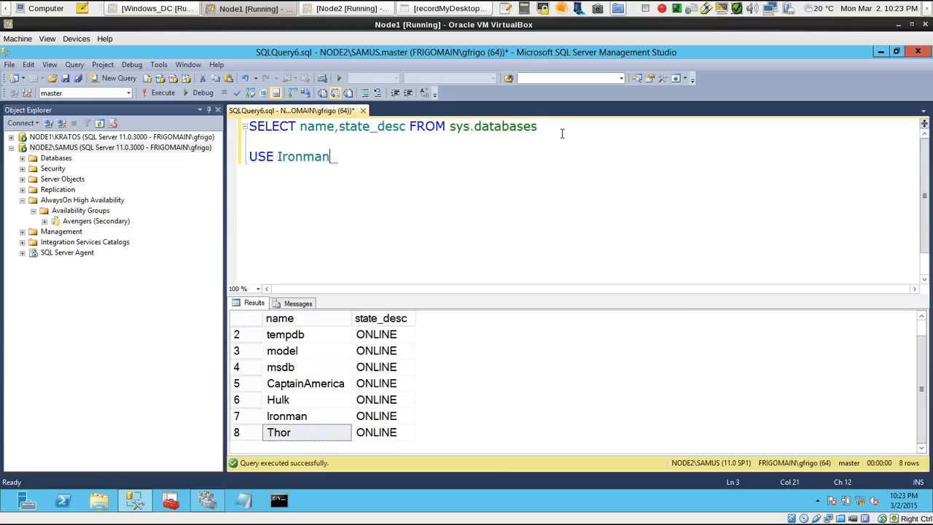
key(Return)
text(GO)
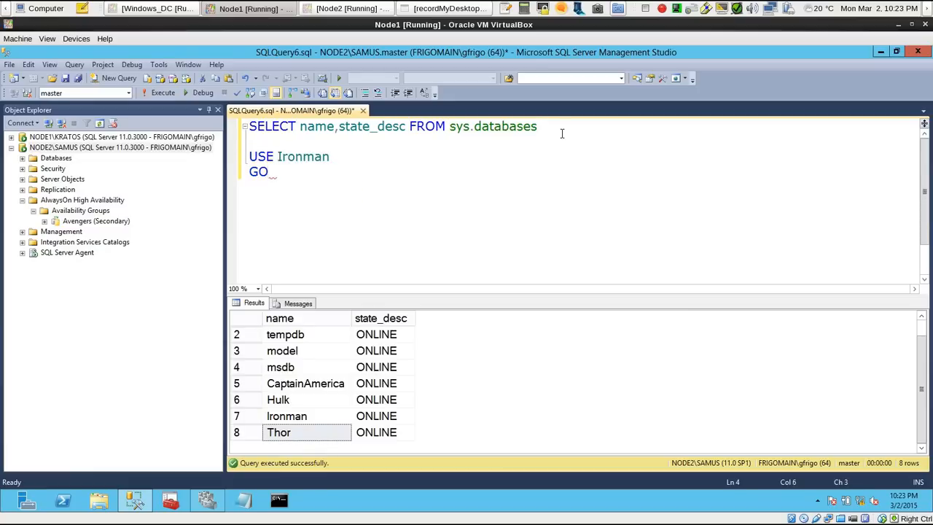
drag(343, 176, 249, 156)
click(158, 92)
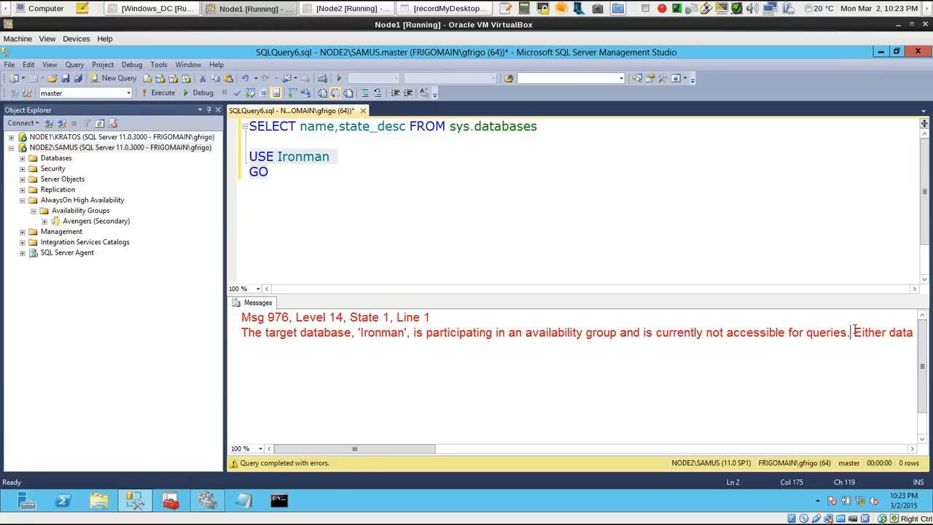
Break the error message into separate lines after its first two sentences and read the part about data movement and read access
key(Return)
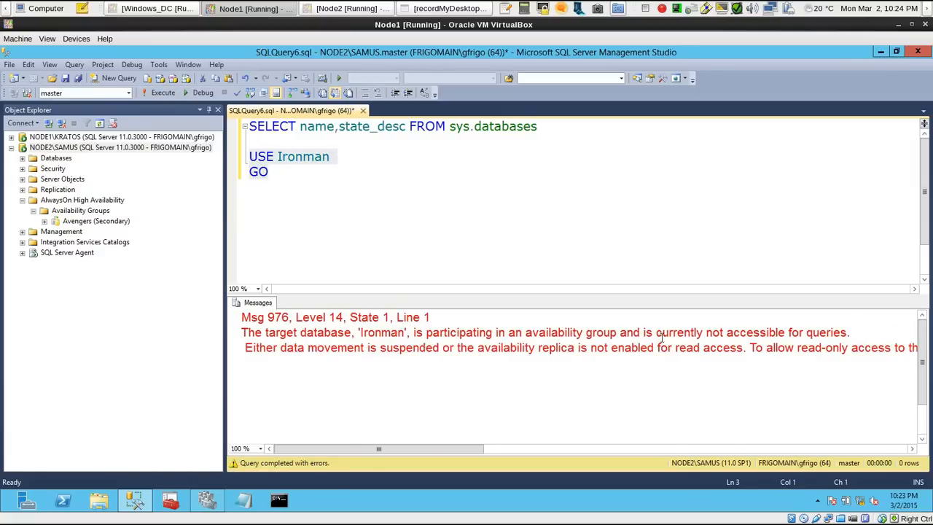
drag(550, 334, 765, 333)
click(747, 348)
key(Return)
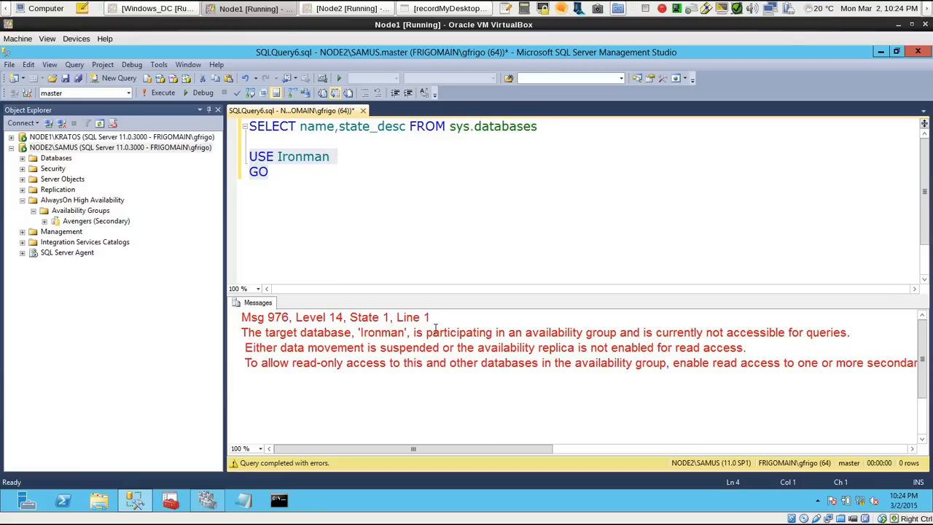
drag(273, 348, 756, 347)
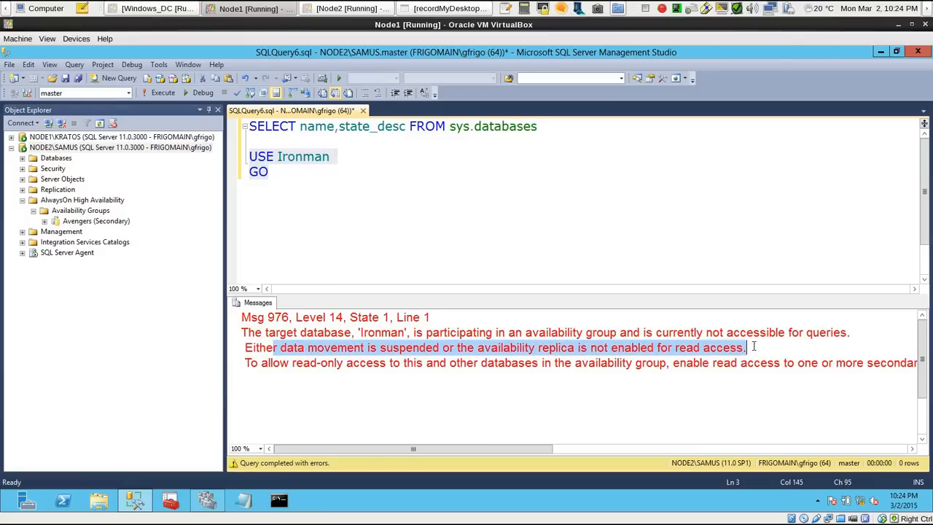
click(823, 355)
Remove the leading spaces, split the rest of the message into readable lines, and clear the whole message text after reading it
click(248, 348)
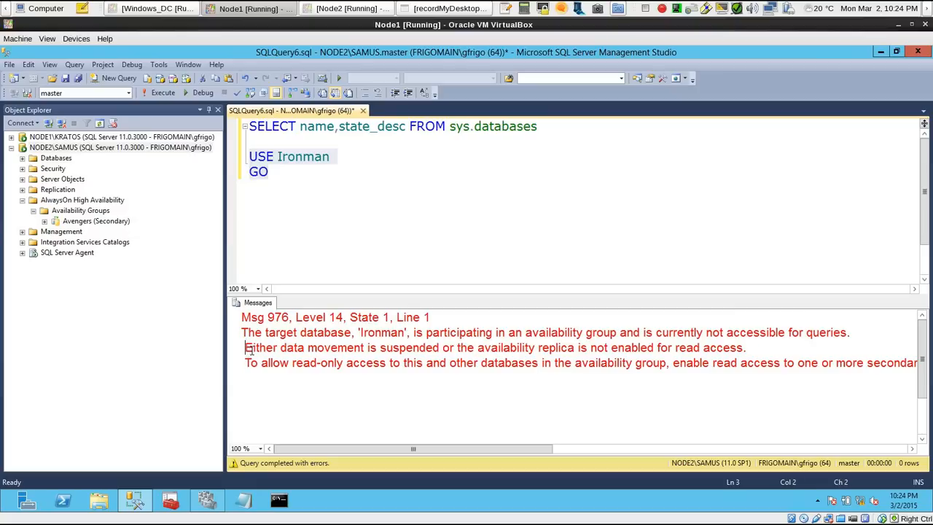
key(BackSpace)
click(247, 362)
key(BackSpace)
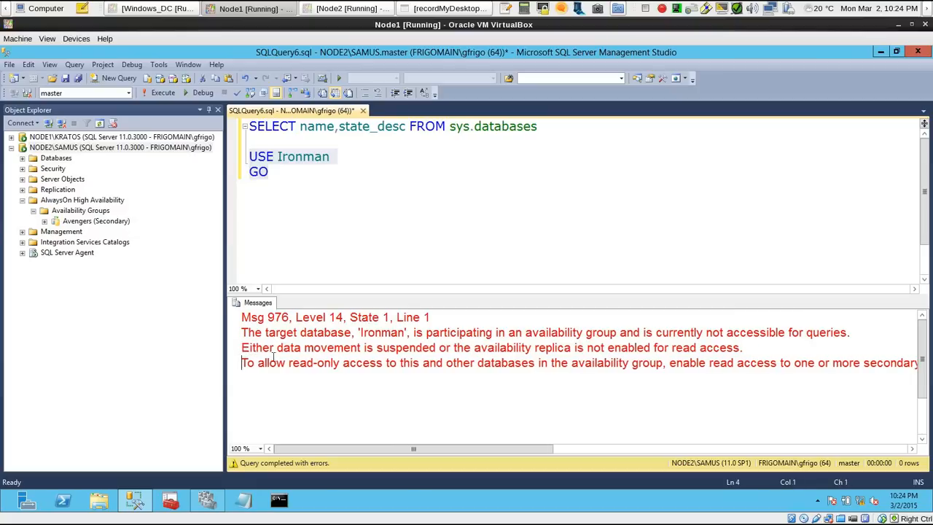
click(669, 362)
key(Return)
click(671, 378)
key(Return)
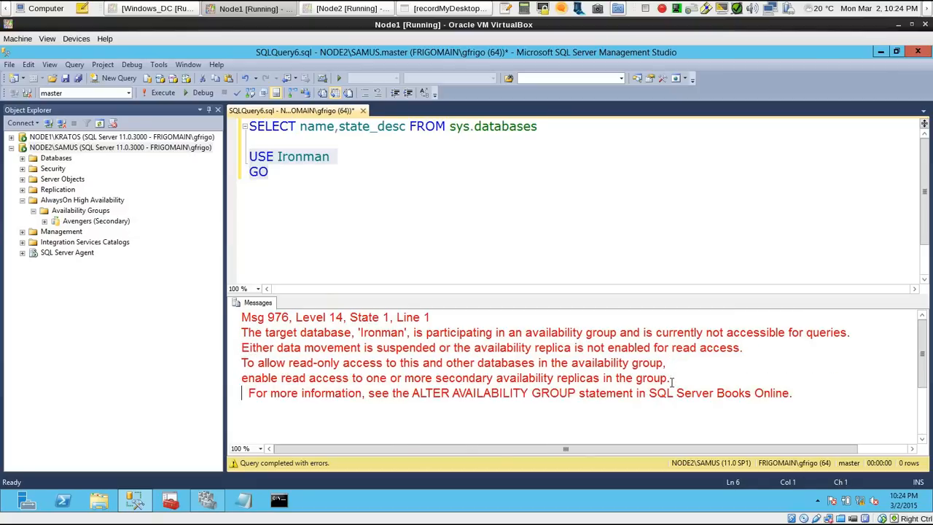
drag(808, 397, 235, 307)
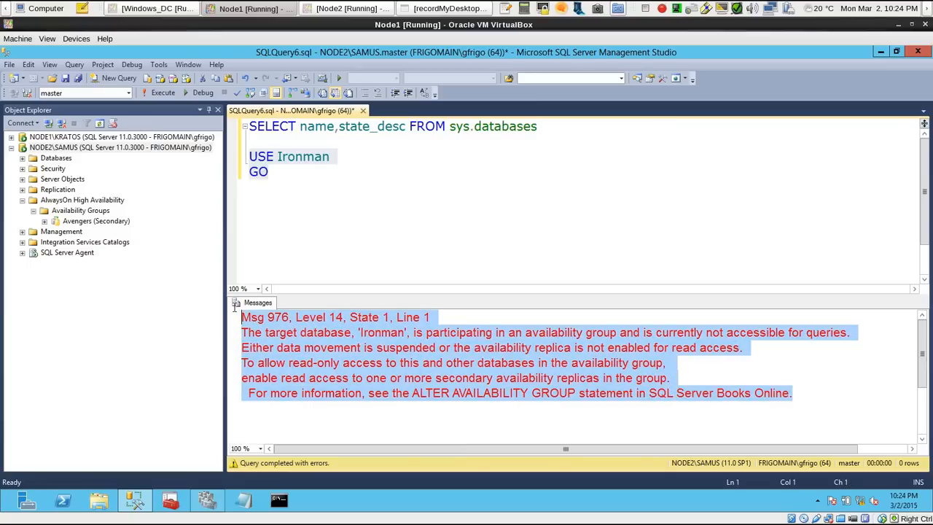
key(Delete)
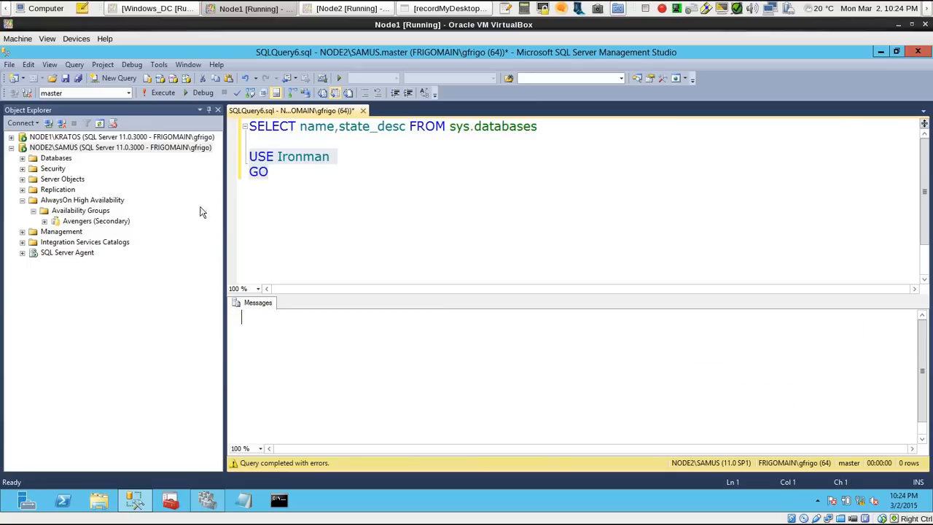
Open the properties of the Avengers group on NODE1\KRATOS and inspect the Readable Secondary options for the primary replica
click(11, 137)
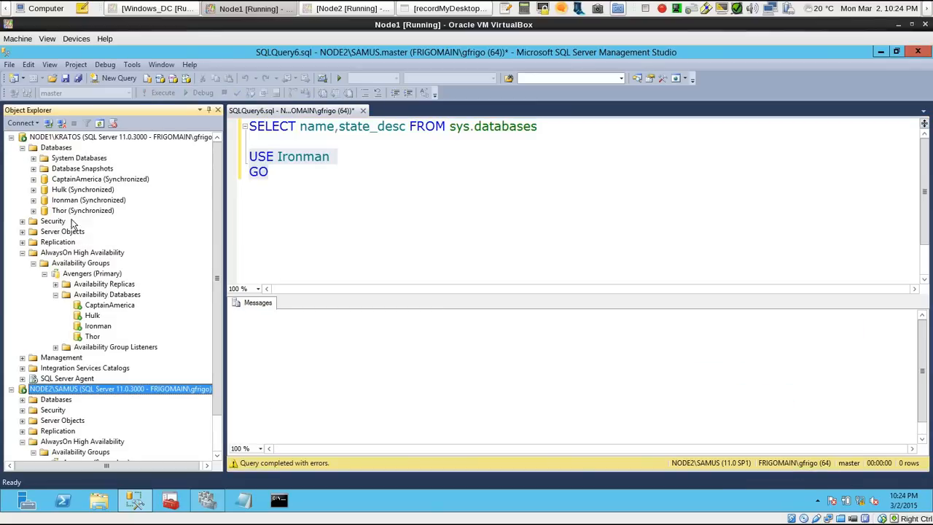
right_click(94, 275)
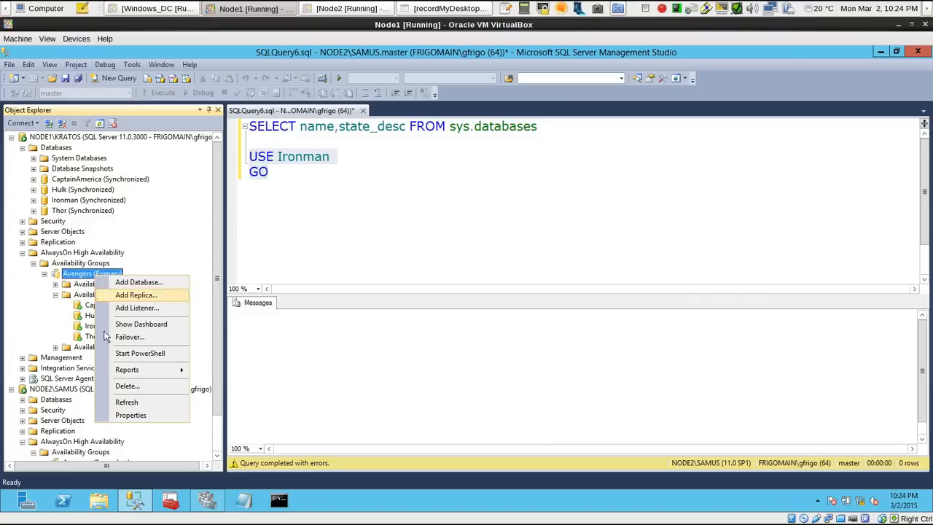
click(135, 414)
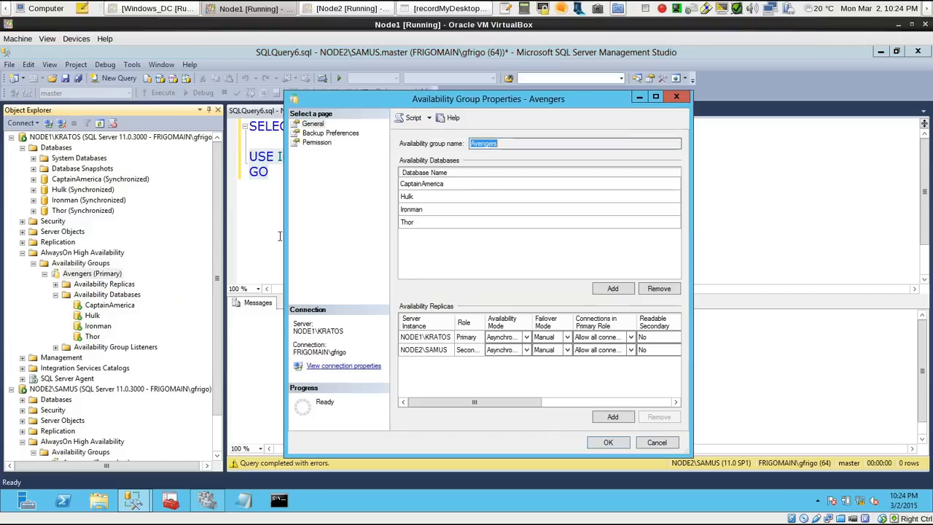
click(640, 337)
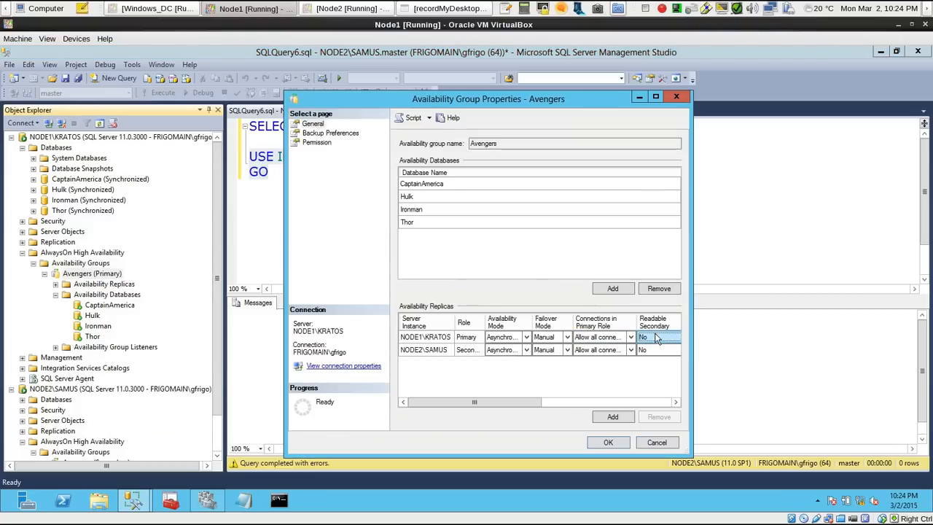
click(551, 402)
click(580, 338)
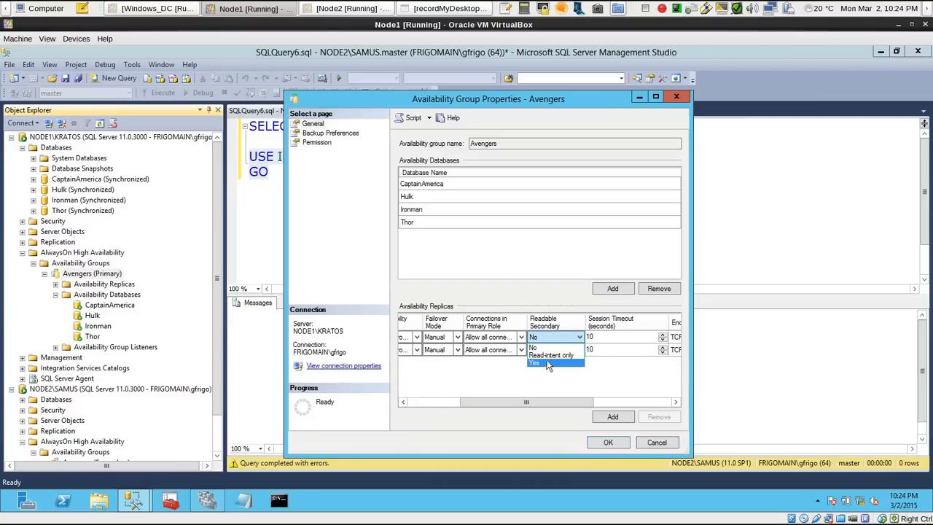
click(578, 339)
Check the Readable Secondary options for NODE2\SAMUS and close the Avengers properties without applying changes
click(581, 351)
click(581, 351)
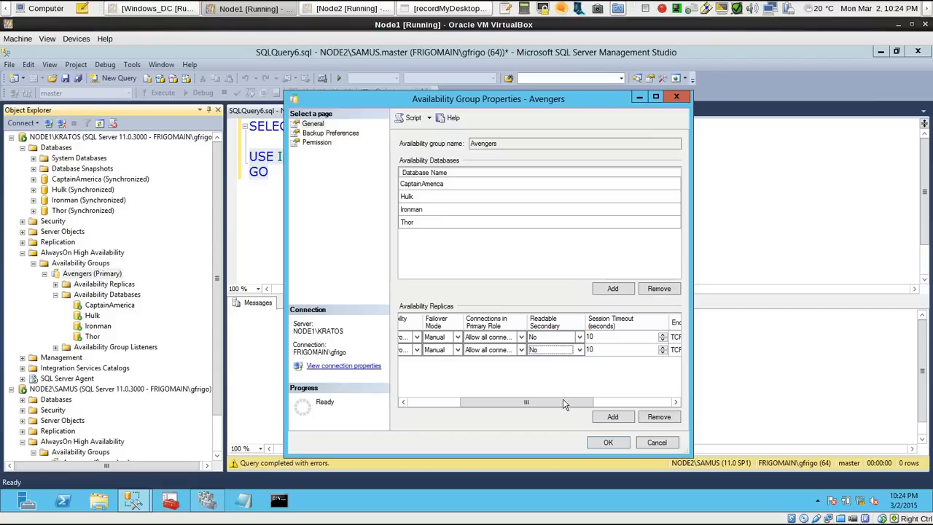
drag(563, 400, 425, 400)
drag(490, 100, 556, 80)
click(722, 422)
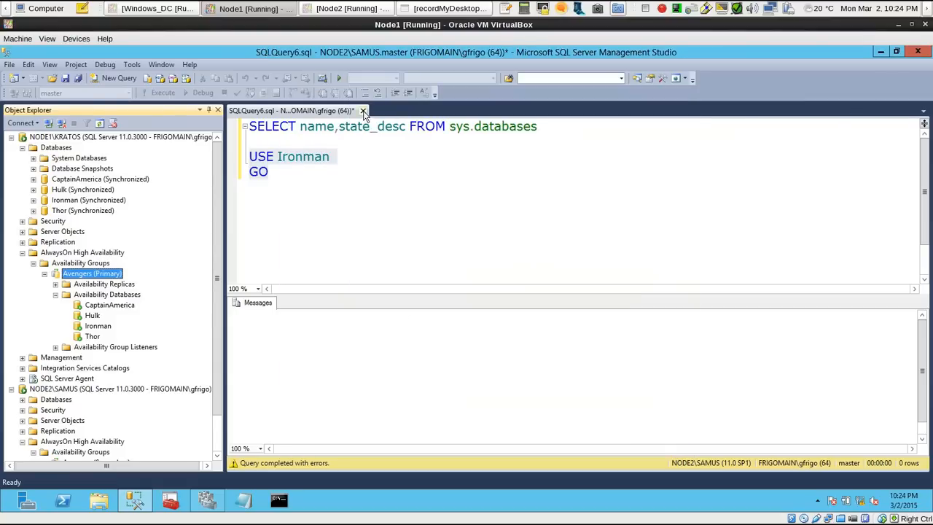
Open the Query AG Information script from the desktop and look over its query for replica name, status, role and sync description
click(880, 51)
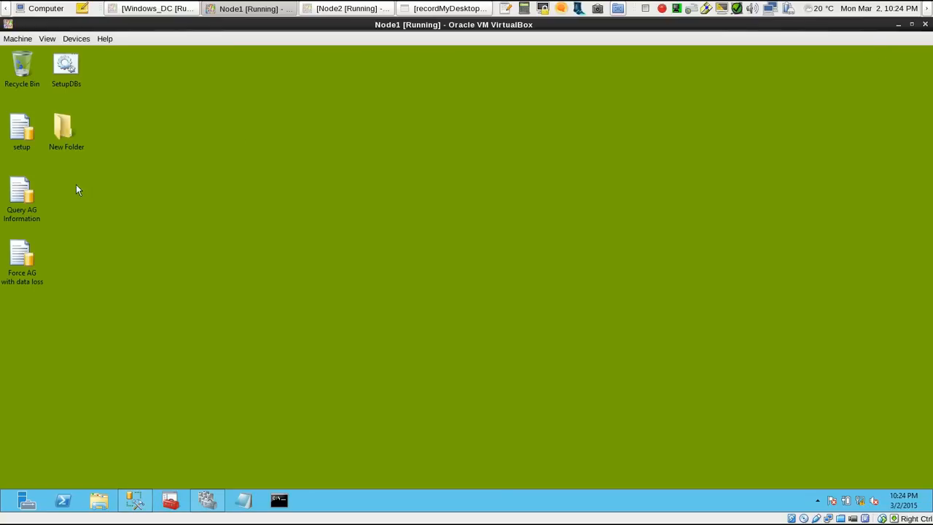
double_click(22, 193)
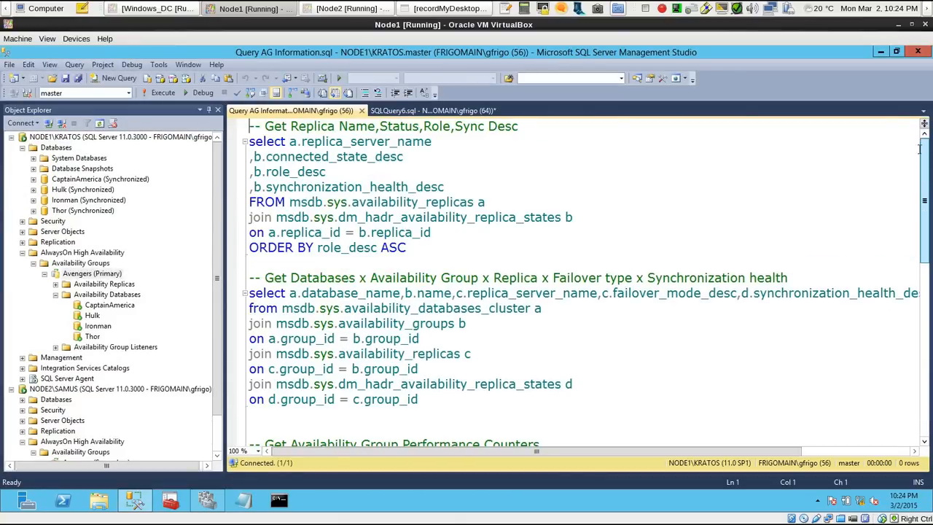
drag(434, 255, 222, 106)
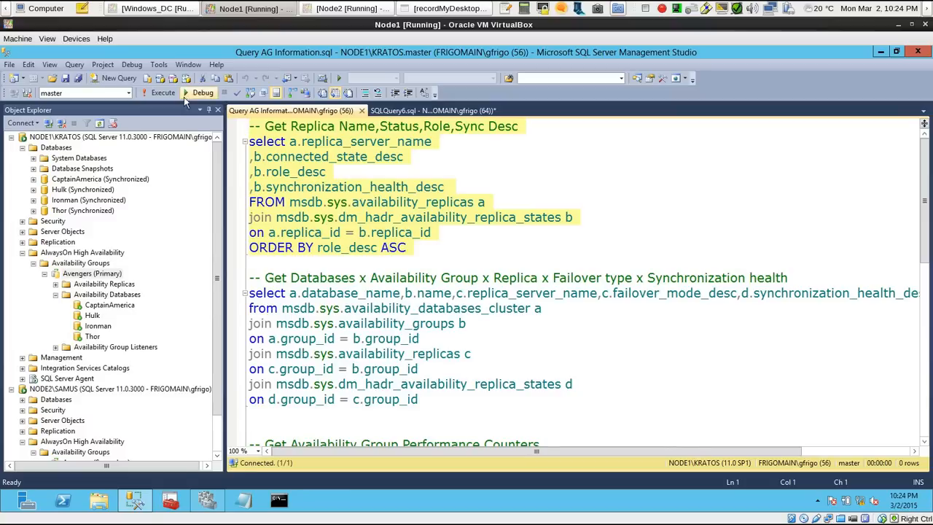
click(315, 126)
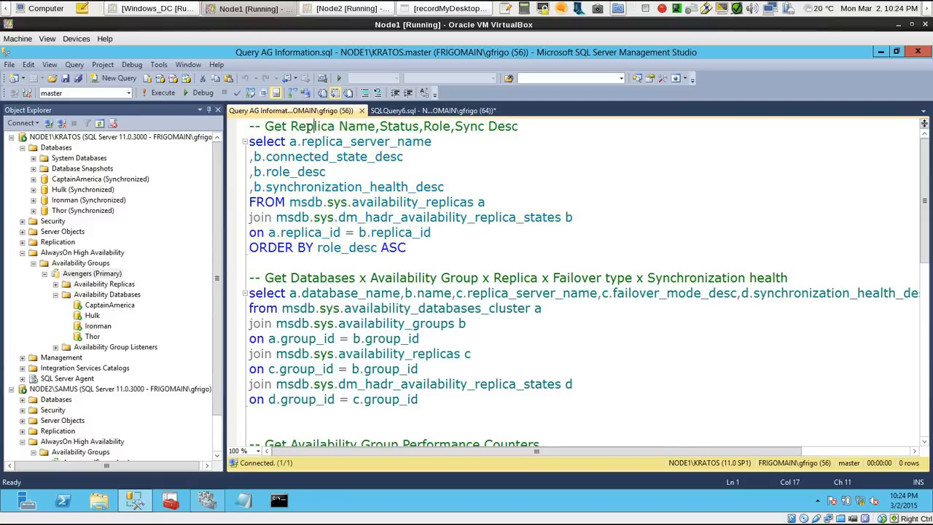
drag(311, 126, 510, 125)
click(514, 125)
Run only the Get Replica Name,Status,Role,Sync Desc query and examine the result rows for both replicas
drag(422, 248, 236, 120)
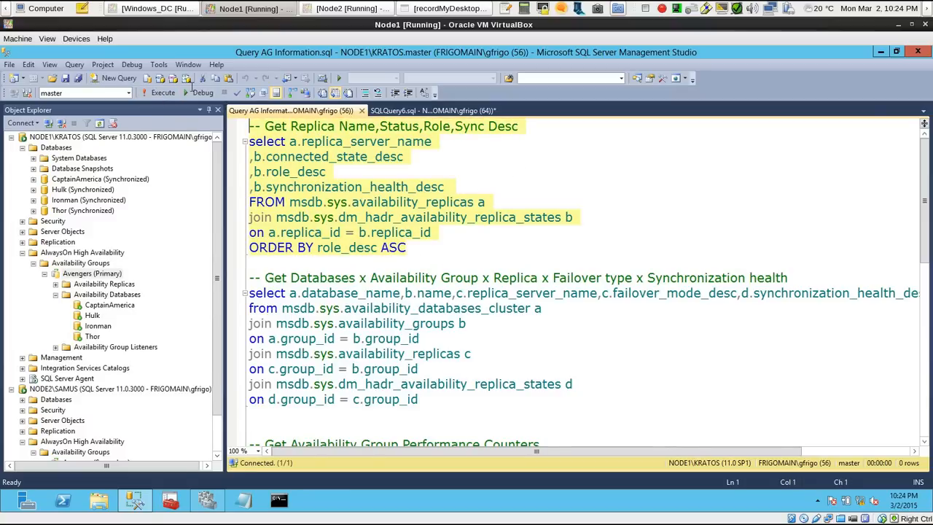
click(162, 93)
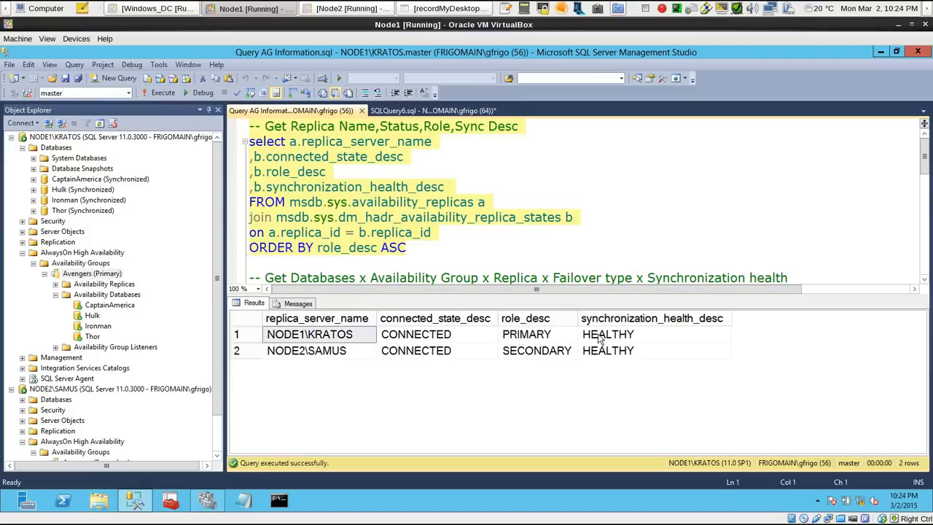
click(249, 338)
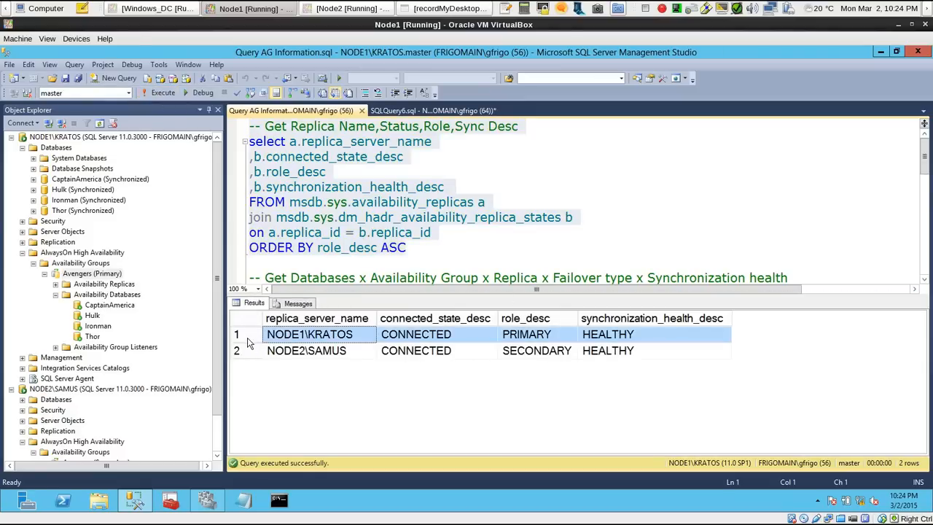
click(252, 352)
Run only the query listing databases by availability group, replica, failover type and synchronization health, and look through its results
drag(925, 167, 924, 196)
drag(438, 260, 233, 148)
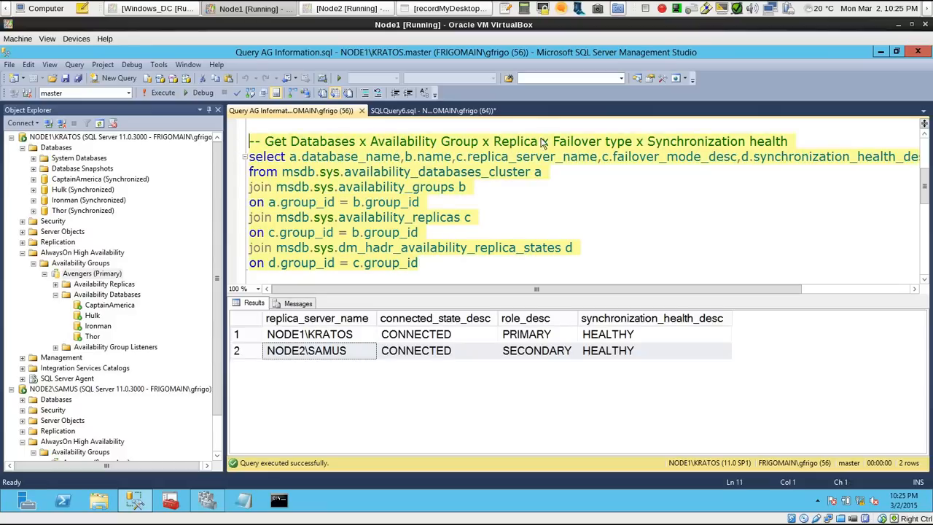
click(160, 93)
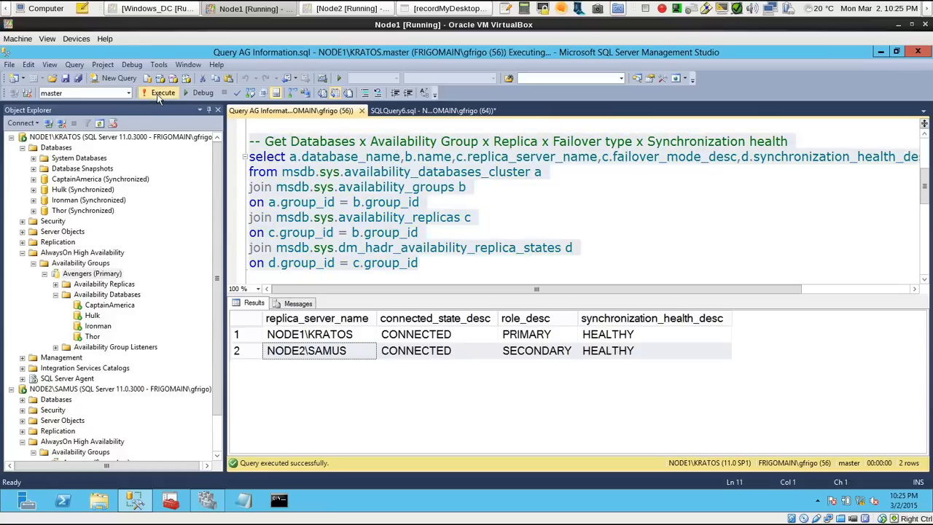
drag(921, 342, 890, 336)
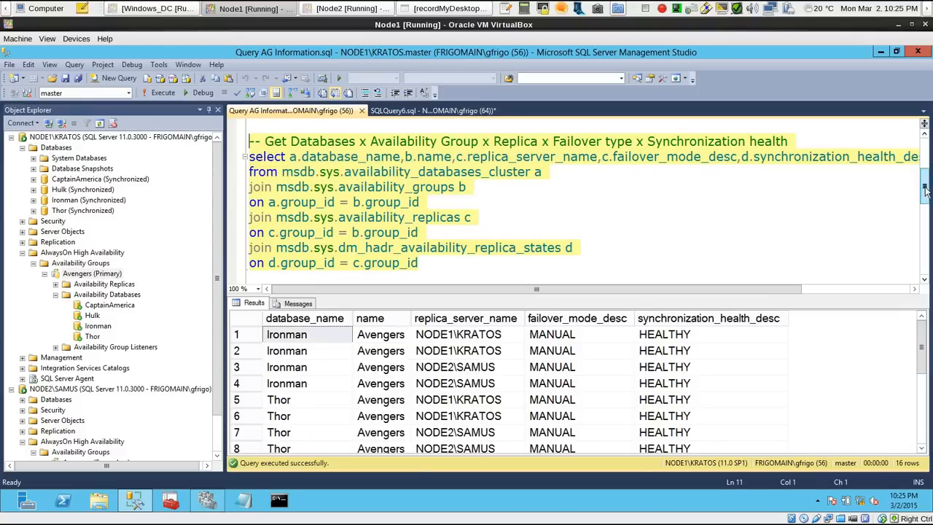
Run only the Get Availability Group Performance Counters query and look through its results
drag(924, 182, 925, 218)
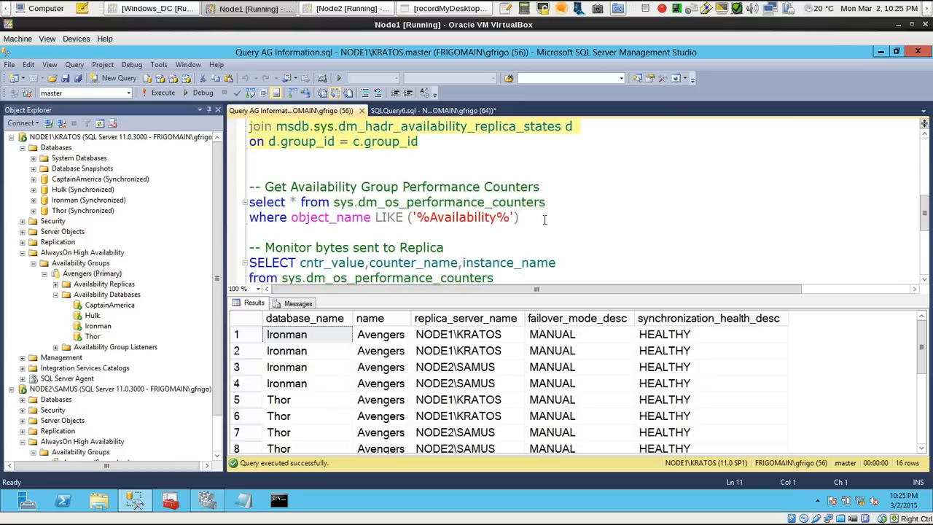
drag(543, 219, 248, 186)
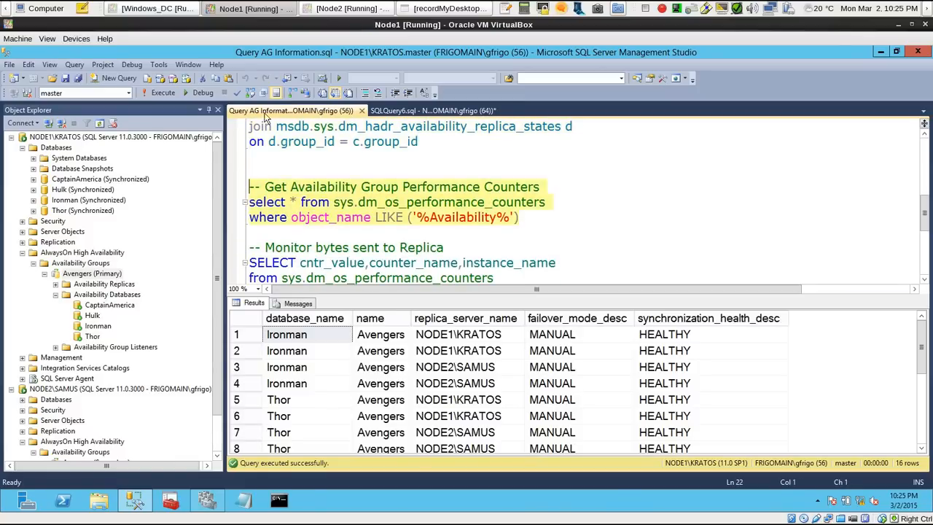
click(158, 92)
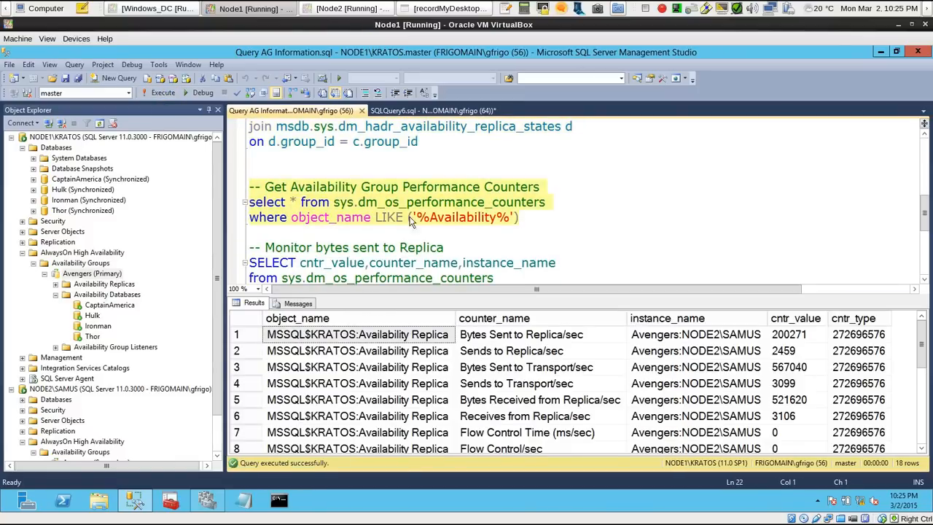
mouse_move(922, 347)
mouse_down()
mouse_move(926, 424)
mouse_move(922, 335)
mouse_up()
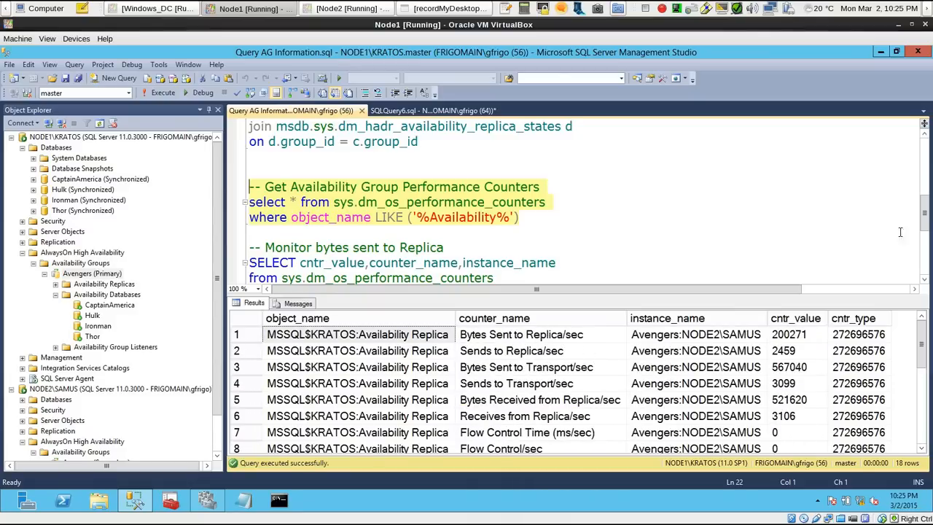
Run only the Monitor bytes sent to Replica query twice to compare its counter values between runs
drag(925, 217, 926, 235)
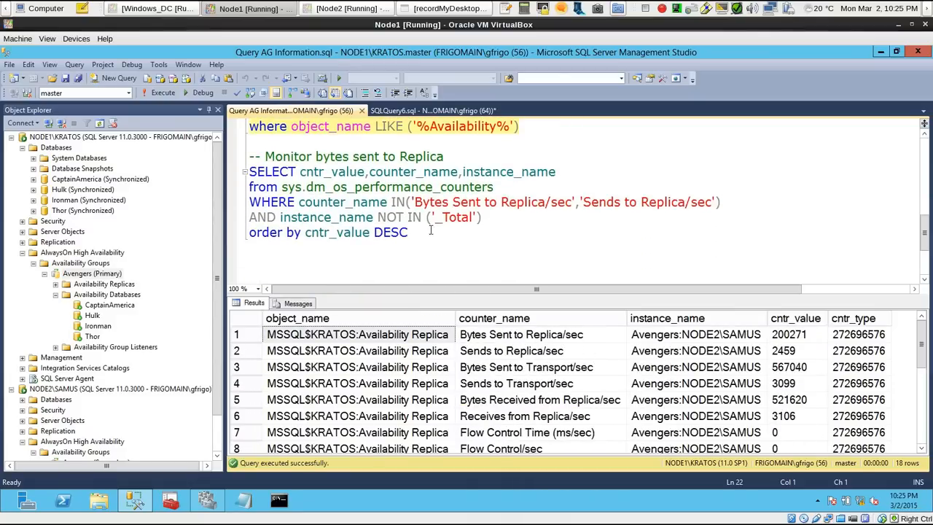
drag(421, 238, 235, 156)
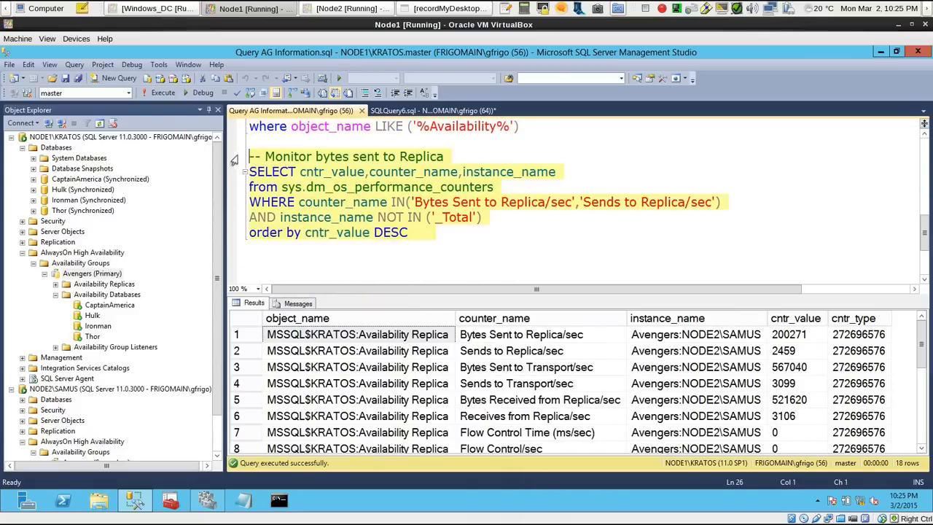
click(157, 92)
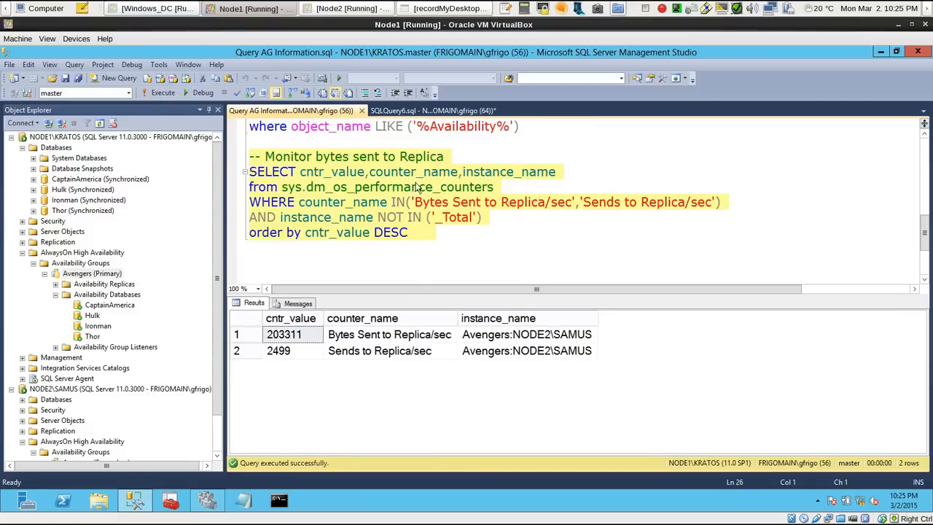
click(160, 96)
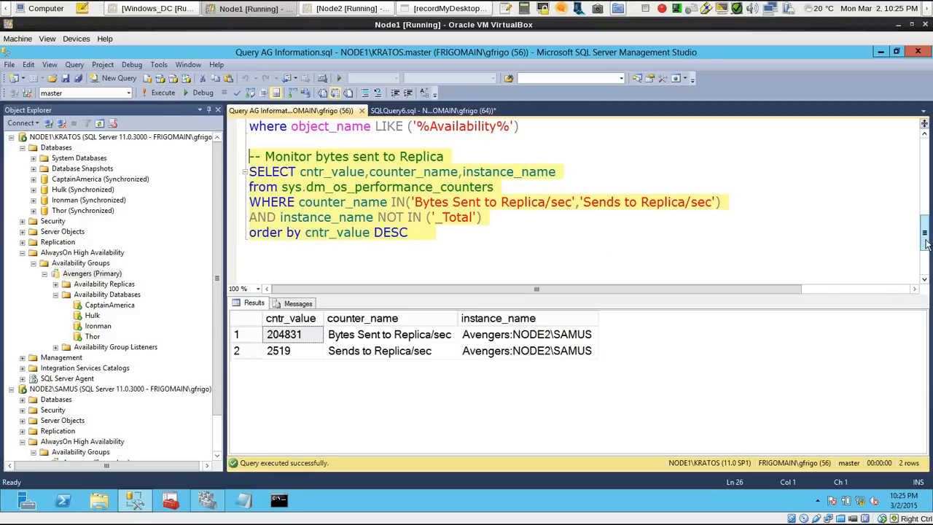
Close the Query AG Information script and close SQLQuery6.sql without saving its changes
scroll(914, 178, up, 6)
scroll(914, 179, up, 2)
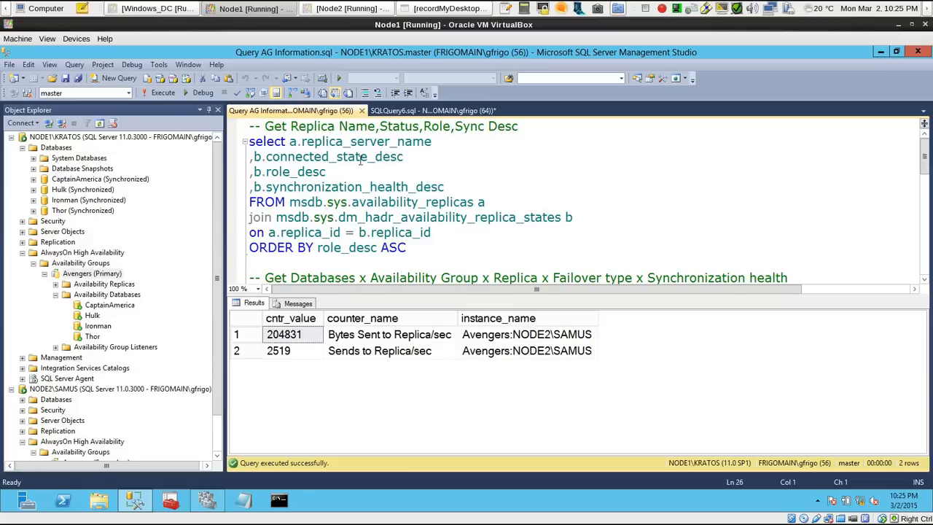
drag(923, 159, 895, 141)
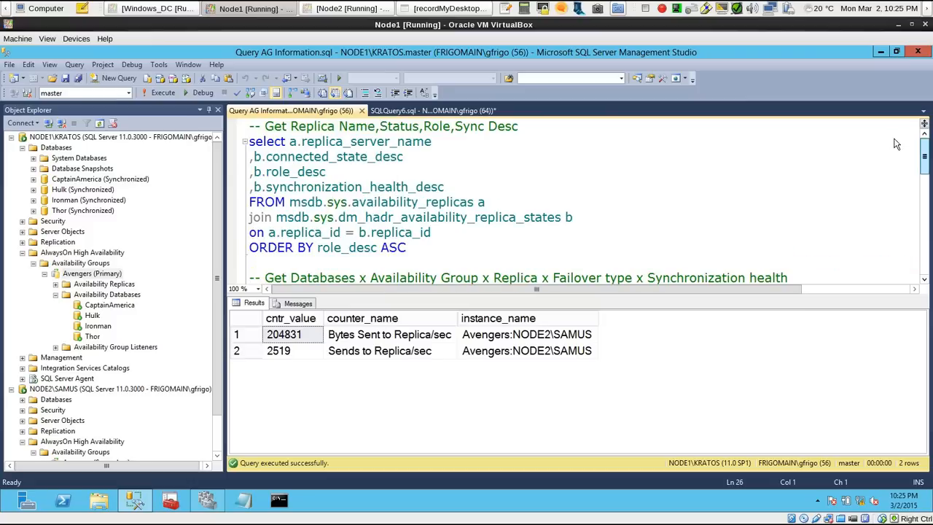
click(361, 110)
click(361, 111)
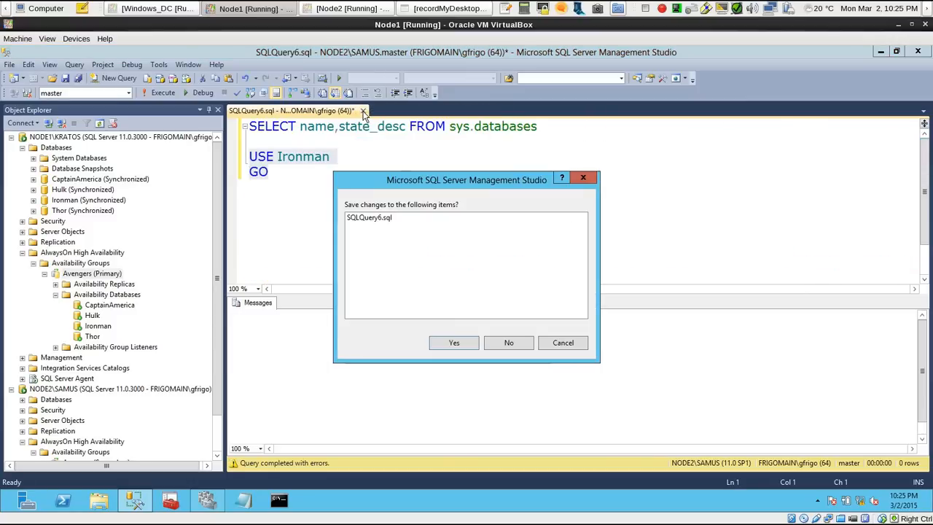
click(499, 339)
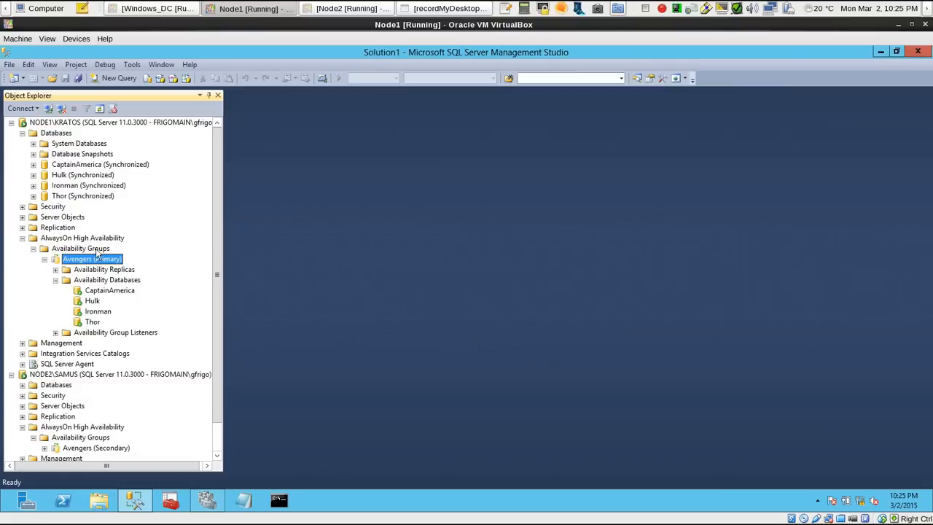
Collapse the AlwaysOn High Availability folder of NODE1\KRATOS and the trees of both server instances
click(22, 237)
click(11, 122)
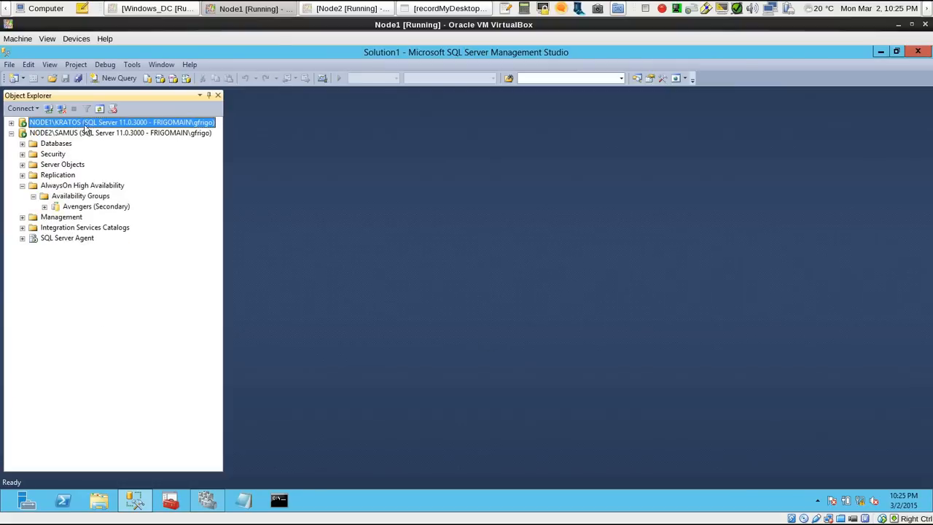
click(11, 133)
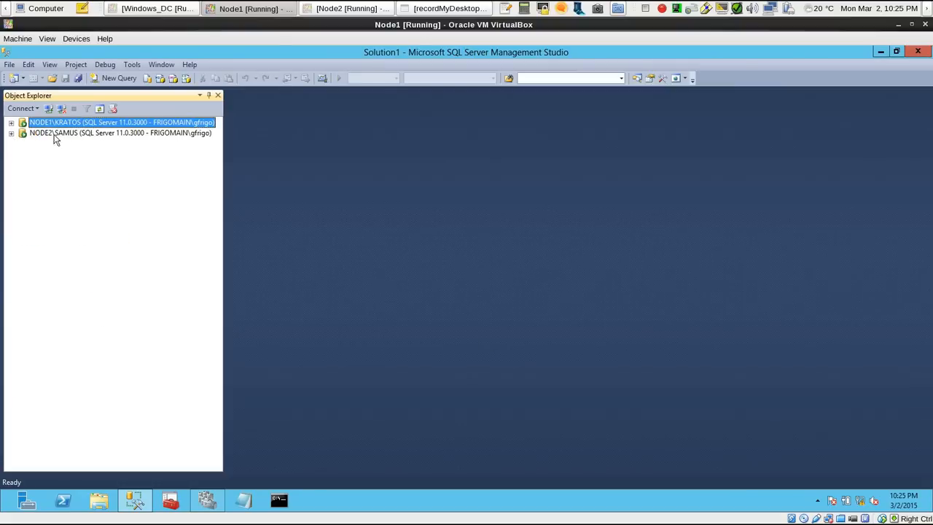
right_click(115, 125)
click(139, 169)
click(11, 148)
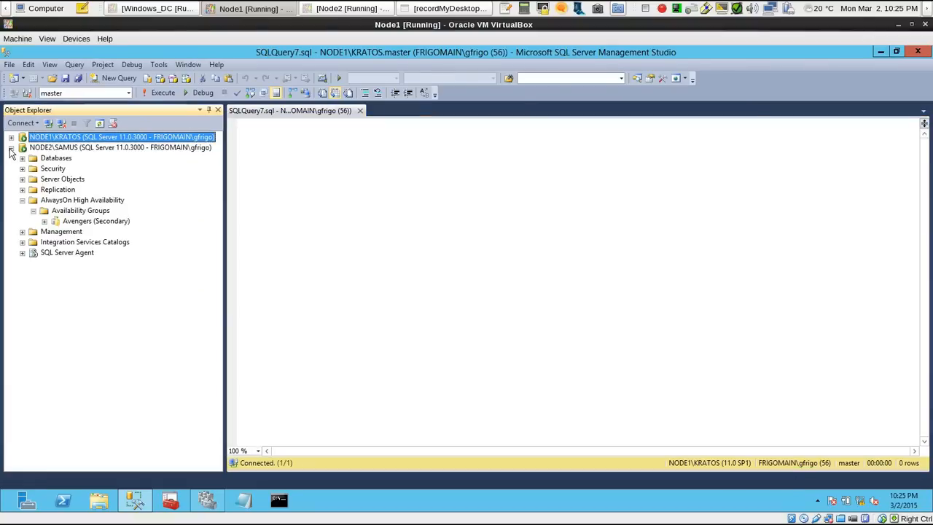
click(109, 148)
right_click(108, 149)
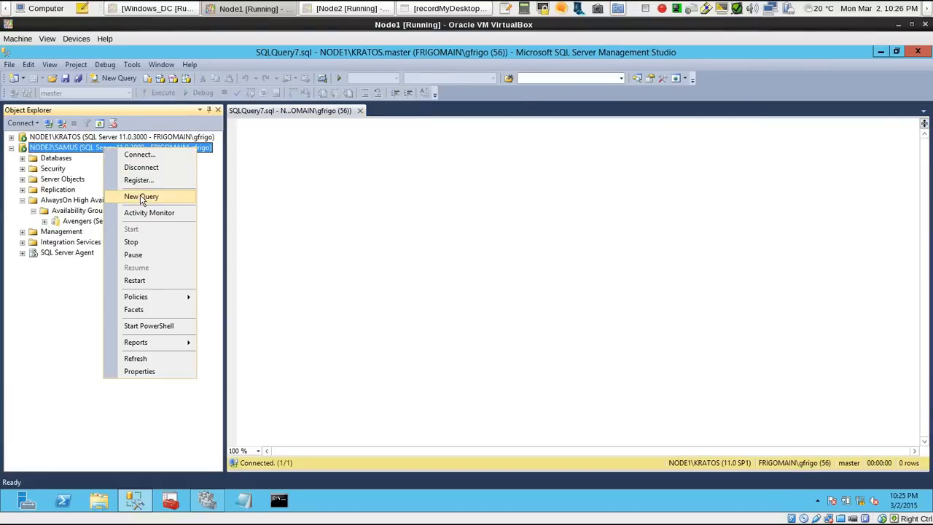
click(385, 183)
click(360, 110)
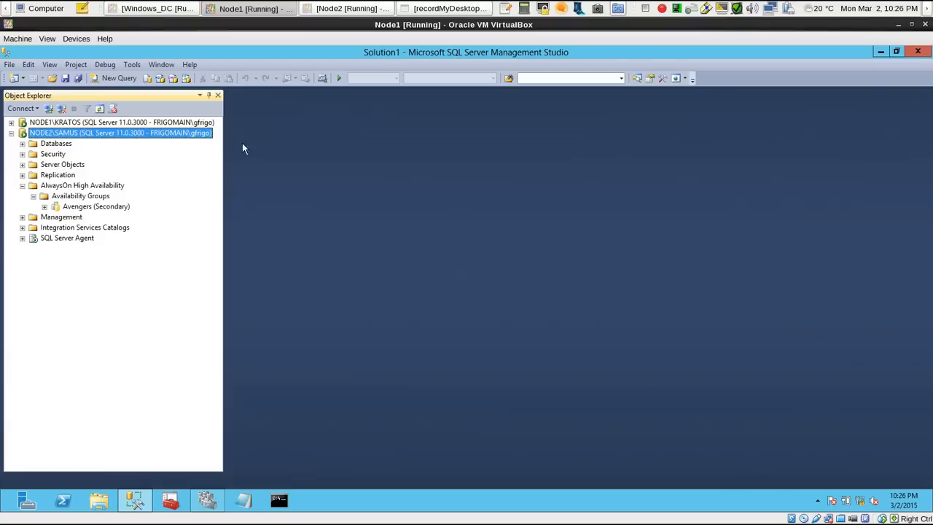
Open a new query on NODE2\SAMUS and run sp_cycle_errorlog to start a fresh error log
right_click(159, 142)
click(195, 182)
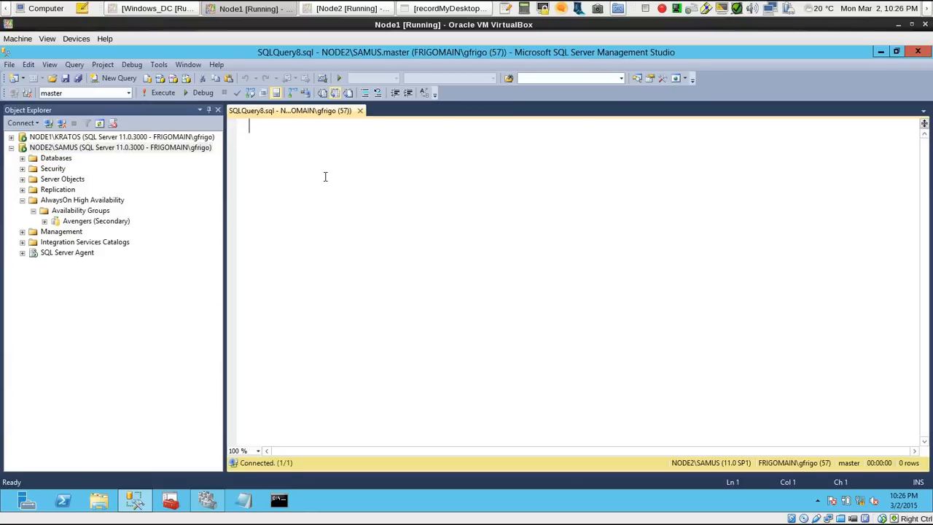
text(sp_reade)
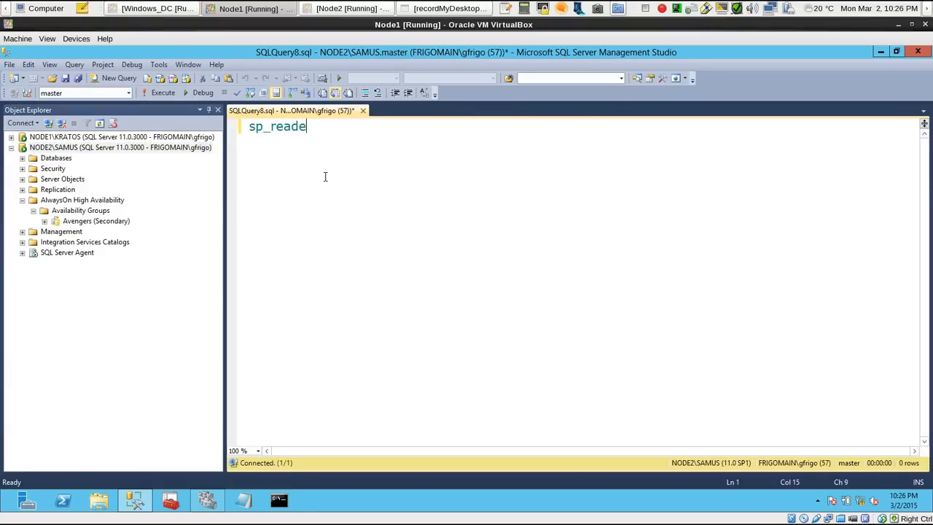
text(rror)
key(BackSpace)
key(BackSpace)
key(BackSpace)
key(BackSpace)
key(BackSpace)
key(BackSpace)
key(BackSpace)
key(BackSpace)
text(cc)
key(BackSpace)
text(yucle_errorlog)
key(F5)
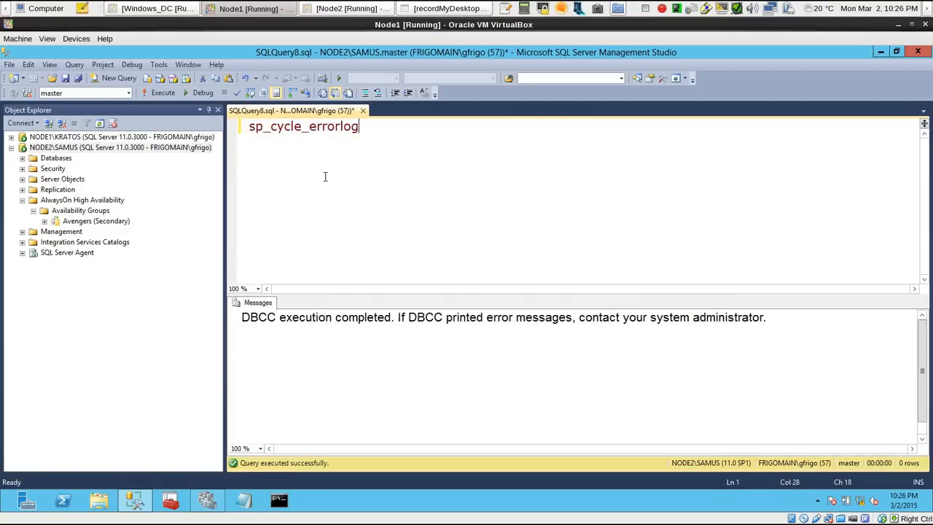
Open a new query on NODE1\KRATOS and run SHUTDOWN WITH NOWAIT to stop the primary instance
click(128, 137)
click(11, 137)
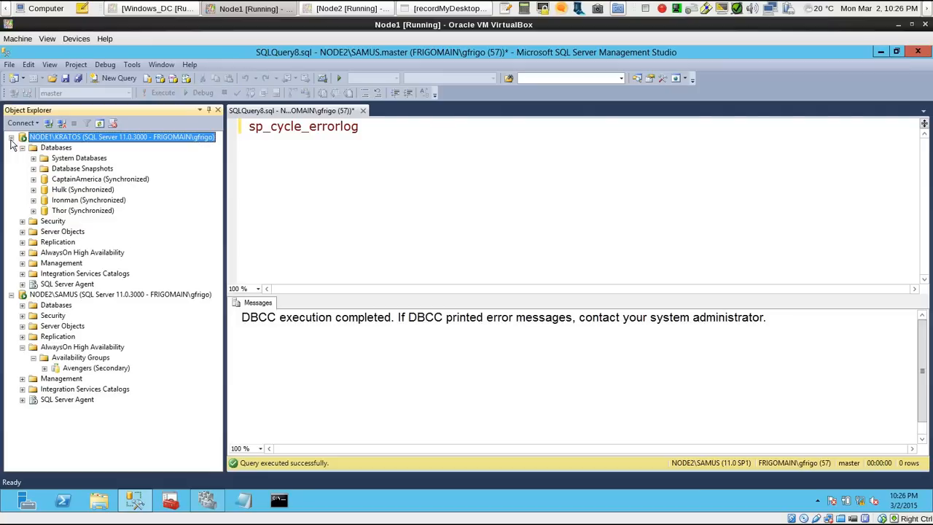
right_click(169, 141)
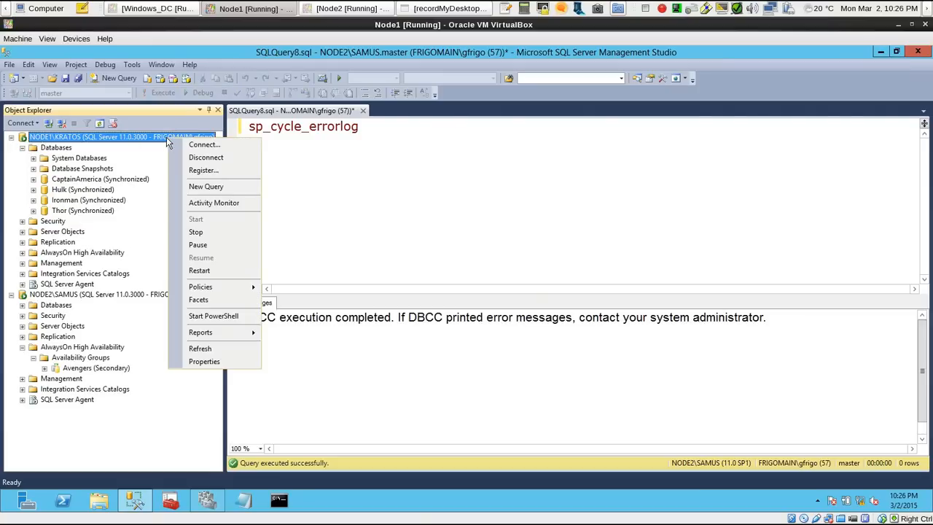
click(206, 186)
text(SHU)
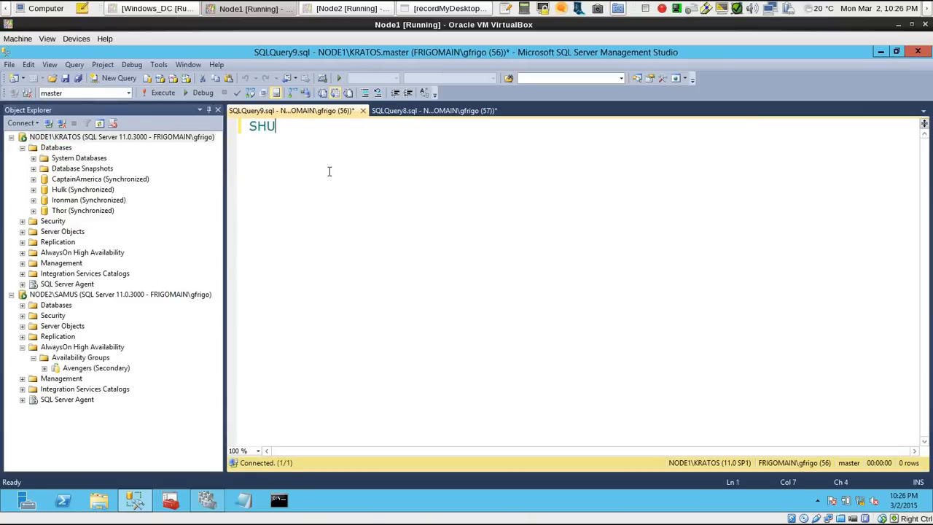
text(TDOWN WITH NOW)
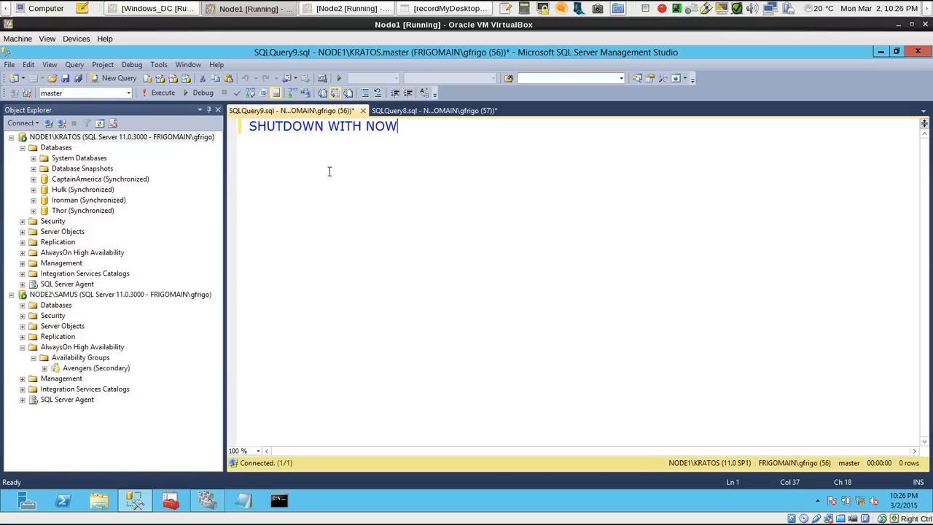
text(AIT)
key(F5)
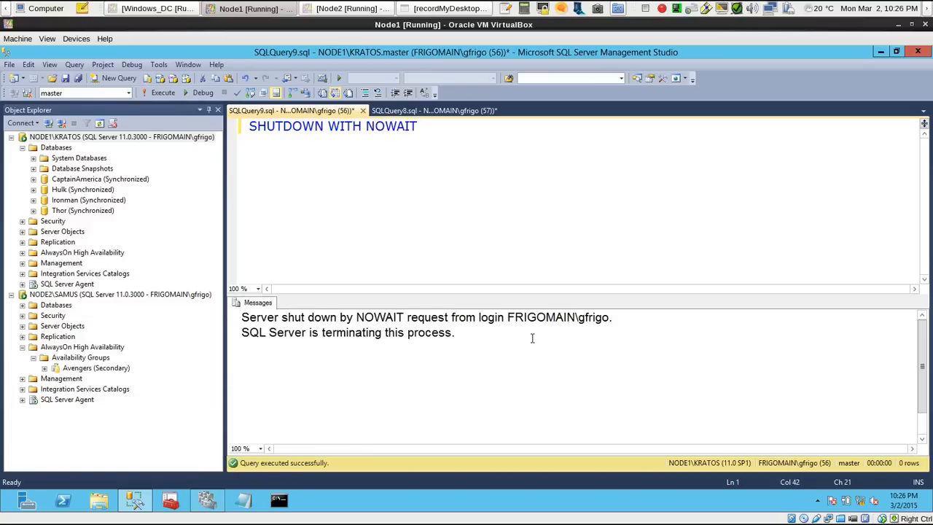
Review the shutdown messages and refresh NODE1\KRATOS to check whether it still responds, dismissing any dialogs
drag(536, 341, 170, 277)
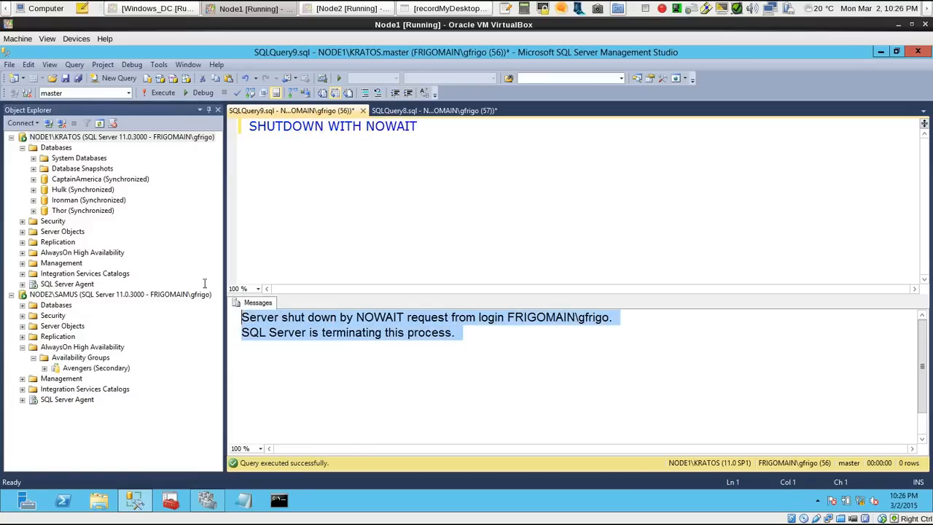
click(84, 138)
right_click(110, 137)
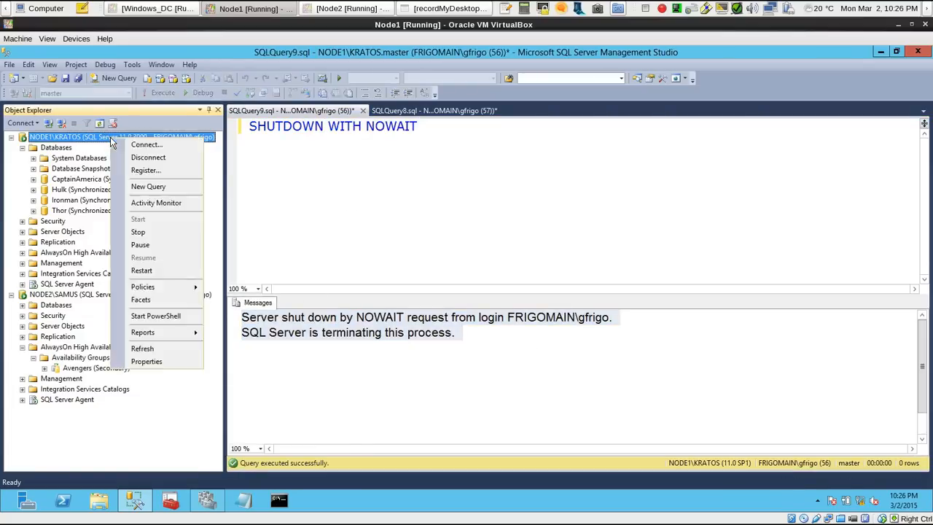
click(143, 348)
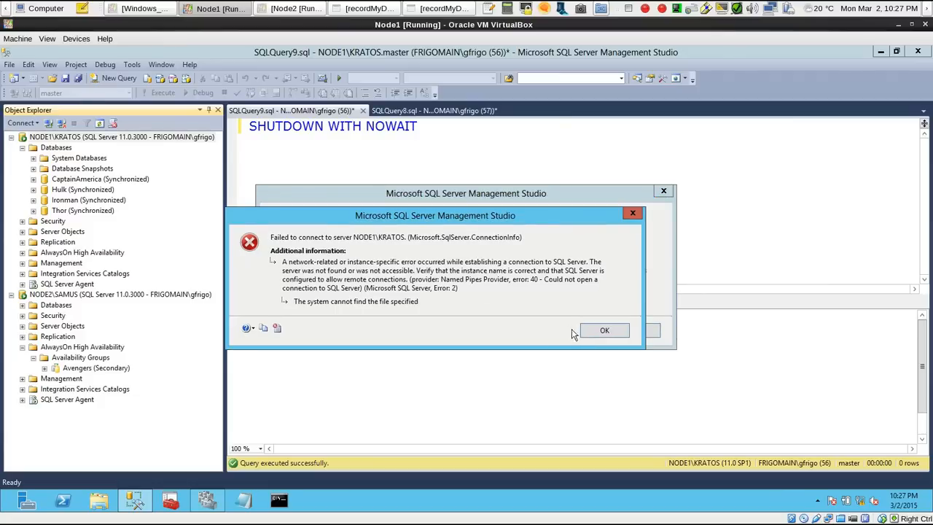
click(604, 332)
click(632, 332)
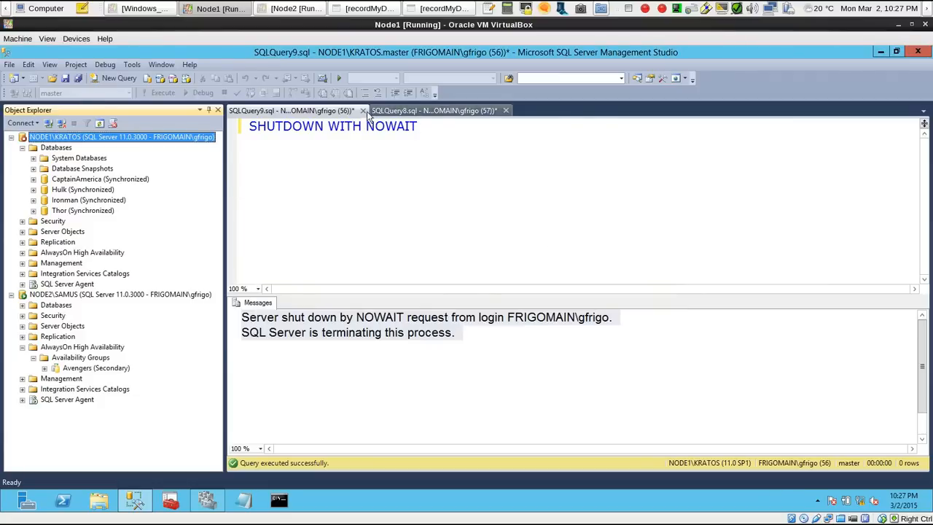
Return to the NODE2\SAMUS query, expand that instance's databases and refresh its Availability Groups
click(441, 111)
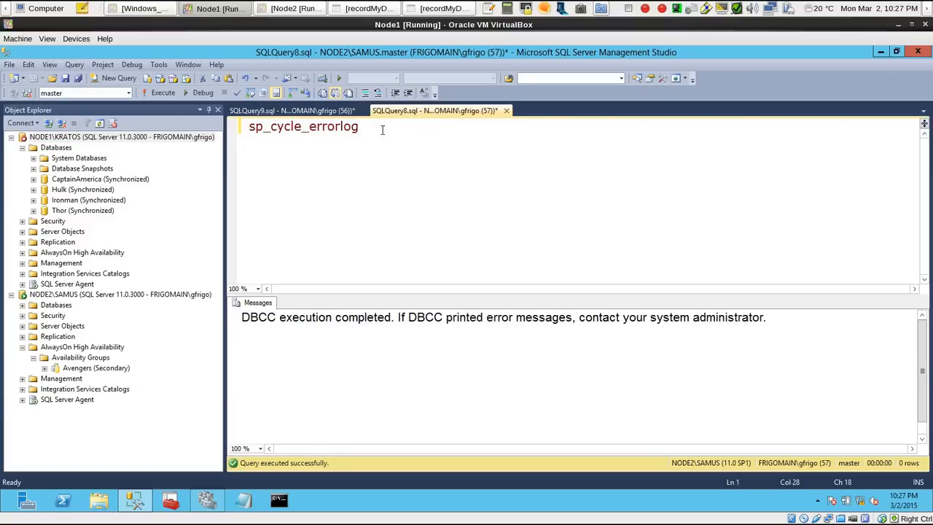
click(22, 306)
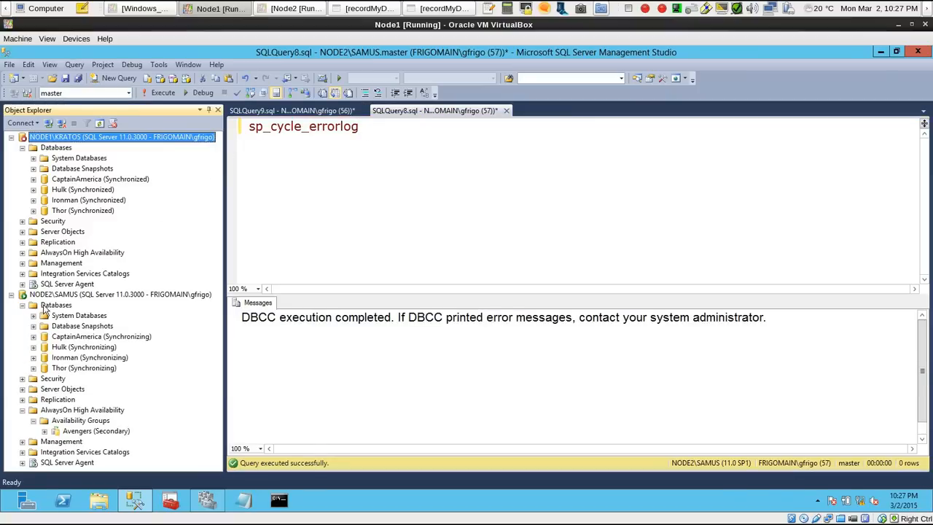
right_click(86, 422)
click(95, 480)
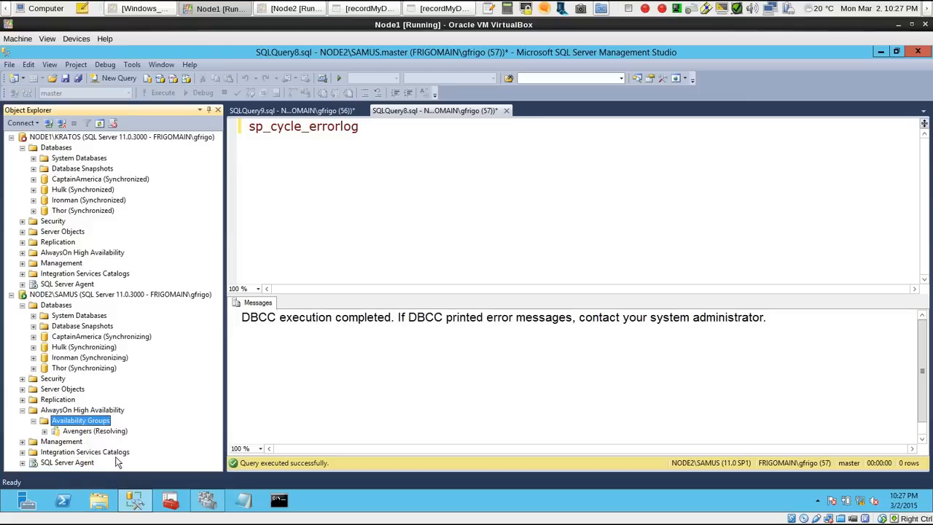
Narrow the Object Explorer slightly and expand Avengers on NODE2\SAMUS to check the state of its availability databases
click(95, 431)
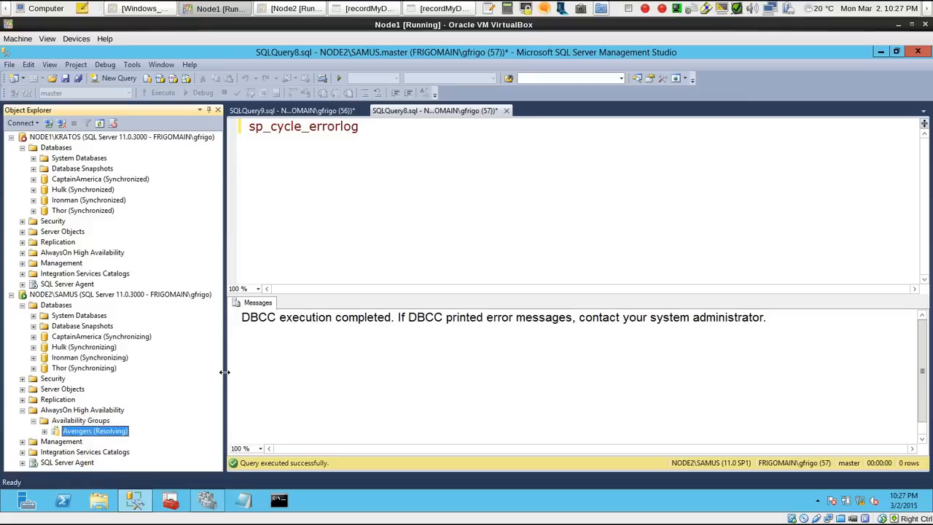
drag(225, 372, 206, 372)
click(45, 431)
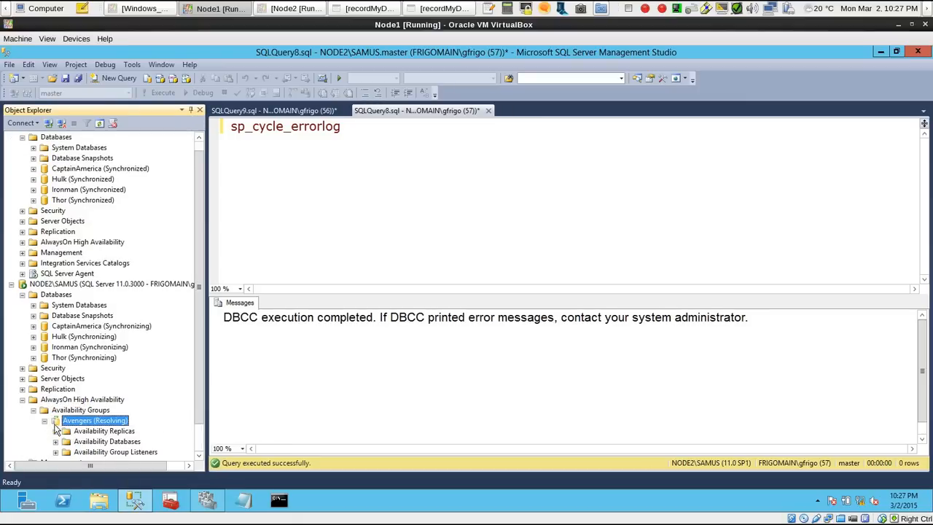
click(55, 441)
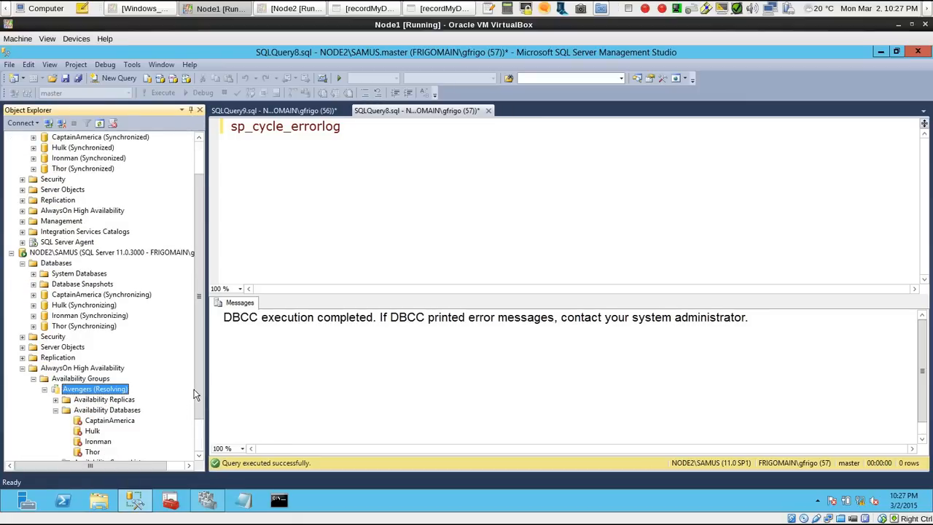
scroll(194, 395, down, 2)
click(93, 379)
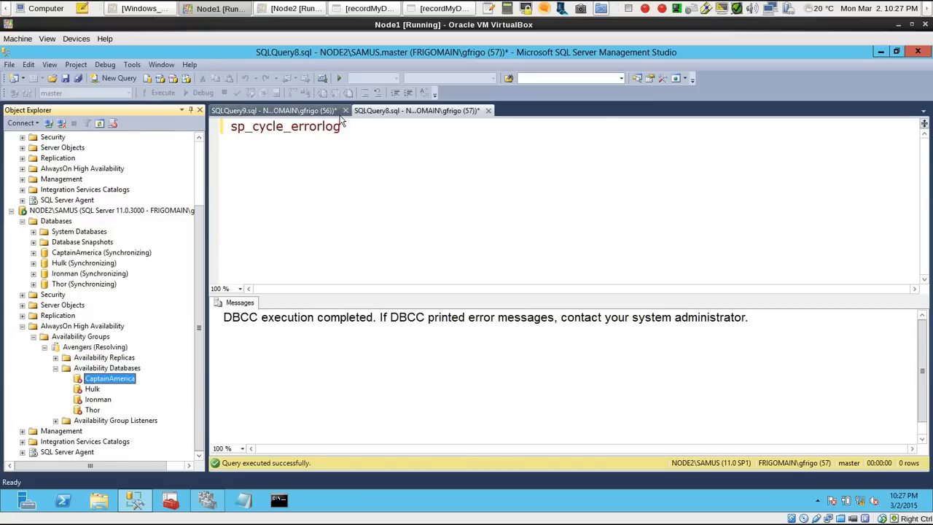
Add sp_readerrorlog below sp_cycle_errorlog in the NODE2\SAMUS query and run only that line
click(375, 131)
key(Return)
key(Return)
text(sp_)
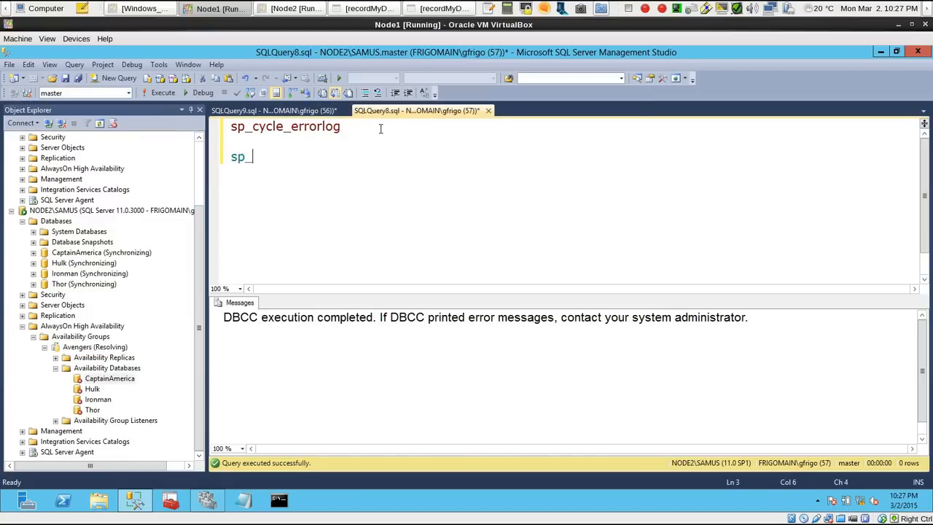
text(readerrorlog)
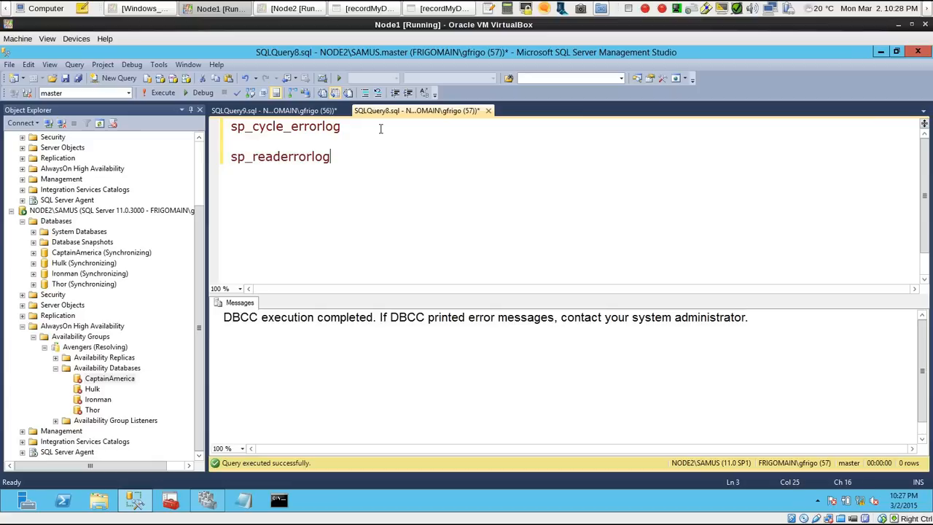
drag(360, 156, 191, 169)
key(F5)
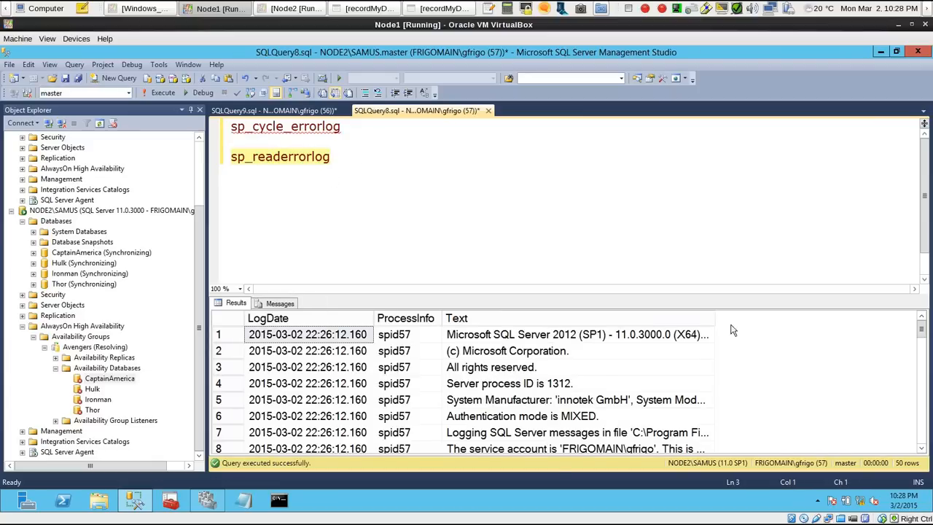
Widen the Text column of the error log results and check the entry about the Avengers local replica
double_click(717, 317)
drag(923, 334, 922, 351)
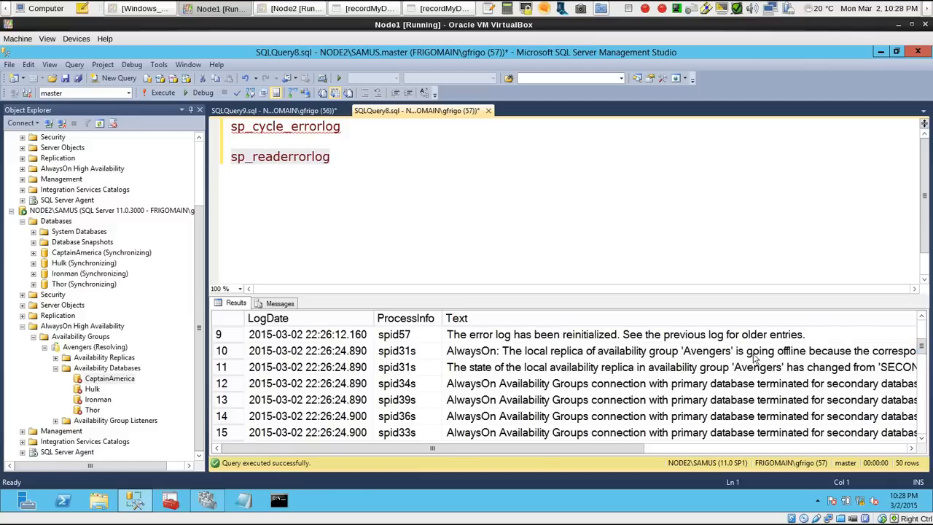
click(754, 357)
Rerun only sp_readerrorlog on NODE2\SAMUS with the results output as text
click(220, 155)
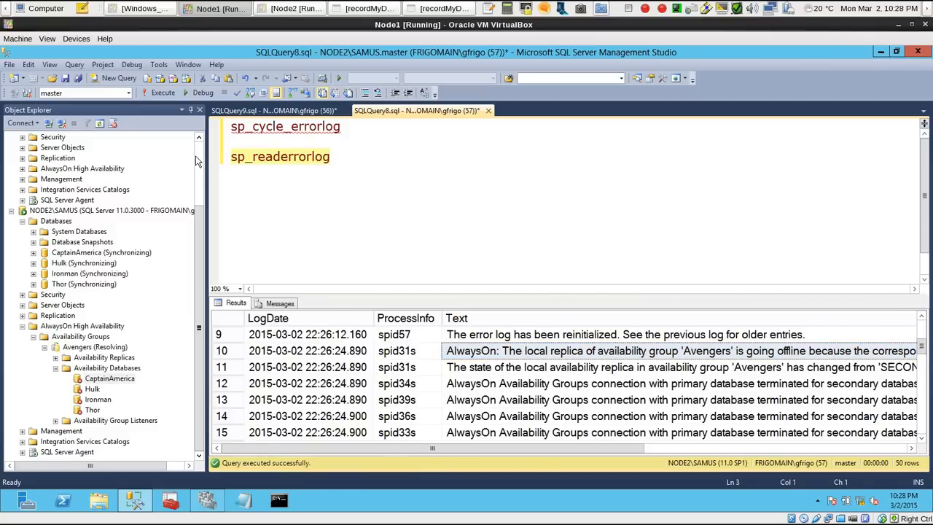
key(ctrl+t)
key(F5)
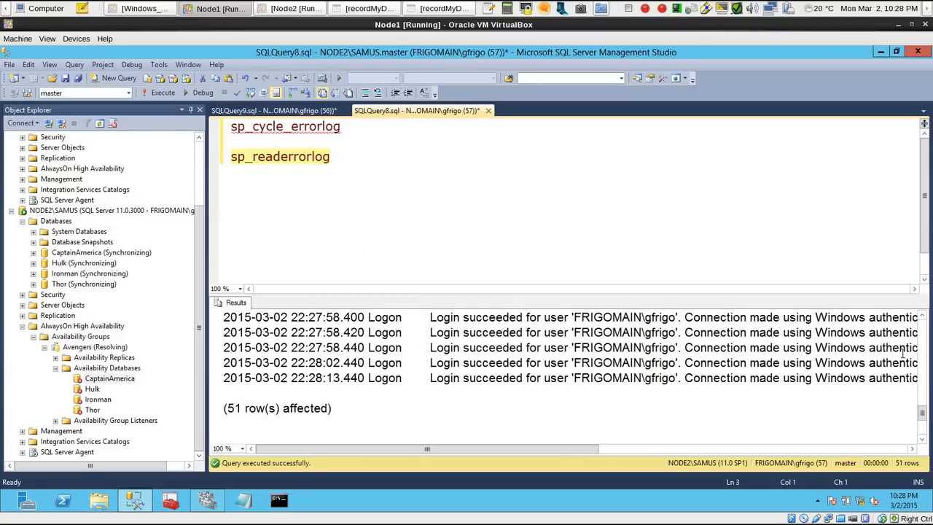
Read the full AlwaysOn log entry explaining why the Avengers local replica is going offline
drag(920, 400, 922, 343)
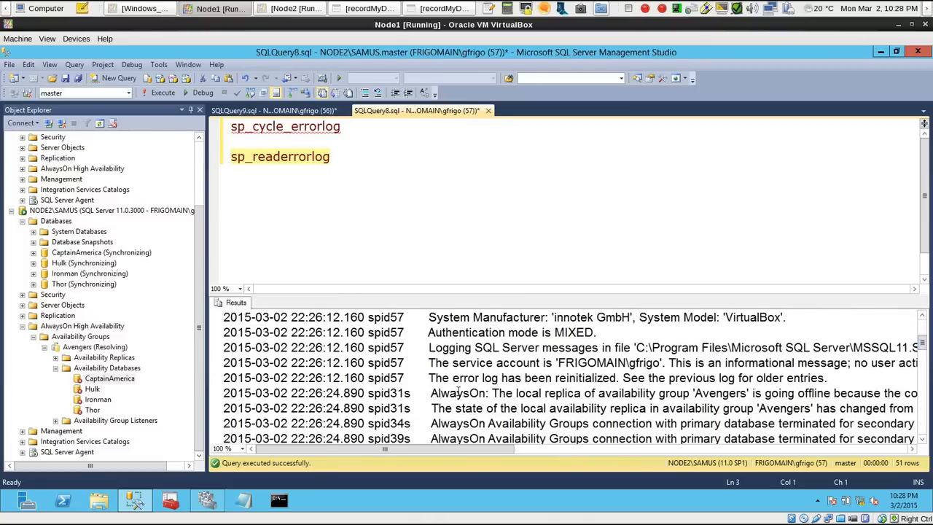
drag(427, 392, 747, 394)
click(706, 394)
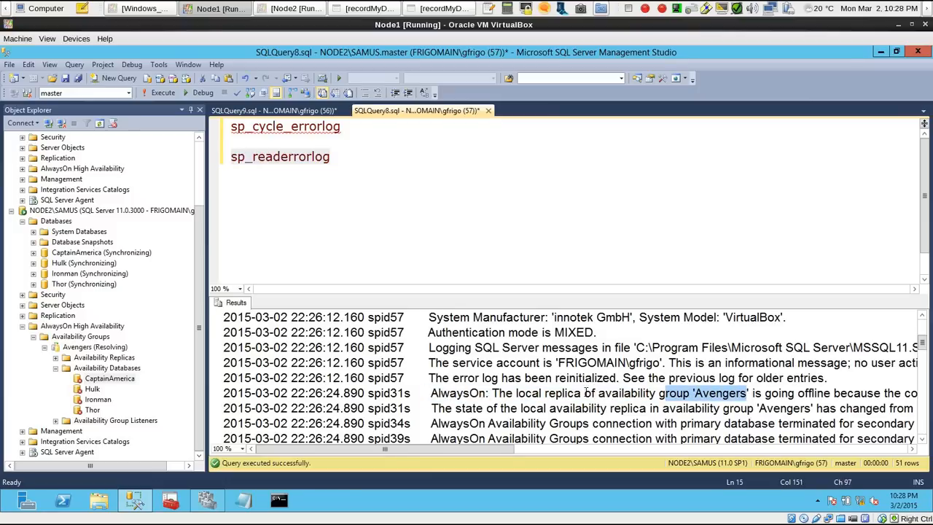
drag(562, 394, 822, 394)
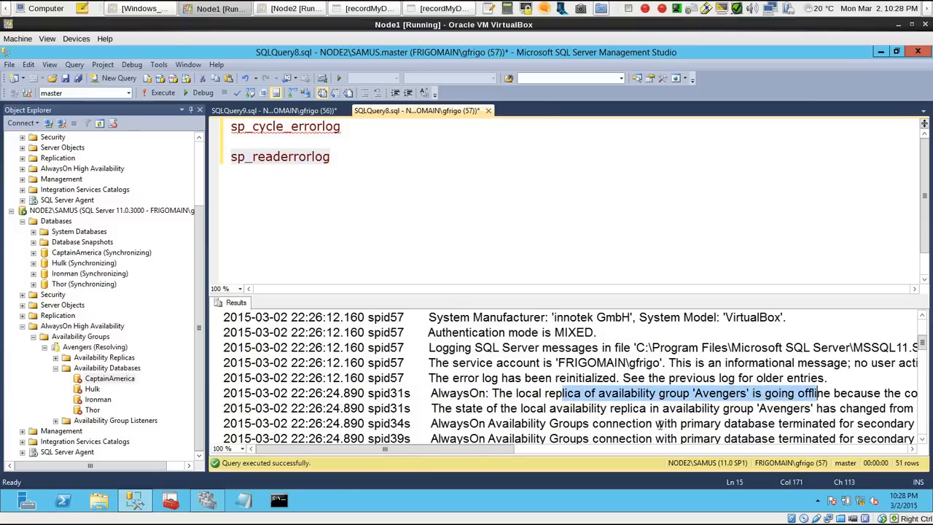
drag(474, 450, 717, 453)
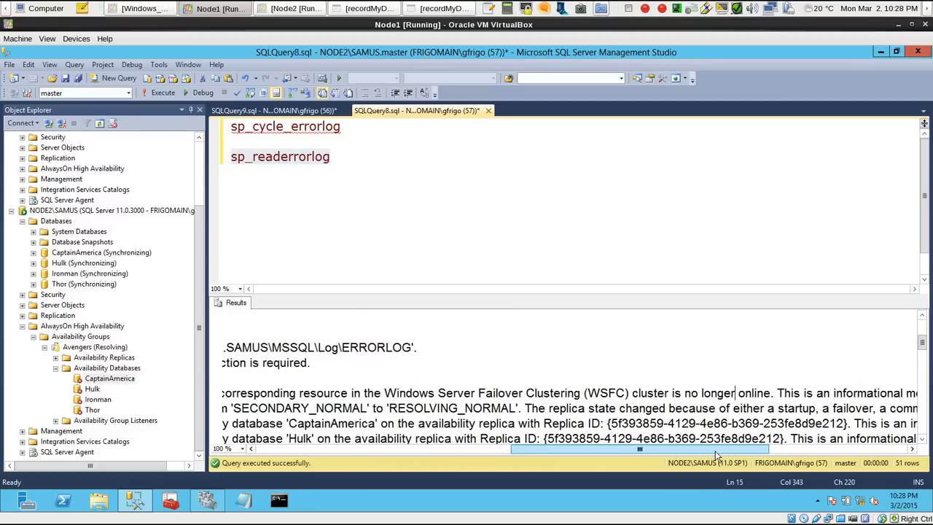
drag(716, 452, 535, 453)
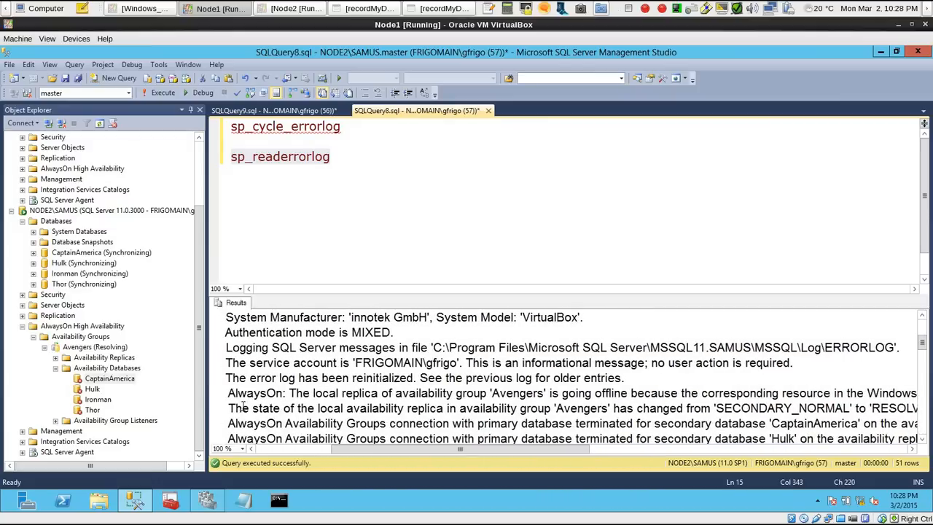
Examine the log entries on the Avengers replica's state change and the role changes of its databases
drag(228, 410, 651, 409)
click(649, 408)
drag(586, 450, 669, 448)
drag(526, 422, 739, 410)
click(739, 410)
drag(630, 450, 532, 446)
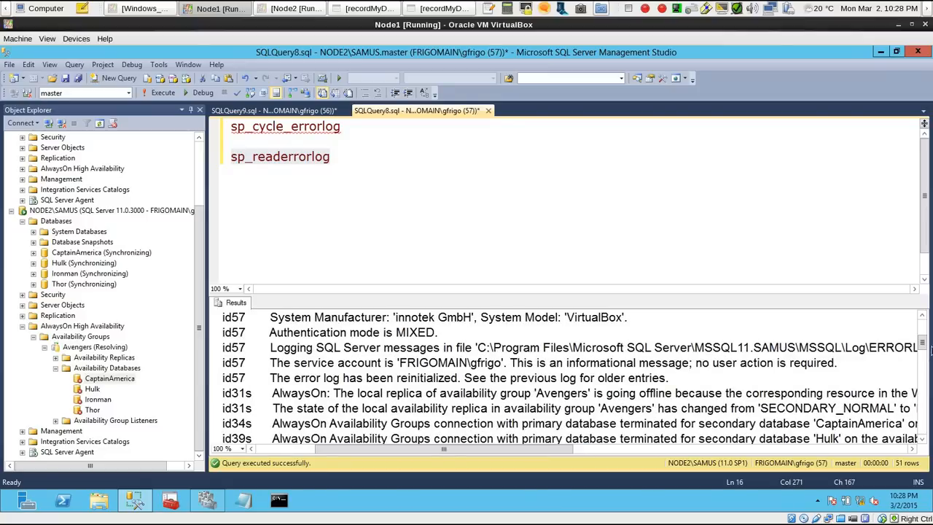
drag(922, 344, 923, 362)
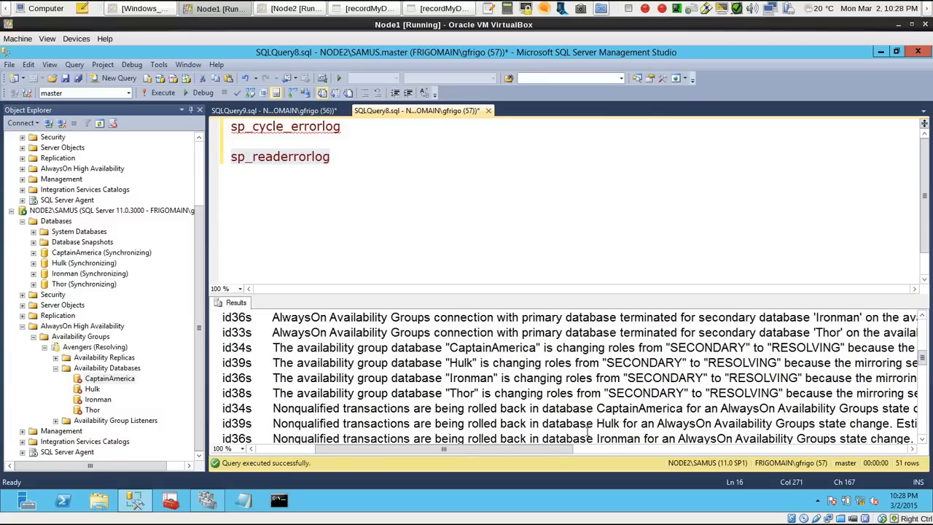
drag(566, 450, 532, 454)
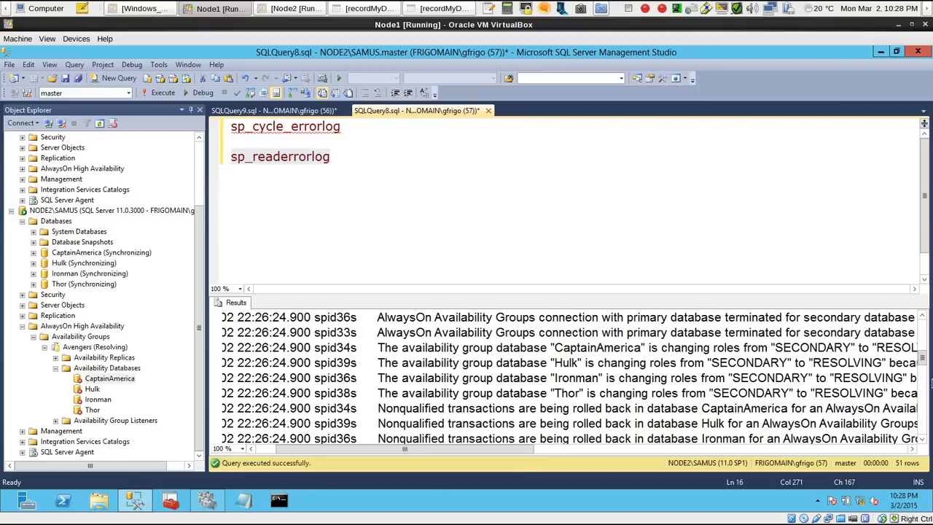
drag(921, 362, 921, 343)
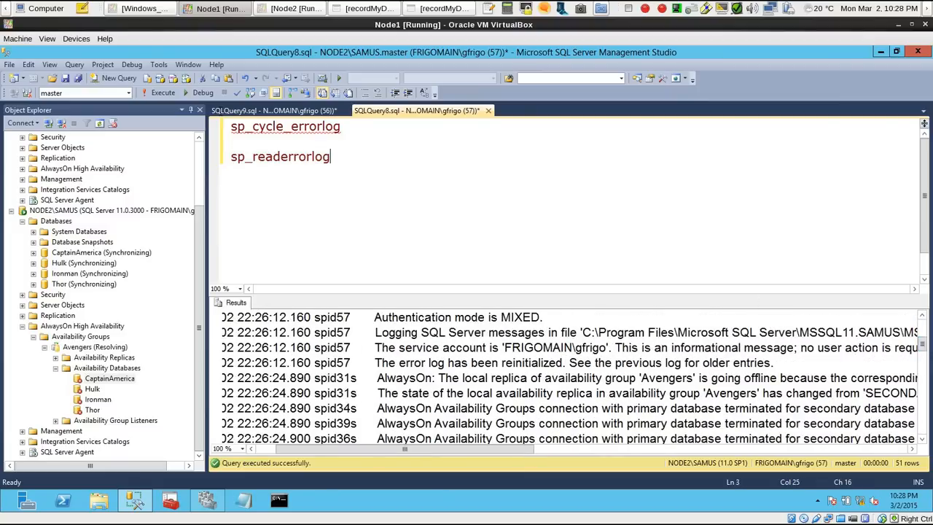
Replace the query with SELECT name,state_desc FROM sys.databases and run it
key(ctrl+a)
text(SELECT nam)
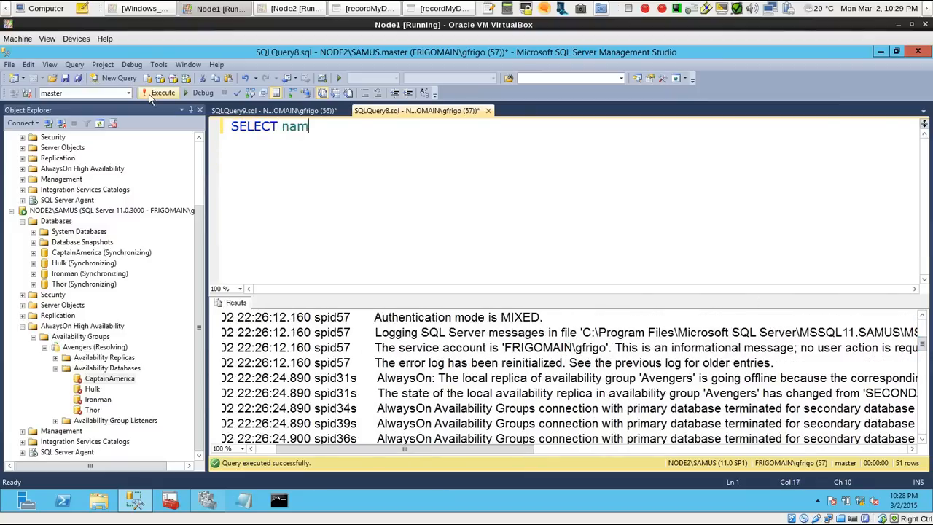
text(e,state_desc )
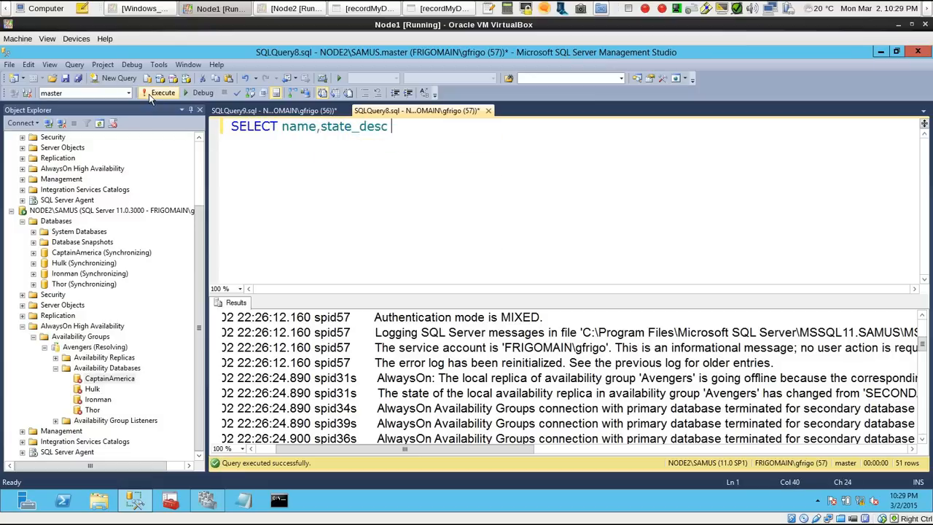
text(FROM sy)
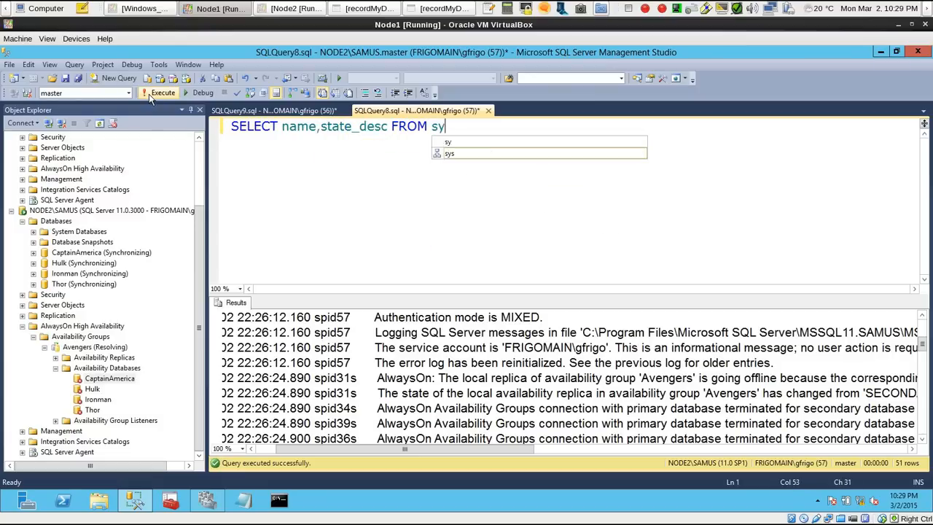
text(s.databases)
click(148, 94)
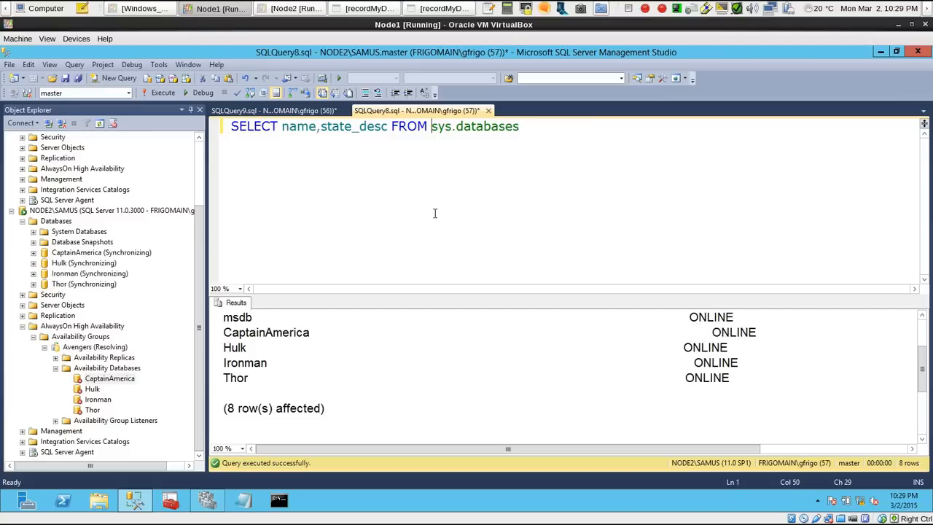
Switch the query output back to grid and rerun the sys.databases query
key(ctrl+d)
key(F5)
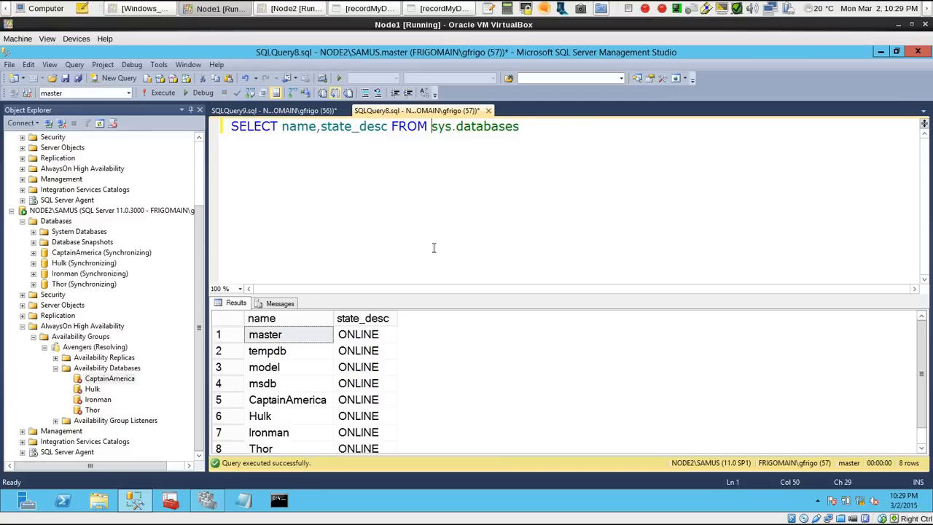
drag(923, 340, 924, 309)
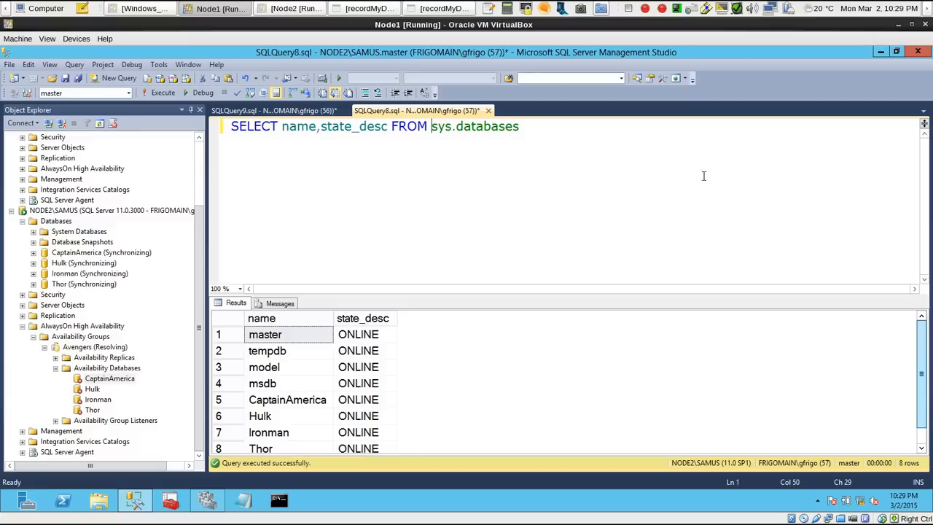
Add USE Thor and GO below the SELECT statement and run only those added lines
click(510, 121)
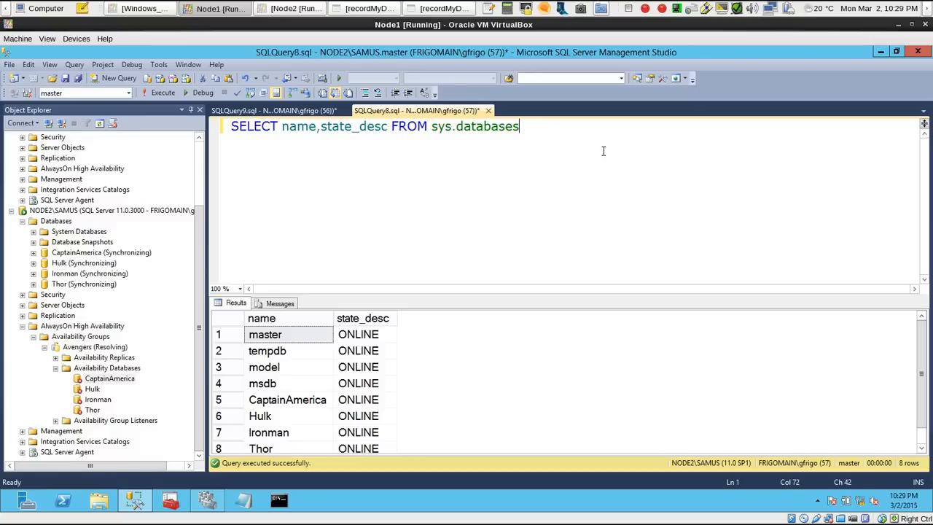
key(Return)
key(Return)
text(use)
key(BackSpace)
key(BackSpace)
key(BackSpace)
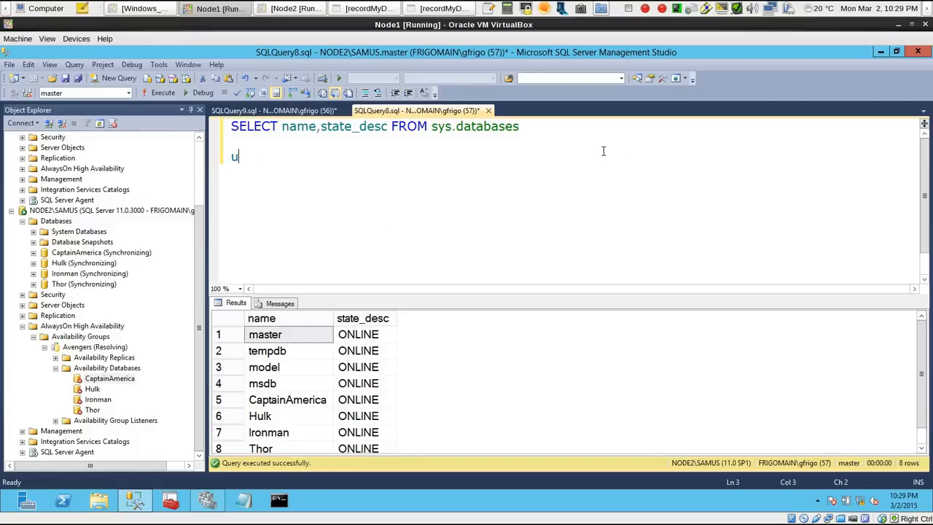
text(USE Thor)
key(Return)
text(GO)
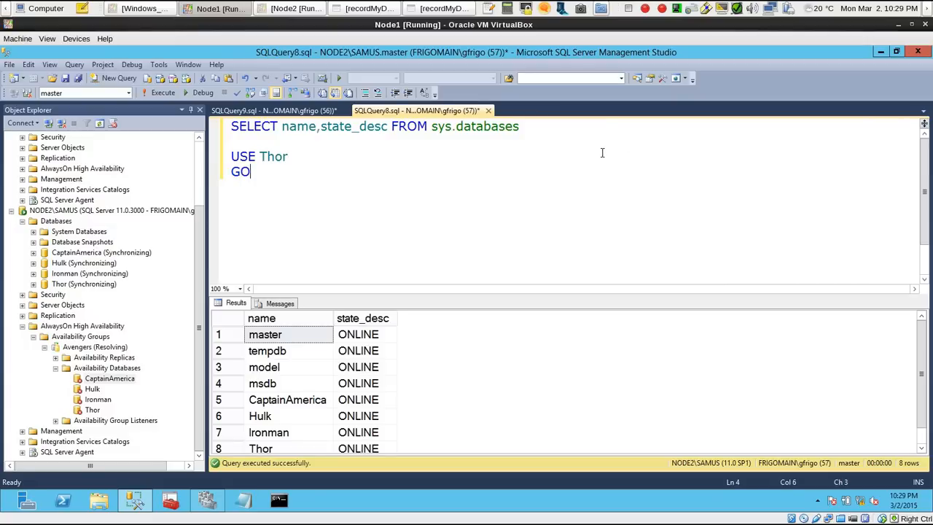
drag(291, 156, 233, 162)
key(F5)
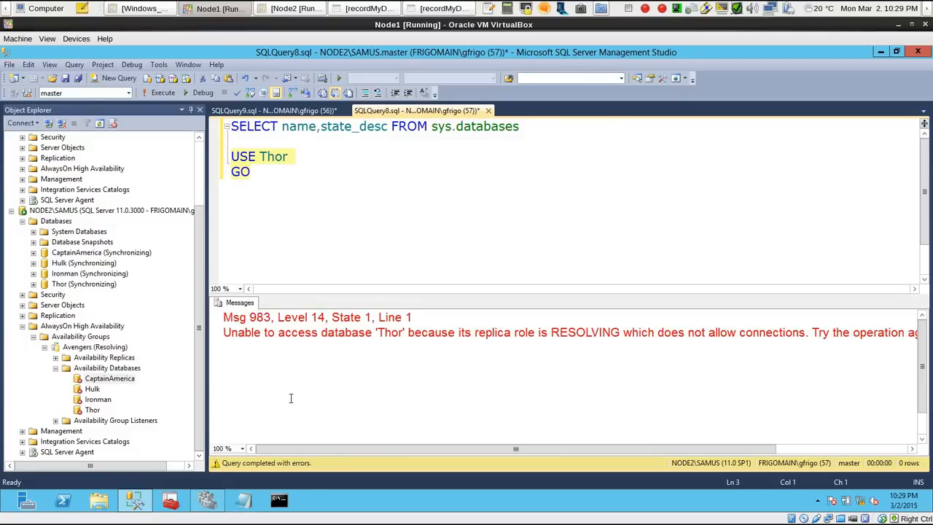
Open the desktop script "Force AG with data loss" and enter Avengers as the availability group name
click(880, 52)
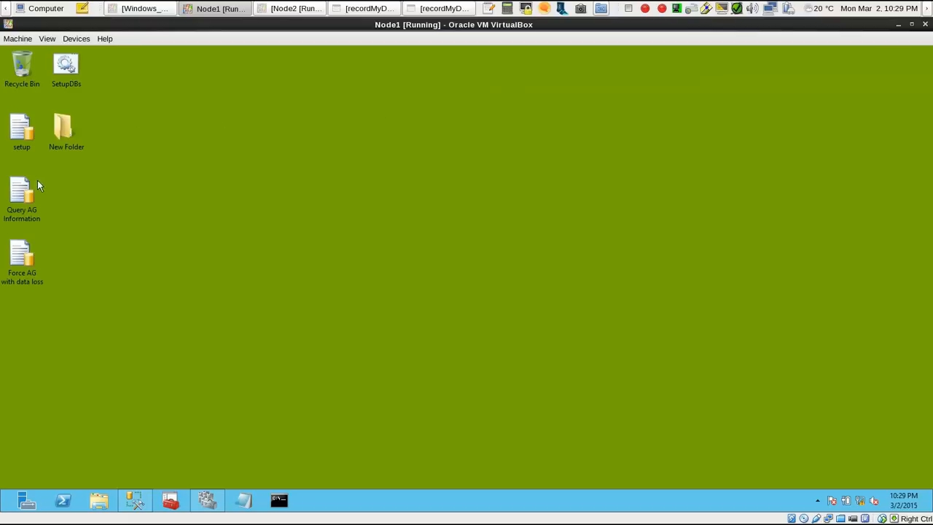
double_click(20, 255)
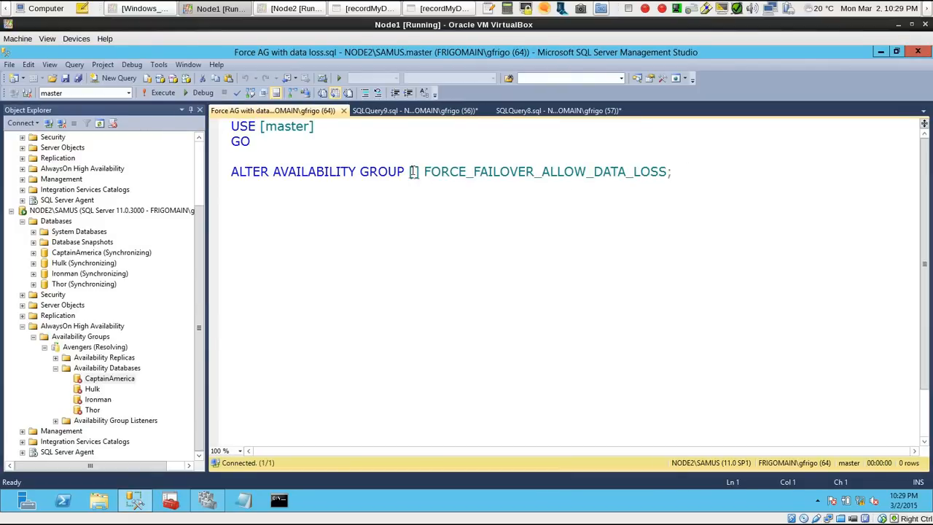
click(414, 172)
text(Avengers)
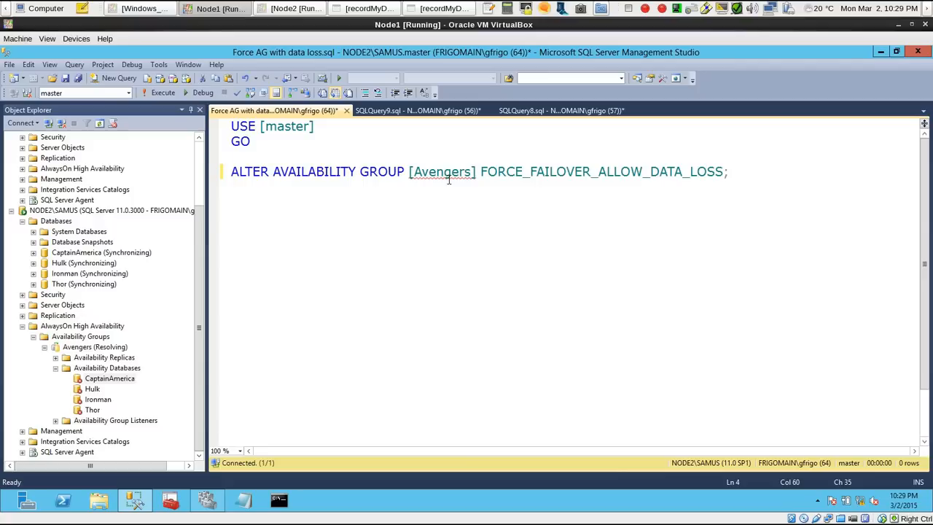
Add sp_cycle_errorlog above USE [master] in the forced failover script, separated by one blank line
drag(737, 171, 198, 122)
click(353, 142)
key(Return)
key(Return)
key(Return)
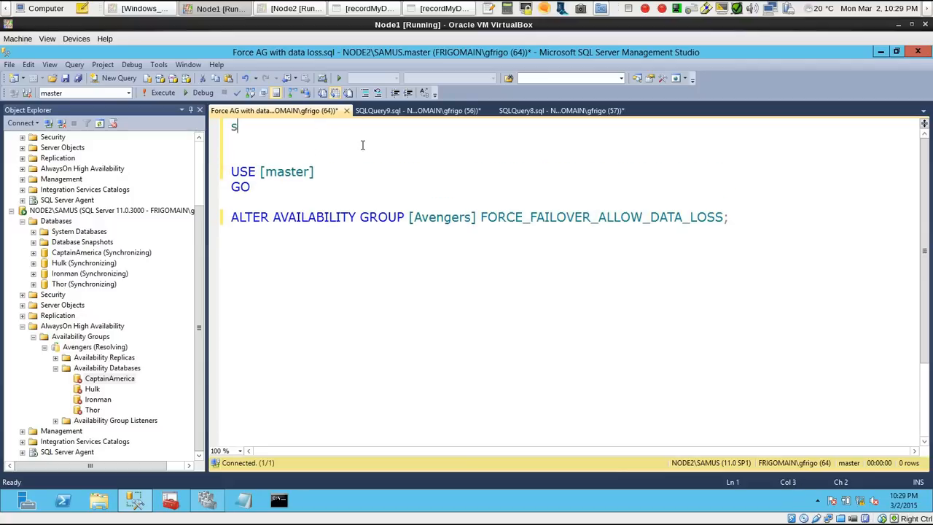
text(_er)
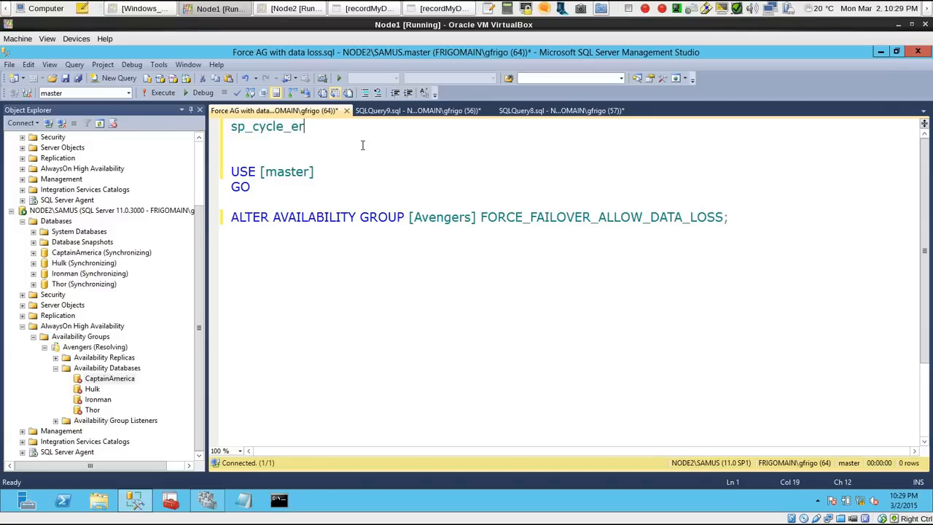
text(rorlog)
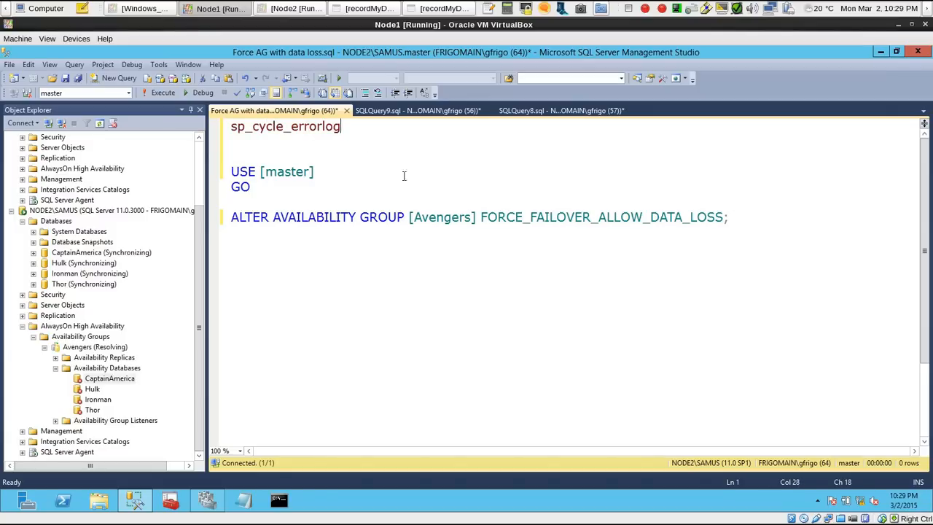
click(354, 157)
key(BackSpace)
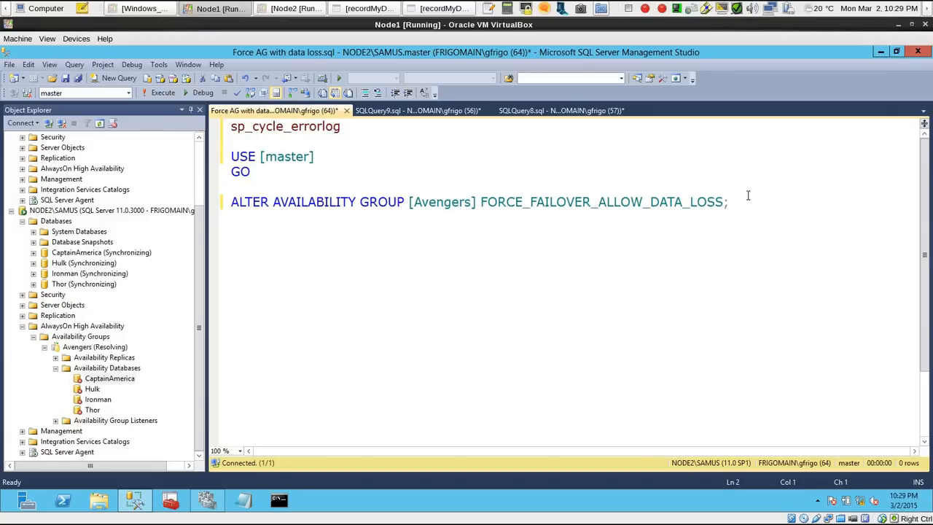
Review the ALTER AVAILABILITY GROUP statement for Avengers and run the whole script, forcing failover with data loss allowed
drag(747, 195, 79, 59)
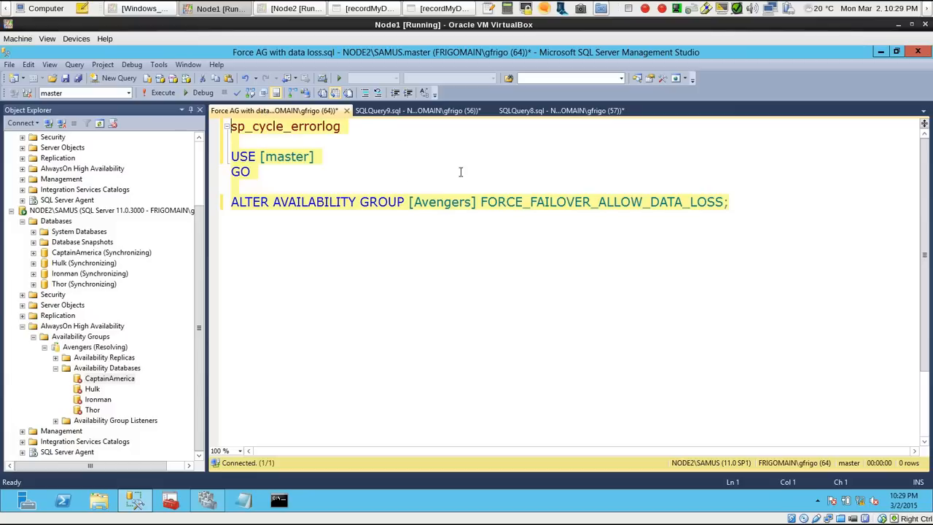
click(587, 201)
drag(230, 202, 735, 203)
click(734, 203)
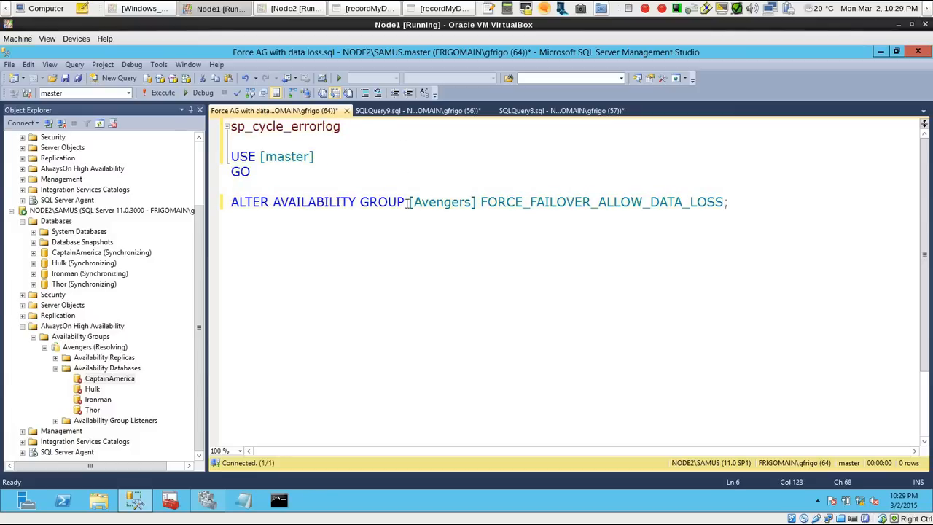
drag(407, 204, 477, 203)
click(478, 206)
drag(755, 197, 207, 114)
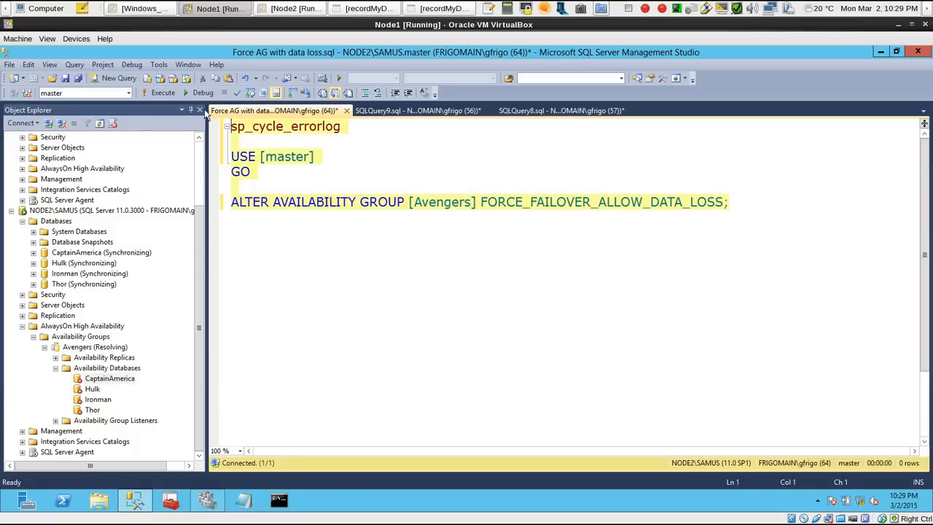
click(164, 93)
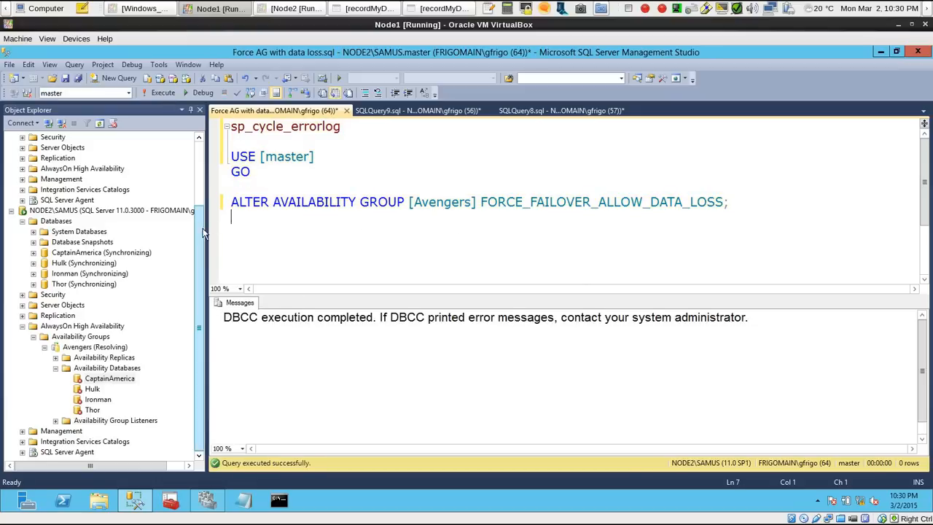
Collapse NODE1\KRATOS in the server tree and refresh the NODE2\SAMUS instance
click(110, 378)
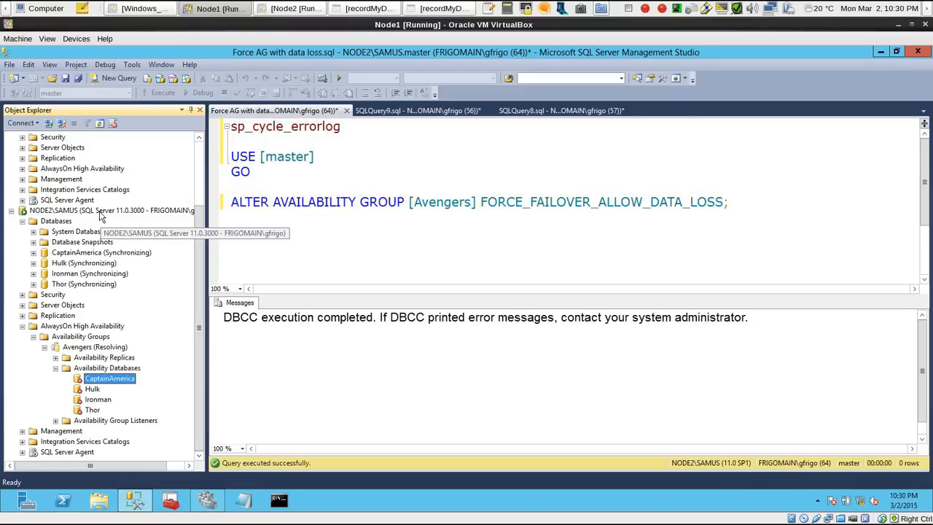
click(198, 182)
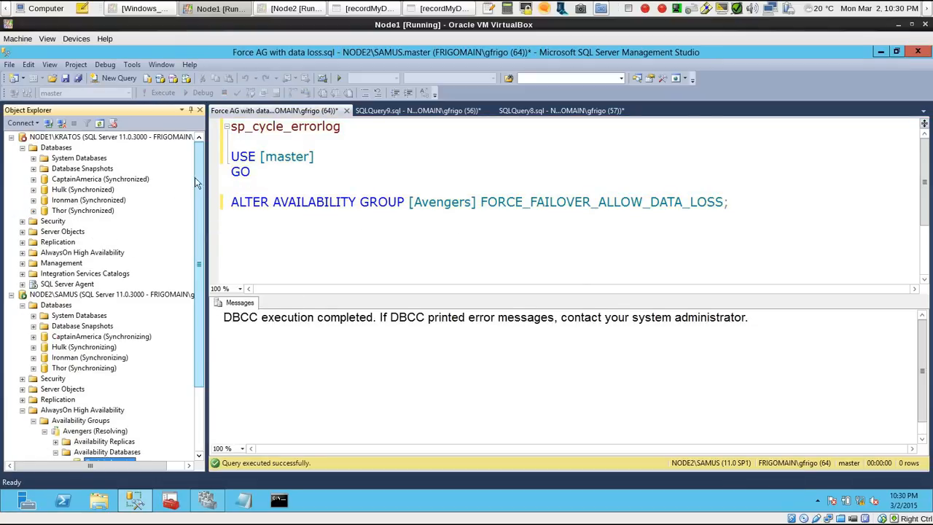
click(11, 137)
right_click(99, 153)
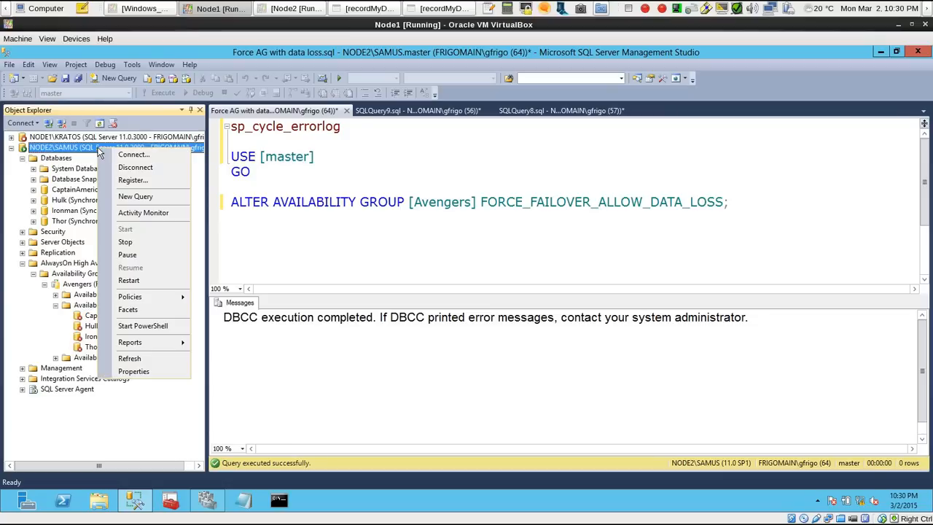
click(131, 357)
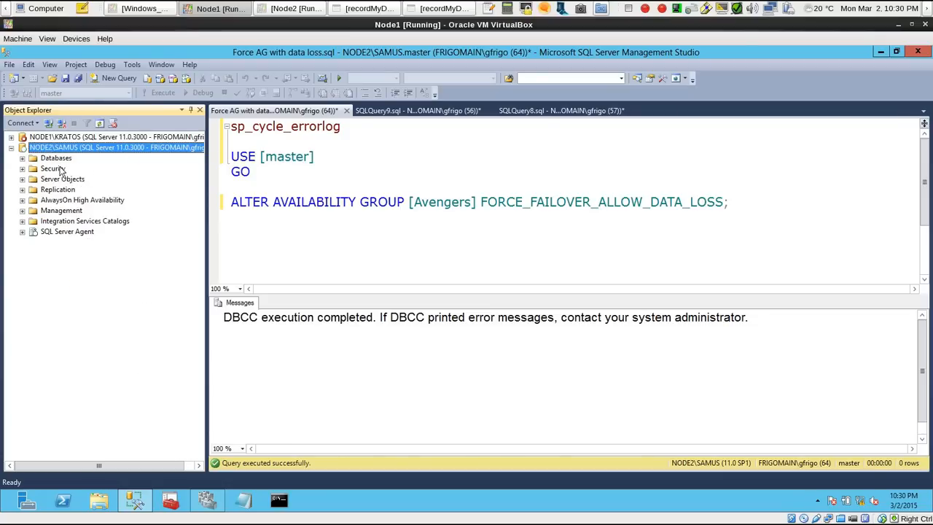
Expand the Databases and Availability Groups folders of NODE2\SAMUS to check the database states and the role of Avengers
click(22, 158)
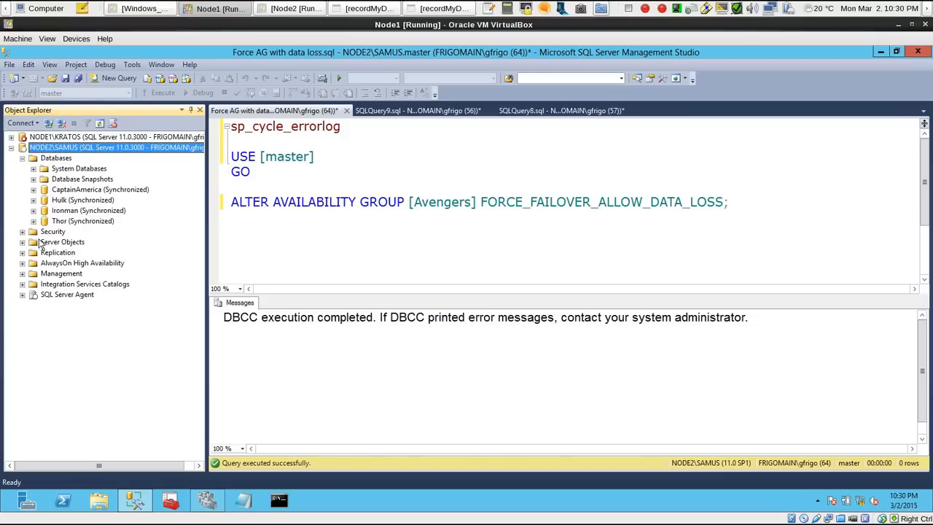
click(23, 263)
click(33, 274)
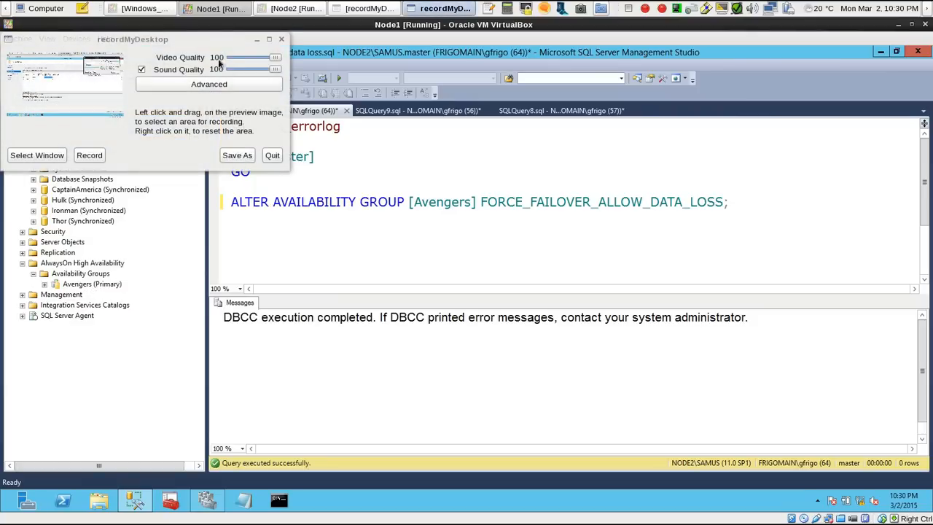
click(257, 39)
click(89, 284)
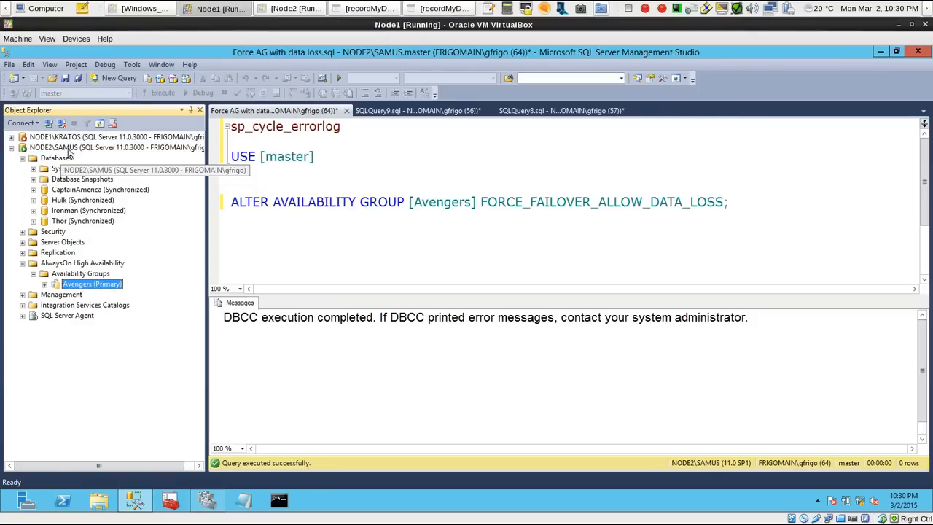
text(GO)
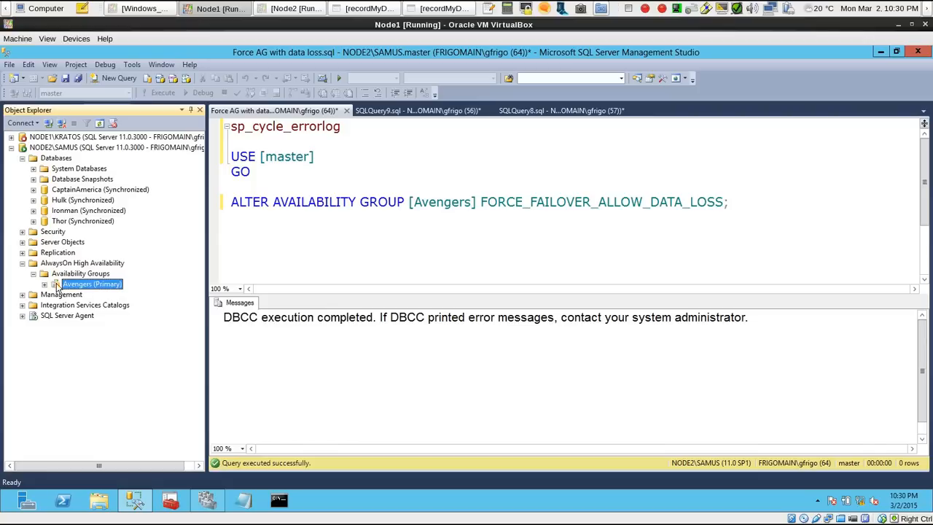
Replace sp_cycle_errorlog with sp_readerrorlog in the forced failover script and run only that line
click(386, 203)
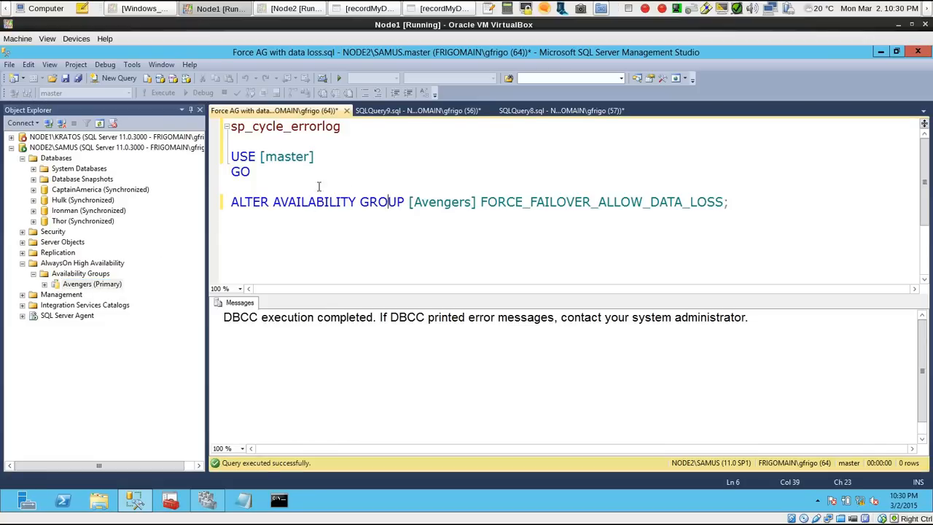
click(280, 173)
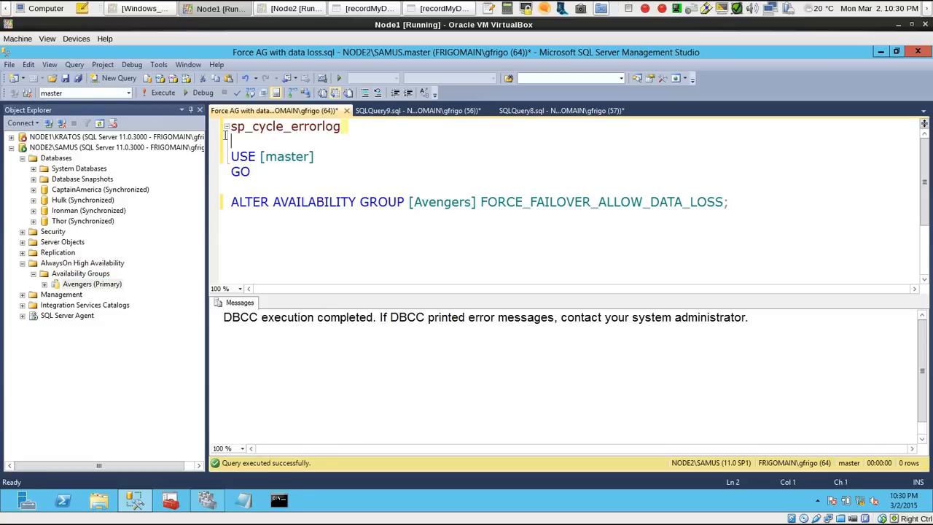
drag(364, 128, 215, 138)
text(sp)
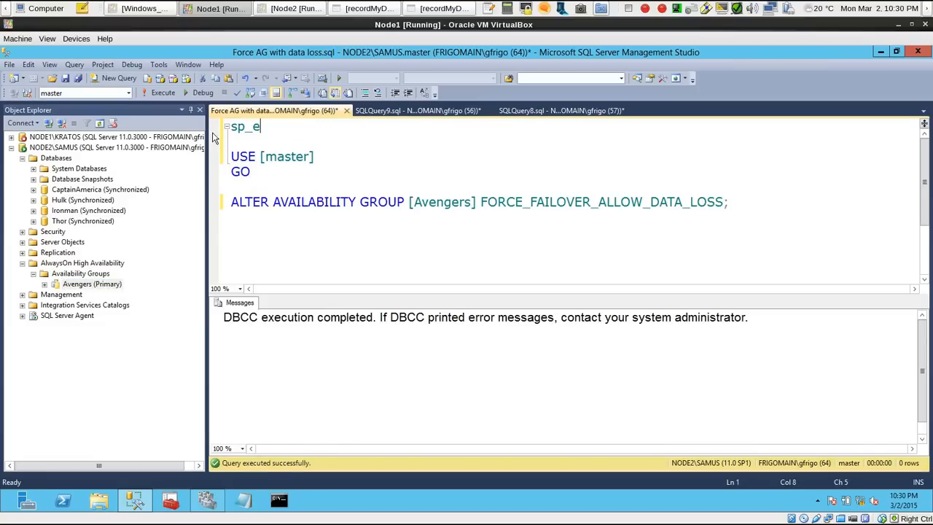
text(_reader)
key(BackSpace)
key(BackSpace)
text(readerrorlog)
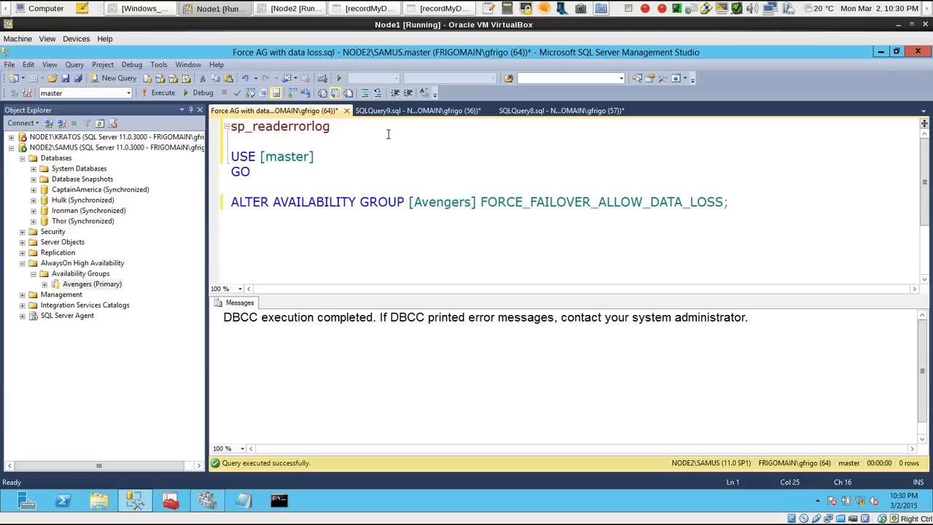
key(shift+Home)
key(F5)
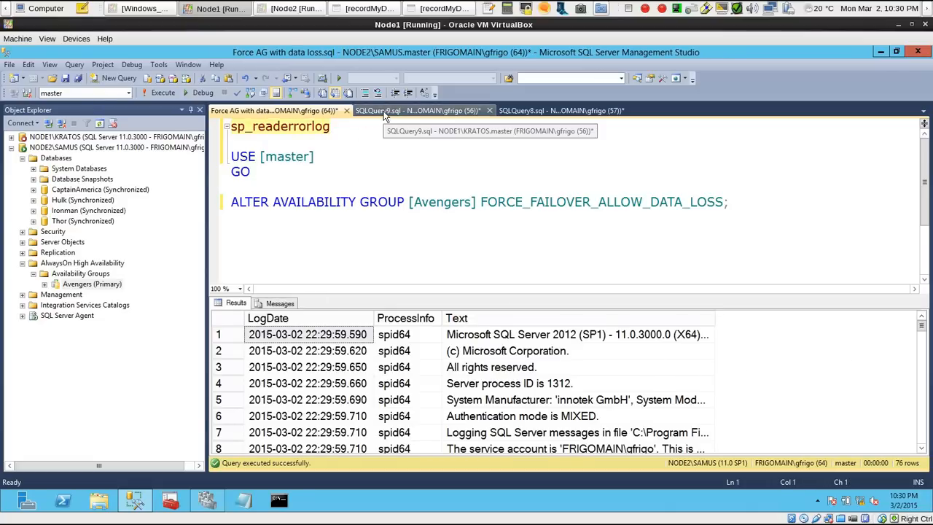
Rerun sp_readerrorlog with results output as text and examine the role change entries of the availability group databases
key(ctrl+t)
key(F5)
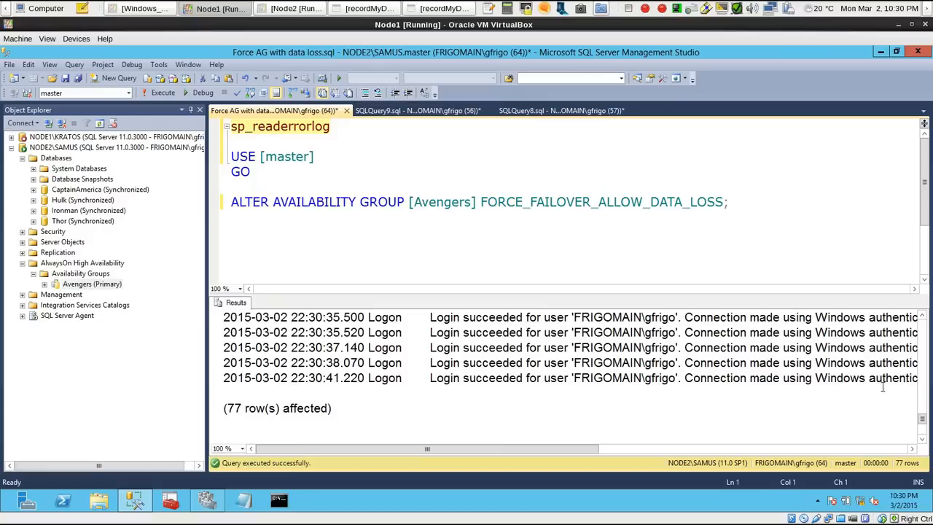
scroll(923, 397, up, 10)
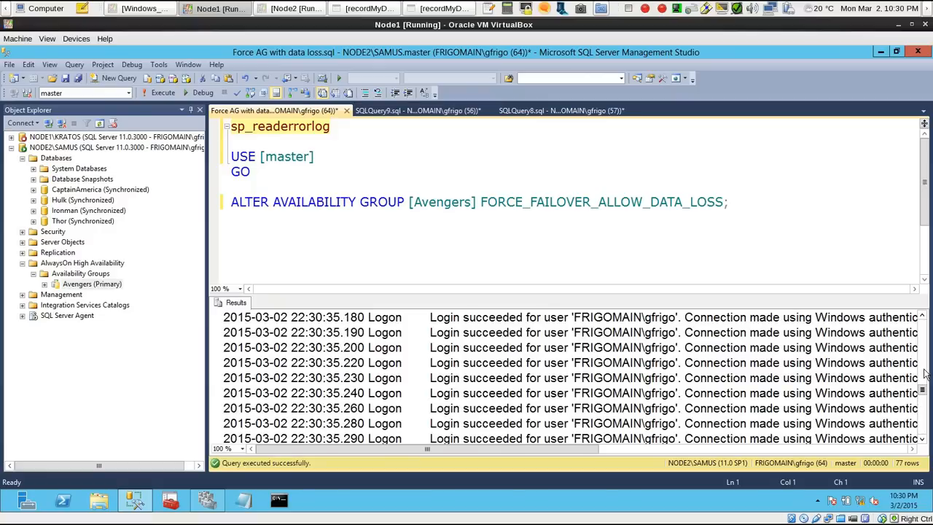
scroll(924, 366, up, 5)
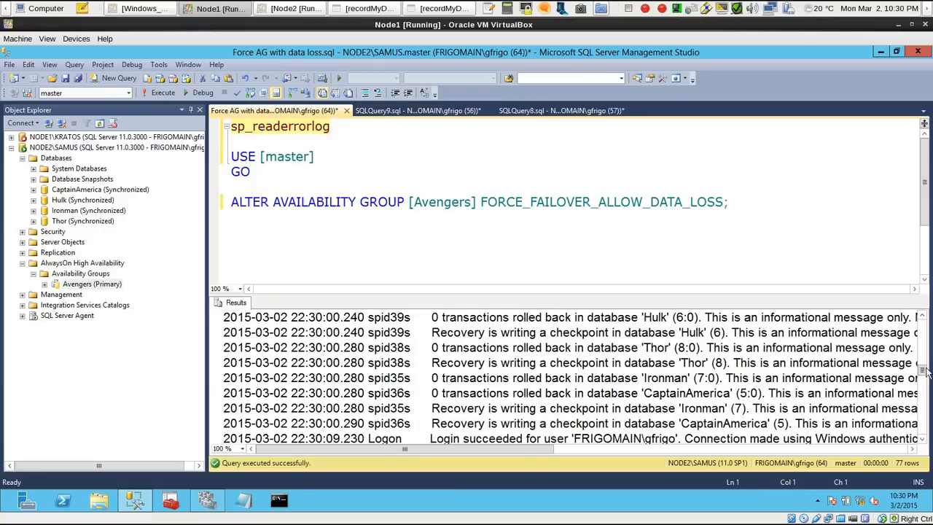
scroll(924, 355, up, 3)
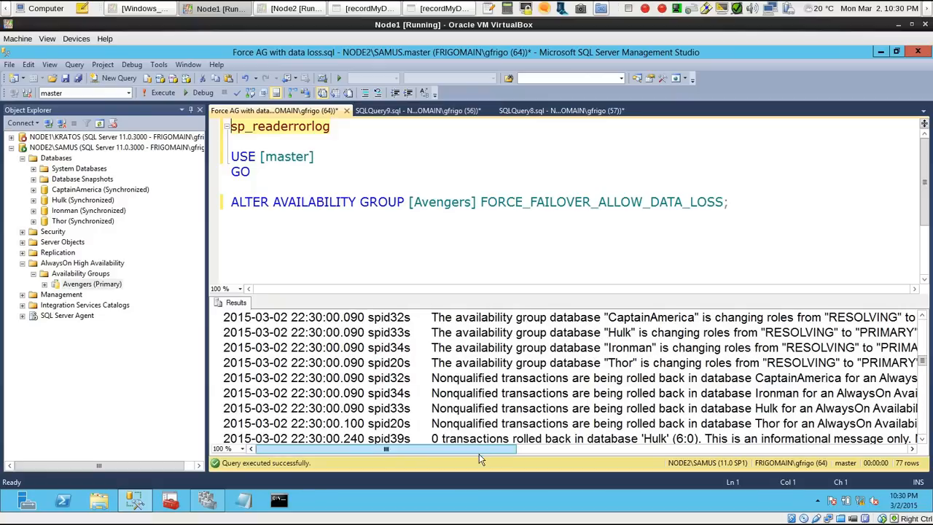
drag(486, 456, 569, 452)
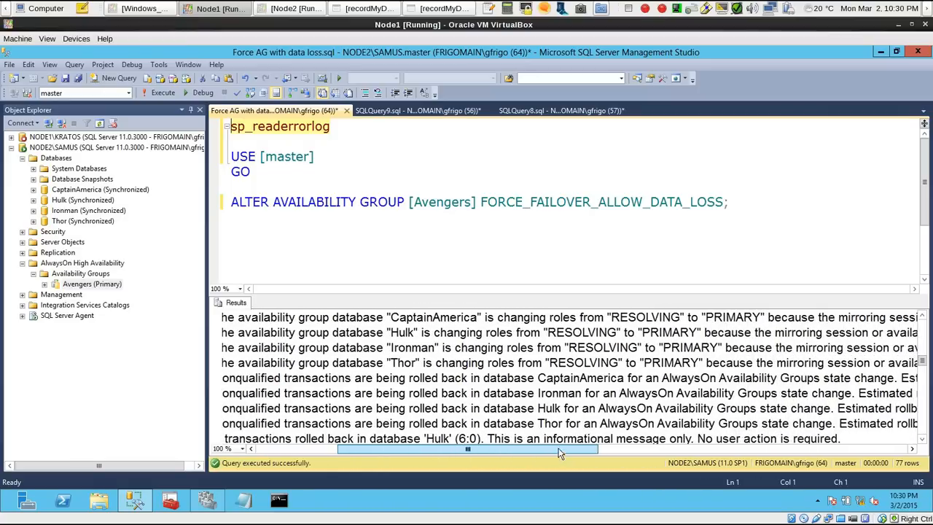
drag(309, 319, 758, 363)
click(755, 362)
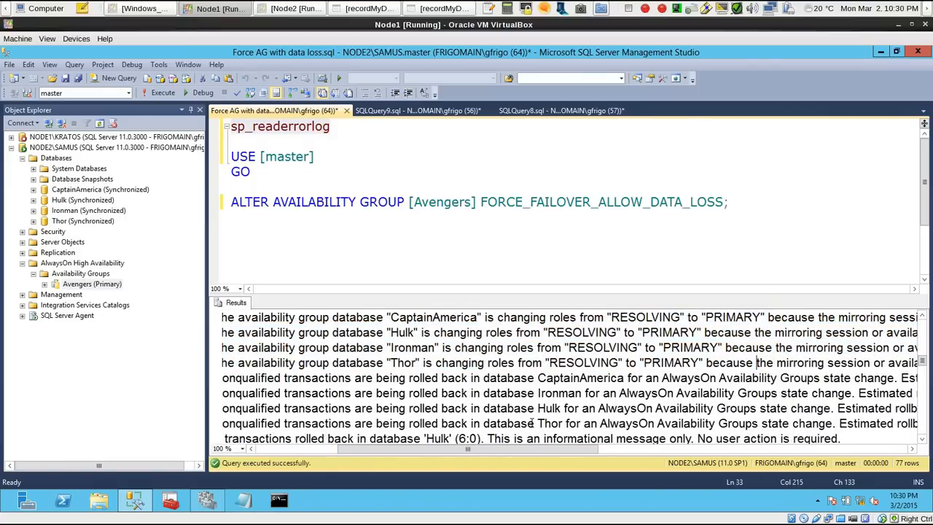
drag(527, 451, 695, 440)
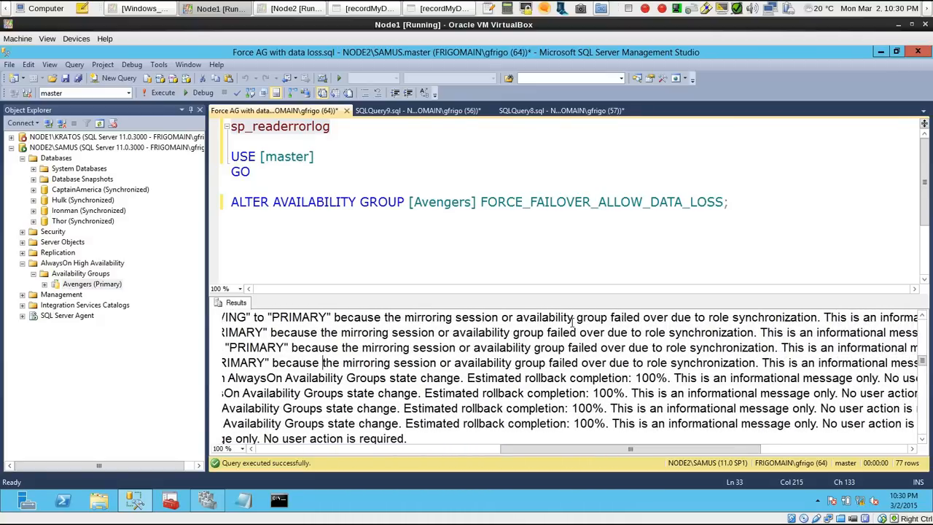
drag(573, 321, 777, 353)
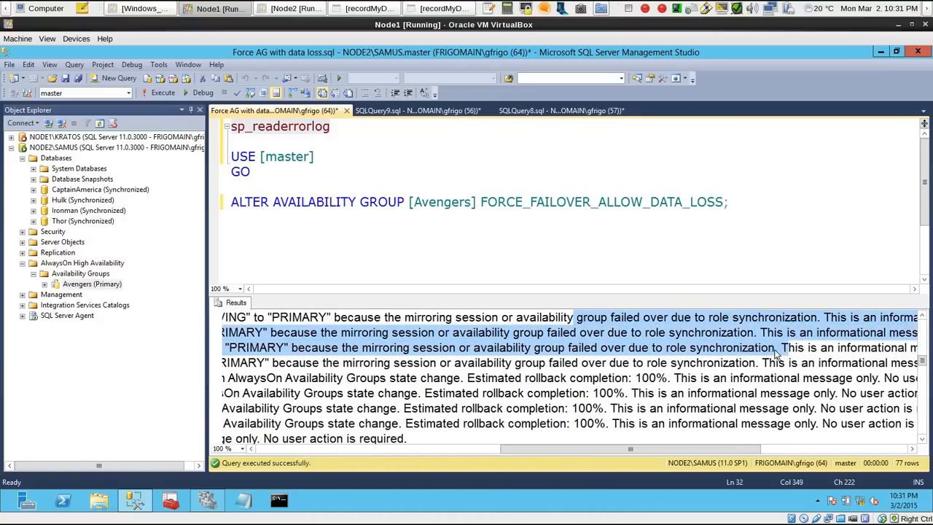
click(775, 350)
Examine the earlier error log entry about the state change of the local replica in the Avengers availability group
click(923, 317)
click(922, 317)
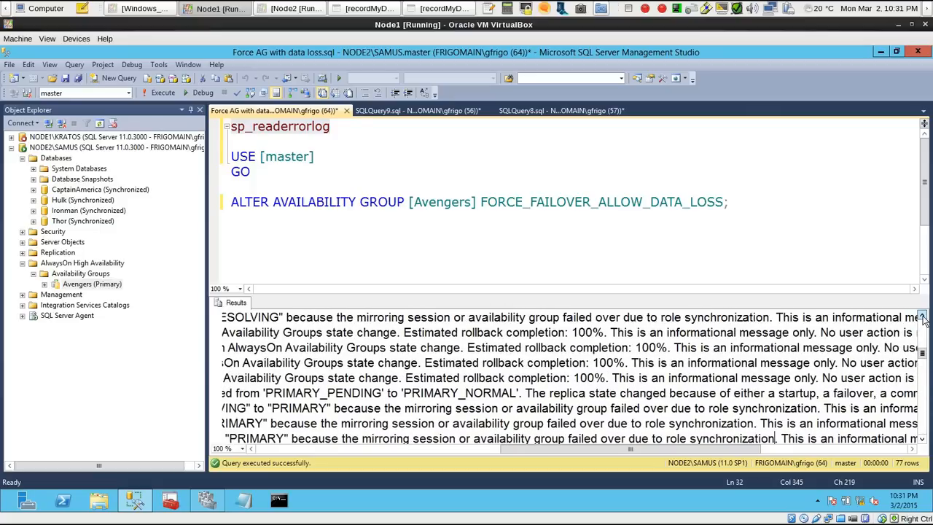
drag(505, 450, 450, 457)
drag(496, 394, 756, 393)
click(756, 393)
drag(638, 451, 451, 452)
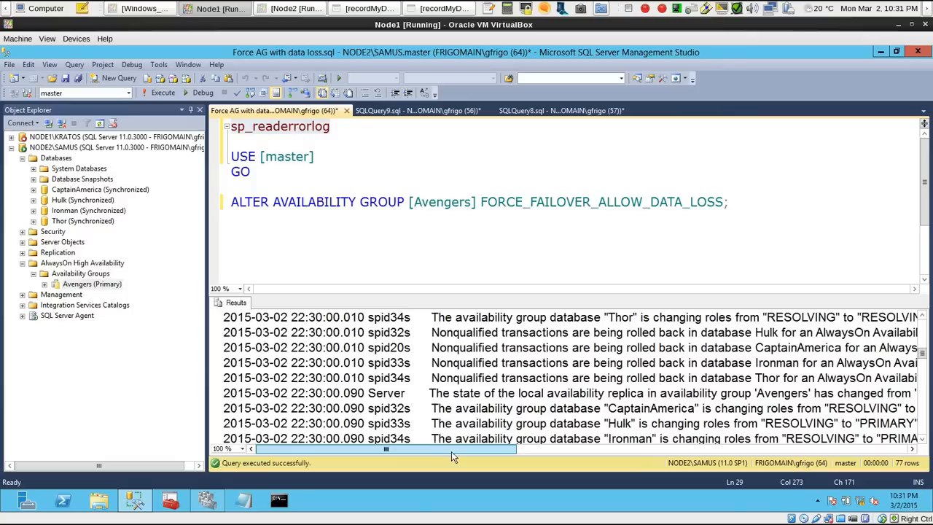
Check the roles on NODE2 in Failover Cluster Manager and return to the error log output in Management Studio
click(209, 502)
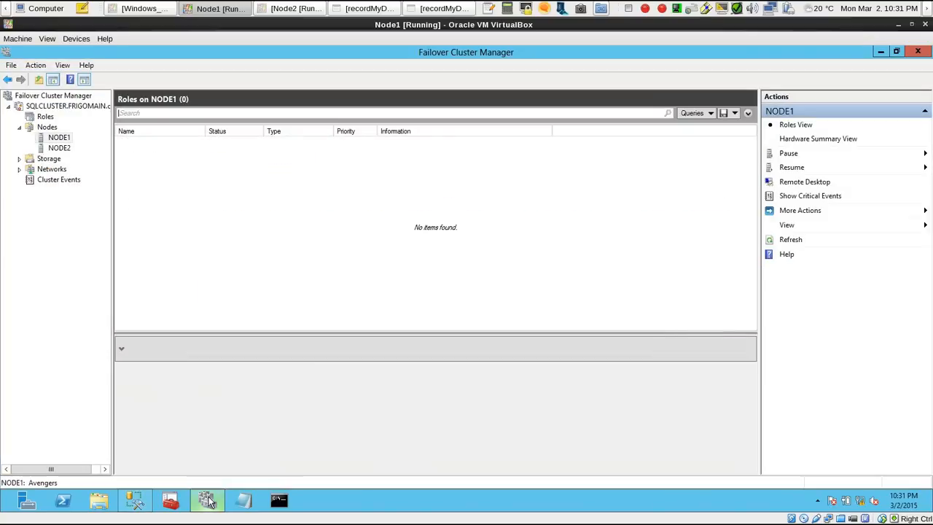
click(60, 148)
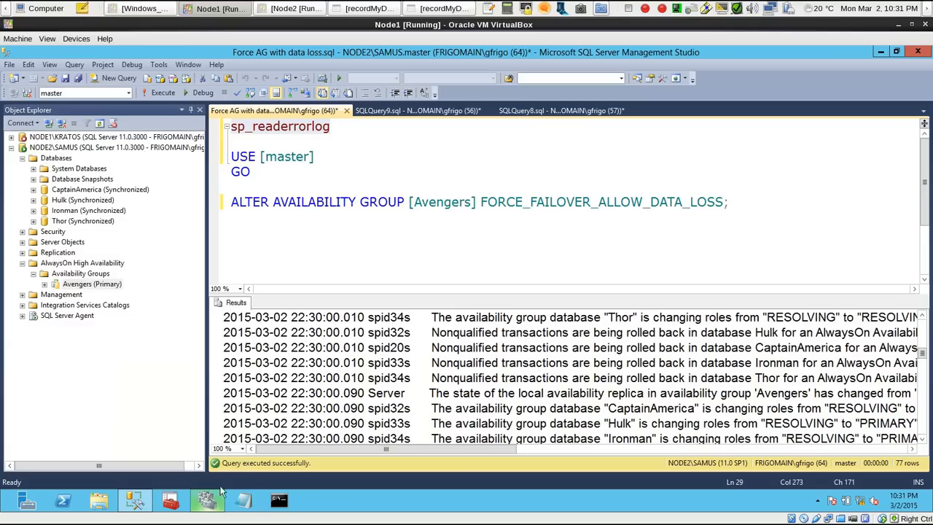
click(206, 501)
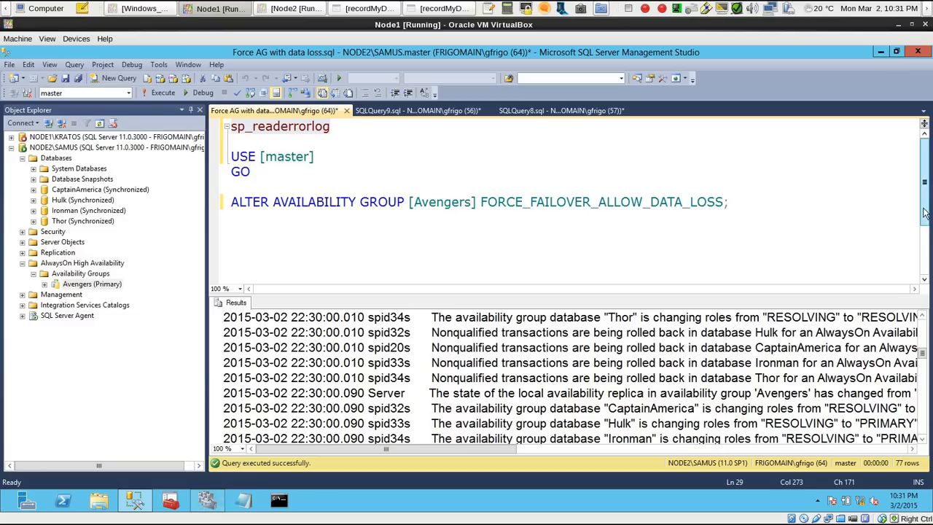
drag(923, 356, 922, 333)
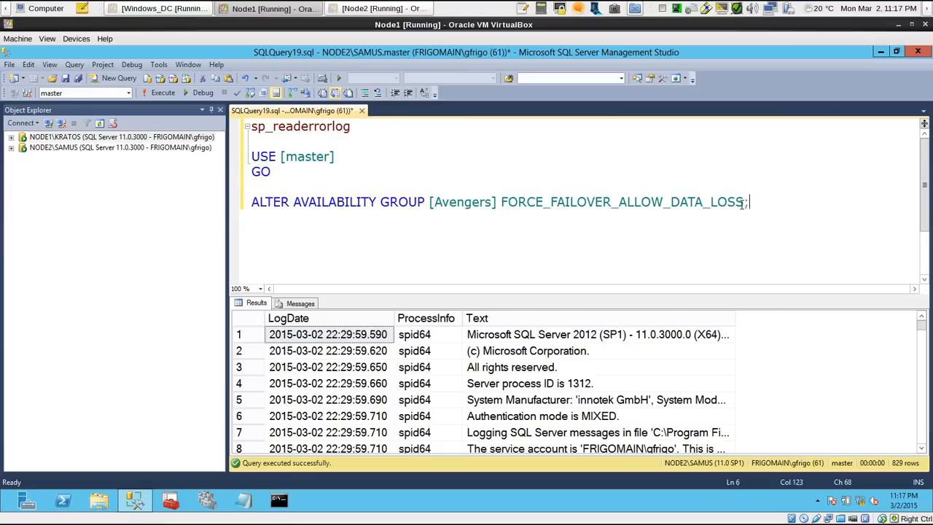
Open a new query connected to NODE1\KRATOS
drag(759, 204, 252, 126)
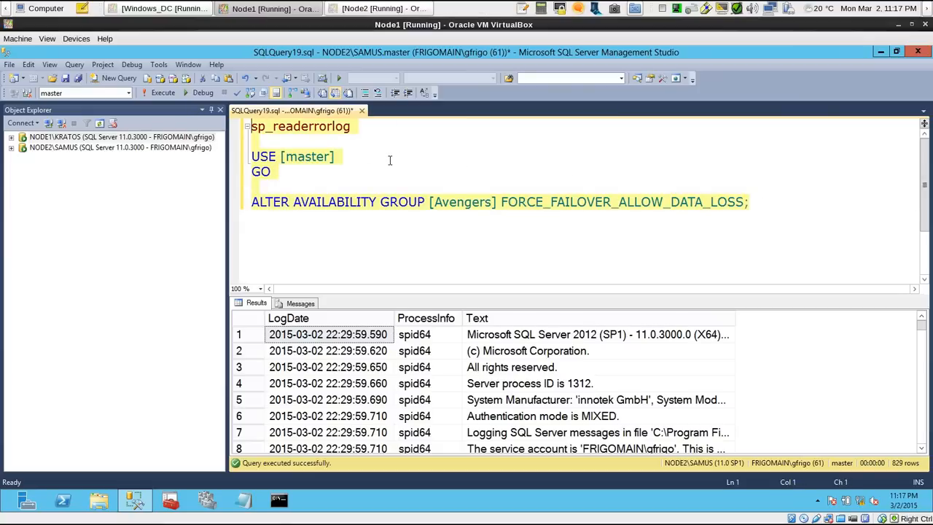
click(354, 173)
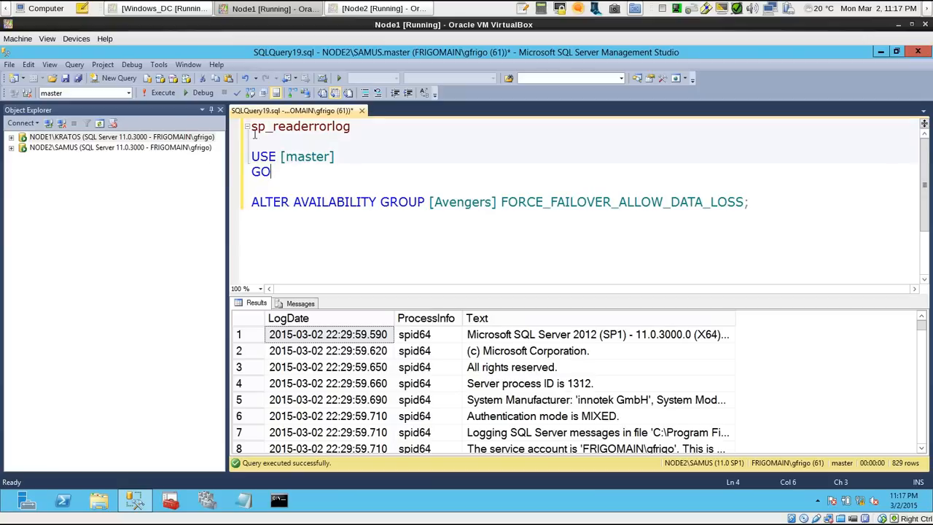
double_click(72, 138)
right_click(85, 137)
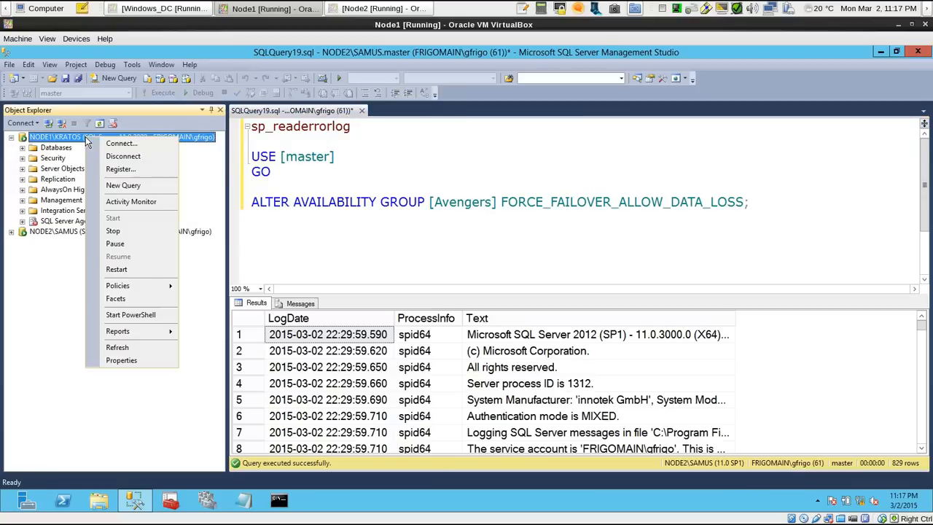
click(137, 186)
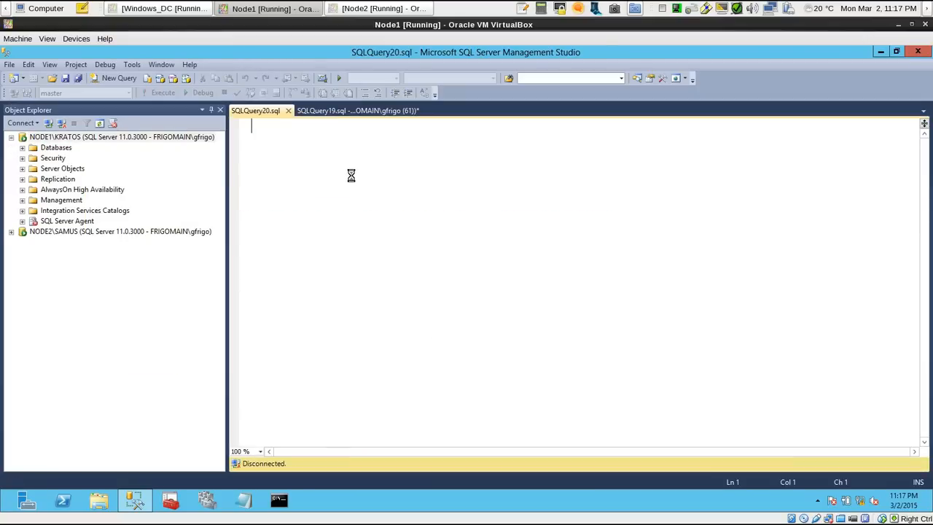
Try to drop the Avengers availability group on NODE1\KRATOS by running DROP AVAILABILITIY GROUP Avengers with GO on the following line
text(DROP)
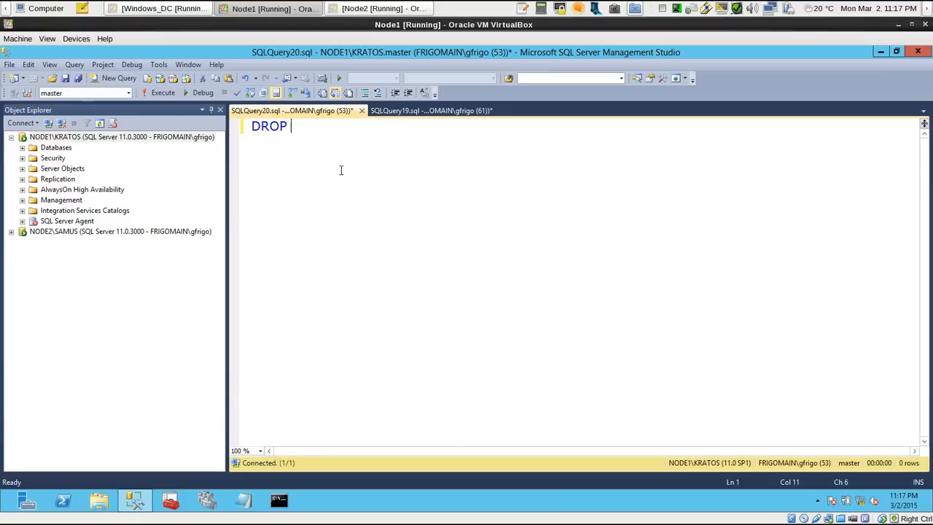
text( AVAILABILITI)
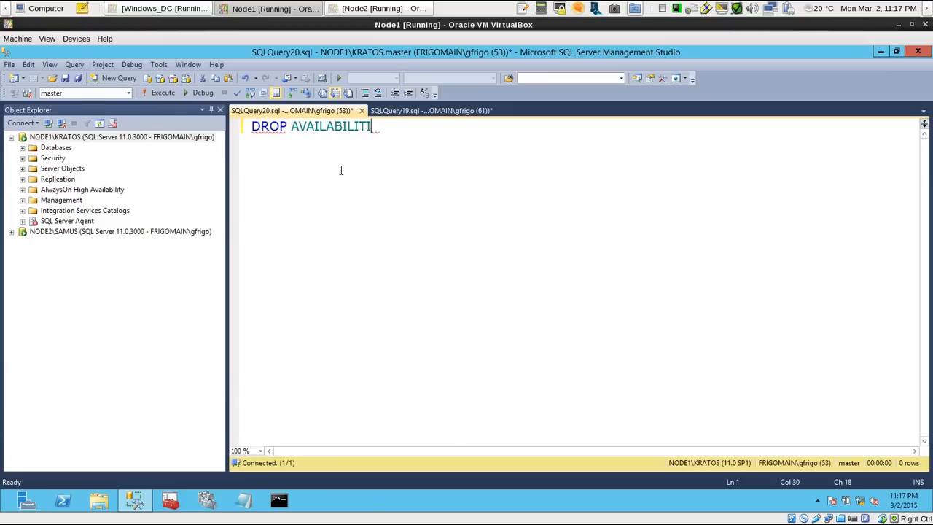
text(Y GROUP A)
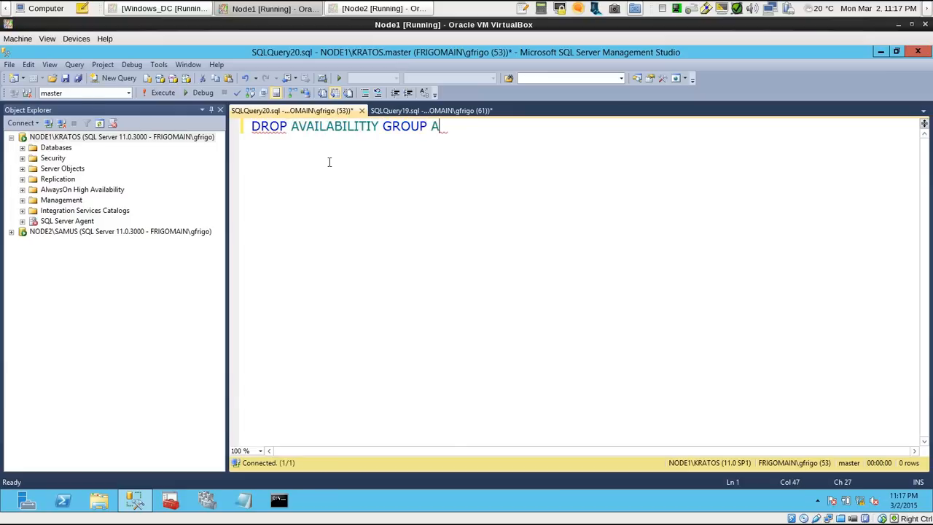
text(vengers)
key(Return)
text(GO)
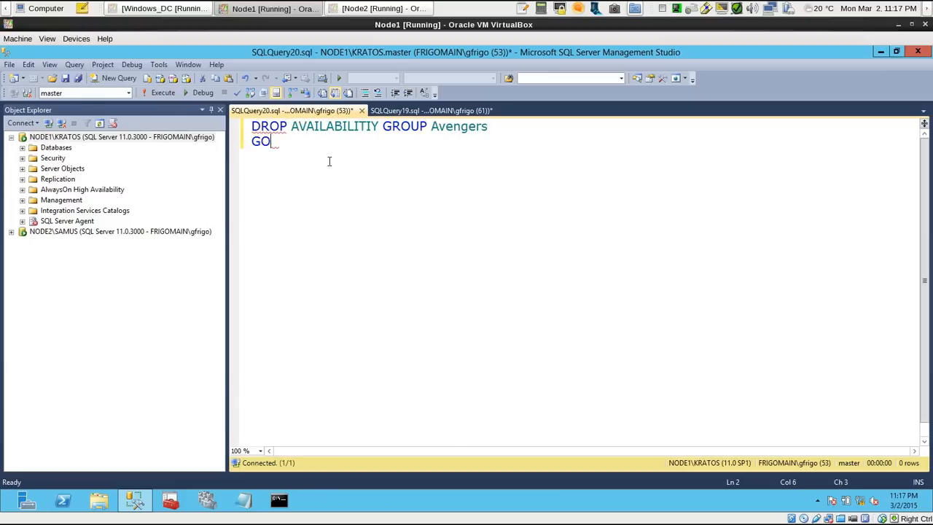
key(F5)
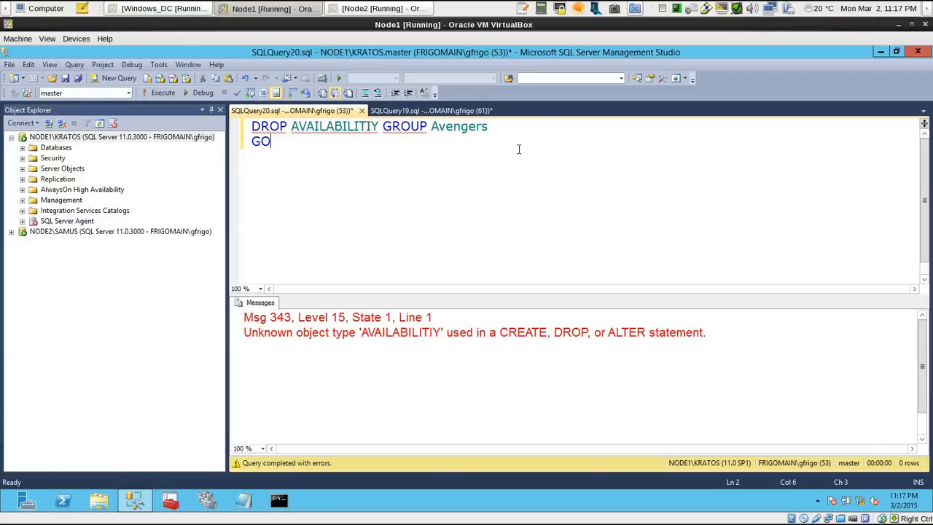
Correct the misspelled keyword so the statement reads DROP AVAILABILITY GROUP Avengers, and execute it on NODE1\KRATOS
drag(379, 127, 292, 127)
text(AVAILABILITY)
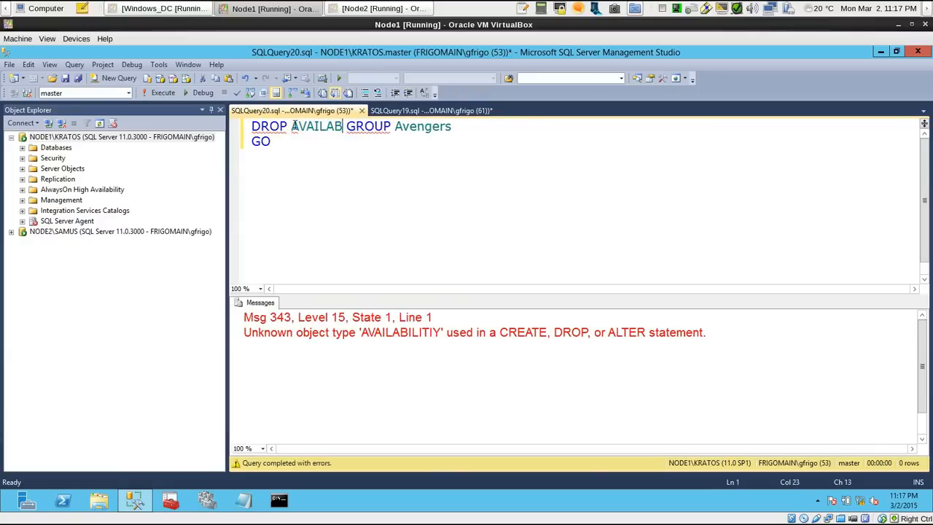
key(F5)
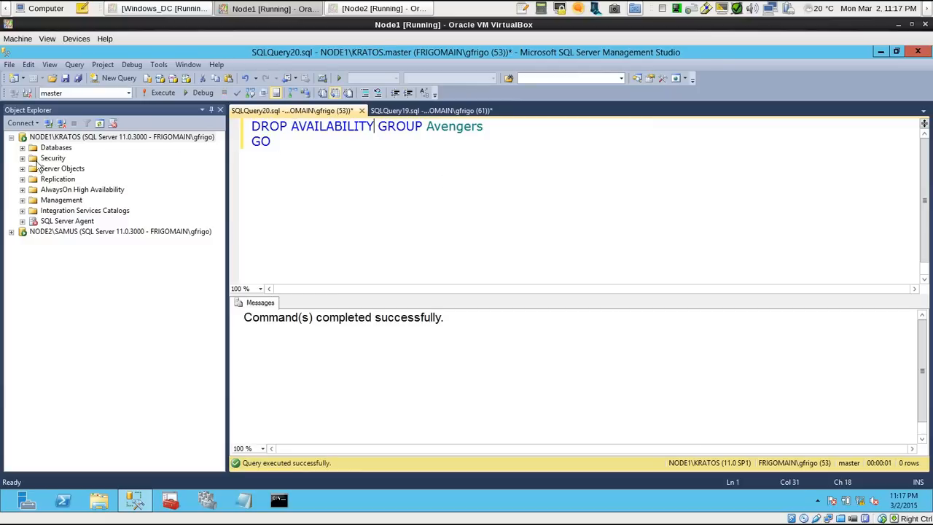
Refresh the databases of NODE2\SAMUS and delete the CaptainAmerica database, closing its existing connections
click(11, 231)
click(56, 242)
right_click(56, 242)
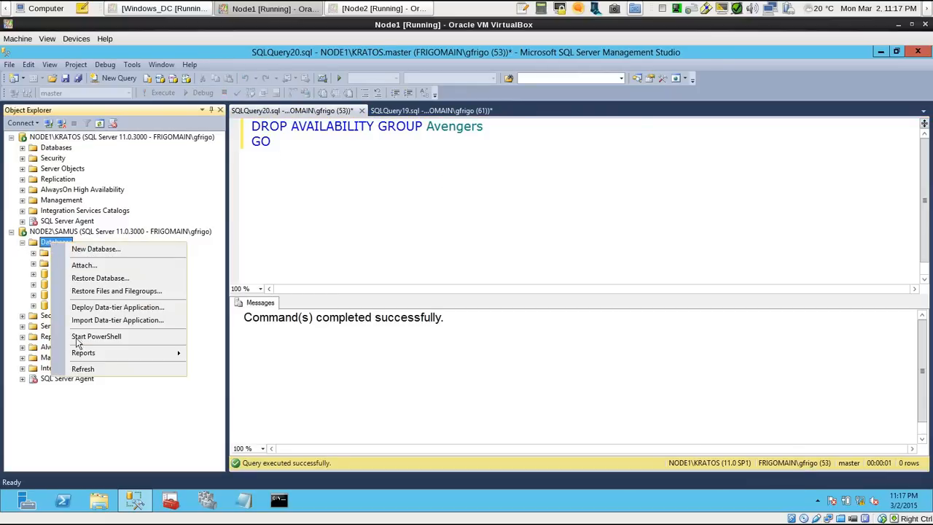
click(88, 369)
right_click(85, 273)
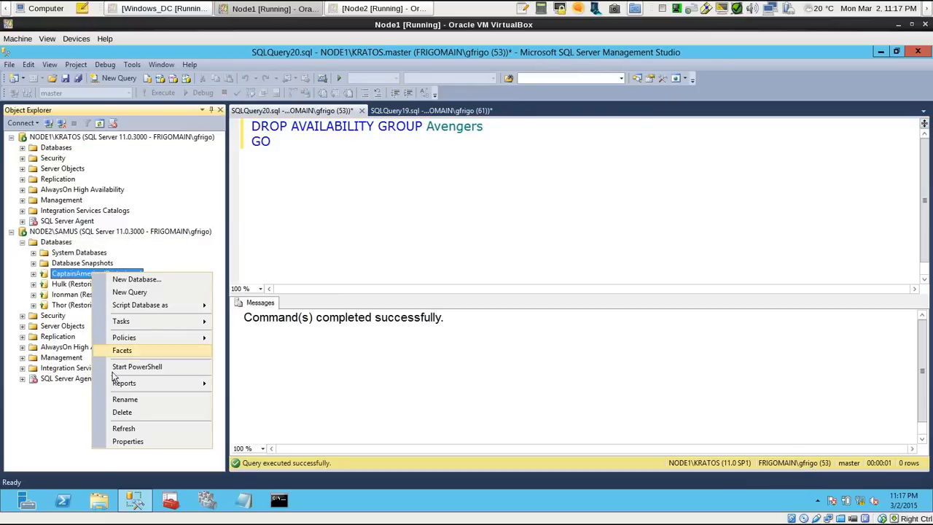
click(116, 413)
click(417, 410)
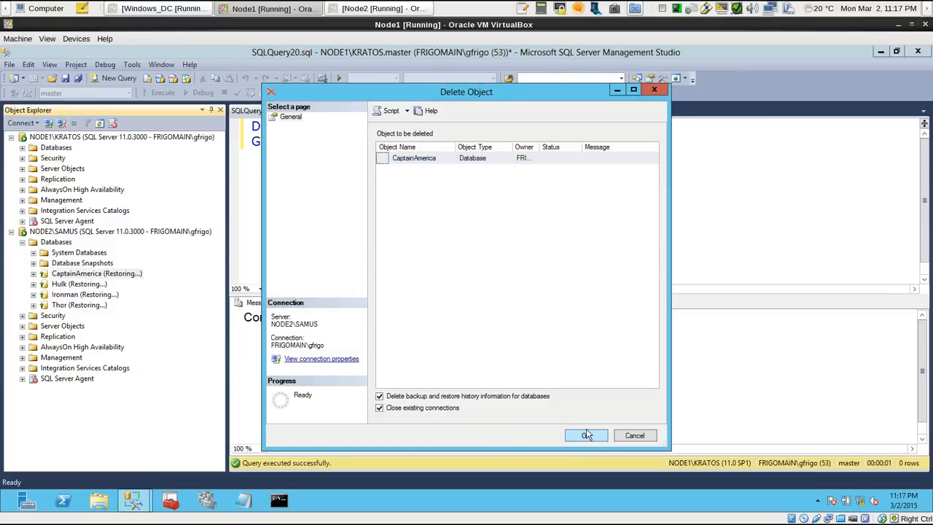
click(585, 435)
Delete the remaining Hulk, Ironman and Thor databases from NODE2\SAMUS, closing existing connections to Hulk, and collapse that server
right_click(76, 273)
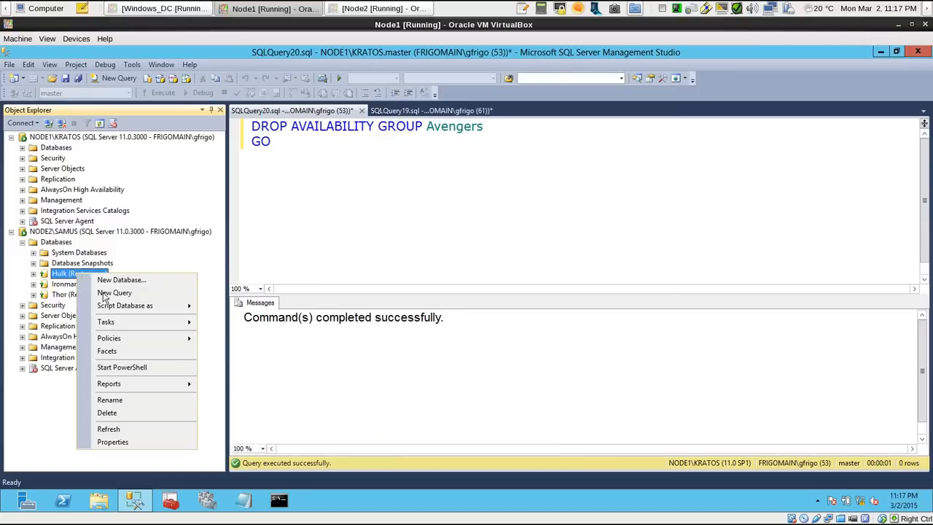
click(113, 413)
click(410, 413)
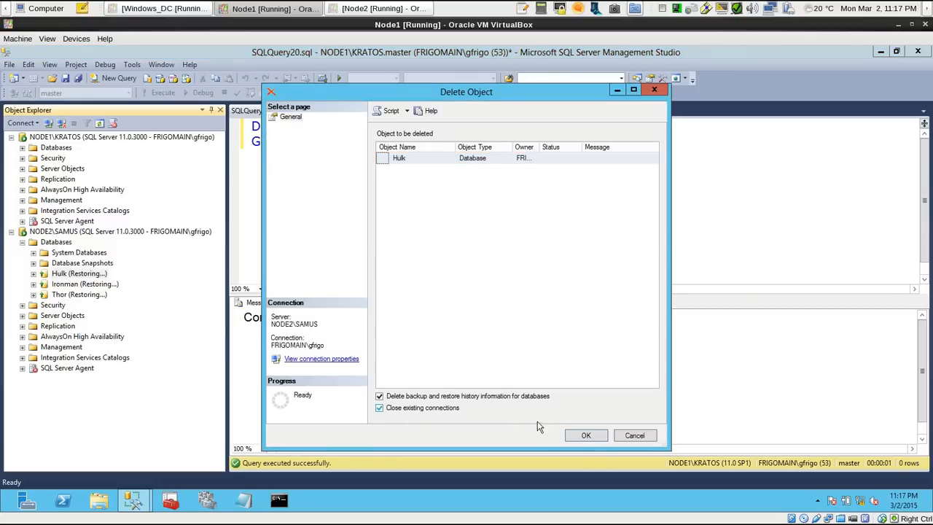
click(585, 434)
right_click(73, 274)
click(113, 412)
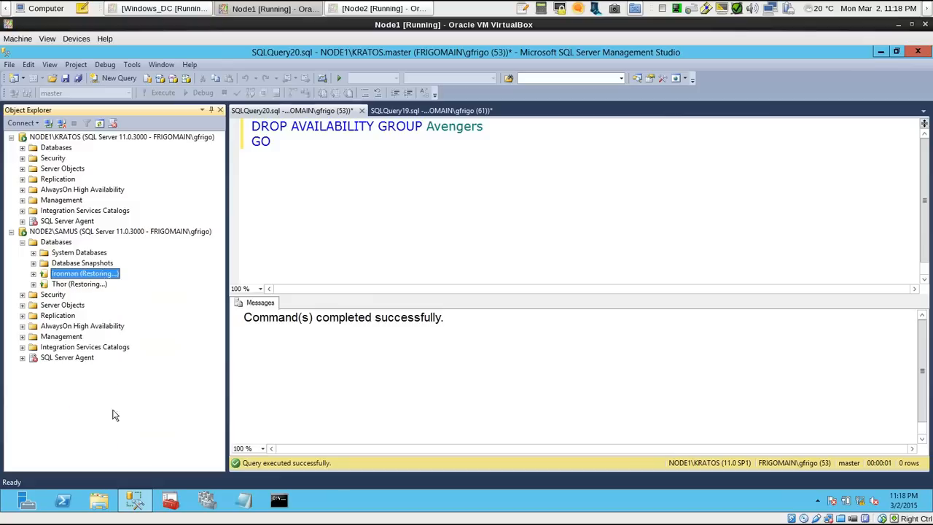
click(602, 437)
right_click(106, 272)
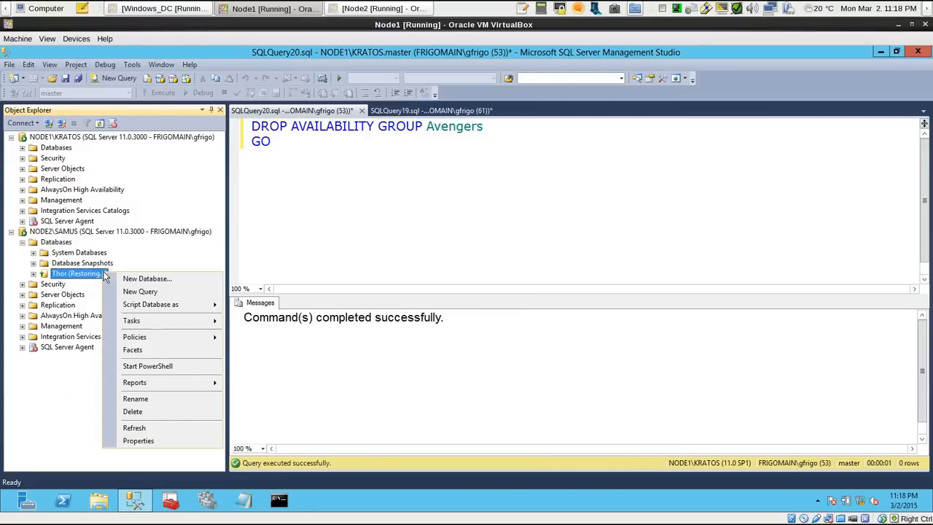
click(172, 415)
click(587, 435)
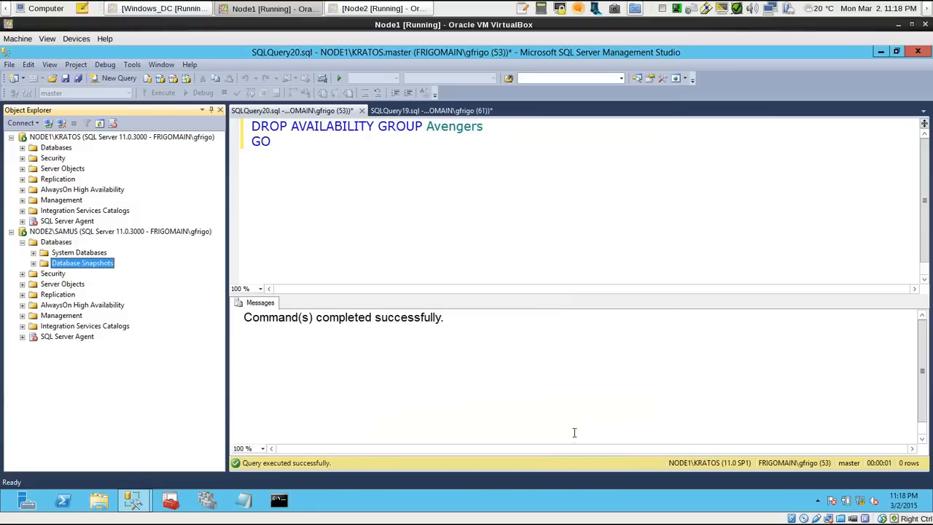
click(11, 232)
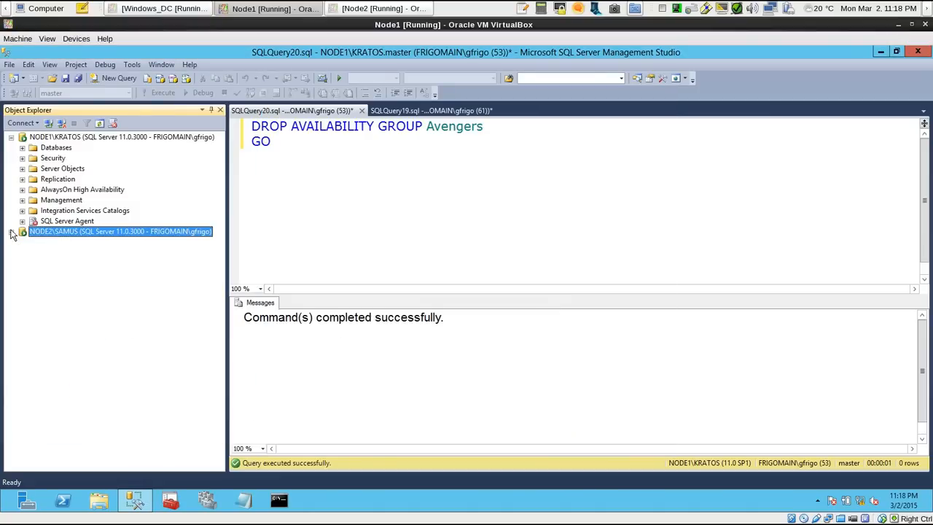
Start the New Availability Group Wizard on NODE1\KRATOS and name the group Avengers
click(22, 189)
right_click(76, 193)
click(106, 198)
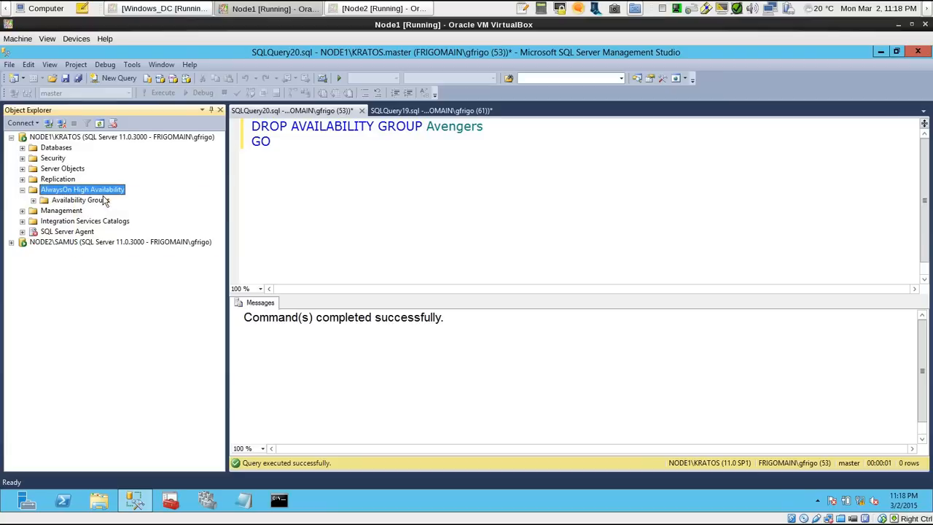
text(aVENGE)
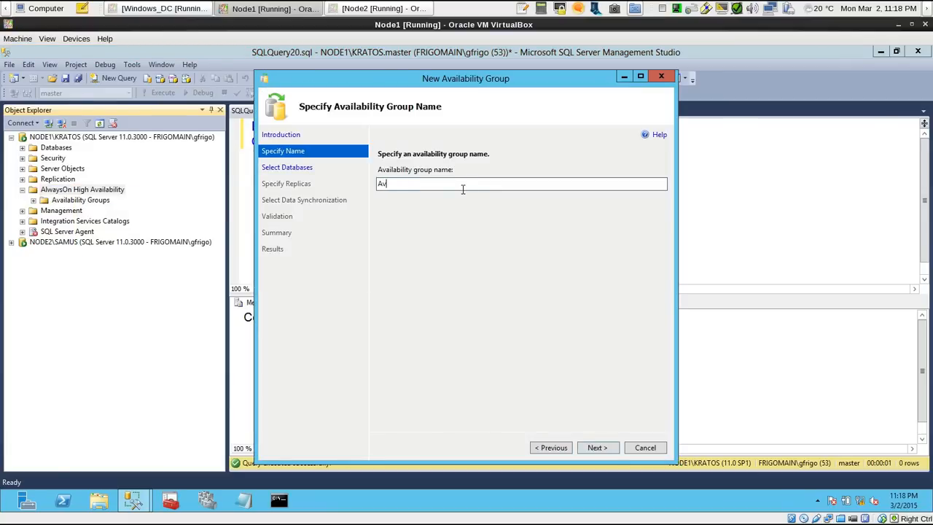
text(rs)
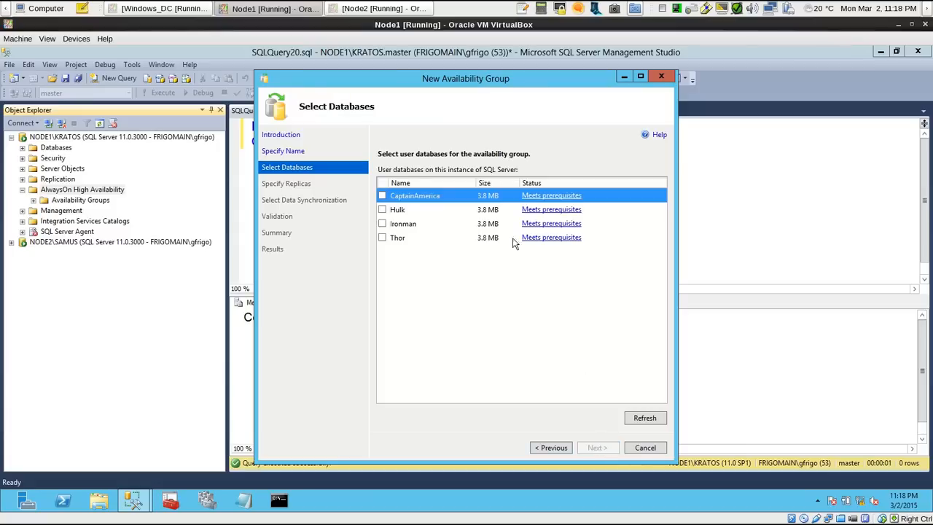
Include the CaptainAmerica, Hulk, Ironman and Thor databases in the availability group and continue to the replica settings
click(381, 195)
click(382, 209)
click(382, 223)
click(382, 238)
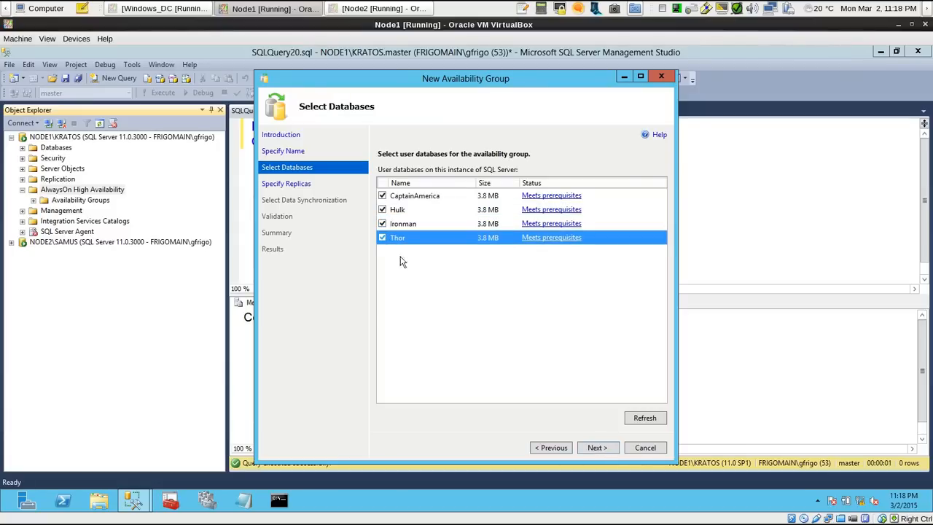
click(594, 447)
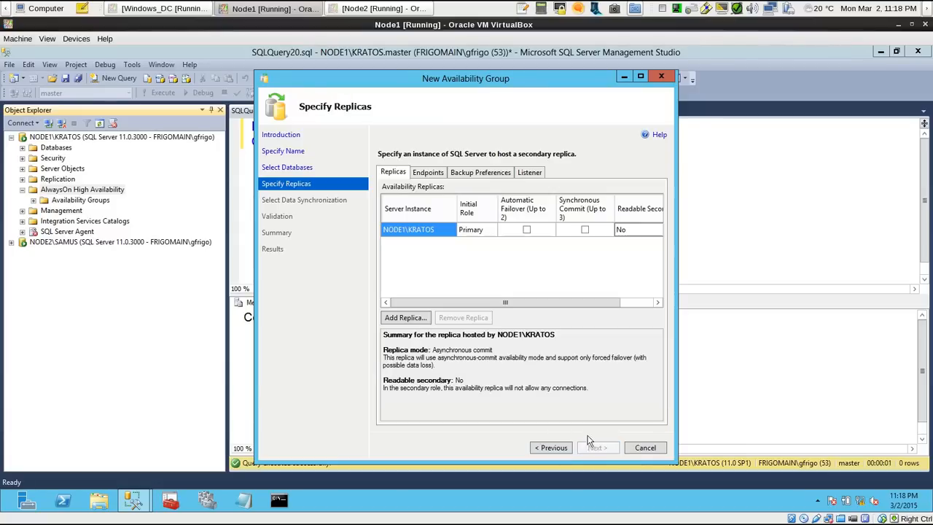
Add NODE2\SAMUS as a secondary replica of the availability group
click(425, 319)
click(574, 205)
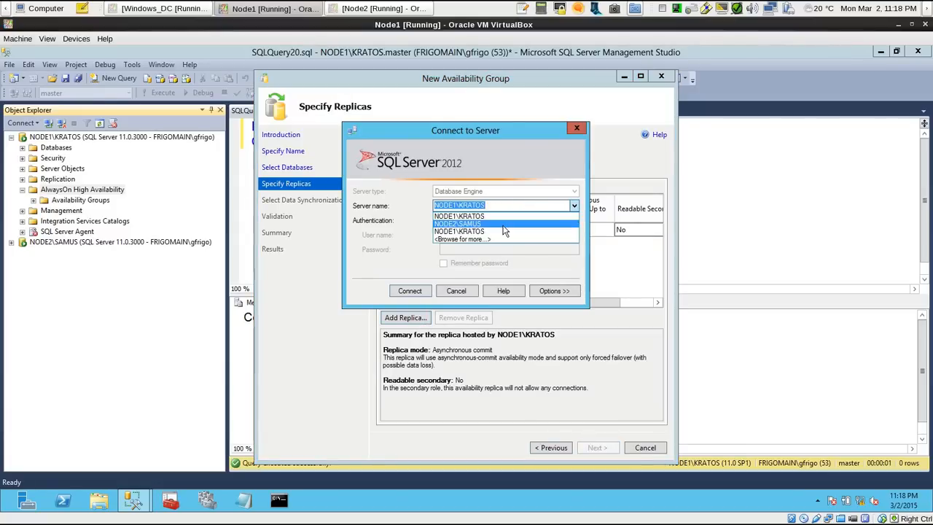
click(502, 224)
click(410, 291)
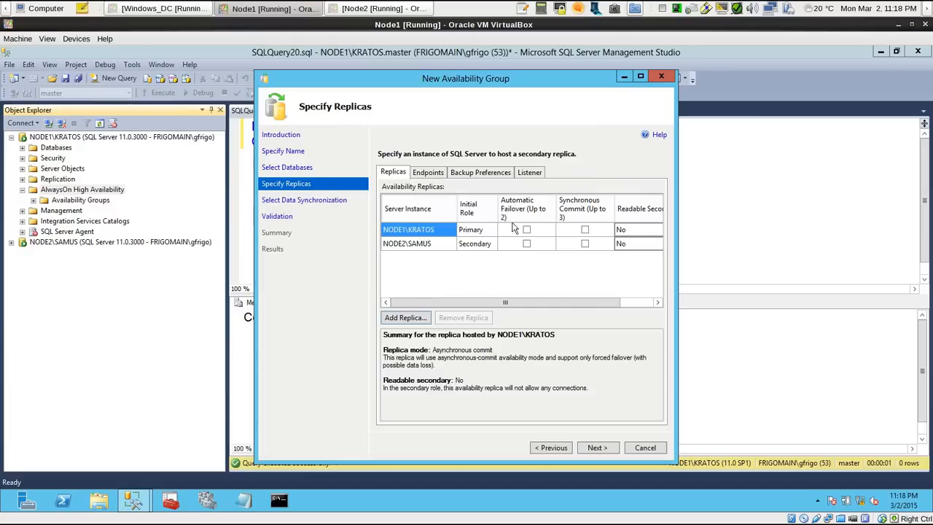
Enable synchronous commit and automatic failover for both the NODE1\KRATOS and NODE2\SAMUS replicas
click(584, 229)
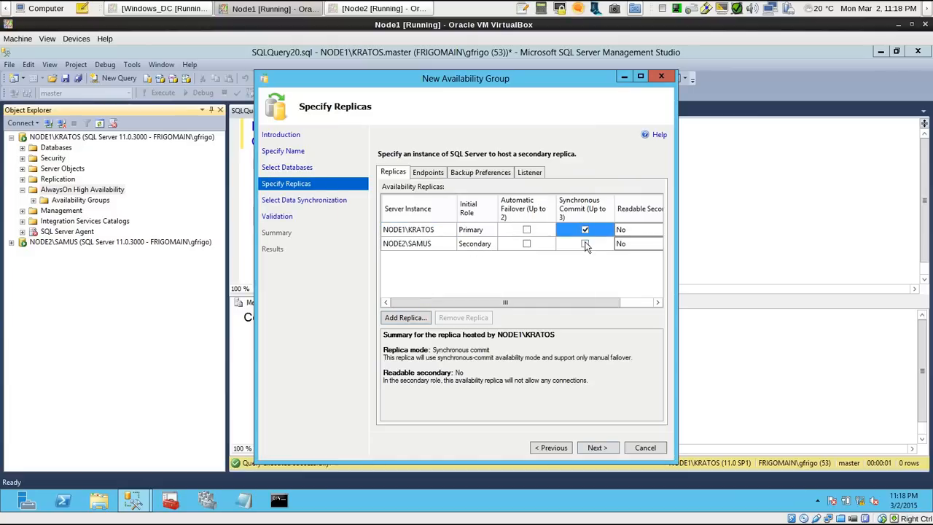
click(584, 243)
click(526, 230)
click(527, 244)
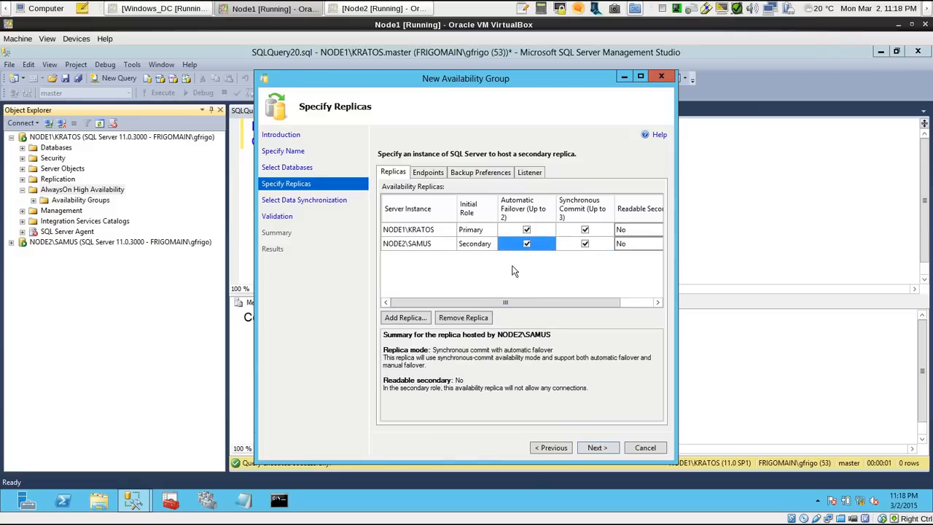
drag(538, 301, 486, 302)
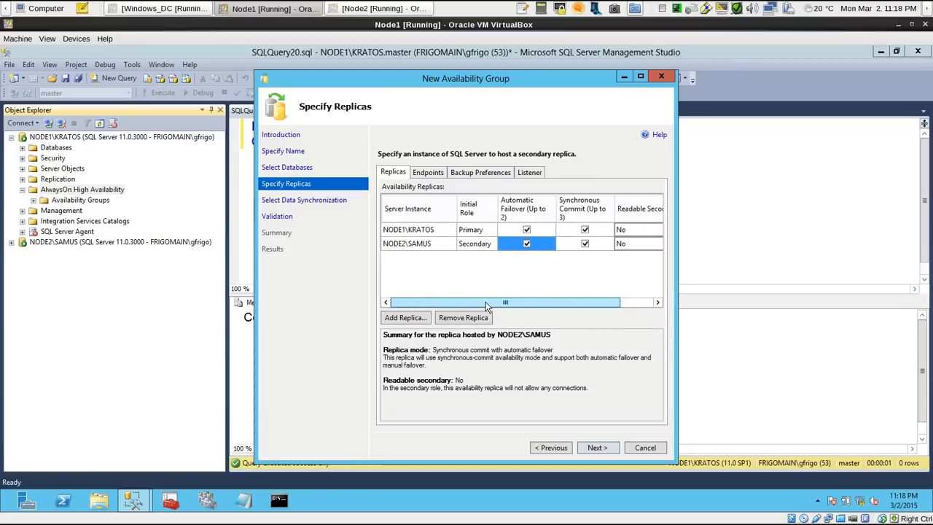
click(423, 243)
click(418, 229)
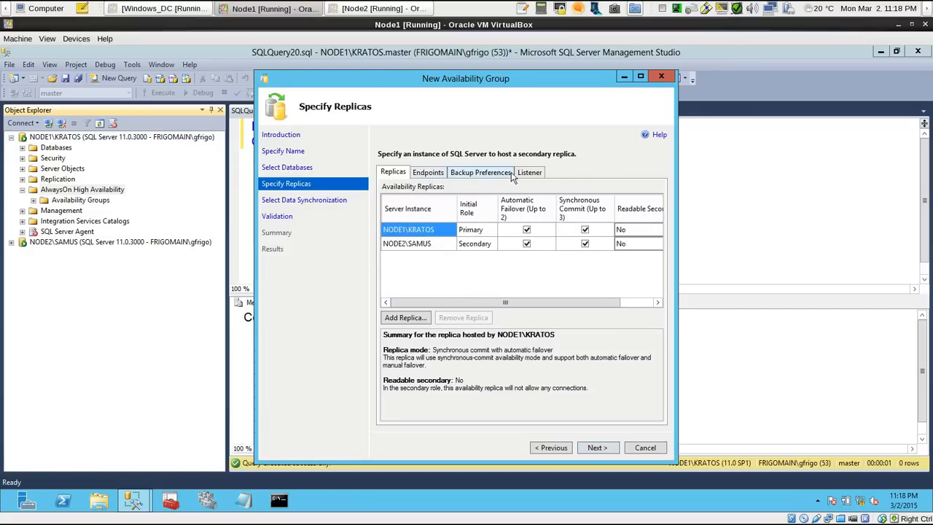
Accept the listed endpoints and use full initial data synchronization through the \\NODE1\SQLshare network location
click(597, 446)
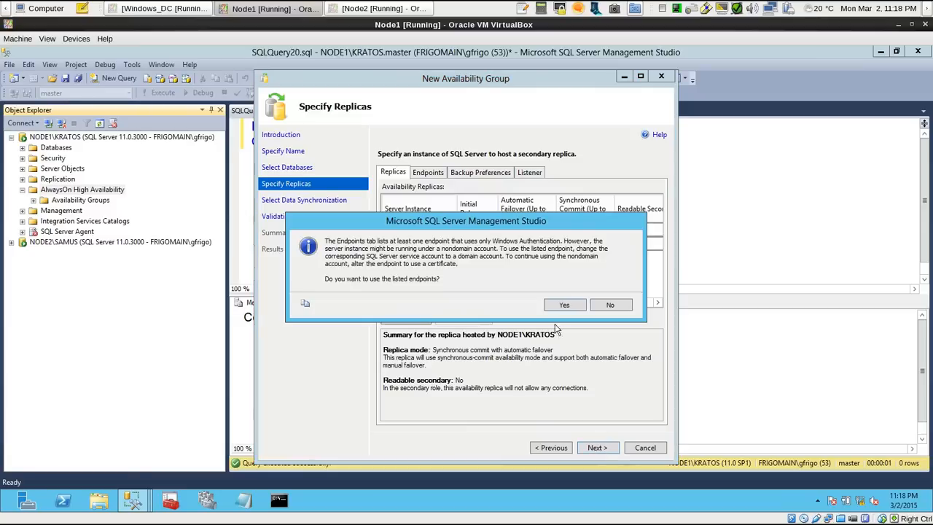
click(564, 306)
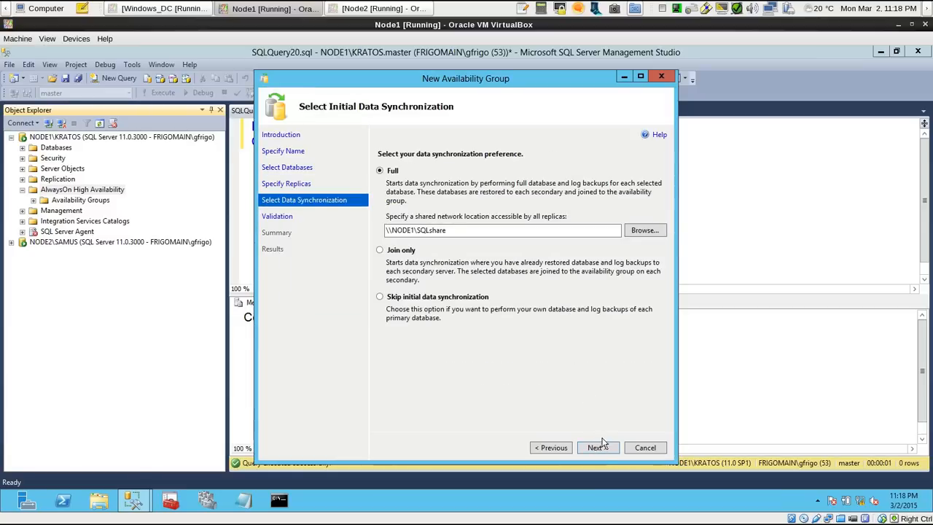
click(597, 446)
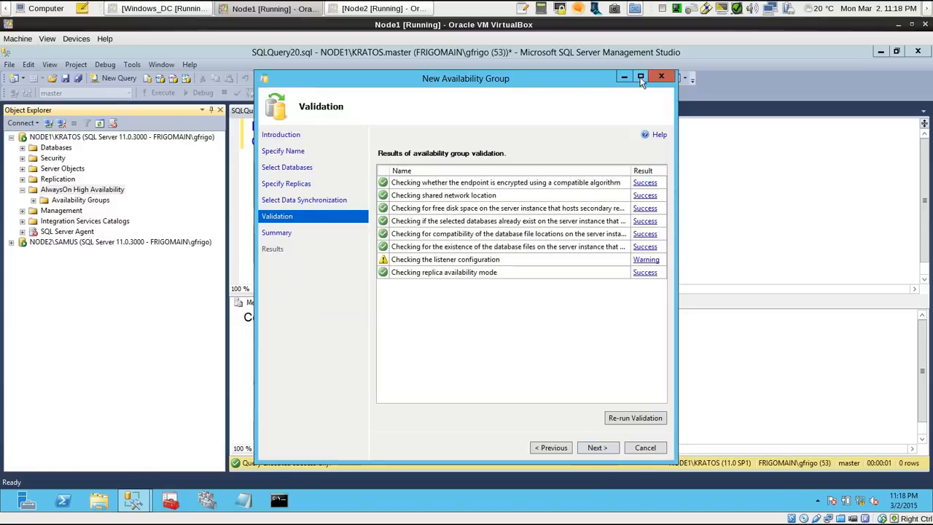
Review the choices in the wizard summary in a maximized window and create the Avengers availability group
click(639, 77)
click(849, 476)
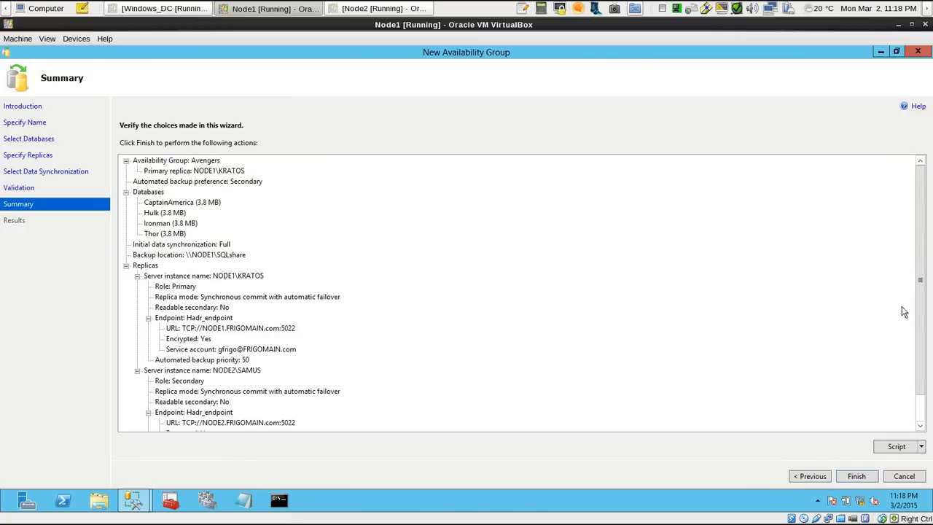
scroll(921, 306, down, 1)
scroll(923, 332, up, 1)
click(857, 476)
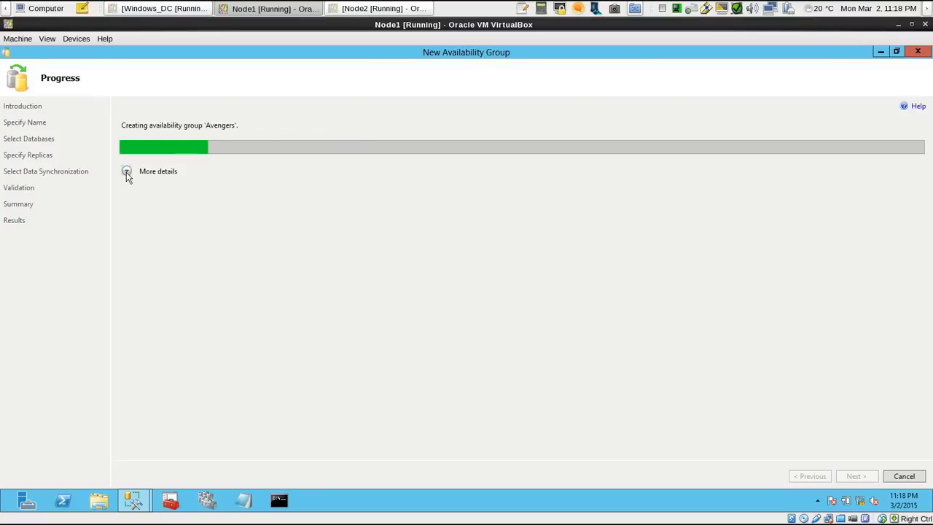
Follow the detailed progress of the availability group creation until it completes, and close the wizard
click(126, 171)
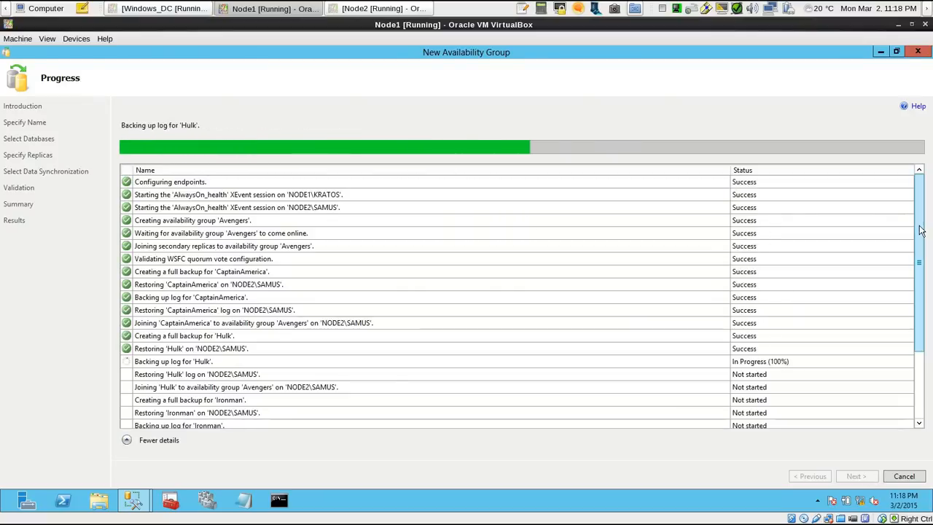
scroll(917, 299, down, 2)
scroll(917, 298, down, 1)
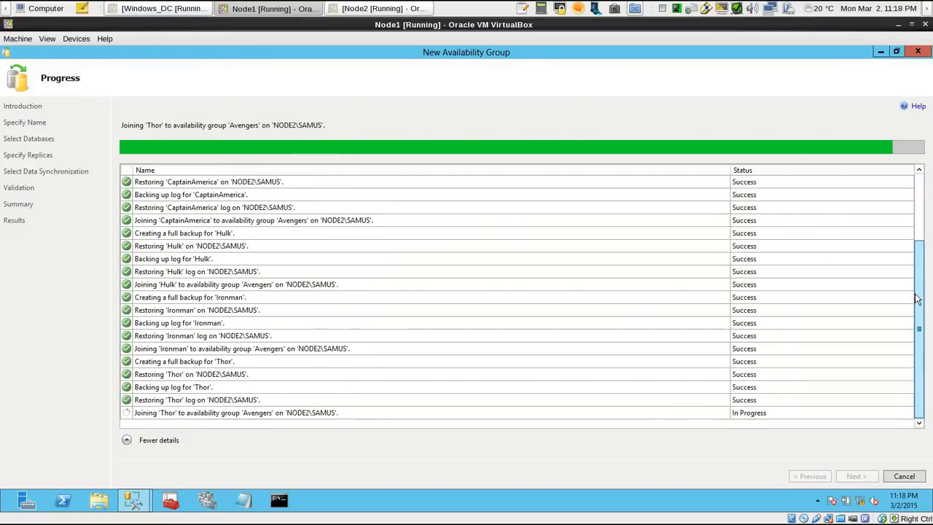
scroll(916, 299, up, 3)
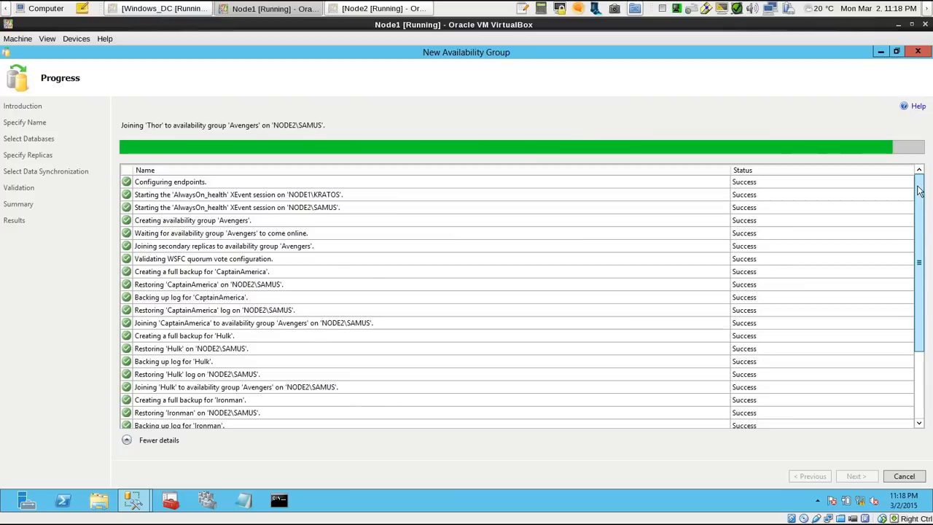
scroll(919, 360, down, 3)
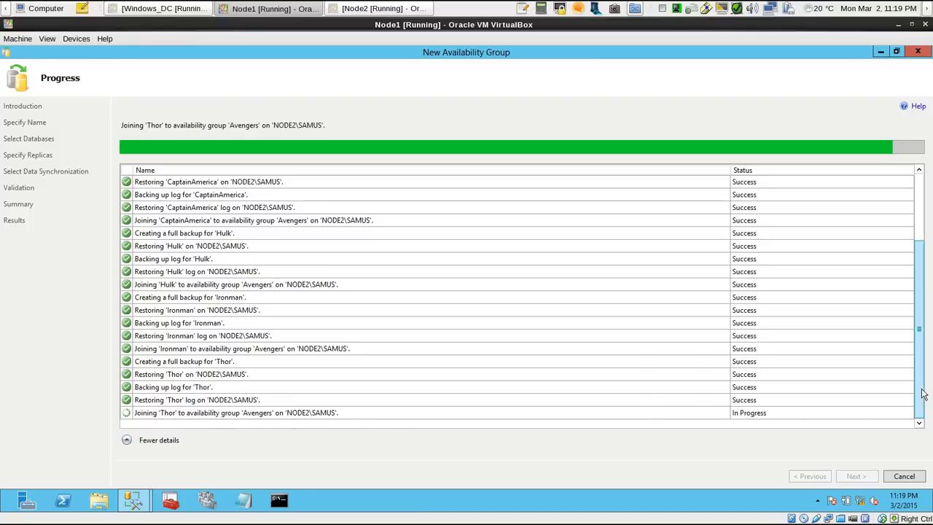
scroll(922, 388, up, 1)
scroll(923, 387, down, 1)
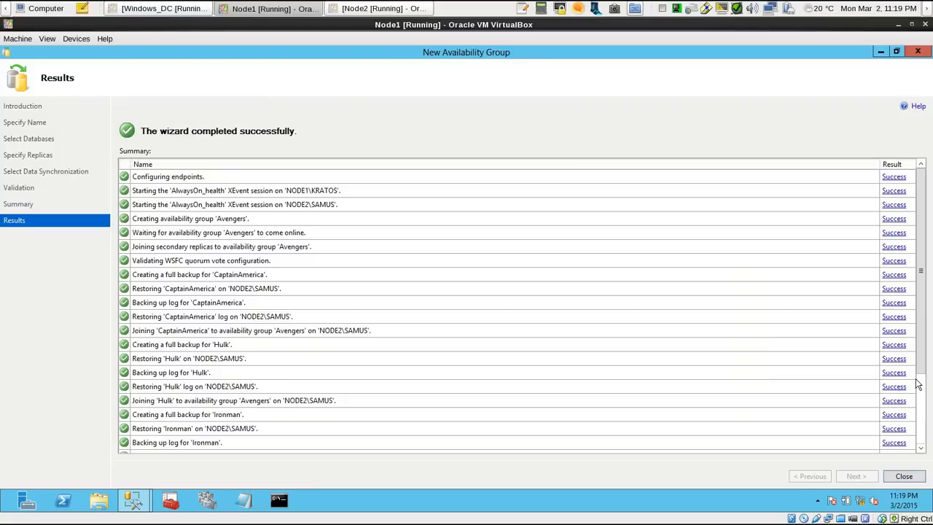
click(904, 475)
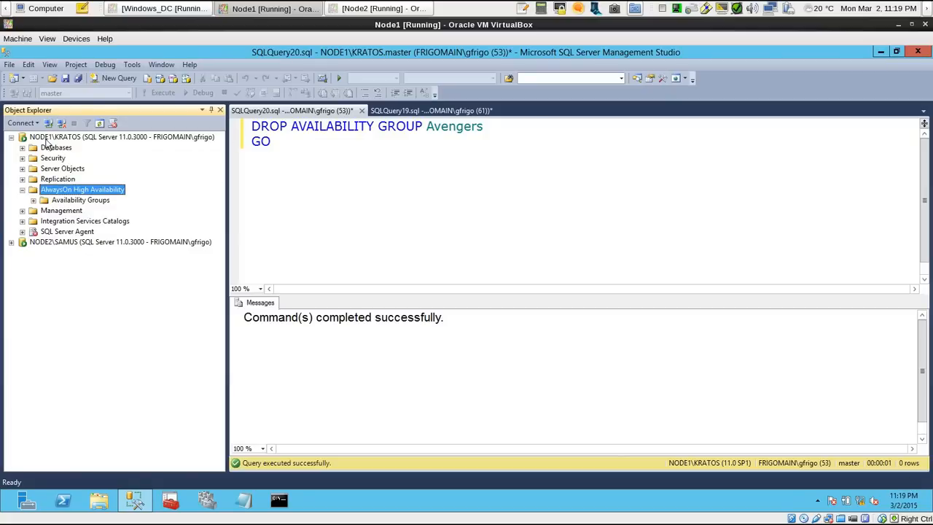
Refresh AlwaysOn High Availability on NODE1\KRATOS and check the Avengers group under Availability Groups
right_click(70, 192)
click(105, 246)
click(33, 201)
click(90, 211)
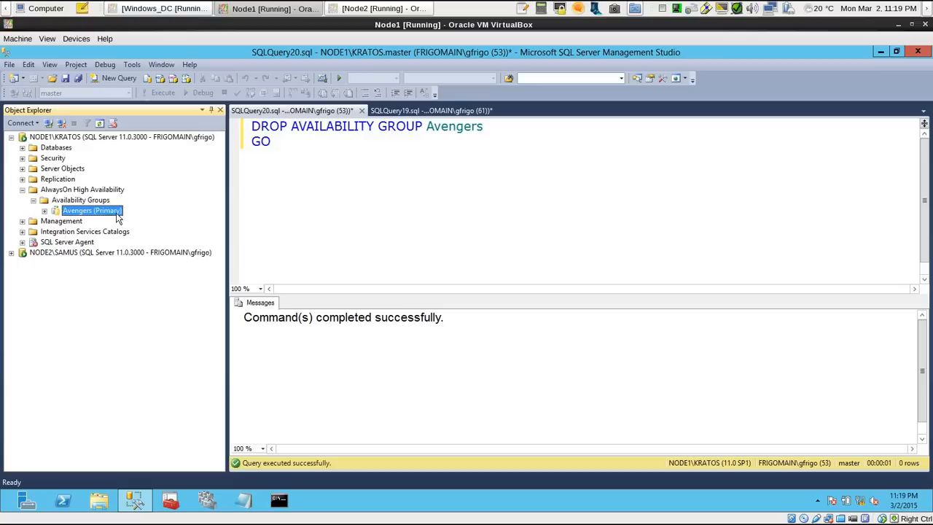
Refresh the databases on NODE2\SAMUS and check the state of CaptainAmerica, Hulk, Ironman and Thor
click(11, 252)
right_click(62, 266)
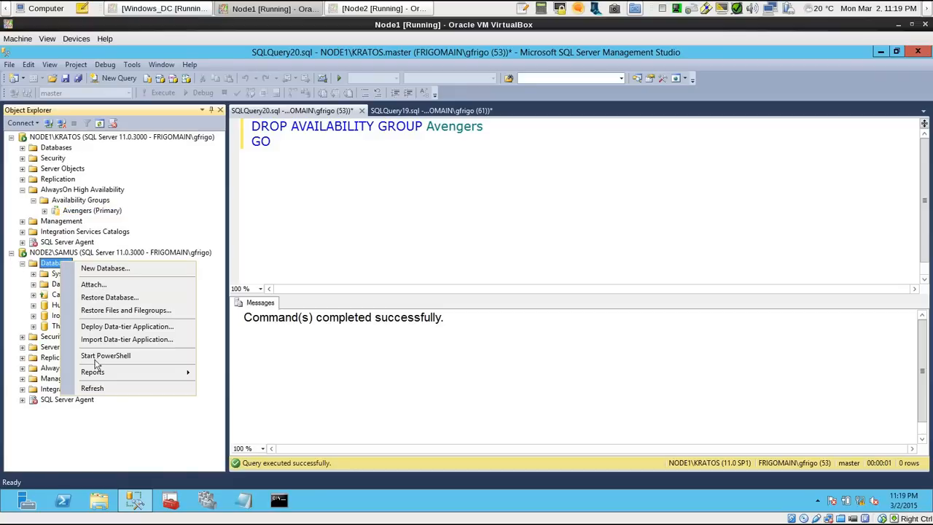
click(102, 389)
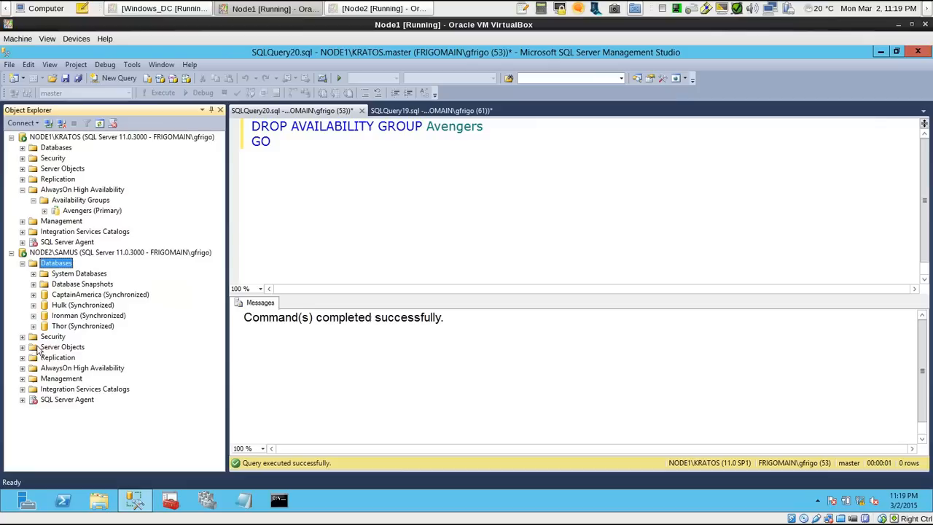
click(98, 295)
click(104, 306)
click(104, 316)
click(104, 326)
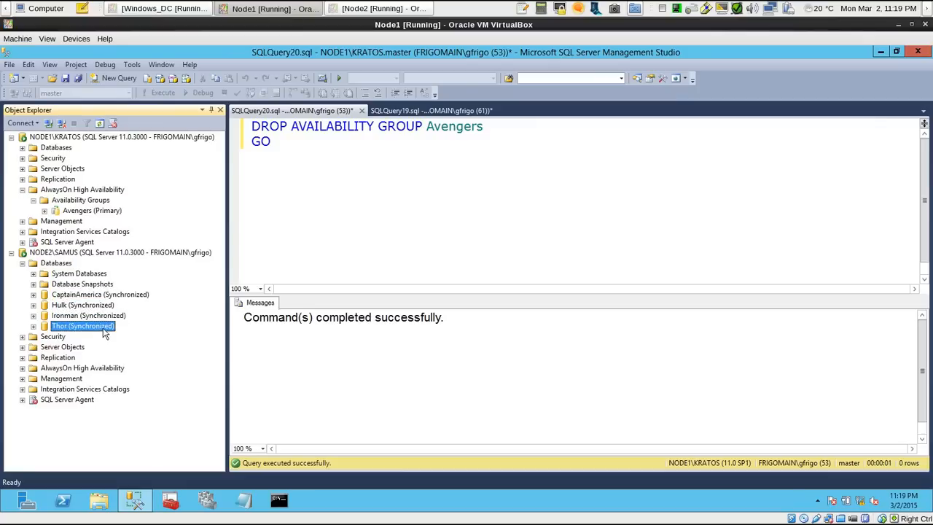
Refresh Availability Groups under AlwaysOn High Availability on NODE2\SAMUS and check the role of the Avengers group
click(21, 367)
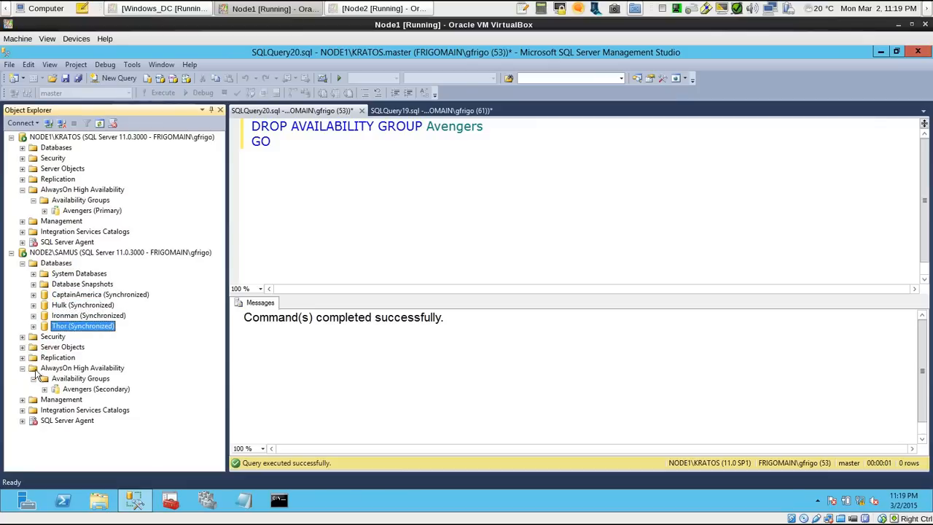
right_click(83, 378)
click(128, 459)
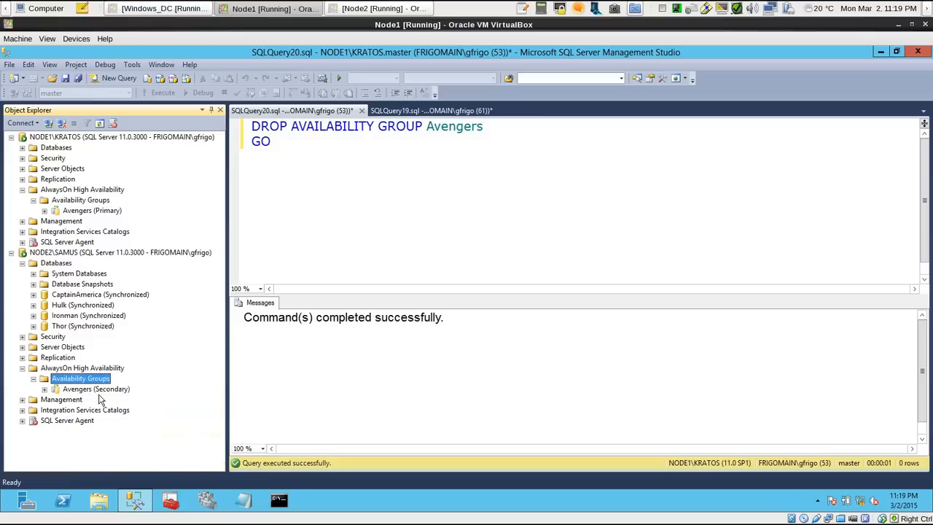
click(99, 388)
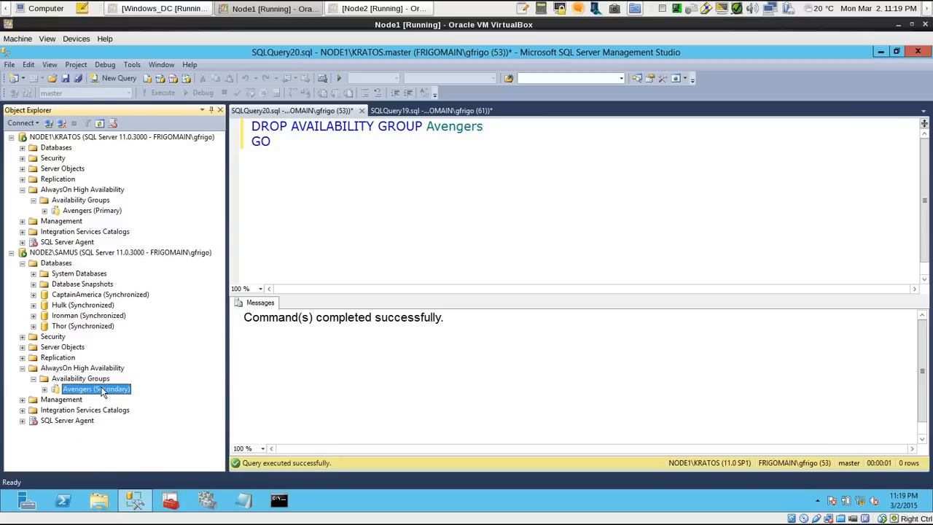
Close both open query windows without saving their changes
click(335, 156)
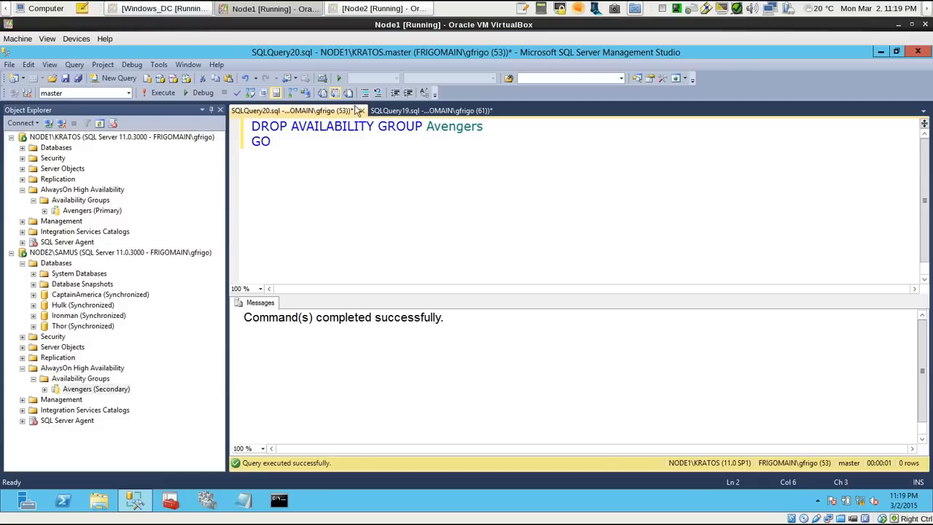
click(360, 110)
click(500, 341)
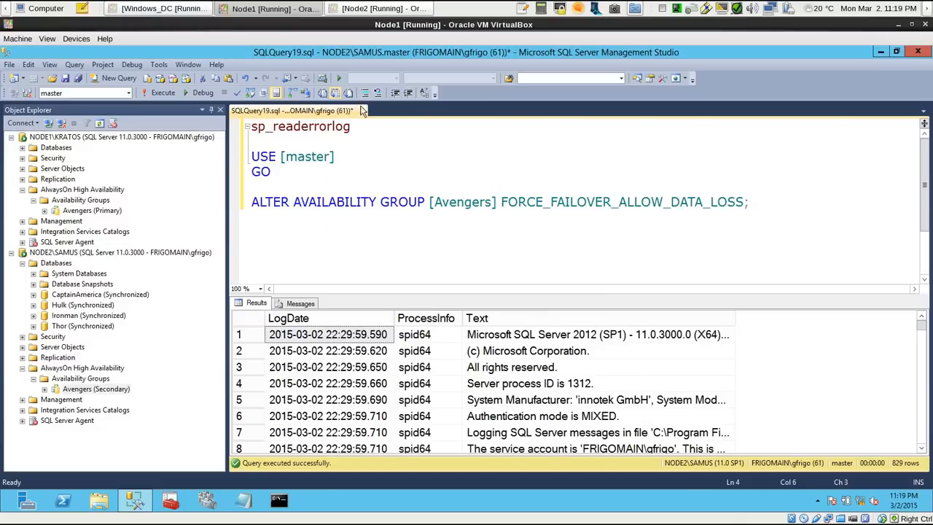
click(360, 110)
click(518, 343)
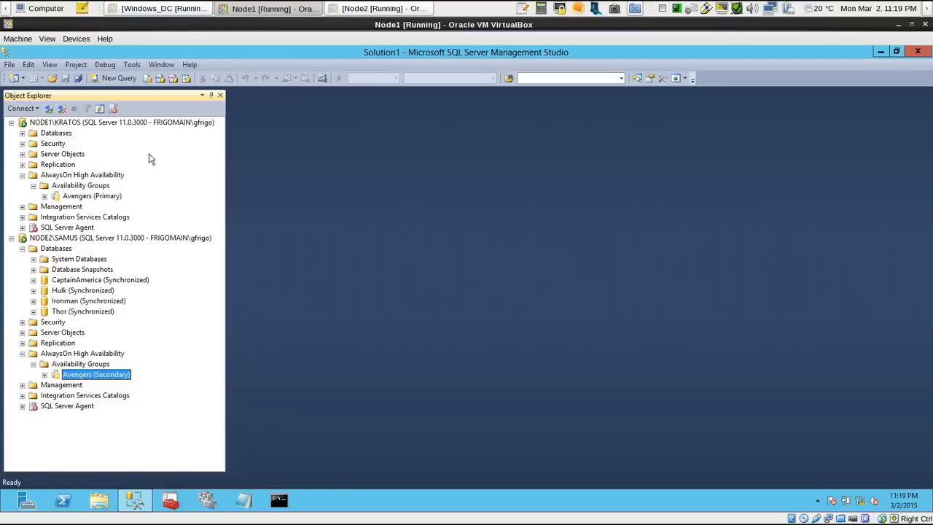
Shut down the NODE1\KRATOS instance by running SHUTDOWN WITH NOWAIT followed by GO in a new query on that server
right_click(134, 125)
click(188, 170)
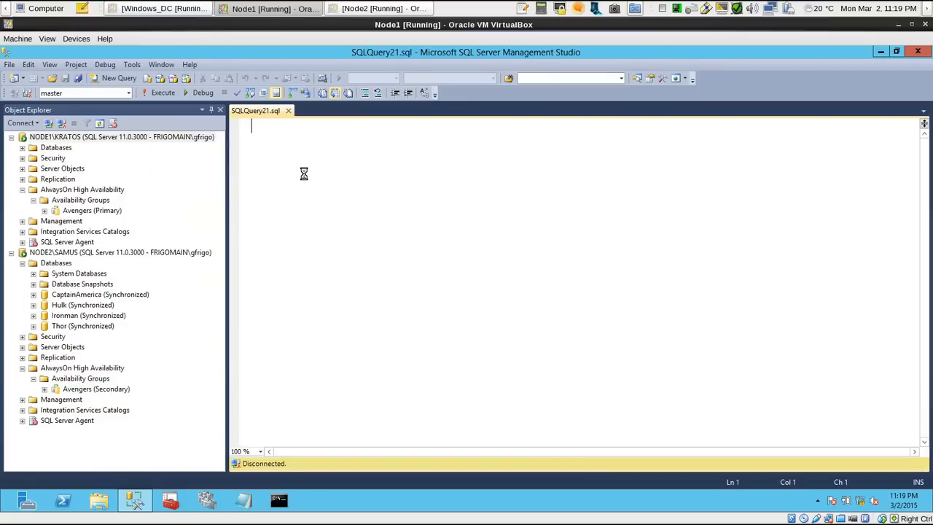
text(SHUTD)
key(BackSpace)
key(BackSpace)
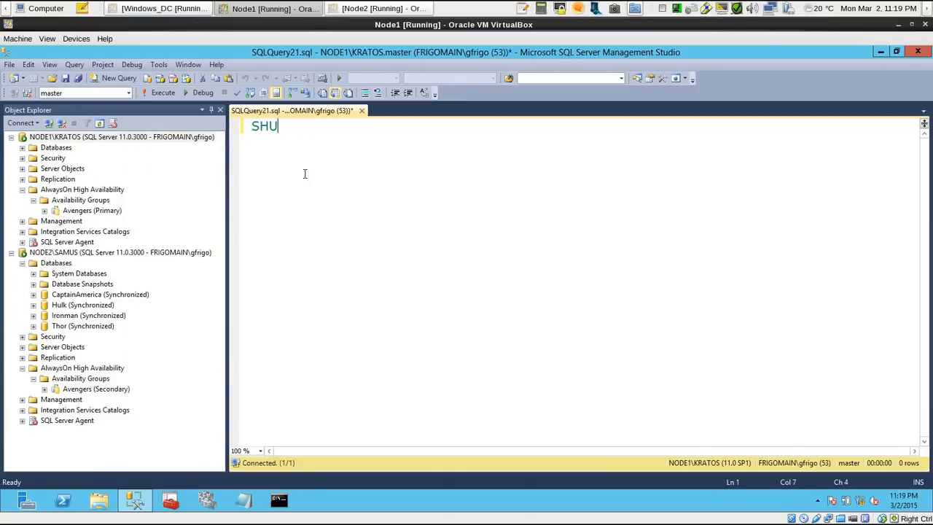
text(TDOWN WITH NOWAIT)
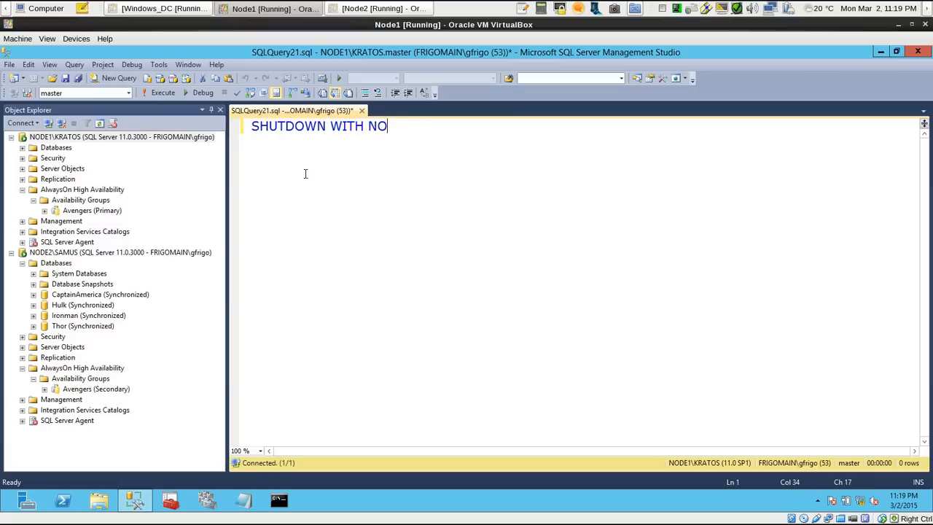
key(Return)
text(GO)
key(F5)
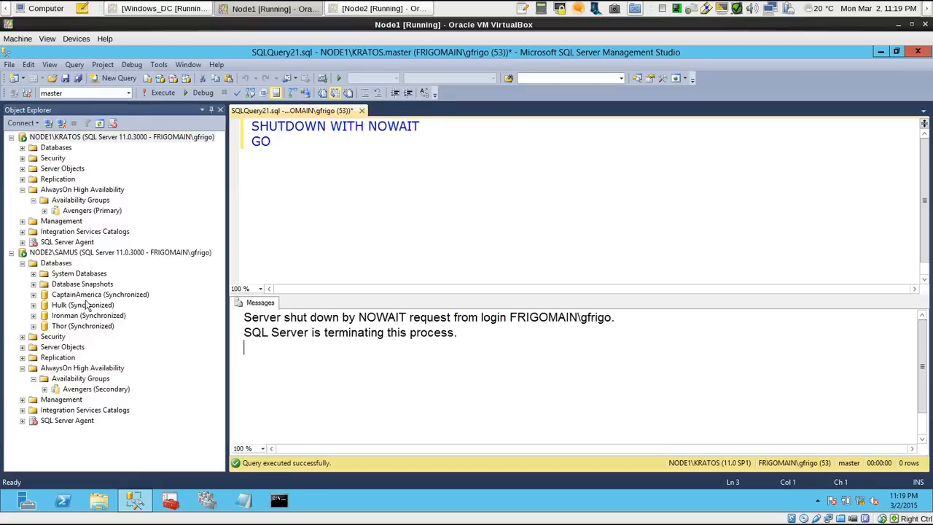
Refresh AlwaysOn High Availability on NODE2\SAMUS and check which role the Avengers group has there after the shutdown
right_click(76, 378)
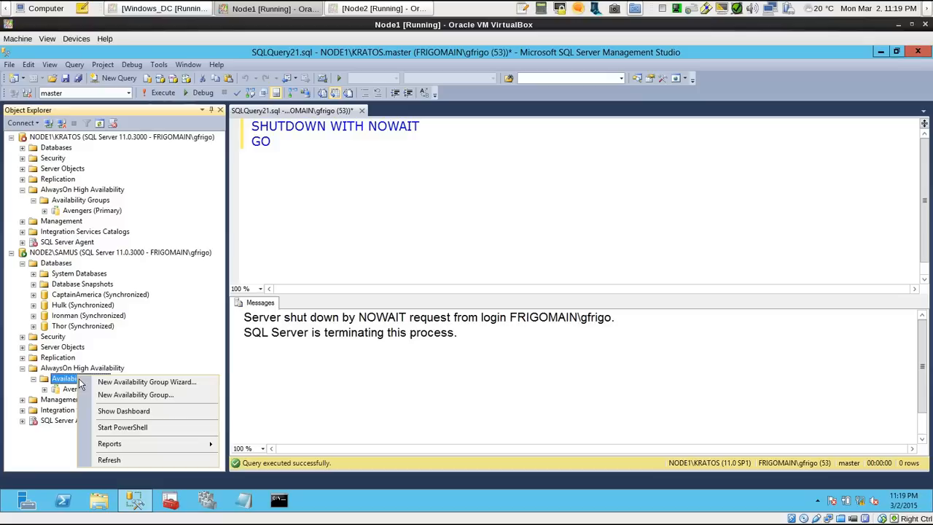
click(109, 457)
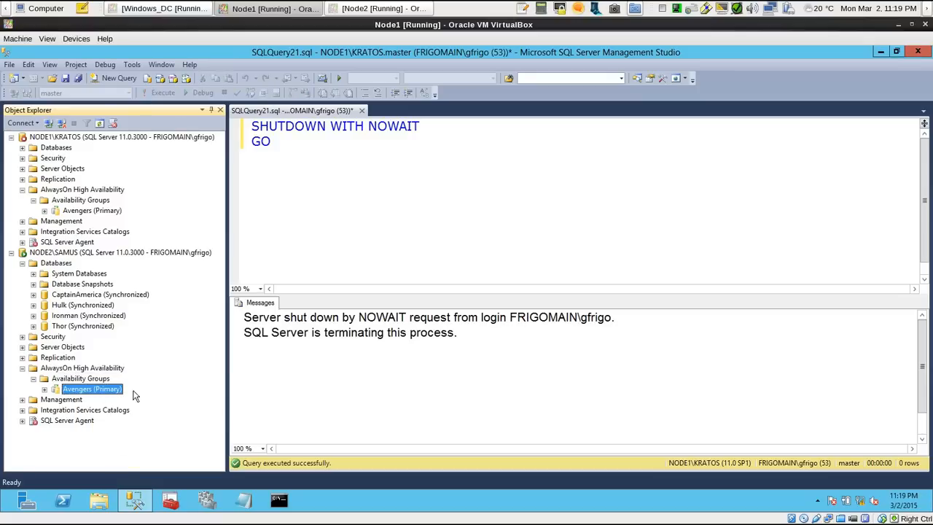
click(104, 389)
right_click(76, 368)
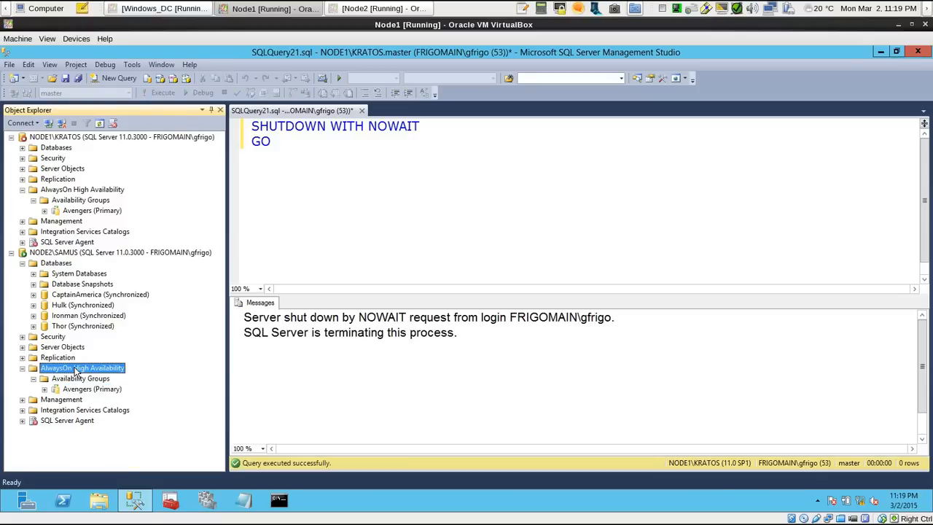
click(111, 423)
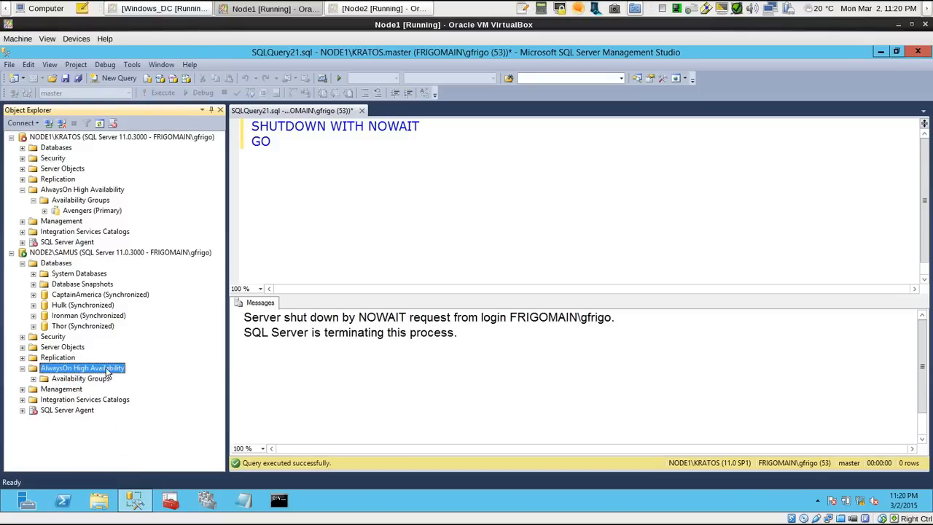
click(34, 379)
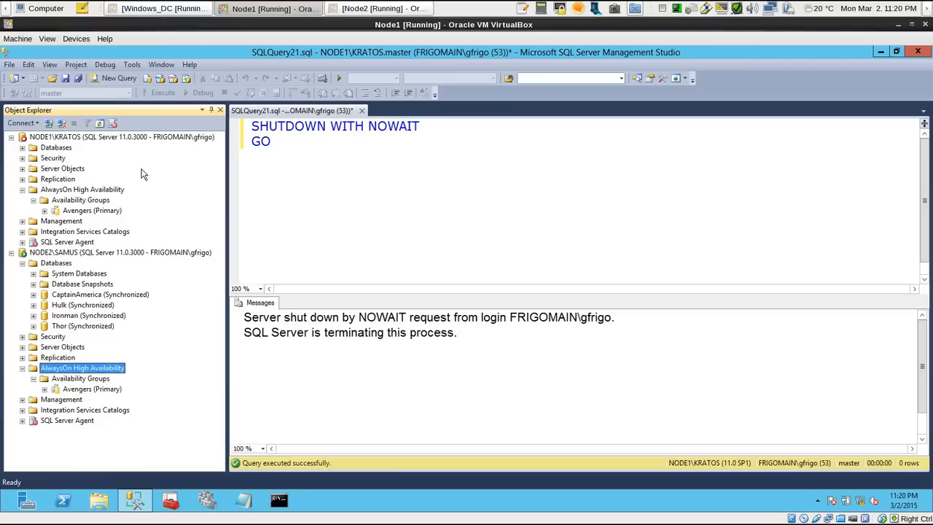
click(317, 145)
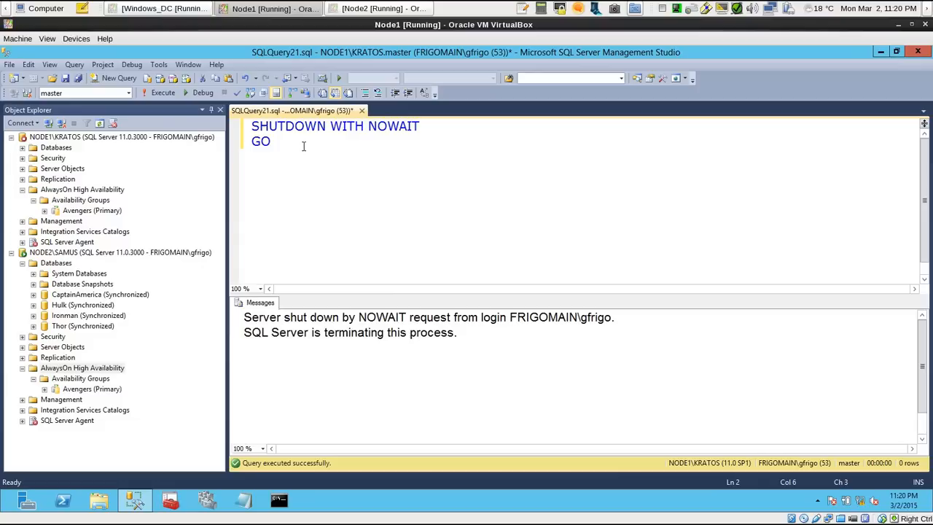
drag(282, 145, 235, 119)
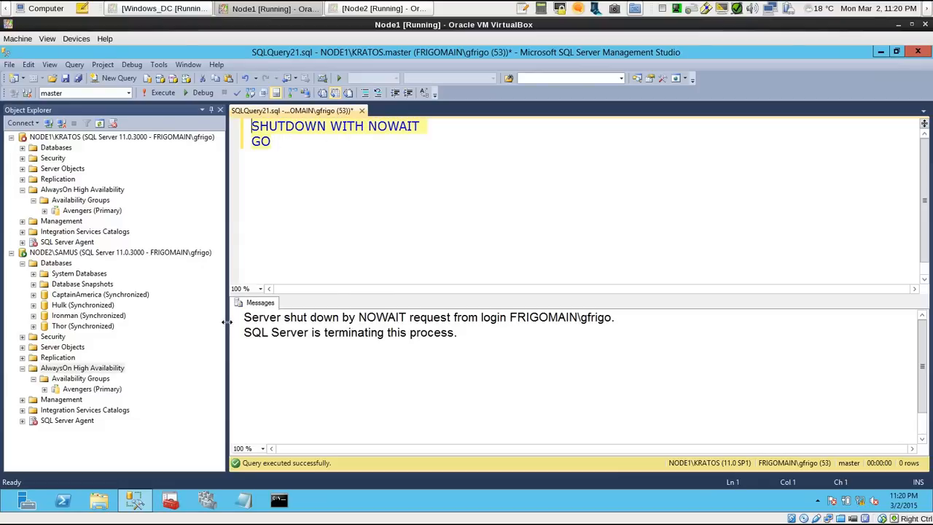
click(97, 368)
click(96, 379)
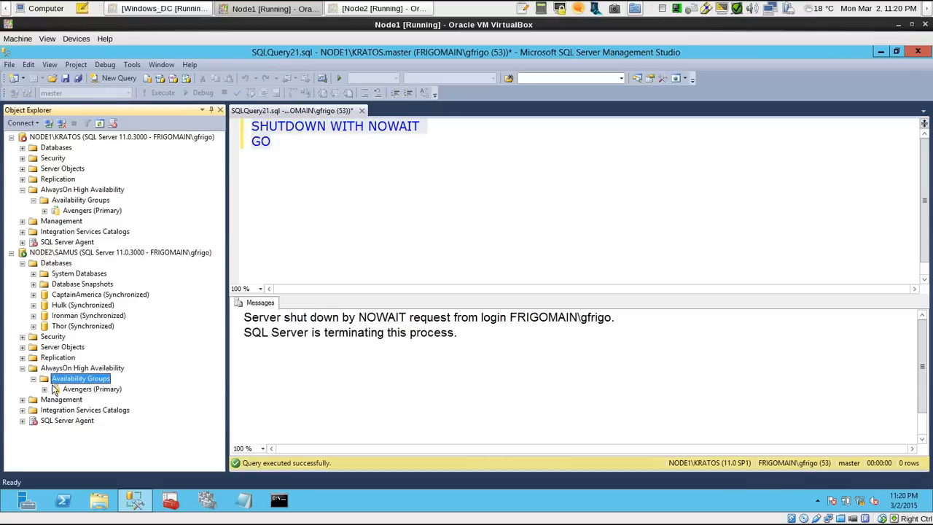
click(44, 389)
click(44, 389)
drag(323, 151, 252, 127)
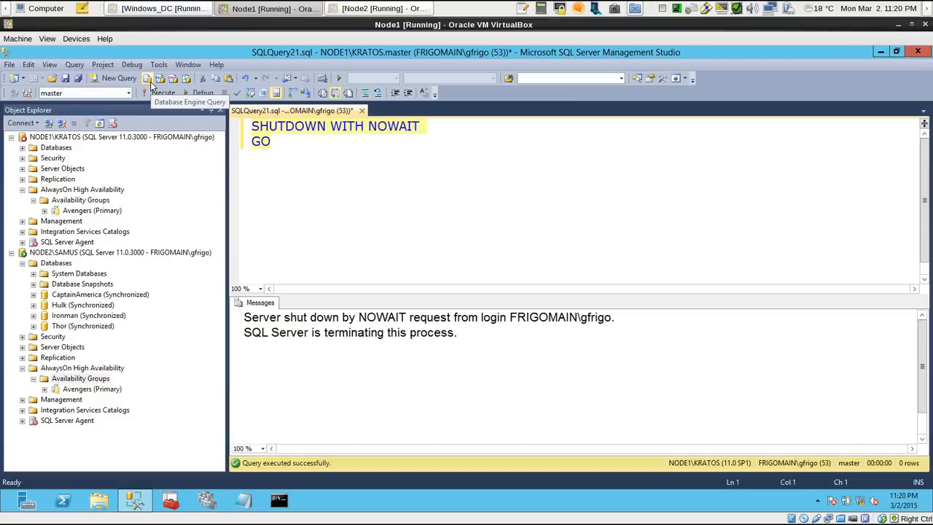
Run sp_readerrorlog in a new query on NODE2\SAMUS and go to the newest log entries
right_click(96, 253)
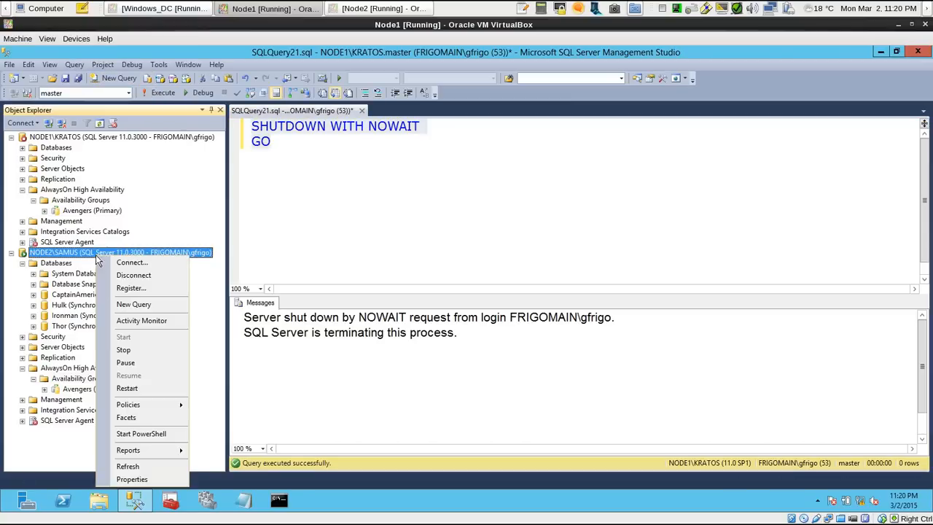
click(135, 305)
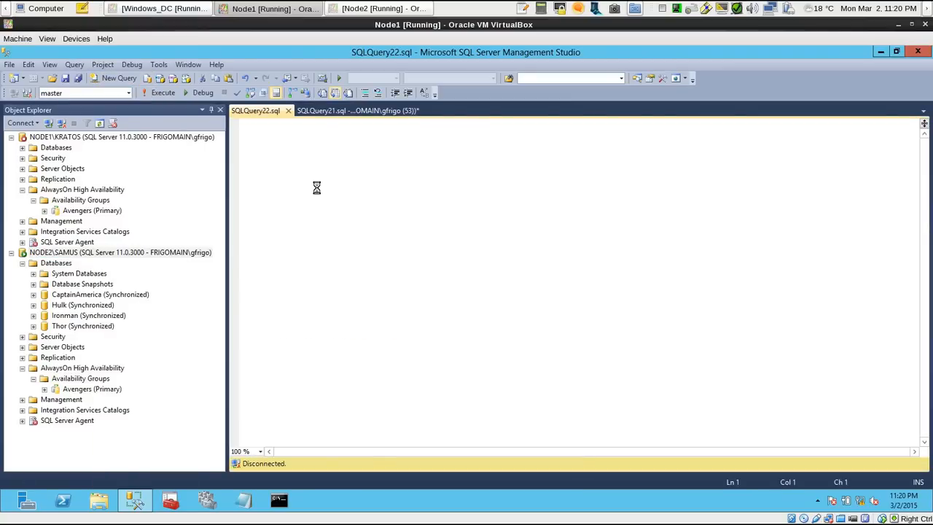
text(sp_readerrorlog)
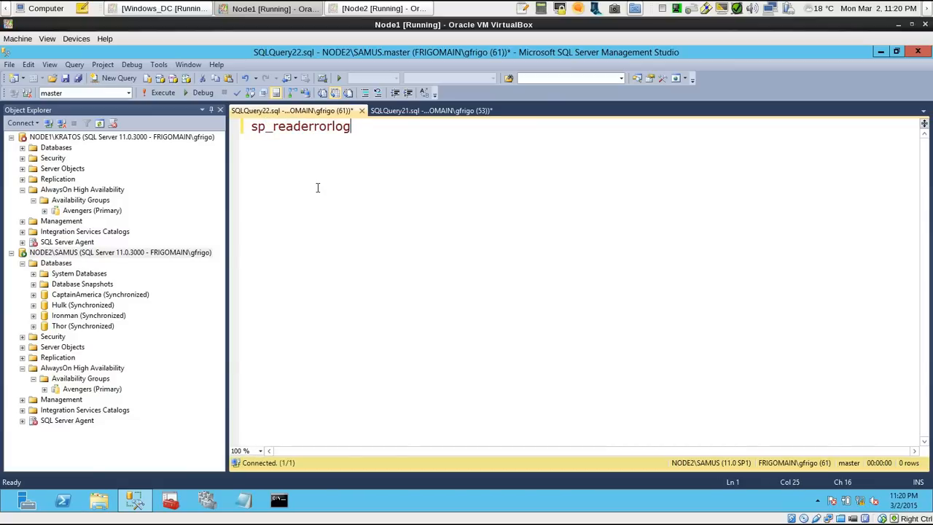
key(F5)
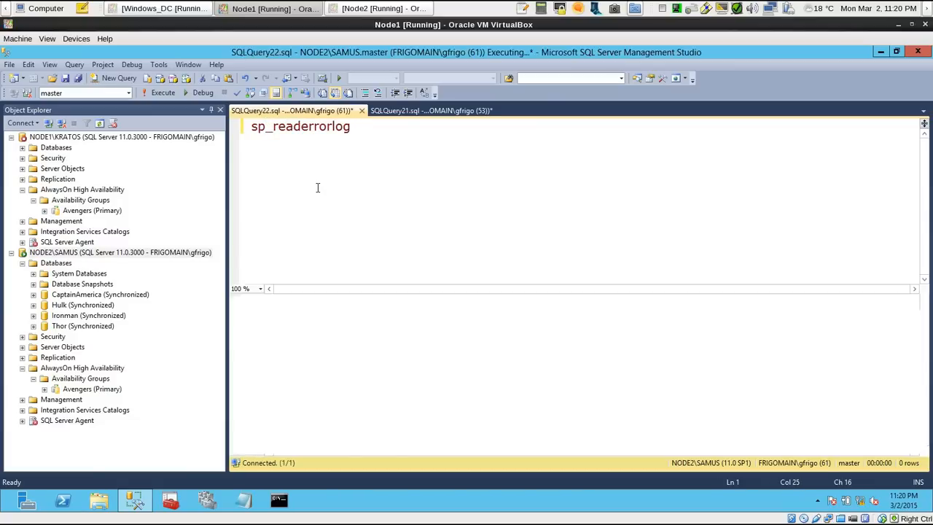
drag(922, 327, 922, 441)
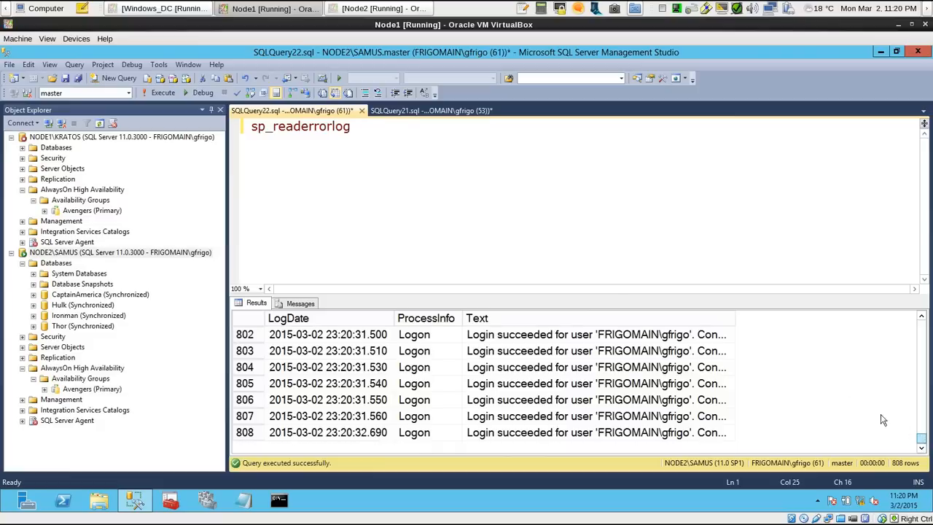
Switch the query output to text and run sp_readerrorlog again
drag(432, 147, 43, 65)
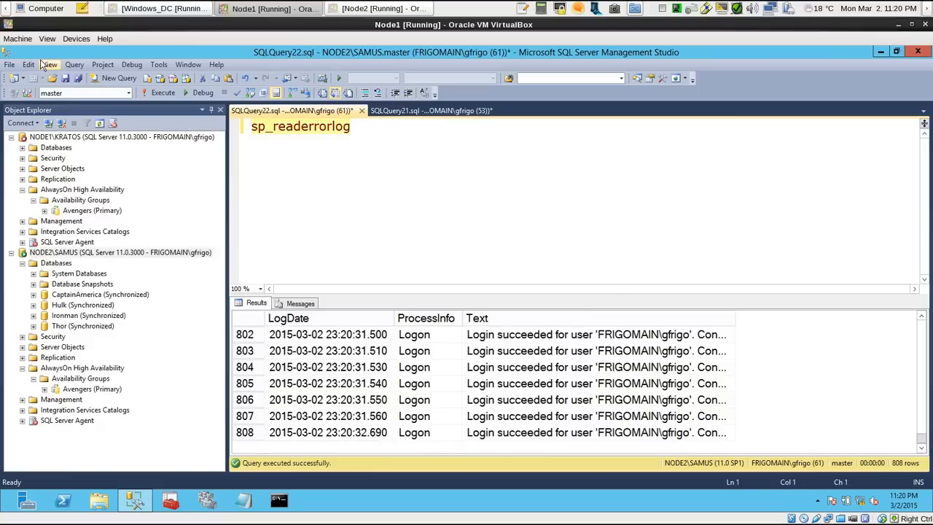
key(ctrl+t)
key(F5)
Examine the error log entries for the role changes of the Avengers replica and its databases during the failover
scroll(924, 371, up, 10)
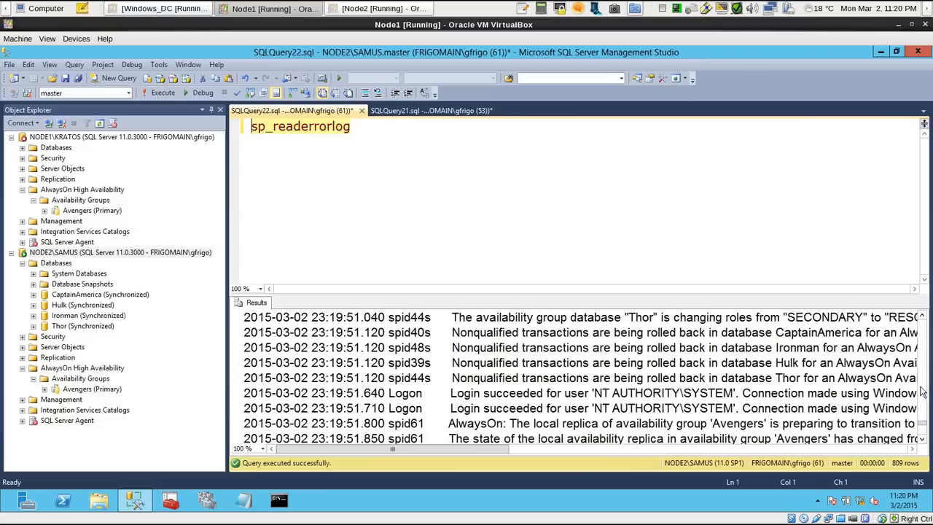
scroll(920, 392, up, 3)
drag(477, 451, 672, 448)
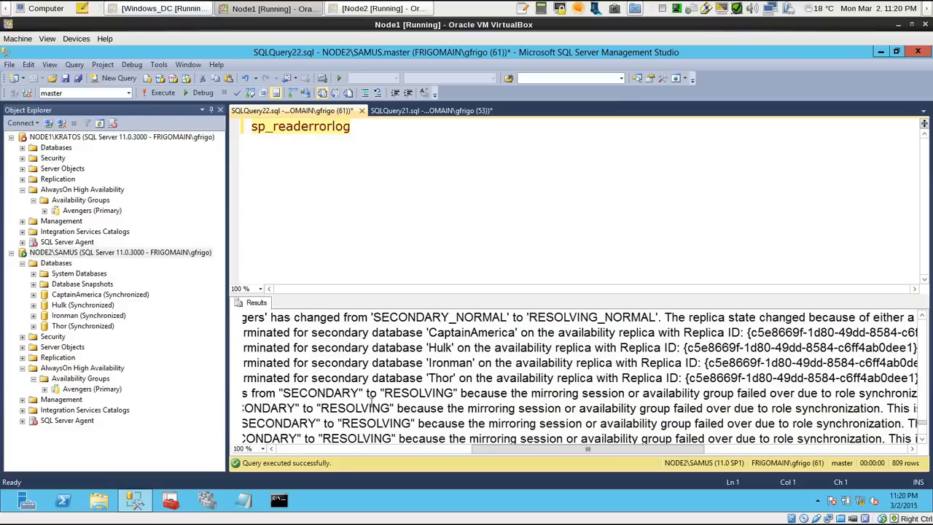
drag(354, 395, 664, 432)
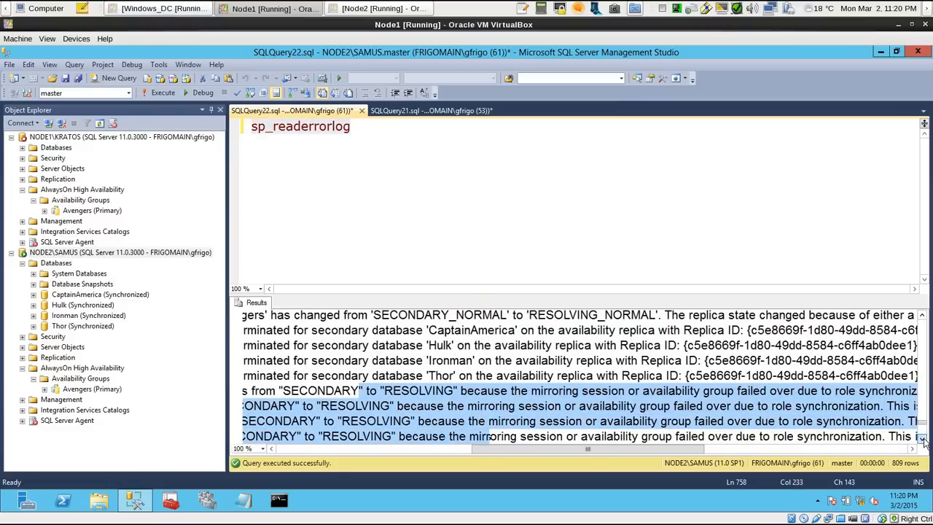
scroll(922, 441, down, 4)
scroll(921, 441, down, 4)
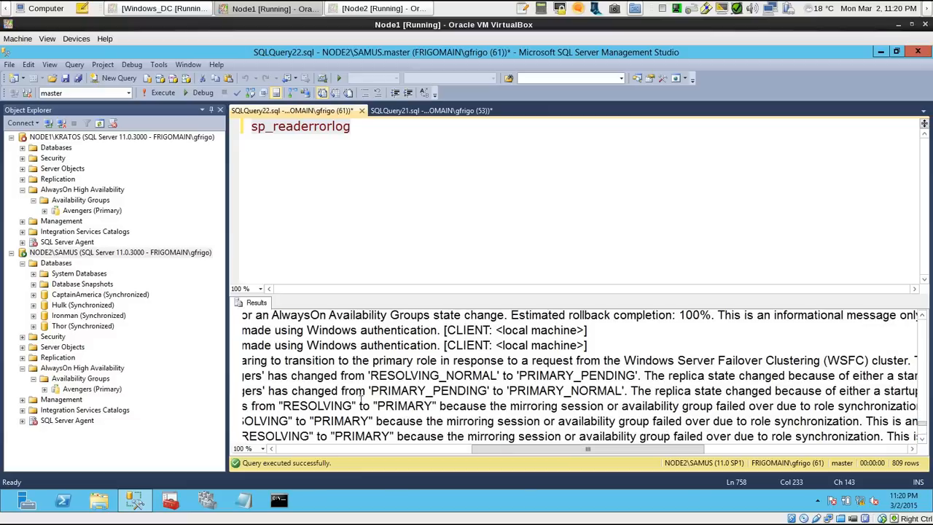
drag(314, 390, 493, 420)
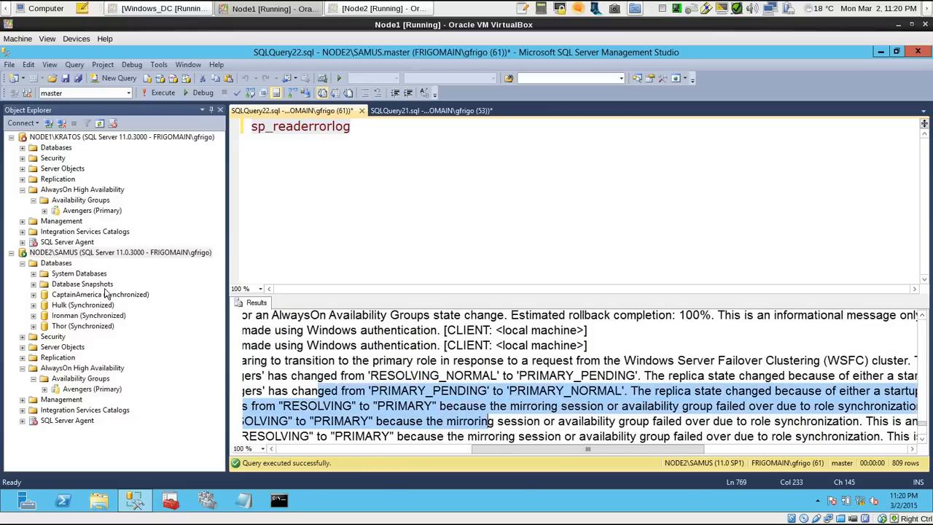
Show the Avengers dashboard from NODE2\SAMUS and examine the synchronization state and failover readiness of the databases on both replicas
right_click(97, 390)
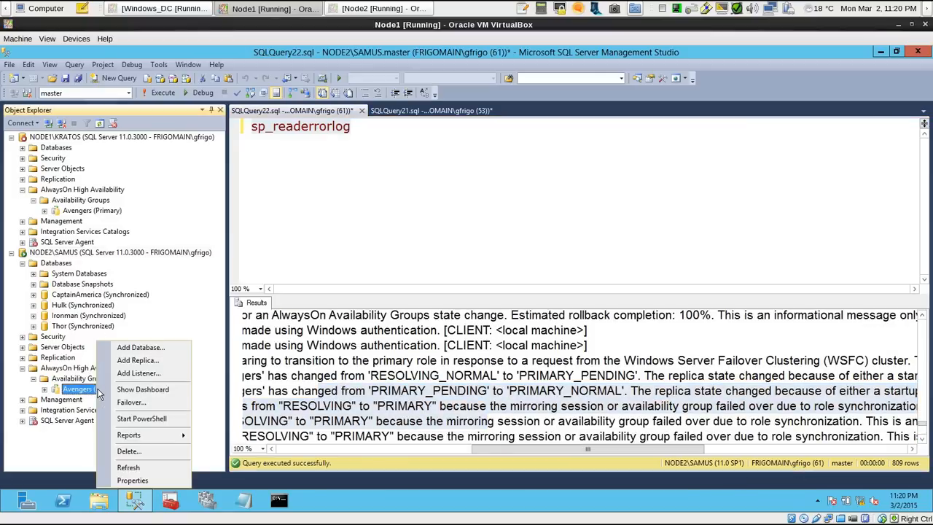
click(140, 391)
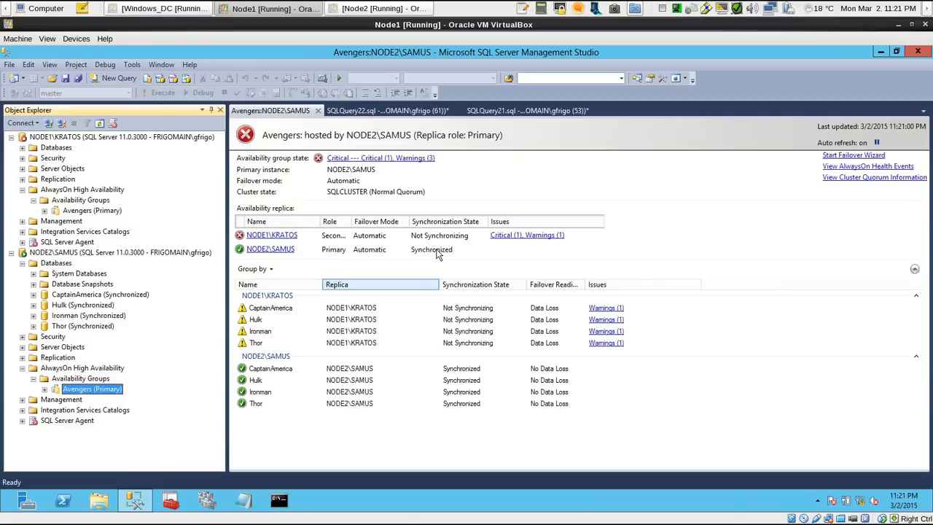
click(262, 368)
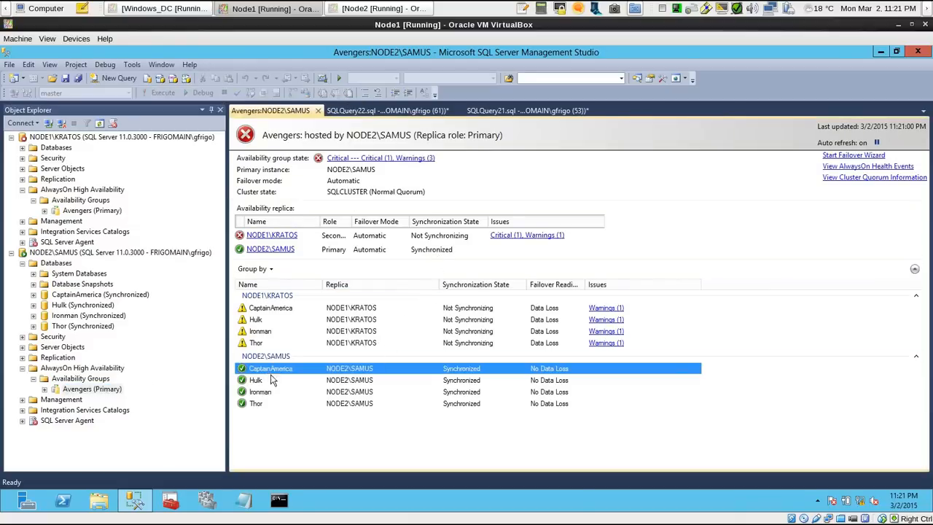
click(269, 379)
click(265, 392)
click(267, 405)
click(291, 319)
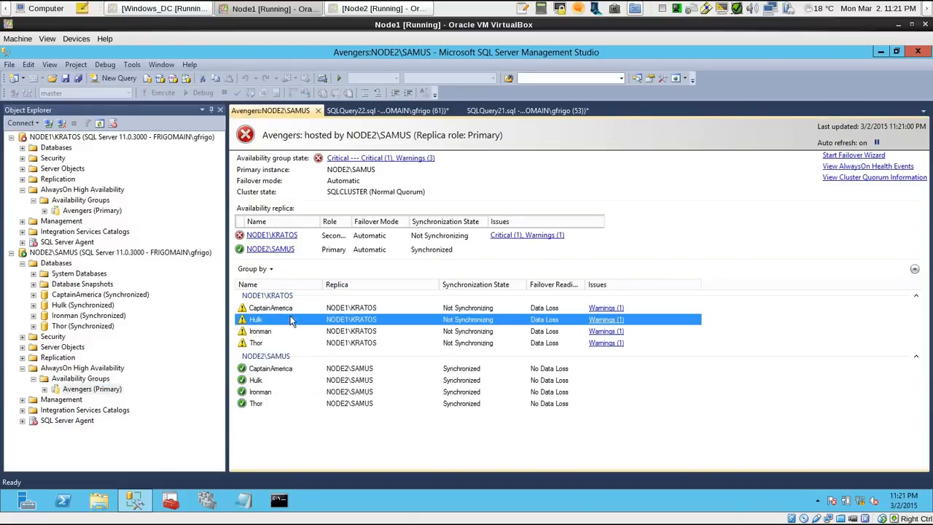
click(276, 309)
click(468, 321)
click(475, 332)
click(486, 344)
click(487, 331)
click(487, 308)
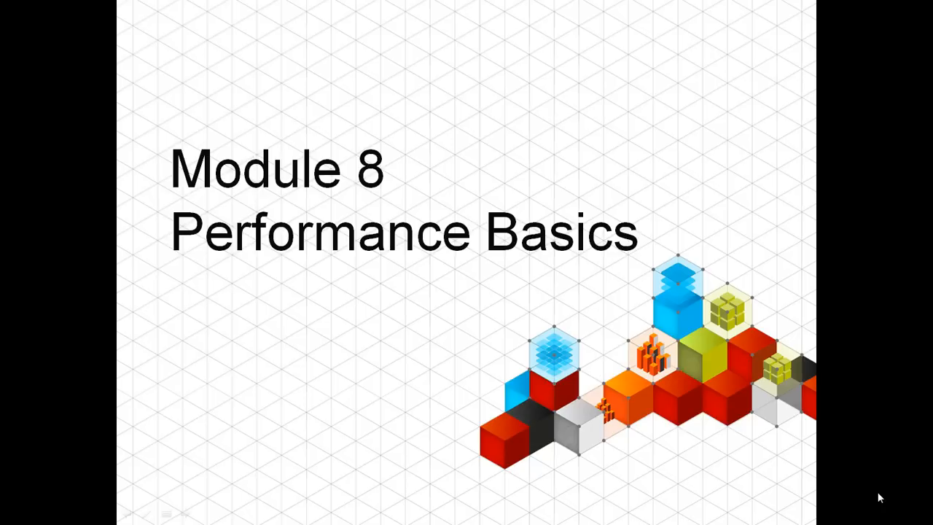
key(Right)
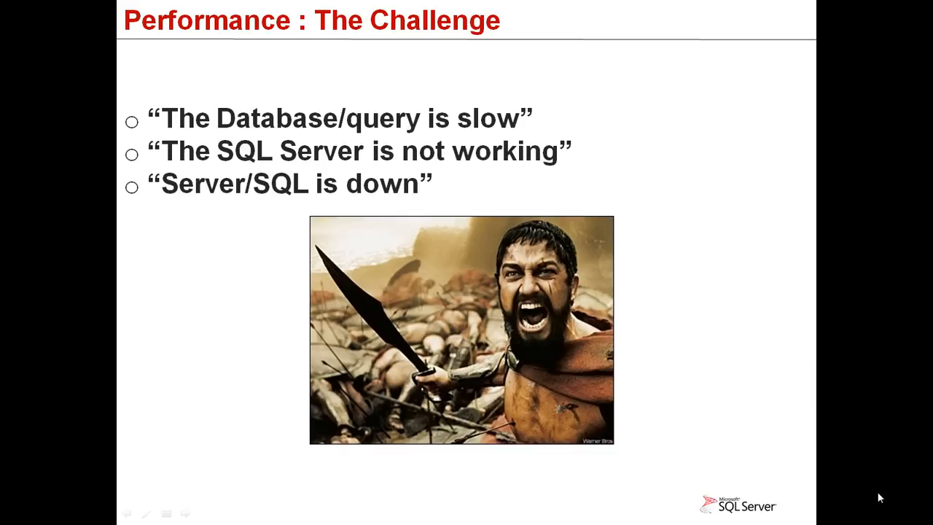